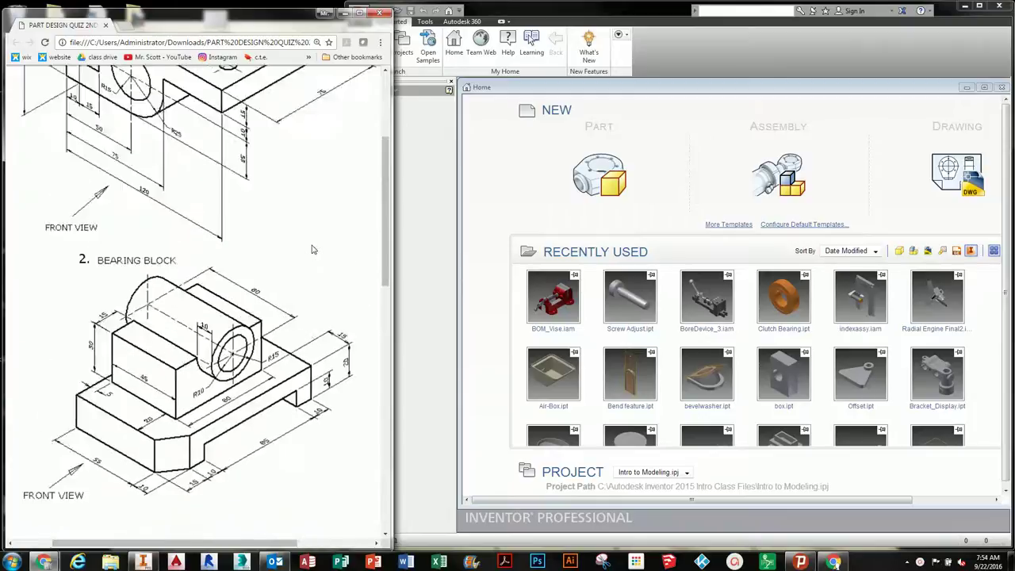
Switch to Inventor, create a new part and set its document length units to millimeter
click(500, 184)
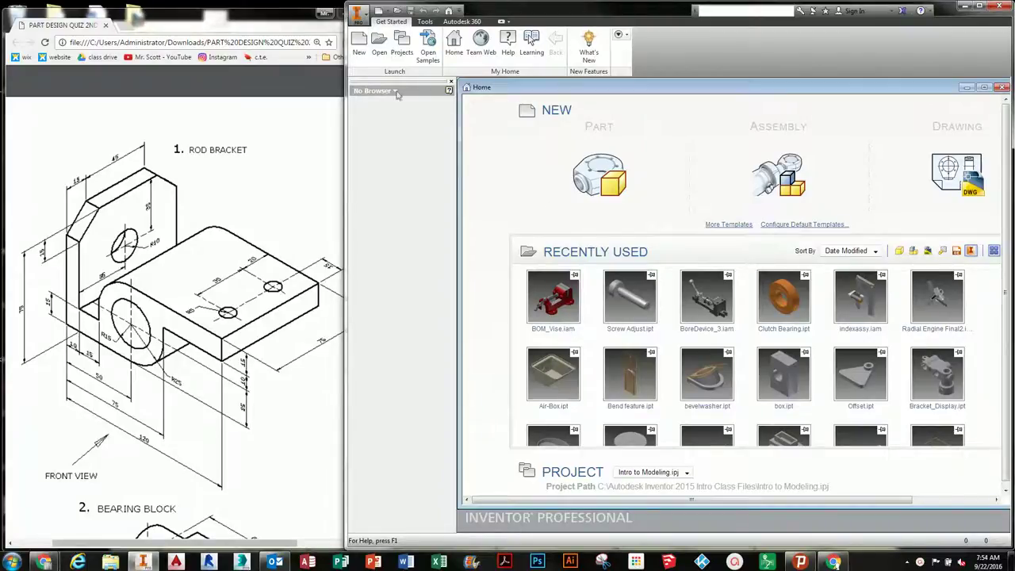
click(599, 176)
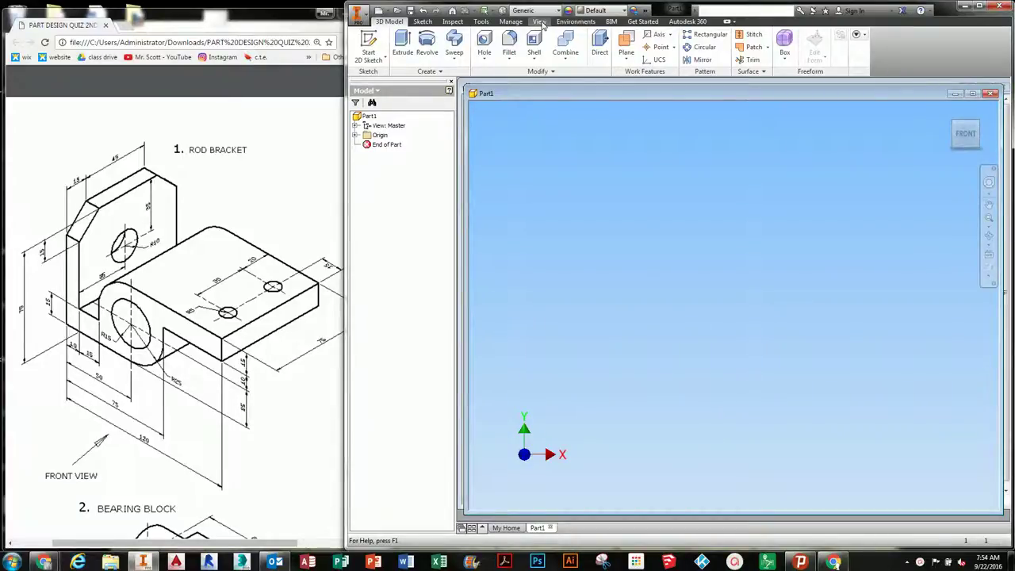
click(482, 22)
click(567, 46)
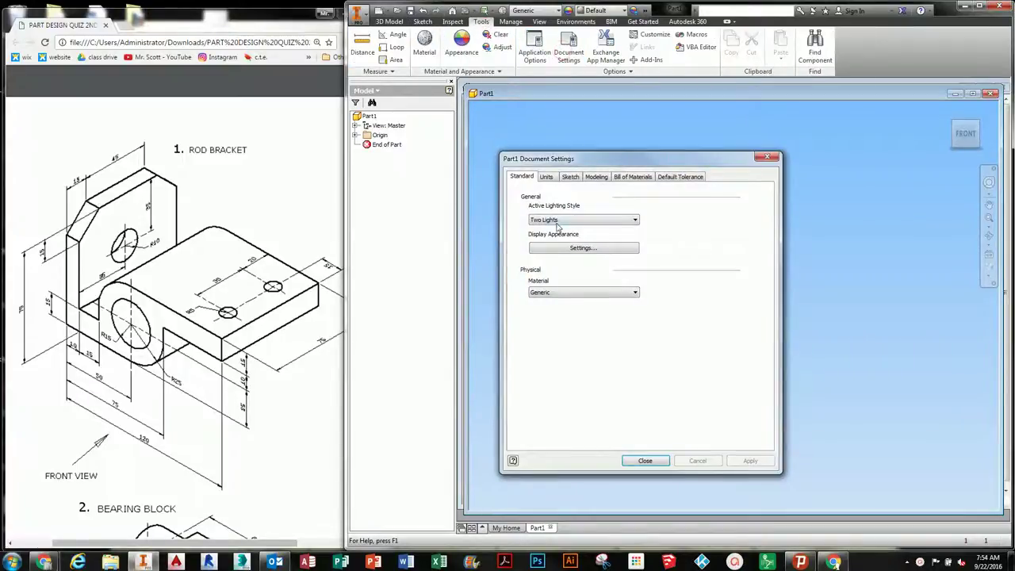
click(549, 177)
click(559, 216)
click(546, 239)
click(645, 461)
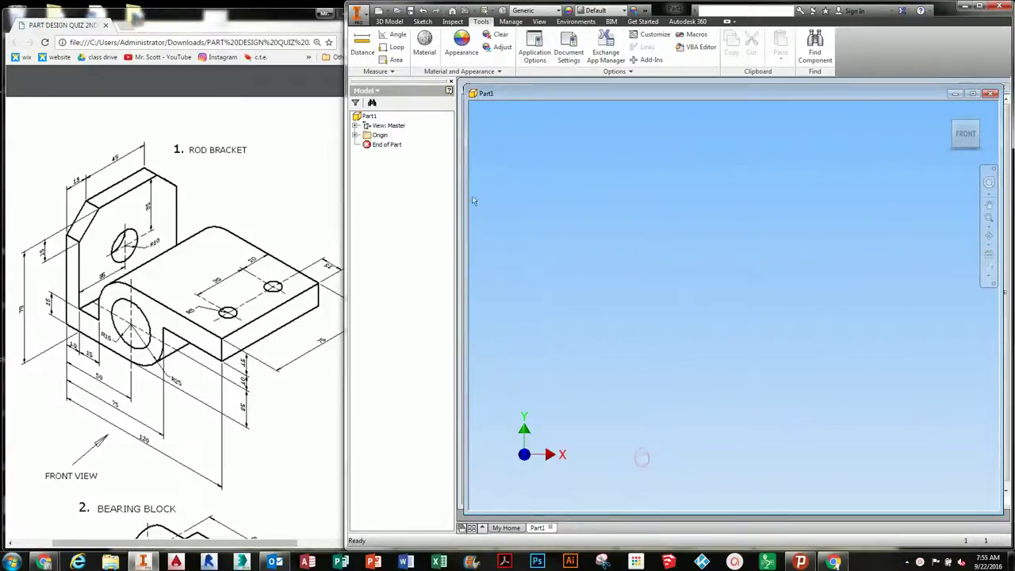
Start a new 2D sketch on the XY plane
click(356, 136)
click(388, 153)
click(392, 163)
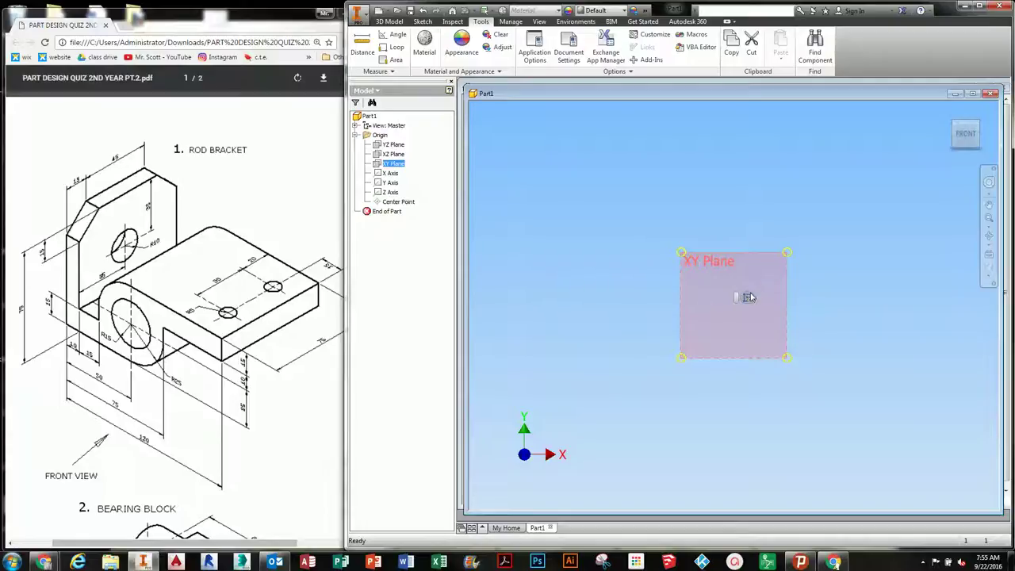
click(747, 298)
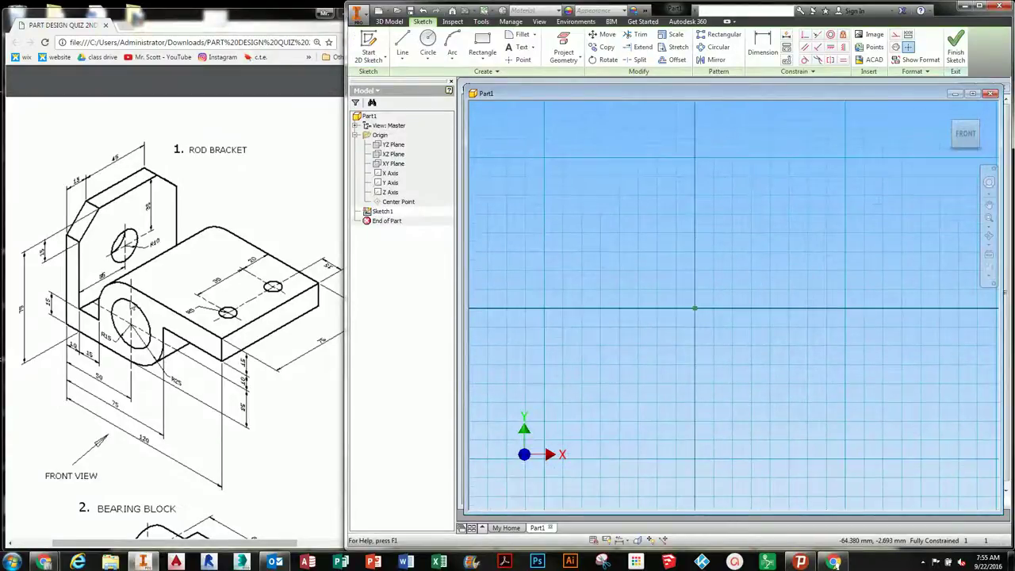
Sketch two concentric circles centred on the origin with diameters of 30 mm and 50 mm
click(427, 44)
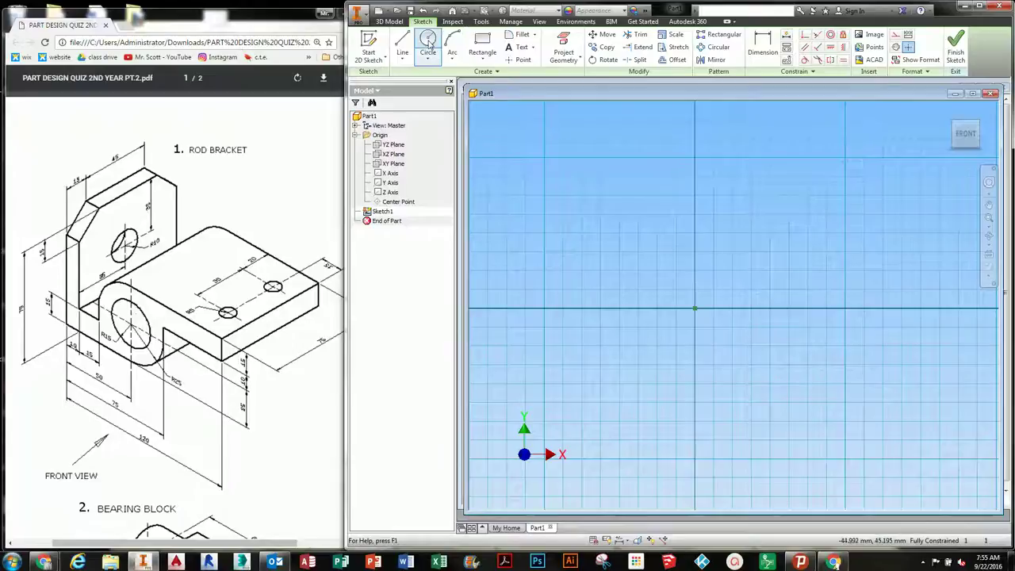
click(694, 307)
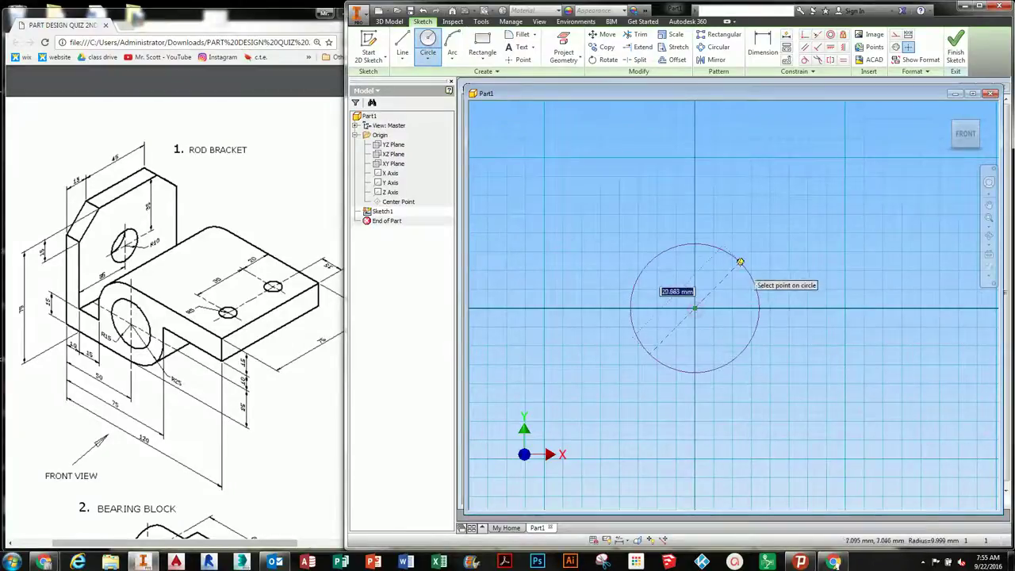
text(30)
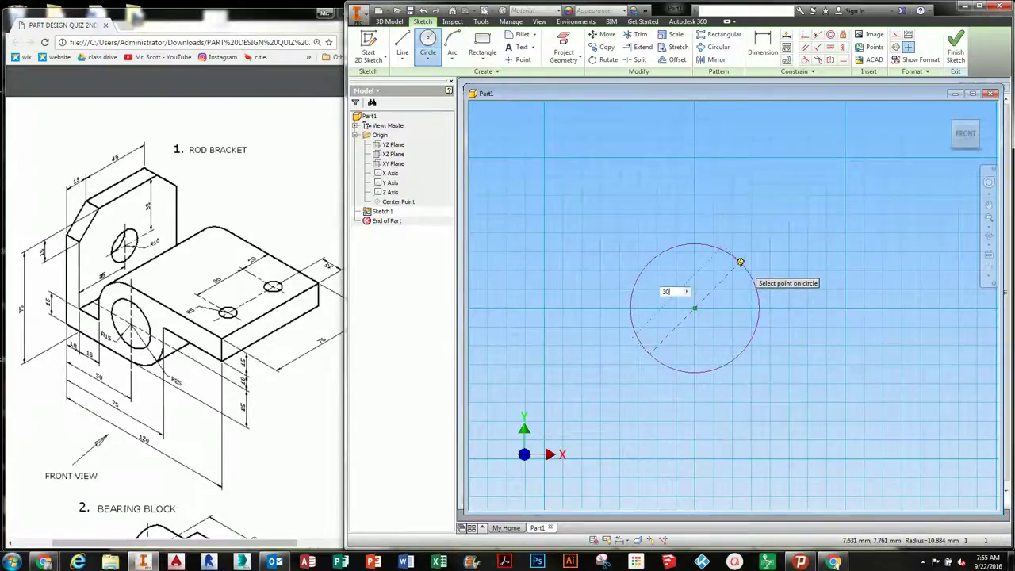
key(Return)
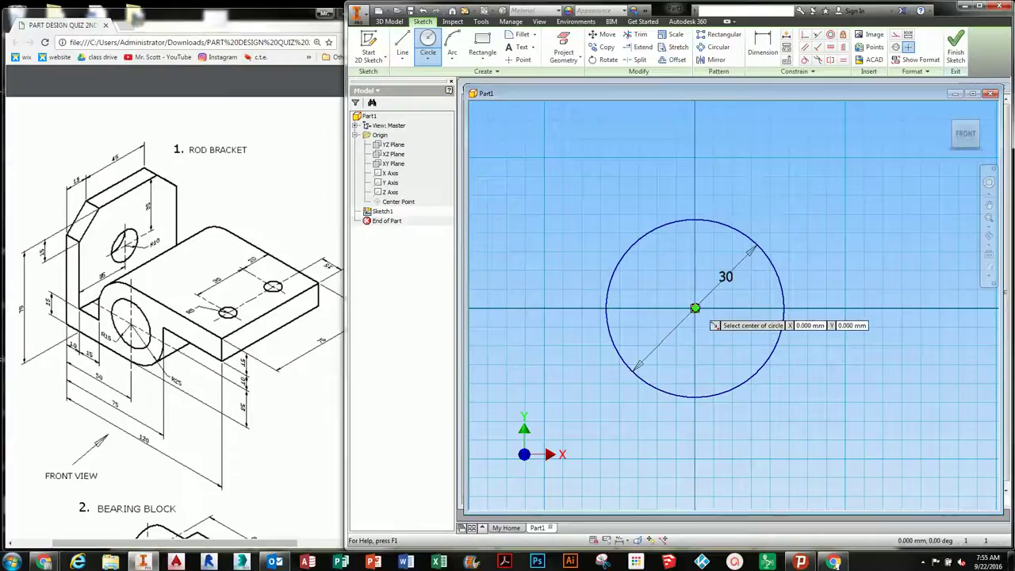
click(694, 308)
text(50)
key(Return)
From the outer circle's bottom quadrant, draw a 50 mm horizontal line to the left and a 75 mm vertical line up
scroll(793, 226, down, 3)
scroll(770, 253, up, 2)
middle_drag(684, 257, 719, 252)
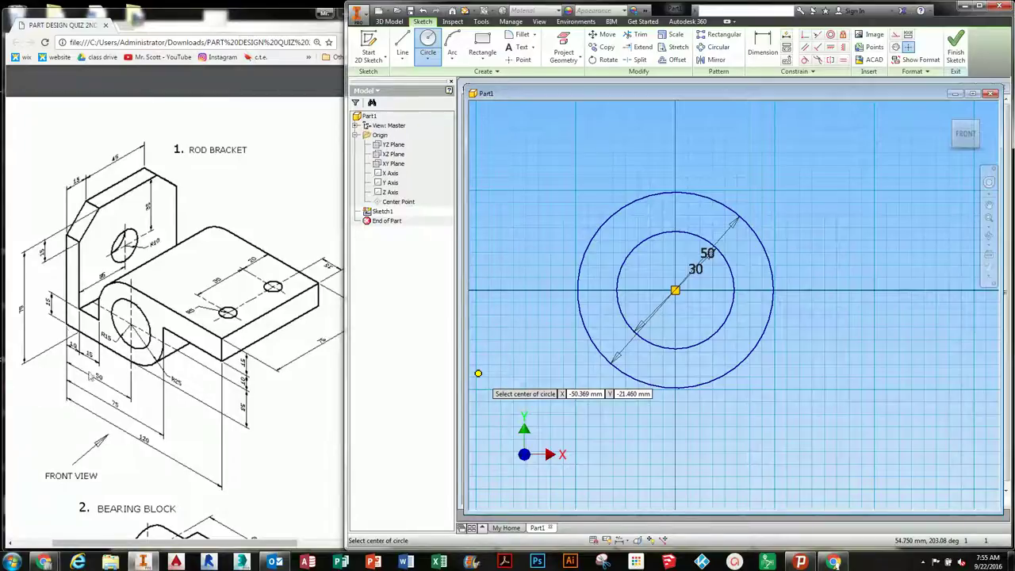
click(675, 387)
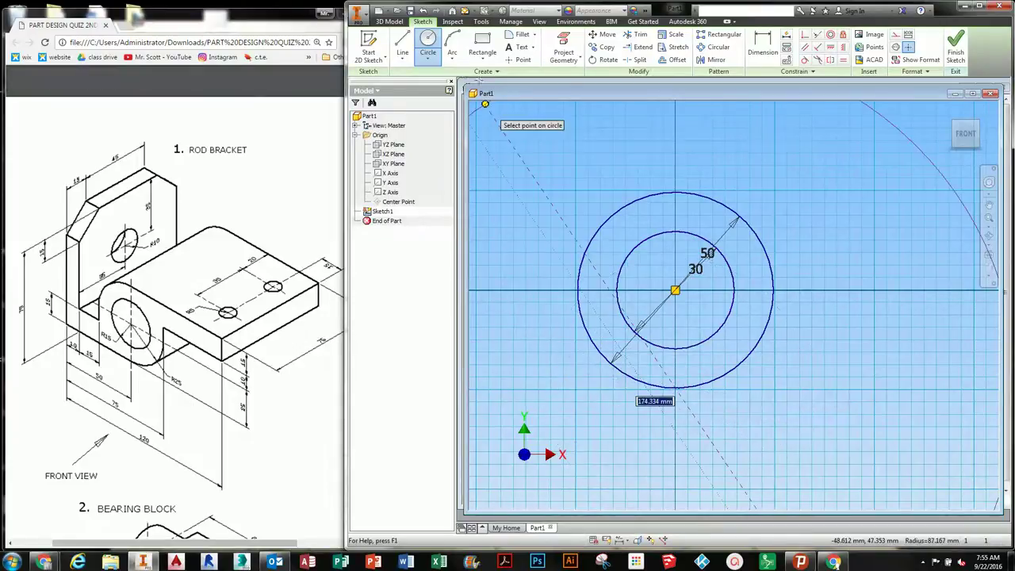
click(402, 44)
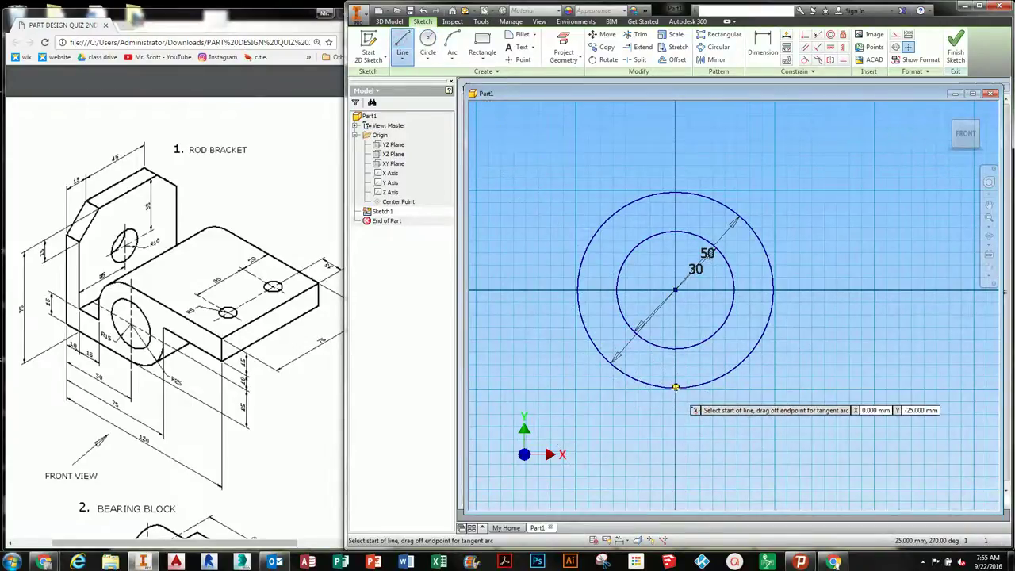
click(675, 387)
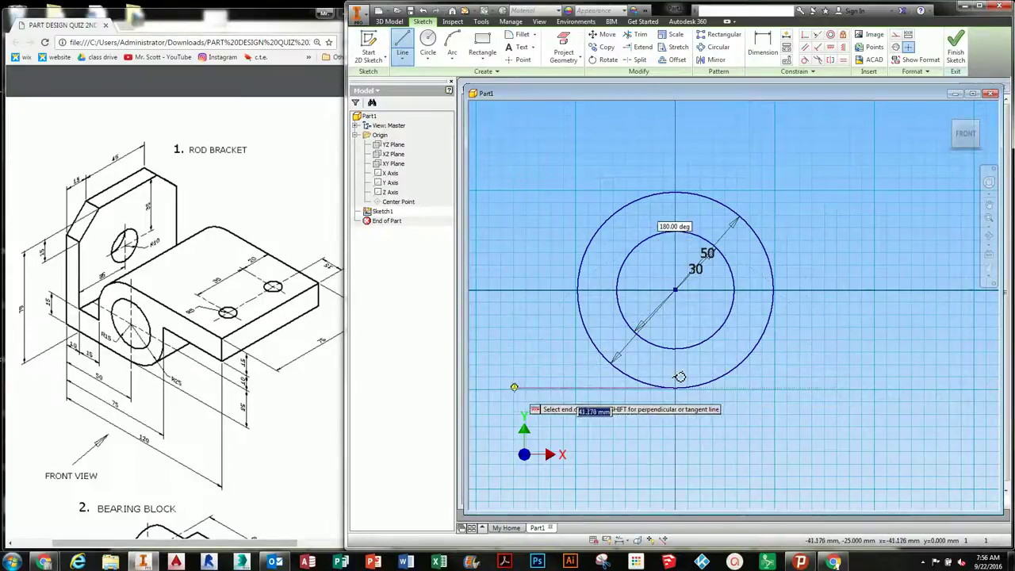
text(50)
key(Return)
middle_drag(577, 371, 584, 370)
middle_drag(527, 393, 620, 383)
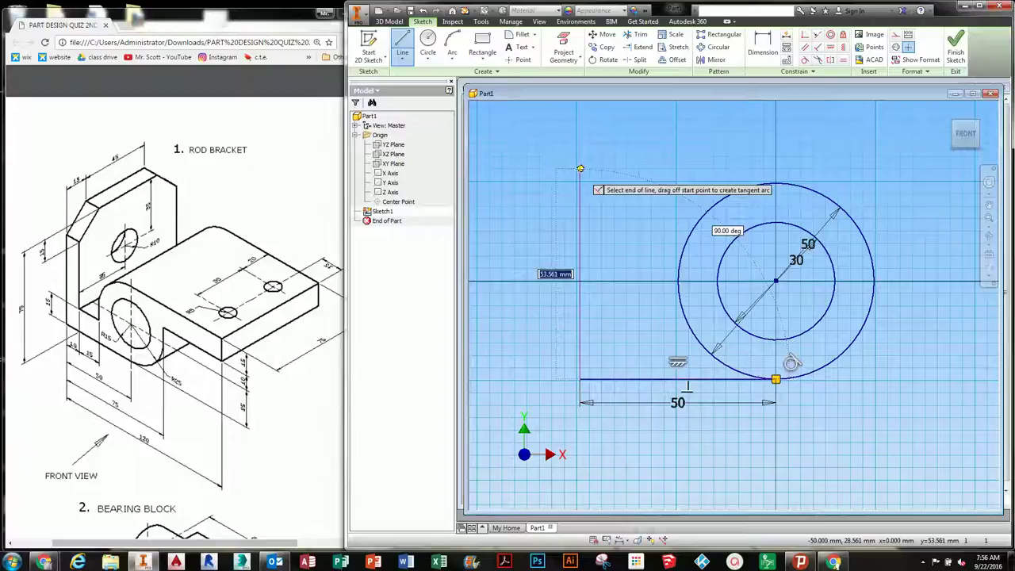
text(75)
key(Return)
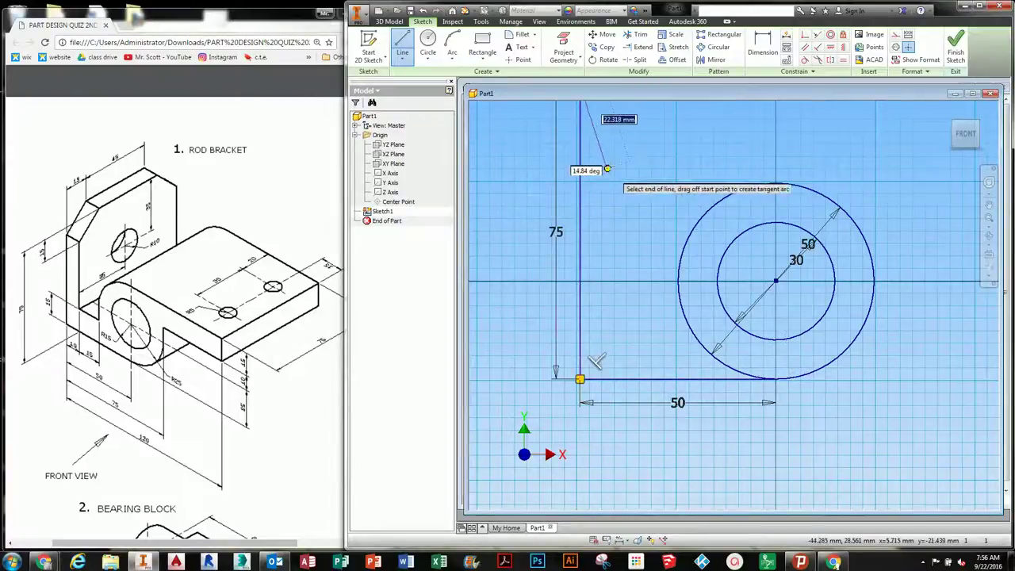
Continue the outline 10 mm right, 60 mm down and 15 mm right, ending with a vertical line to the outer circle's left quadrant
middle_drag(593, 362, 566, 408)
middle_drag(588, 210, 564, 235)
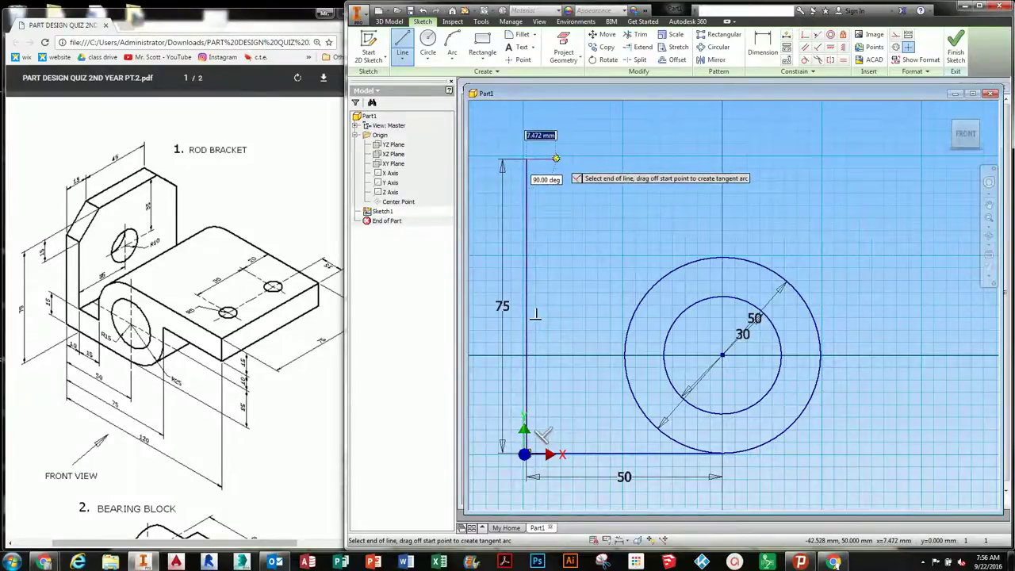
text(10)
key(Return)
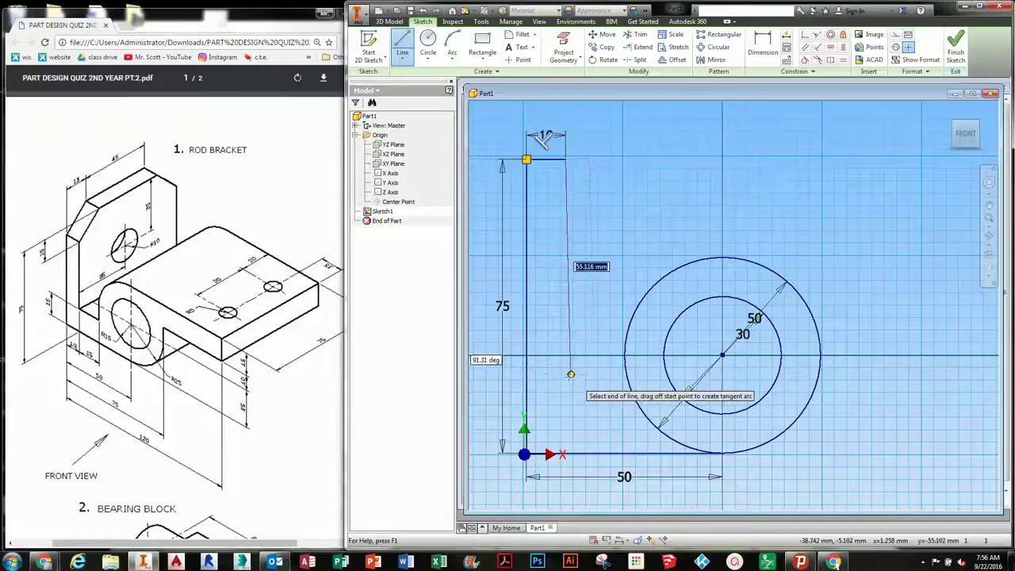
text(60)
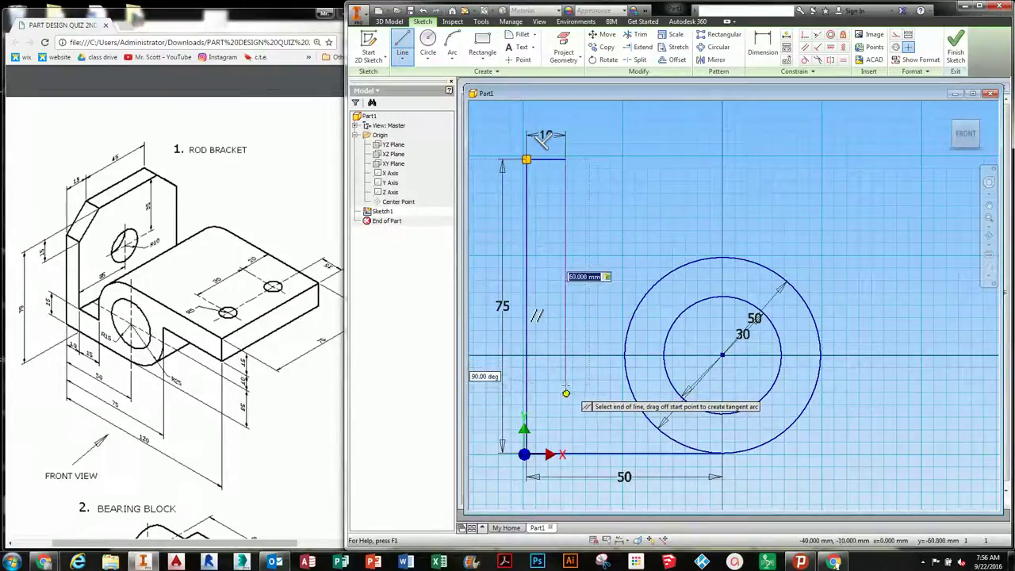
key(Return)
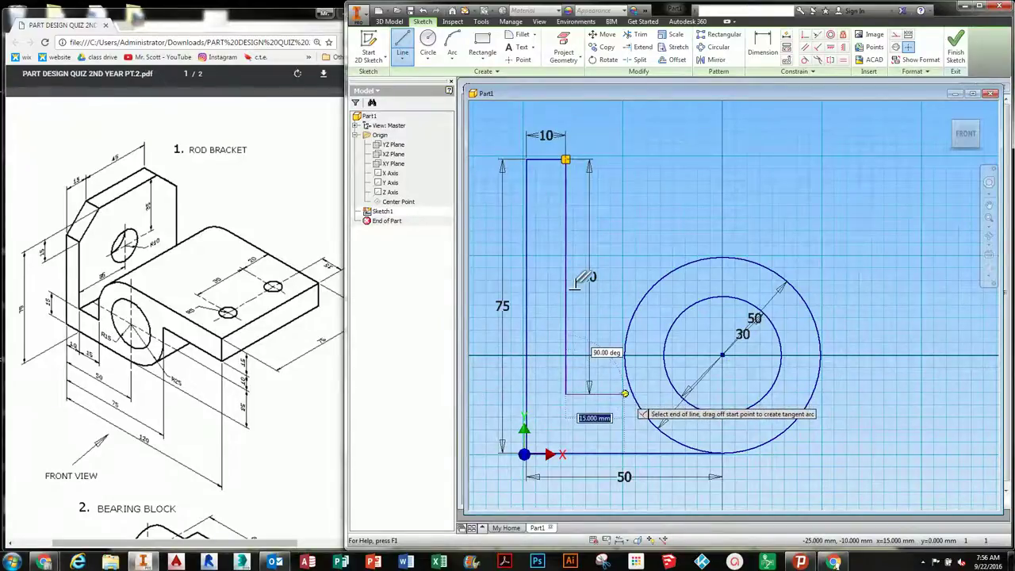
key(Return)
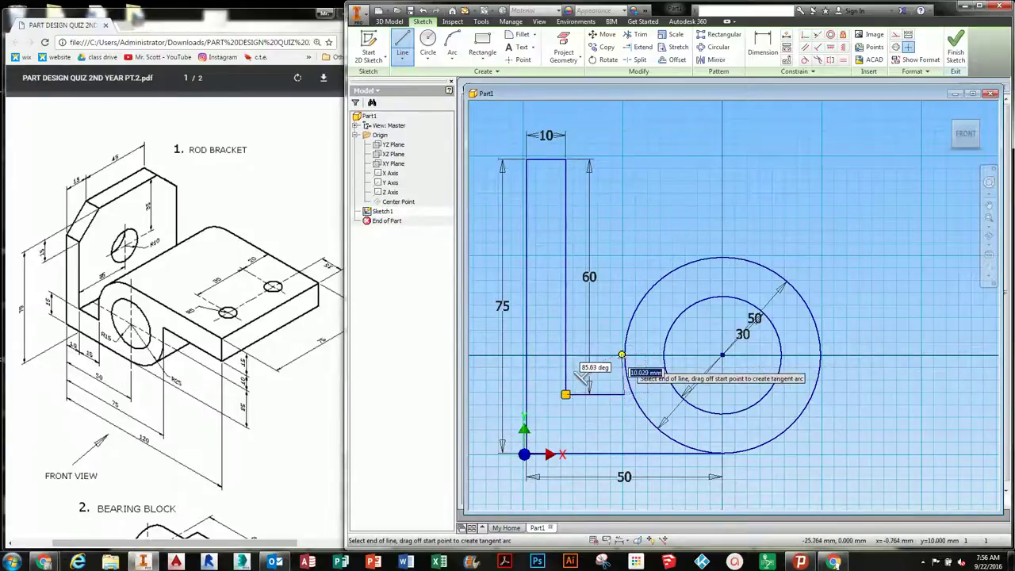
click(623, 355)
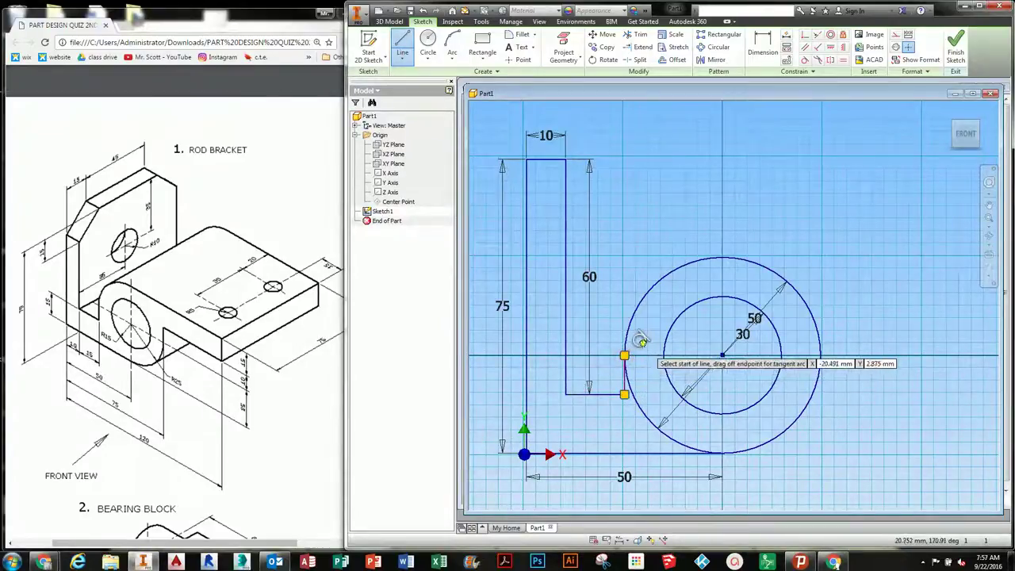
From the outer circle's right quadrant, draw a 10 mm vertical line up and a 45 mm horizontal line to the right
mouse_move(639, 341)
middle_down()
mouse_move(595, 341)
mouse_move(581, 306)
middle_up()
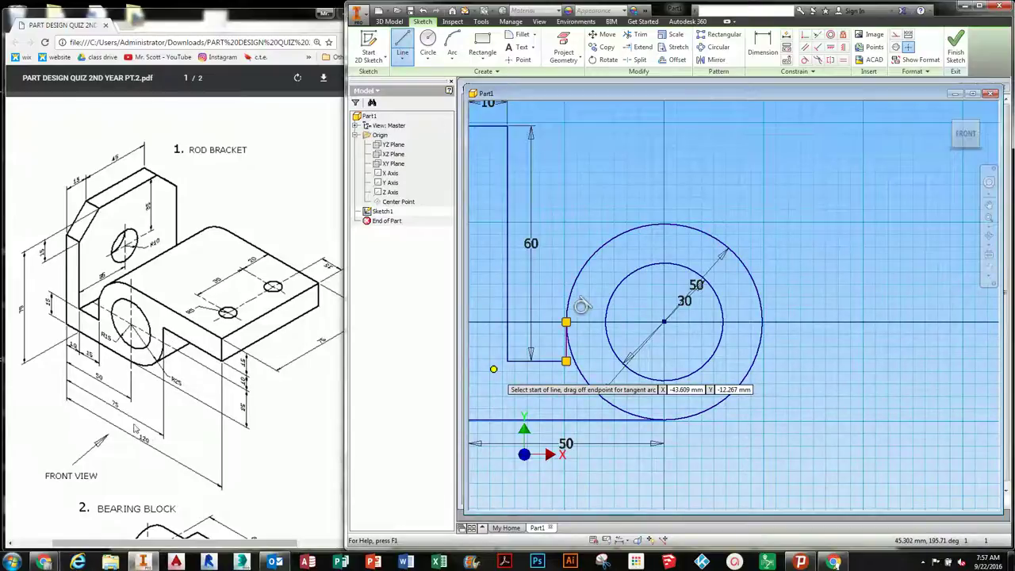
middle_drag(781, 385, 729, 367)
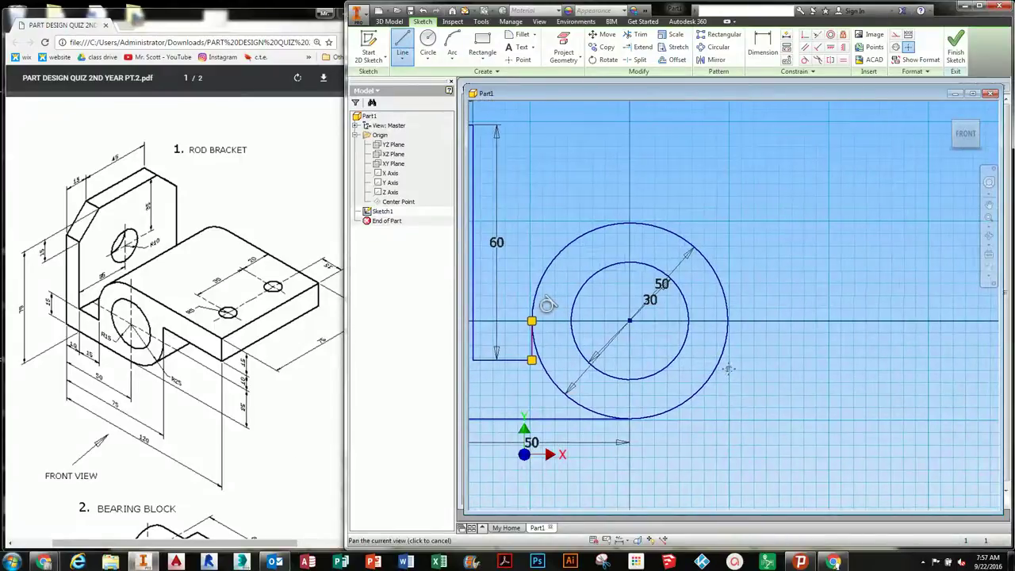
click(728, 321)
text(10)
key(Return)
middle_drag(827, 275, 773, 276)
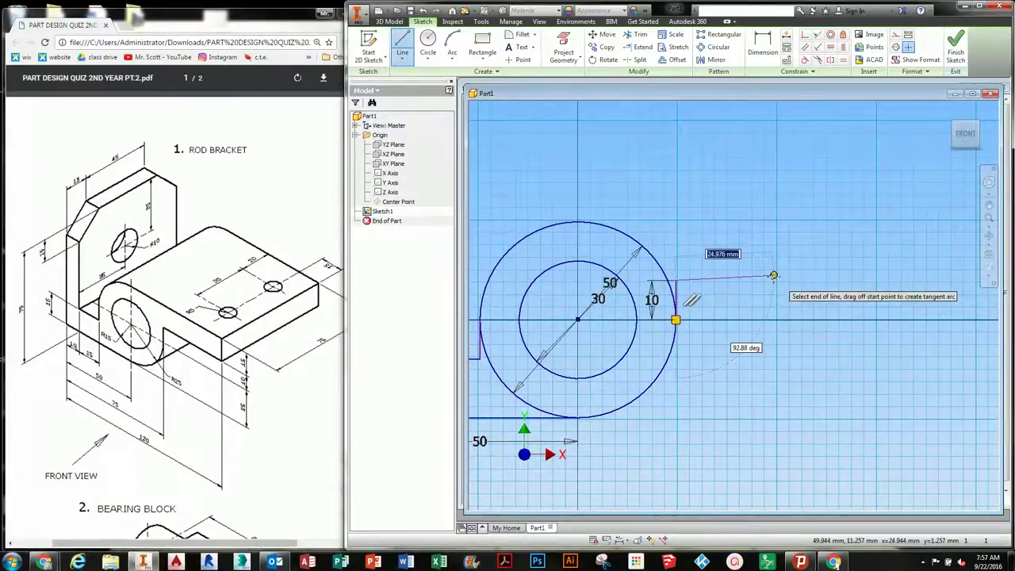
key(XF86Calculator)
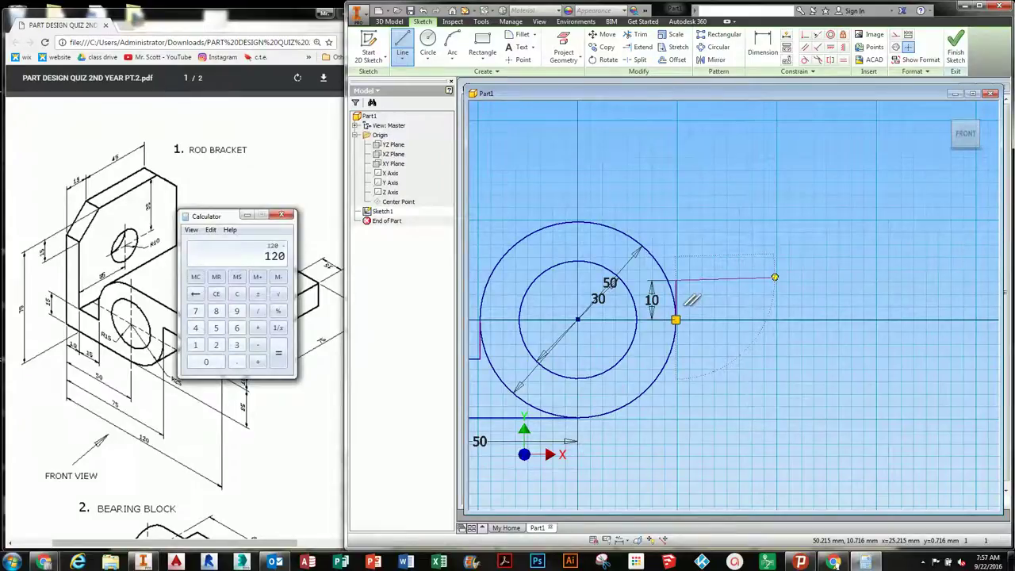
click(247, 215)
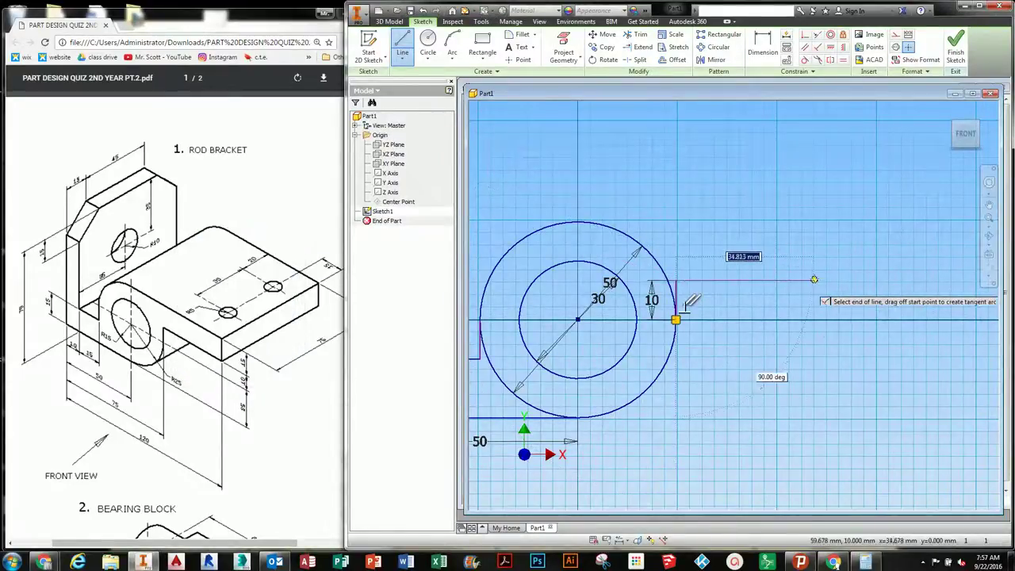
text(45)
key(Return)
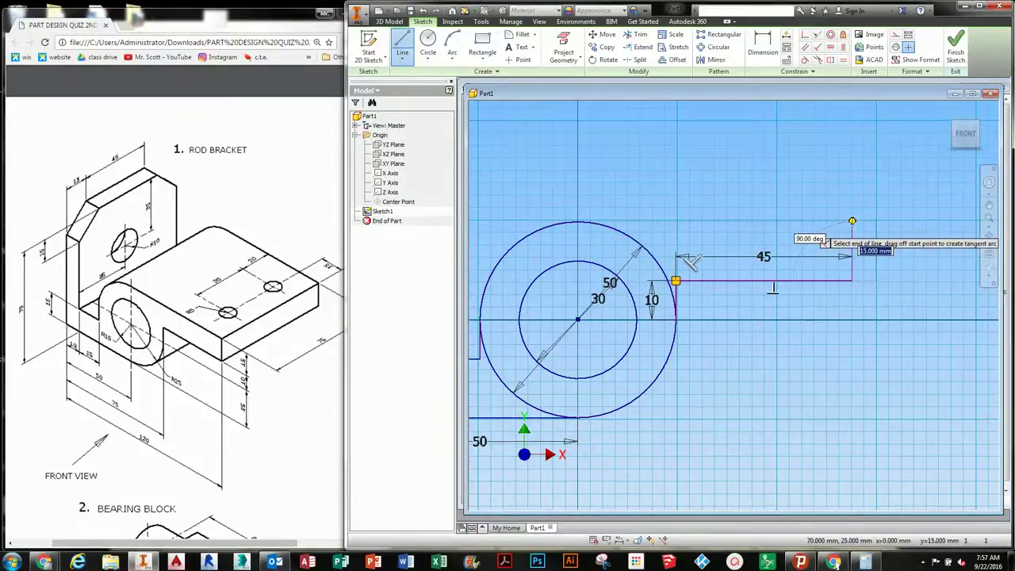
Close the arm with a 15 mm vertical end line and a horizontal line back to the outer circle's top quadrant
click(578, 221)
mouse_move(632, 299)
middle_down()
mouse_move(718, 300)
mouse_move(688, 319)
mouse_move(718, 313)
middle_up()
scroll(717, 302, up, 3)
scroll(687, 320, down, 4)
scroll(717, 314, up, 3)
scroll(715, 321, down, 4)
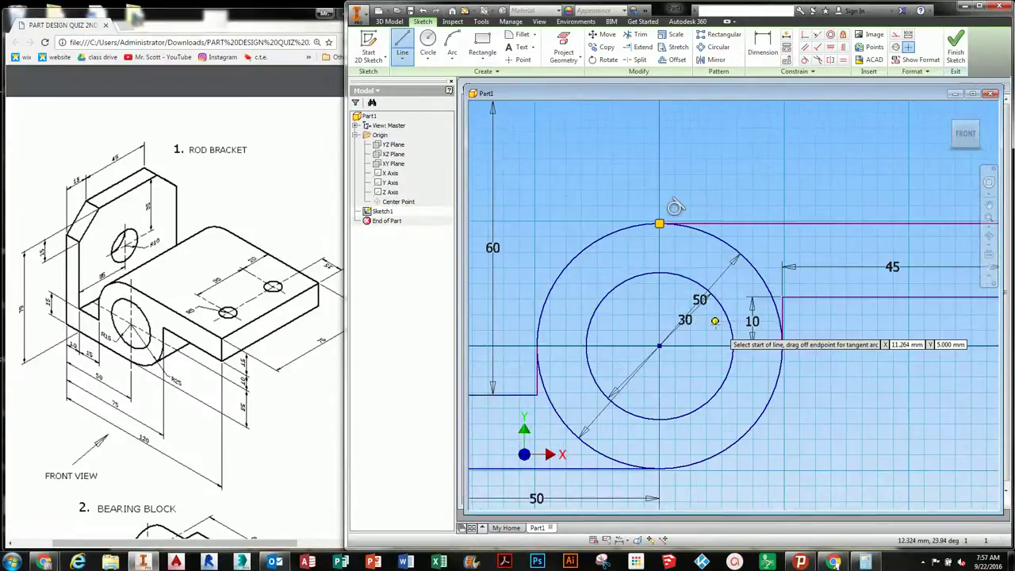
scroll(674, 207, up, 3)
key(Escape)
Trim the lower-left and upper-right arcs off the 50 mm circle and finish the sketch
middle_drag(673, 356, 702, 363)
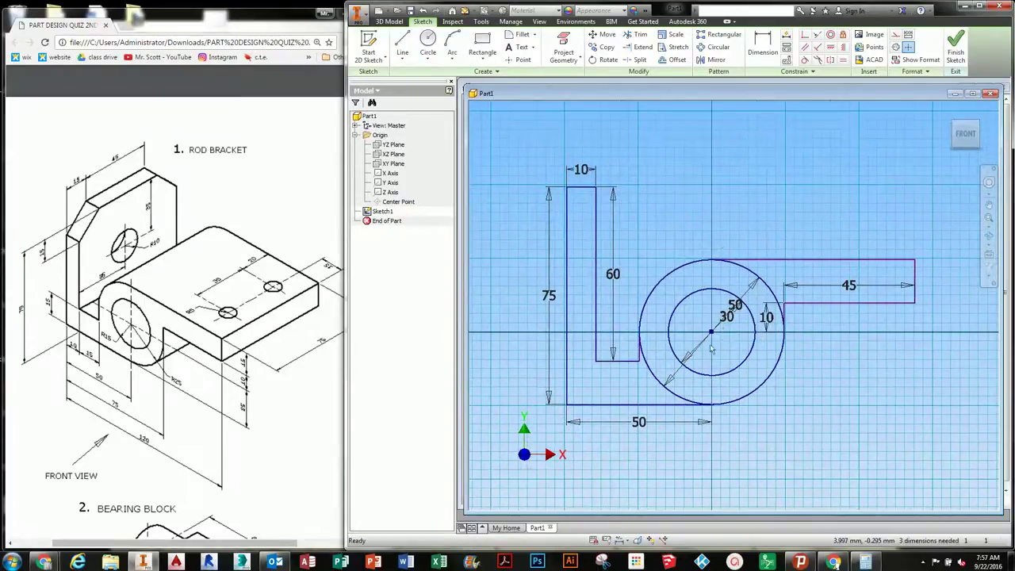
click(635, 35)
click(654, 374)
click(774, 294)
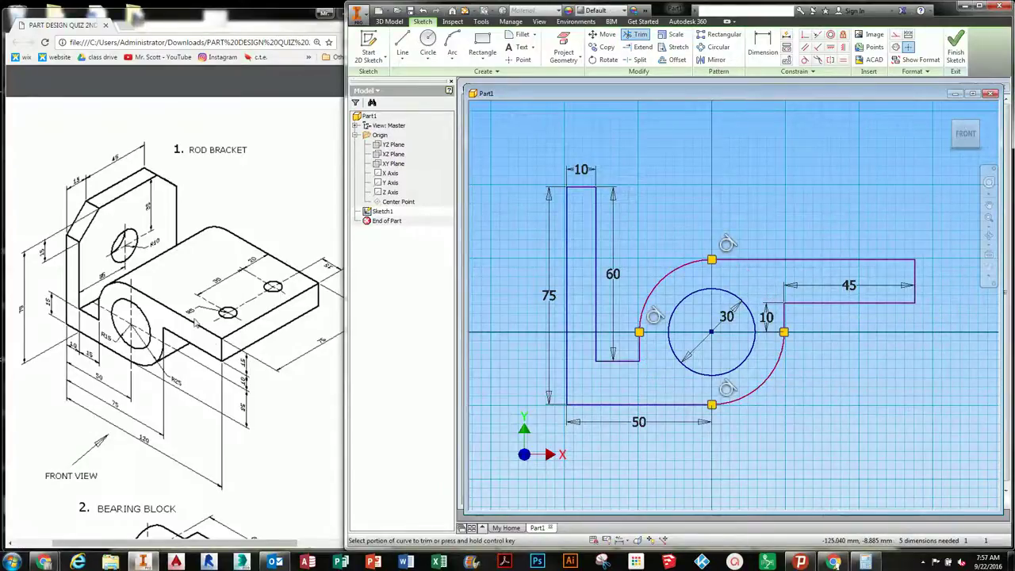
click(955, 49)
Extrude the closed front profile 75 mm symmetrically about the sketch plane, leaving the 30 mm circle open as a hole
scroll(687, 363, down, 3)
scroll(792, 321, up, 5)
scroll(828, 294, down, 3)
shift+middle_drag(827, 294, 802, 314)
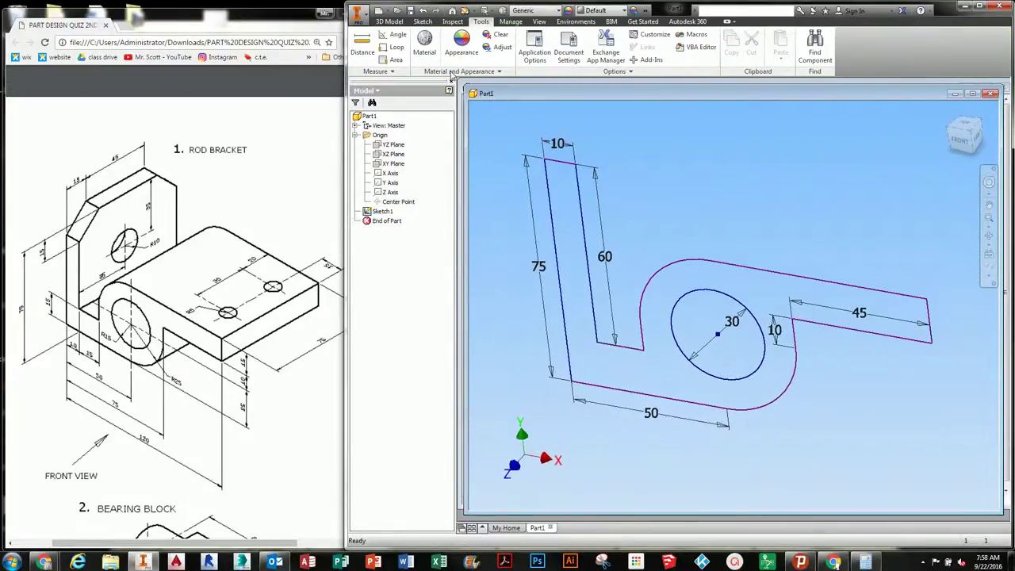
click(388, 22)
click(403, 43)
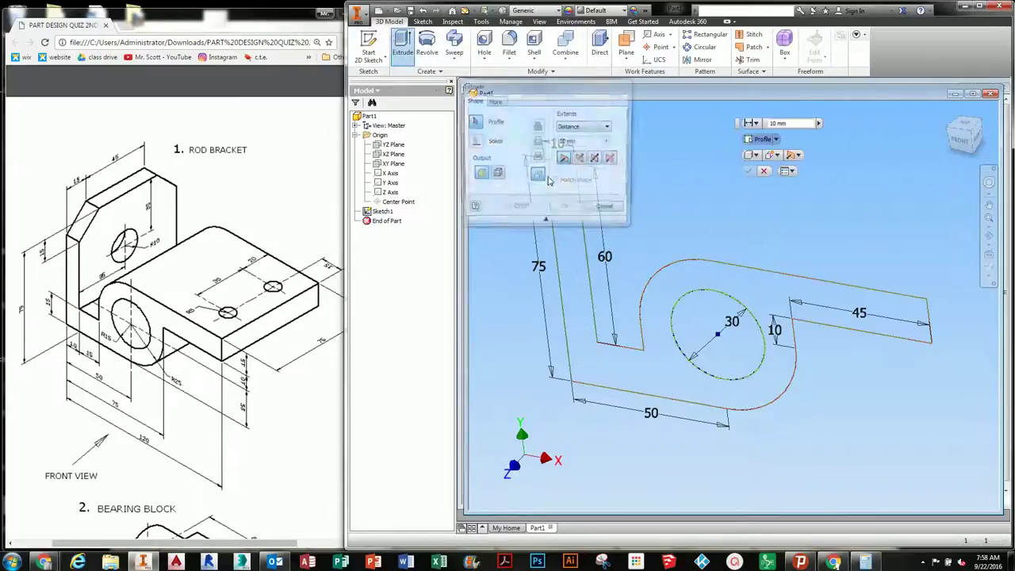
click(576, 295)
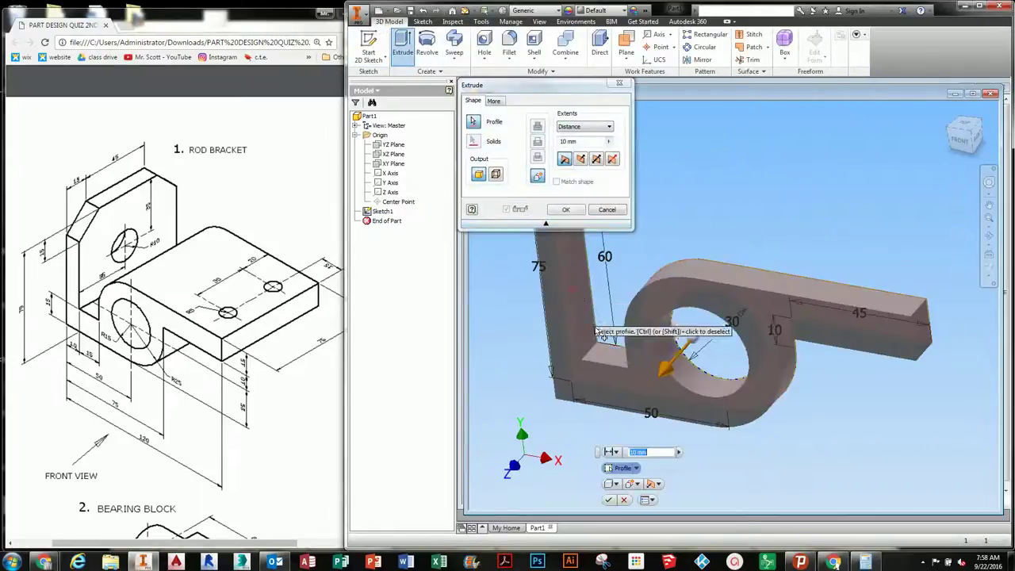
click(596, 159)
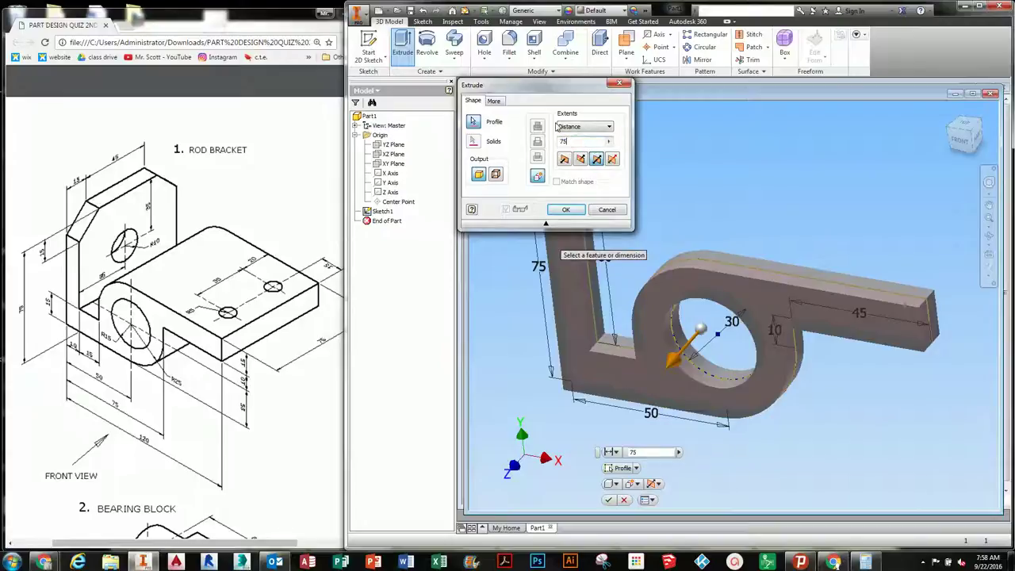
click(565, 210)
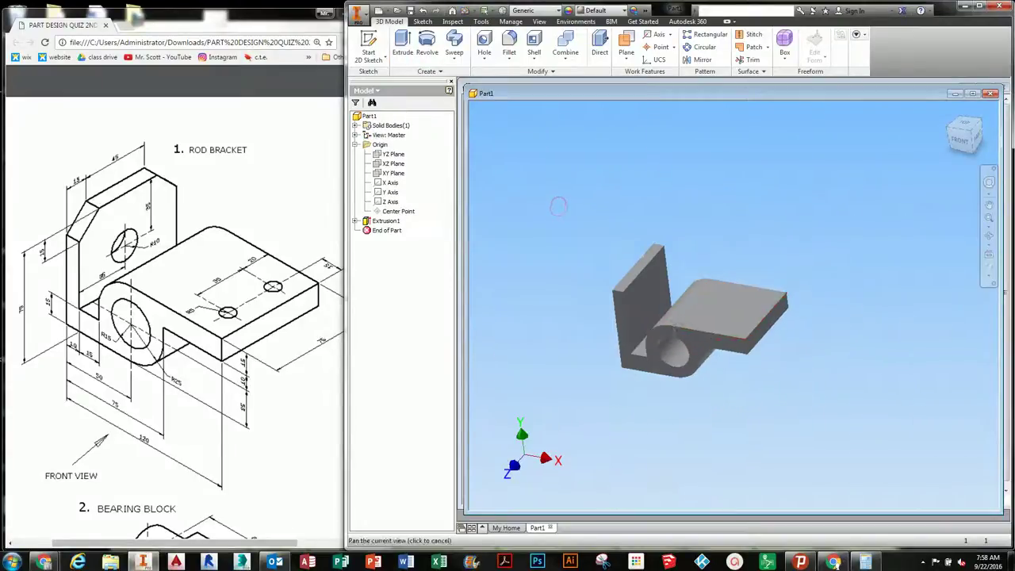
Start a sketch on the arm's flat top face and draw a 10 mm diameter circle near its back outer corner
scroll(642, 352, up, 4)
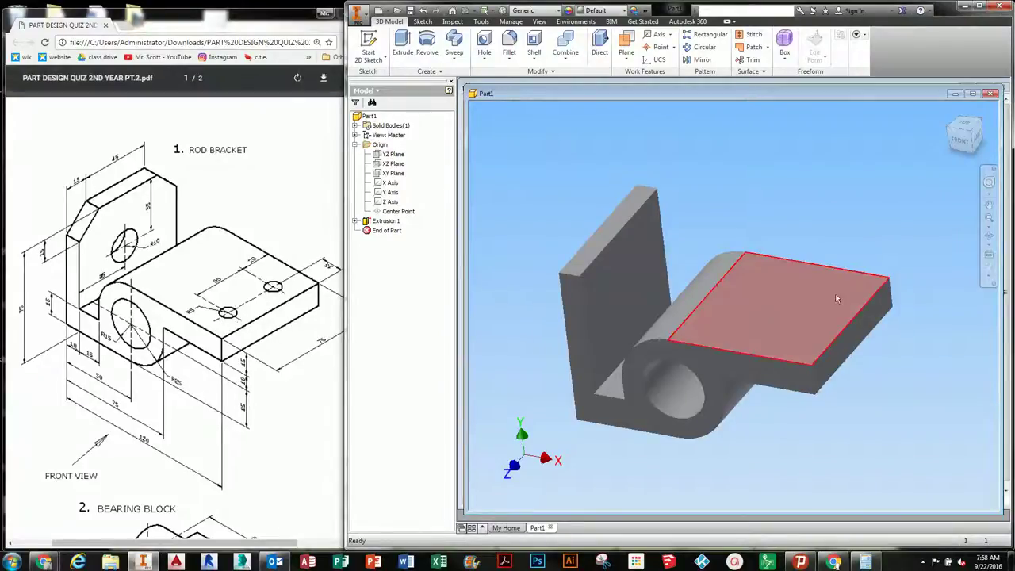
click(798, 312)
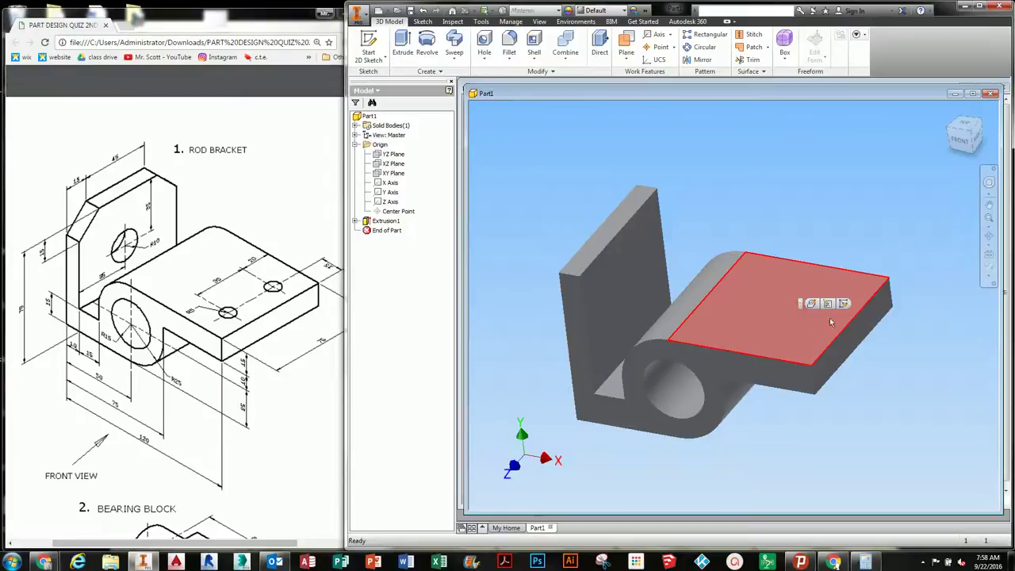
click(810, 303)
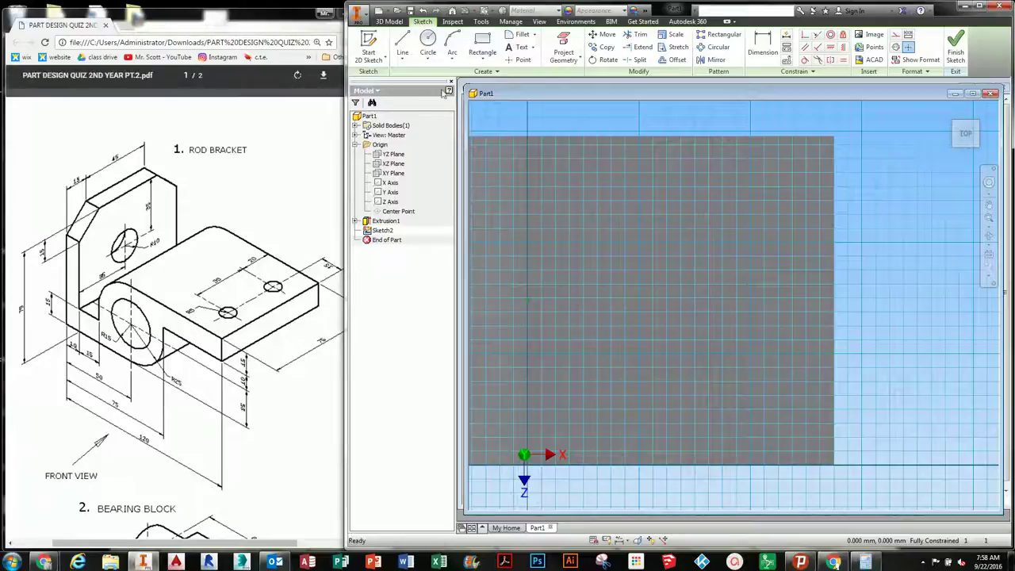
click(428, 44)
middle_drag(731, 255, 698, 255)
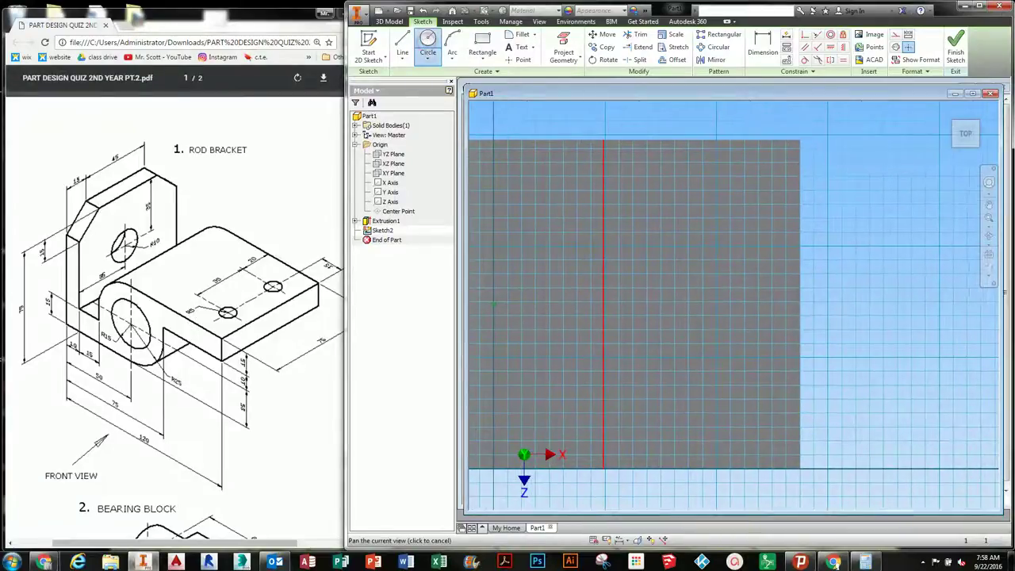
click(720, 197)
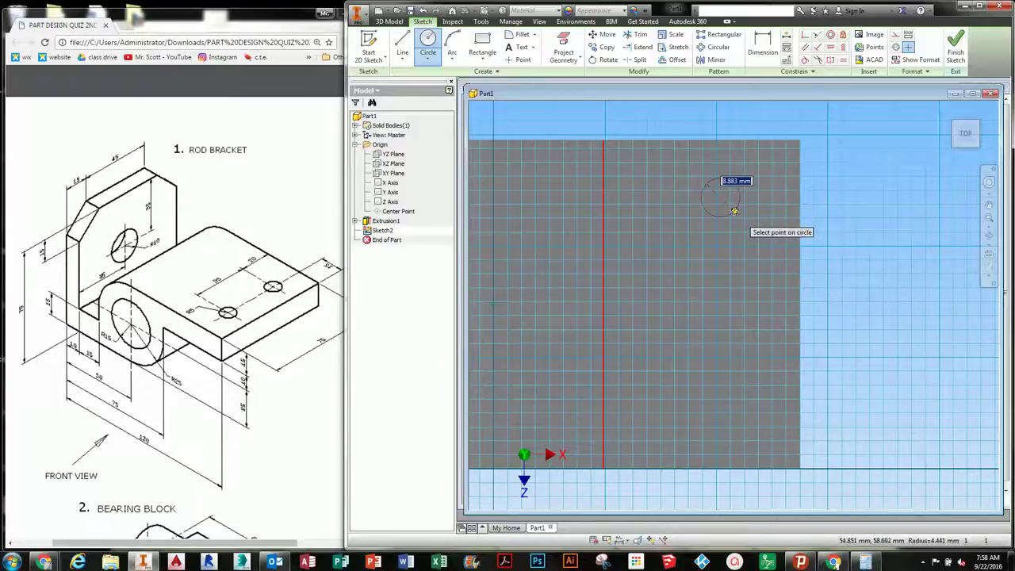
text(10)
key(Return)
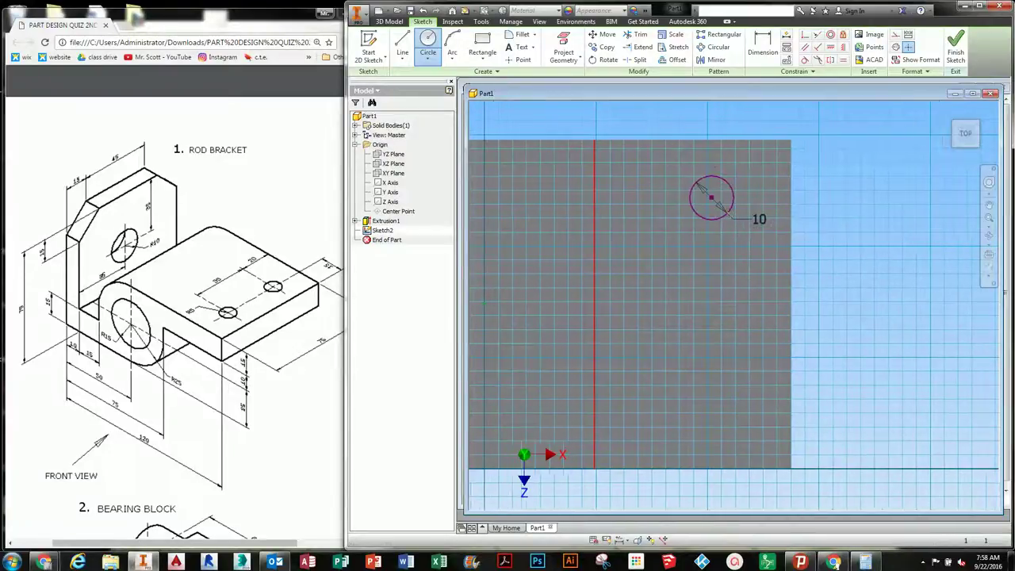
Dimension the circle's centre 15 mm from the arm's free end edge
click(763, 47)
middle_drag(753, 190, 715, 195)
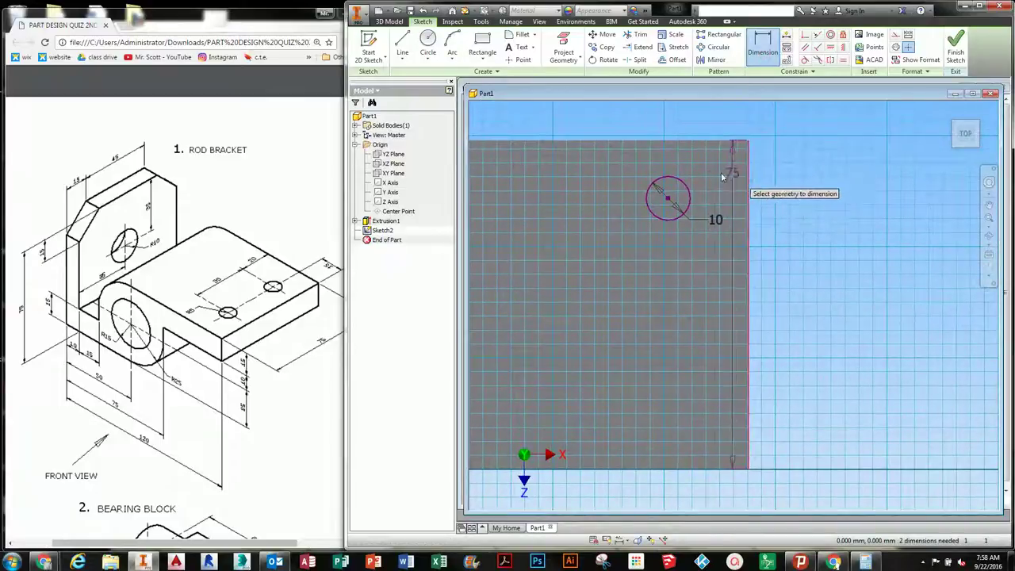
click(668, 200)
click(747, 154)
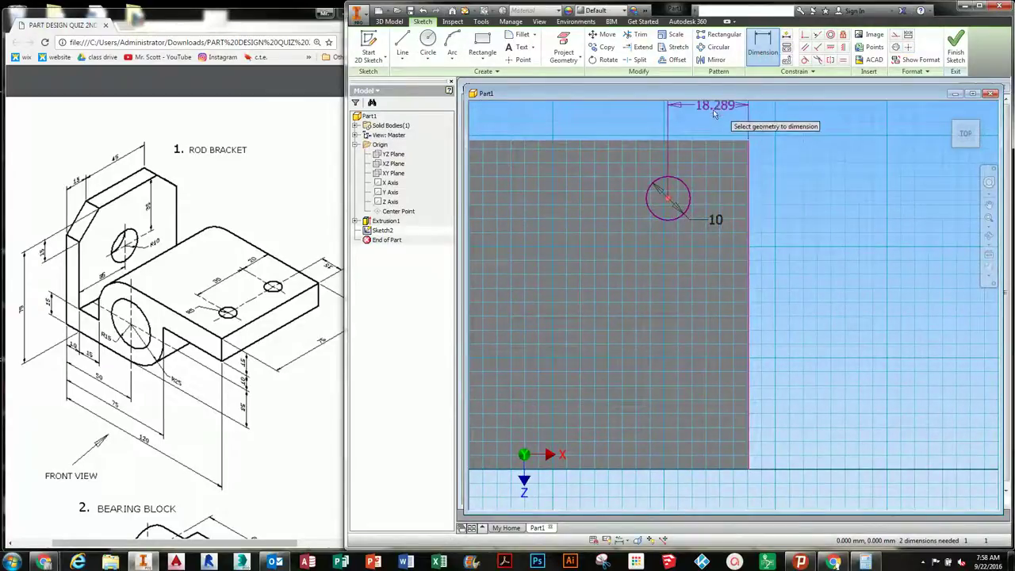
click(706, 115)
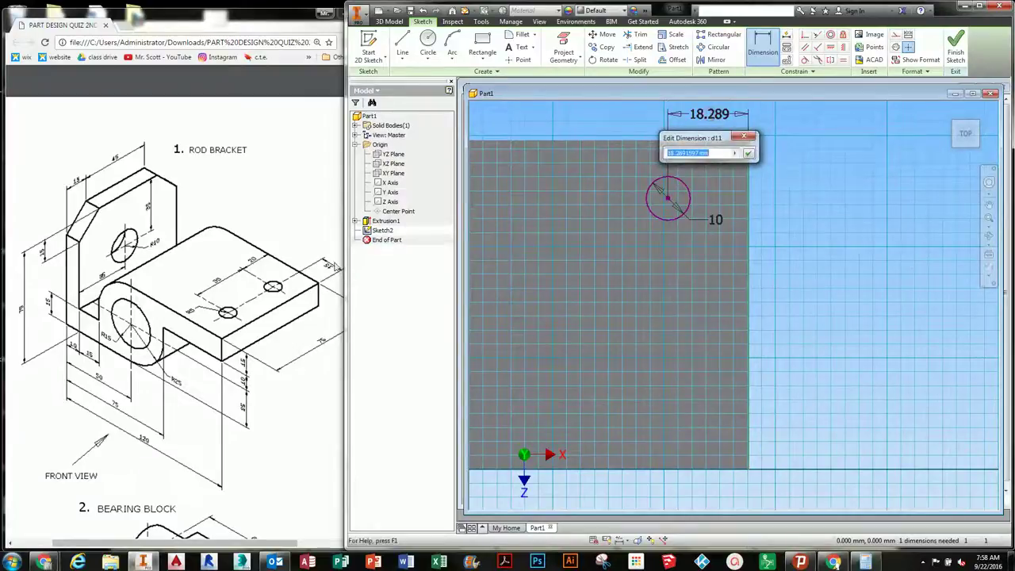
text(15)
key(Return)
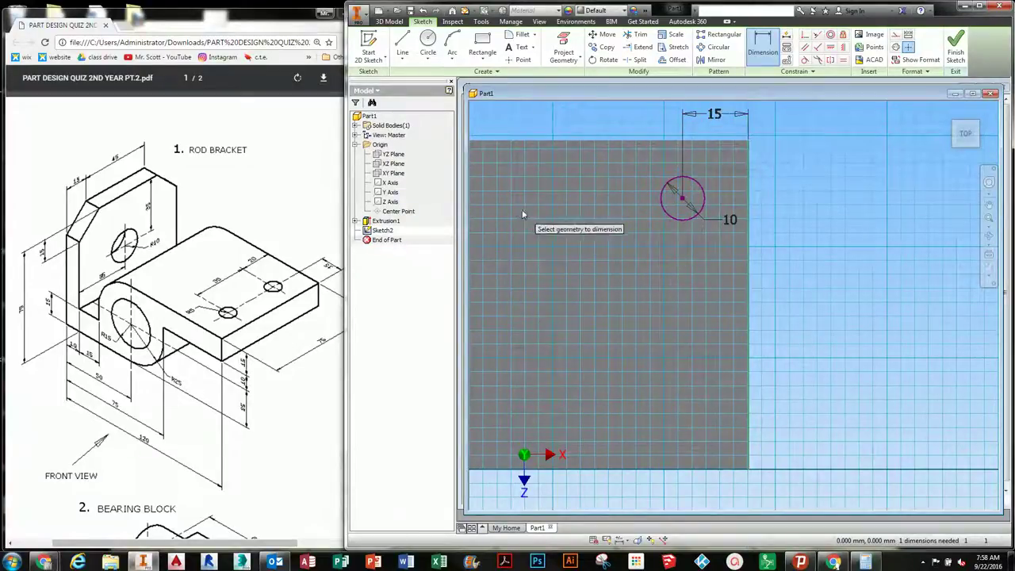
Dimension the circle's centre 20 mm from the arm's back edge
click(672, 171)
click(680, 196)
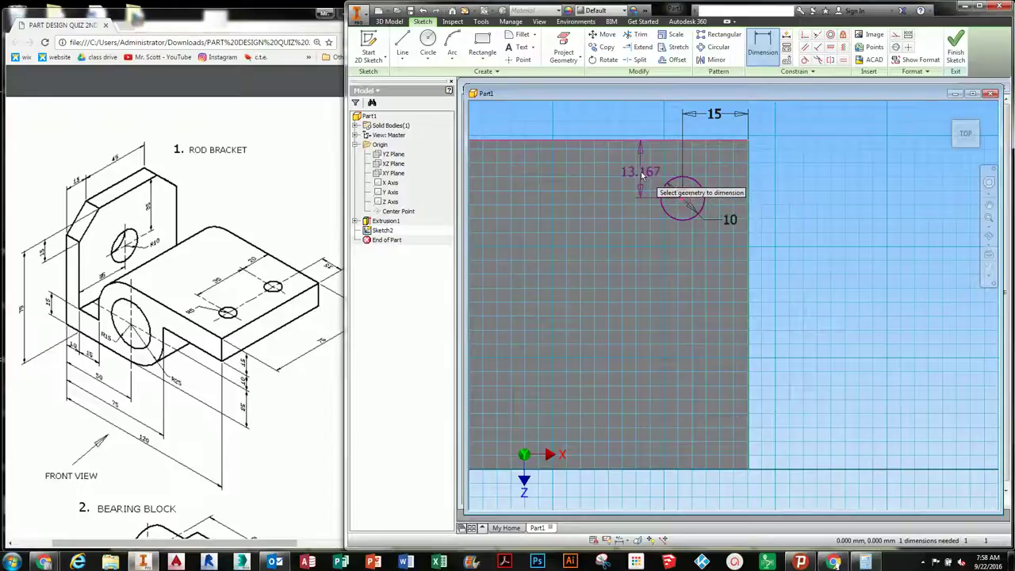
click(642, 174)
text(20)
key(Return)
mouse_move(672, 247)
middle_down()
mouse_move(670, 211)
mouse_move(675, 284)
mouse_move(705, 279)
mouse_move(698, 286)
middle_up()
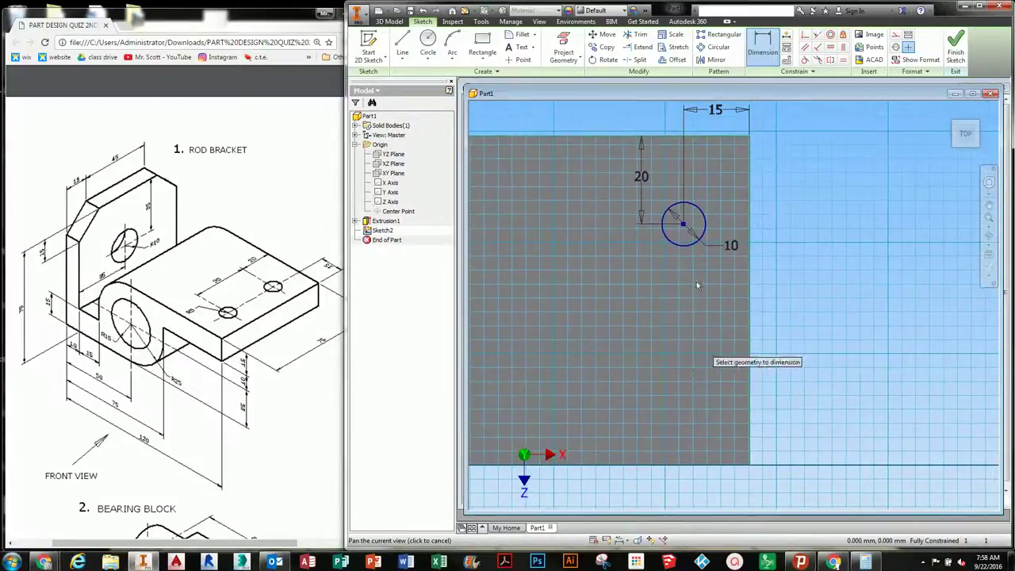
Draw a second 10 mm diameter circle near the arm's front outer corner
click(427, 44)
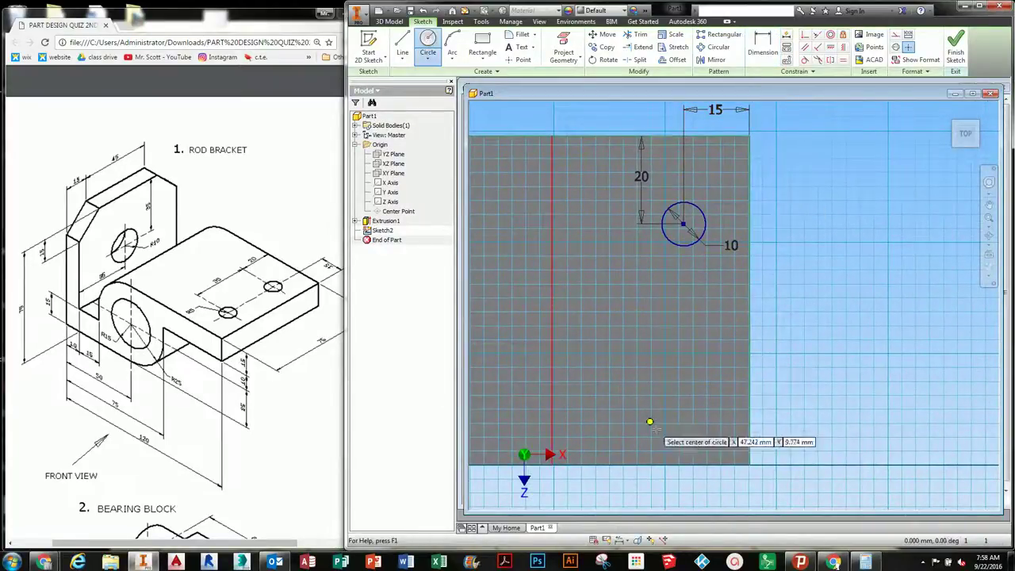
click(676, 411)
text(10)
key(Return)
Dimension the second circle's centre 20 mm from the arm's front edge
middle_drag(697, 400, 667, 398)
click(754, 61)
click(652, 410)
click(698, 463)
click(739, 422)
text(20)
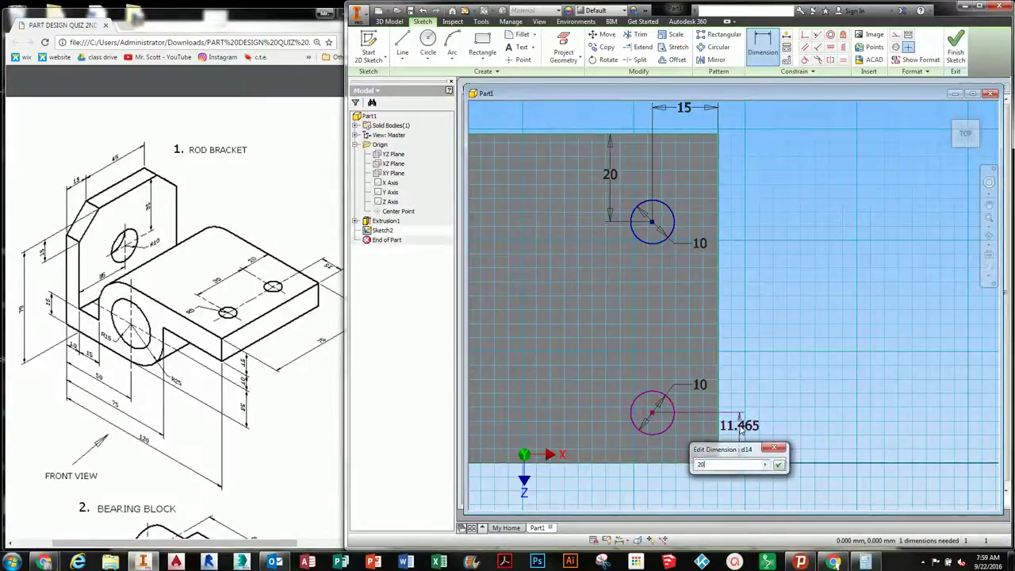
key(Return)
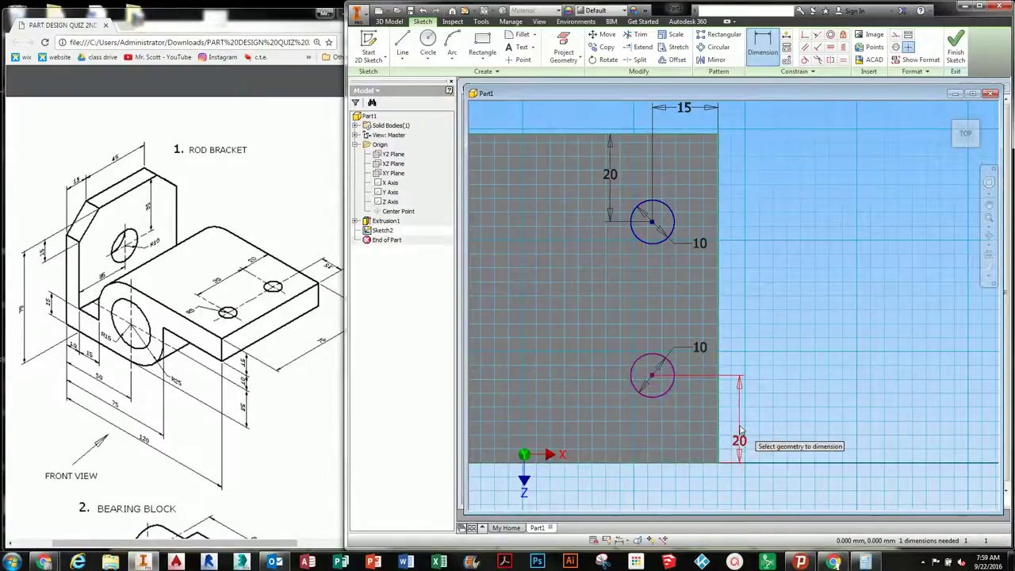
click(653, 378)
click(658, 463)
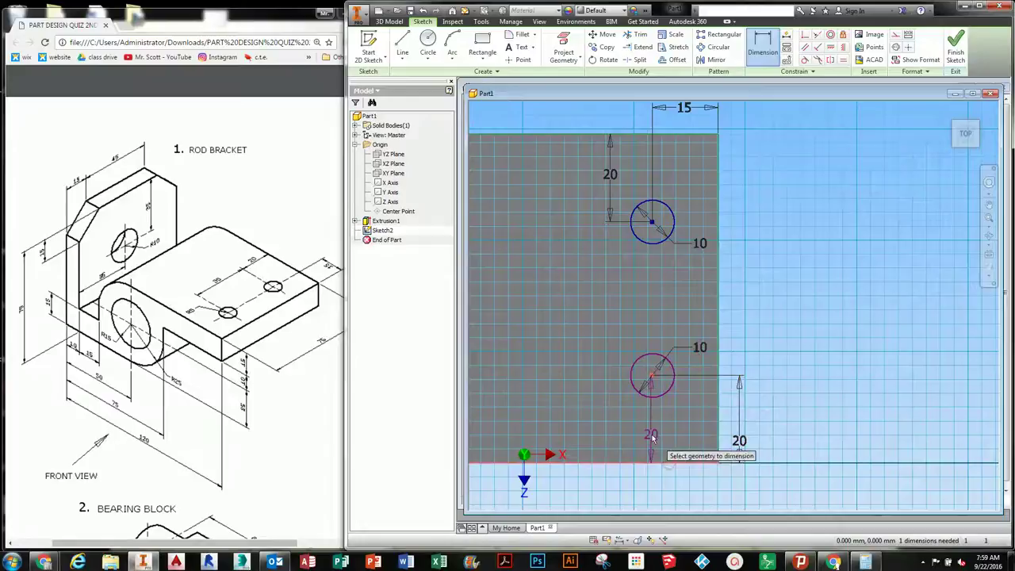
click(652, 436)
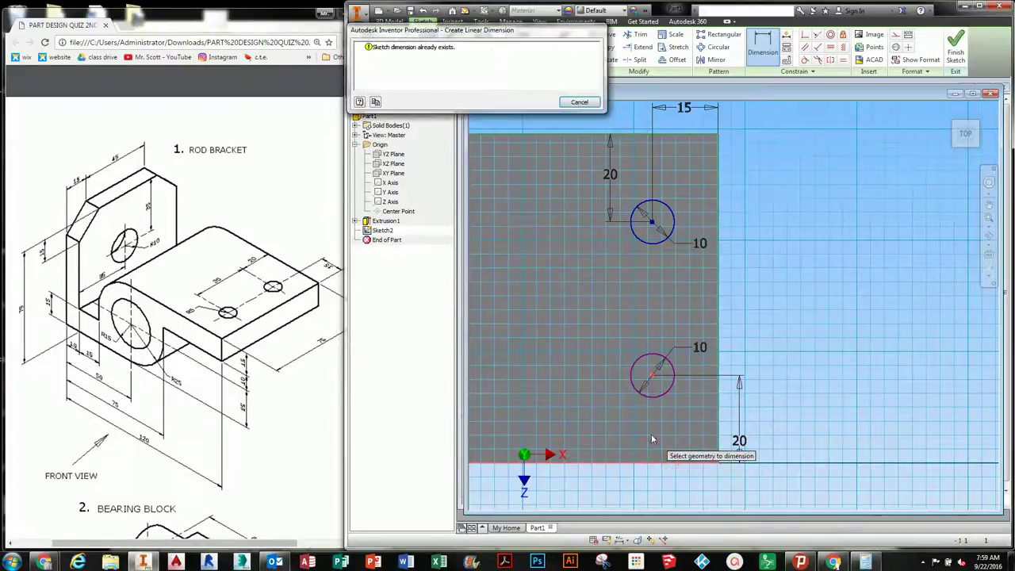
click(580, 102)
click(664, 356)
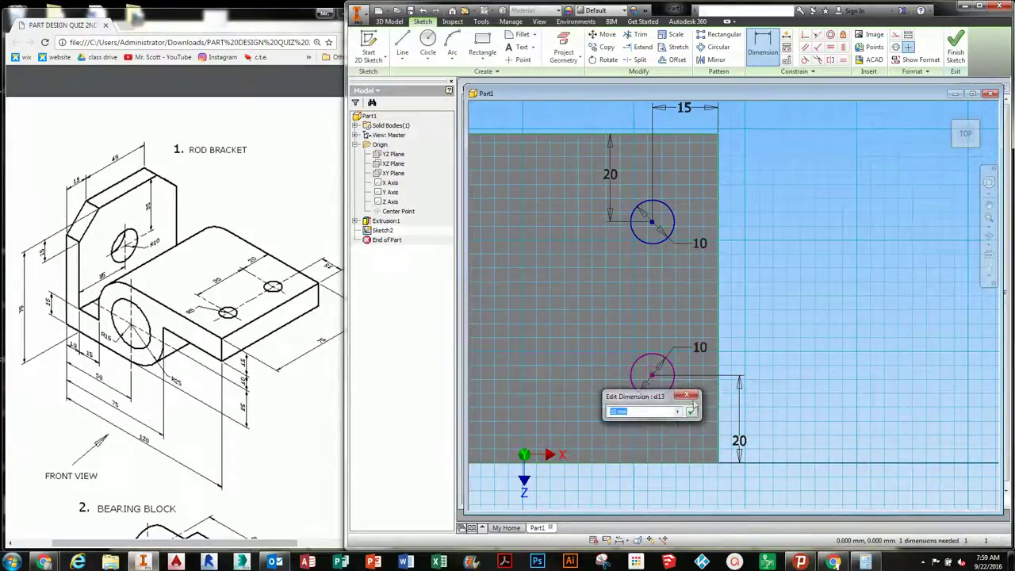
click(690, 410)
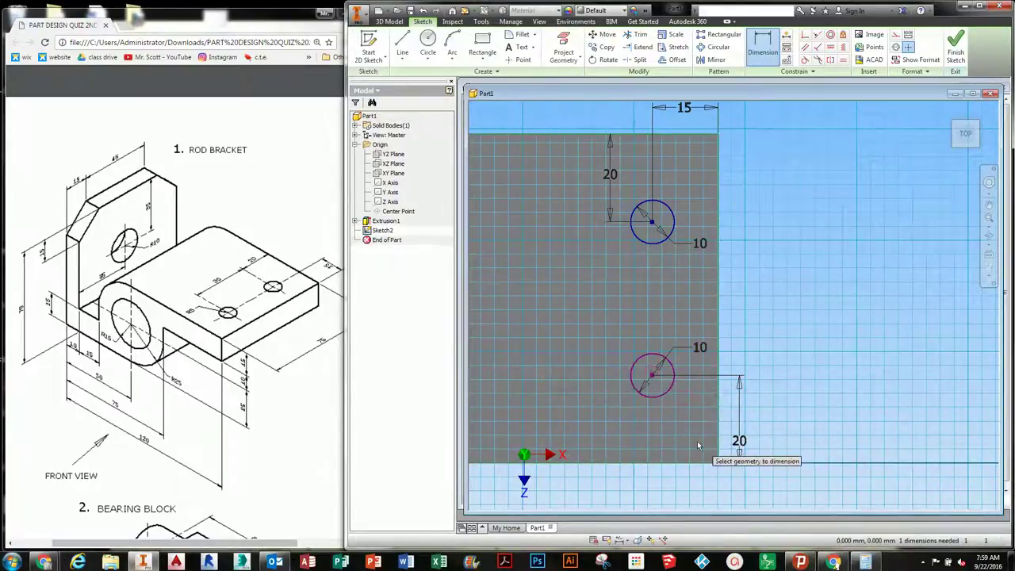
Dimension the second circle's centre 15 mm from the arm's free end edge and finish the sketch
click(651, 378)
click(717, 345)
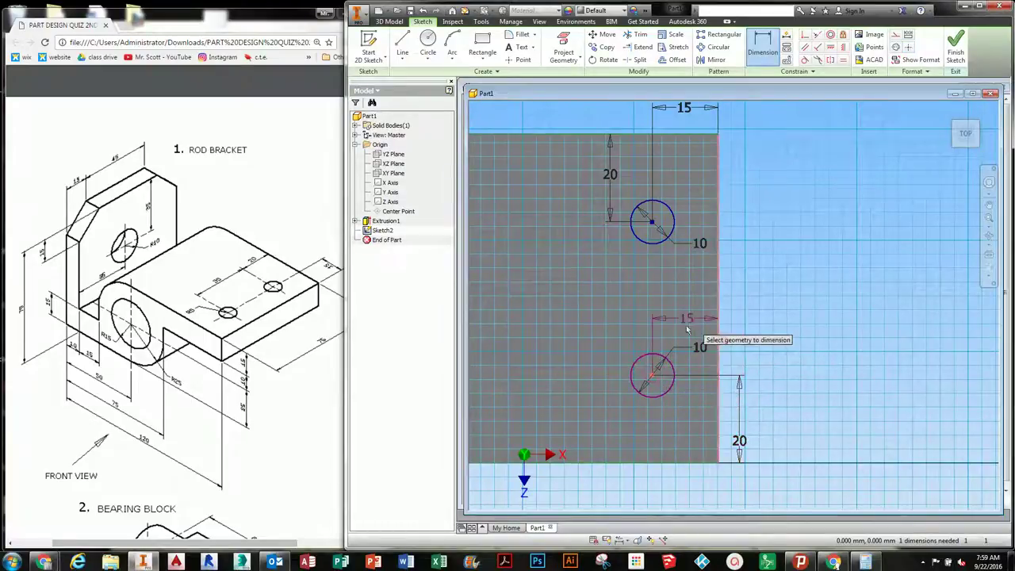
click(682, 487)
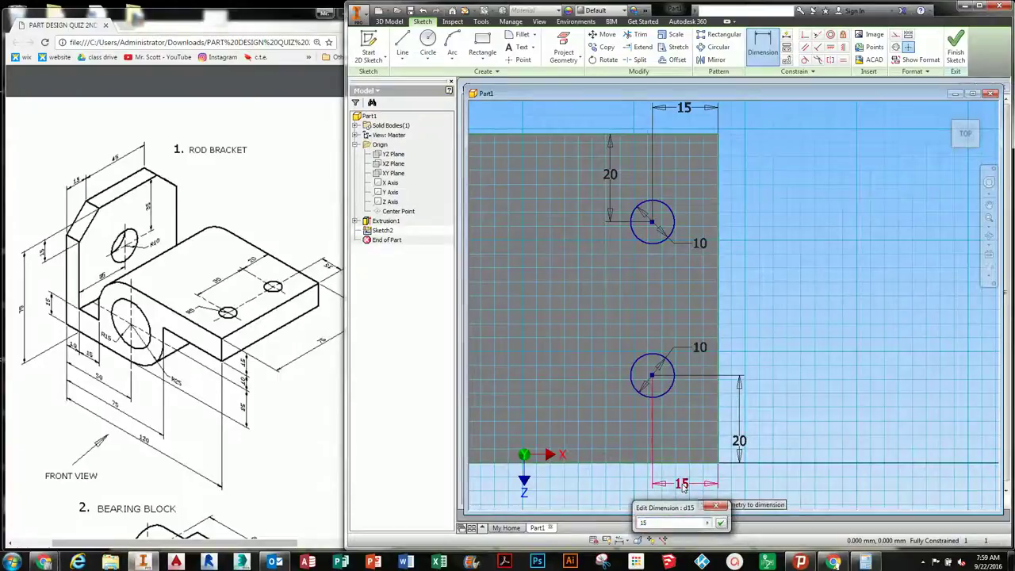
key(Return)
scroll(738, 401, up, 3)
scroll(793, 317, down, 4)
scroll(765, 367, up, 1)
scroll(766, 362, down, 2)
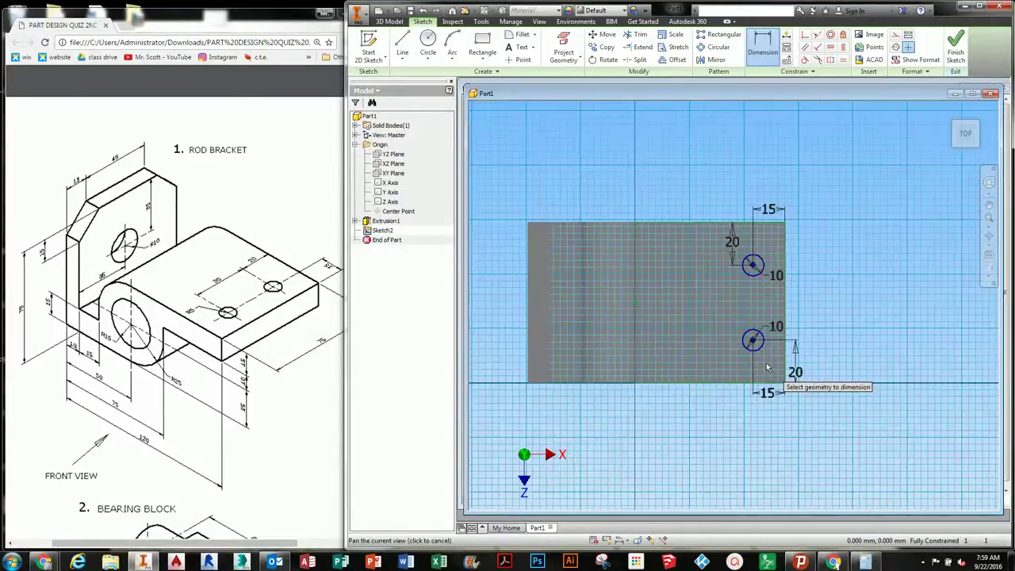
click(956, 49)
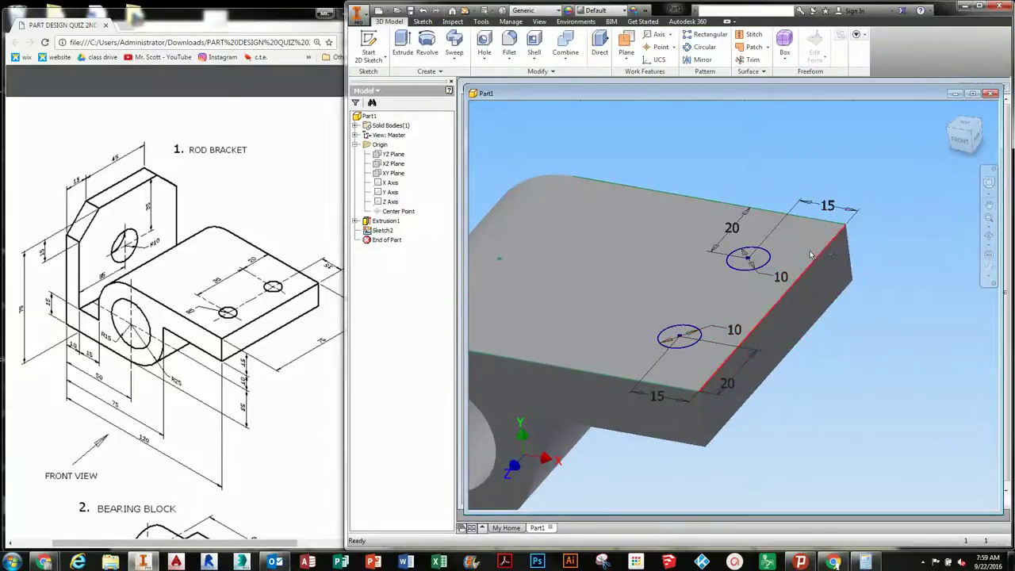
Cut both 10 mm circles down through the arm with a 75 mm Extrude in the reversed direction
middle_drag(758, 234, 744, 232)
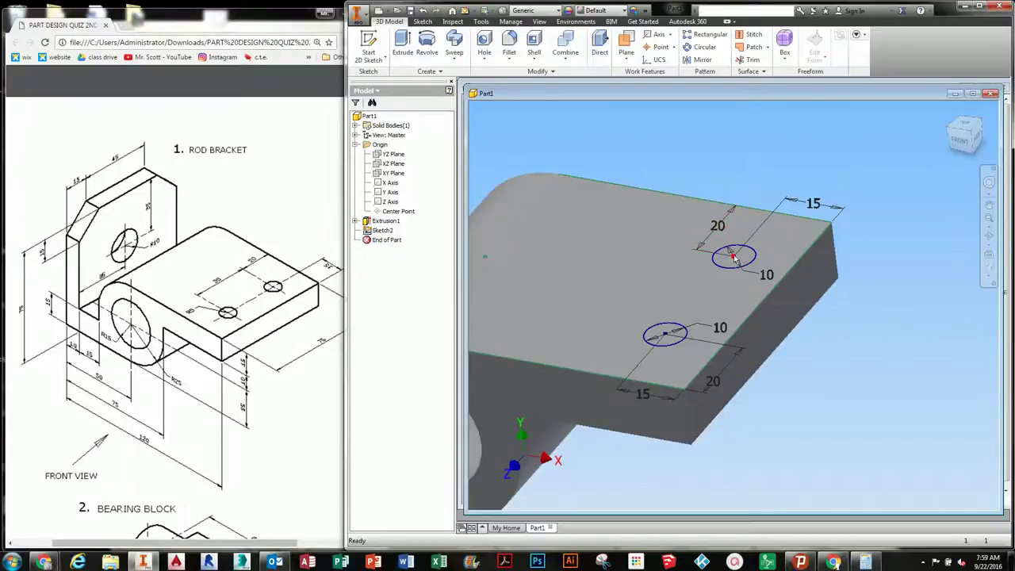
click(402, 41)
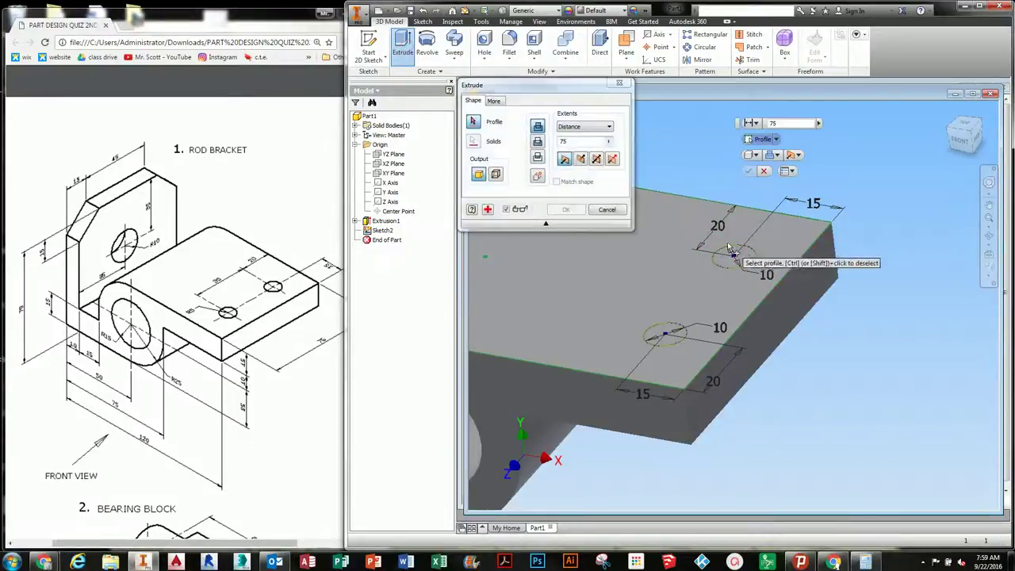
click(731, 258)
click(662, 336)
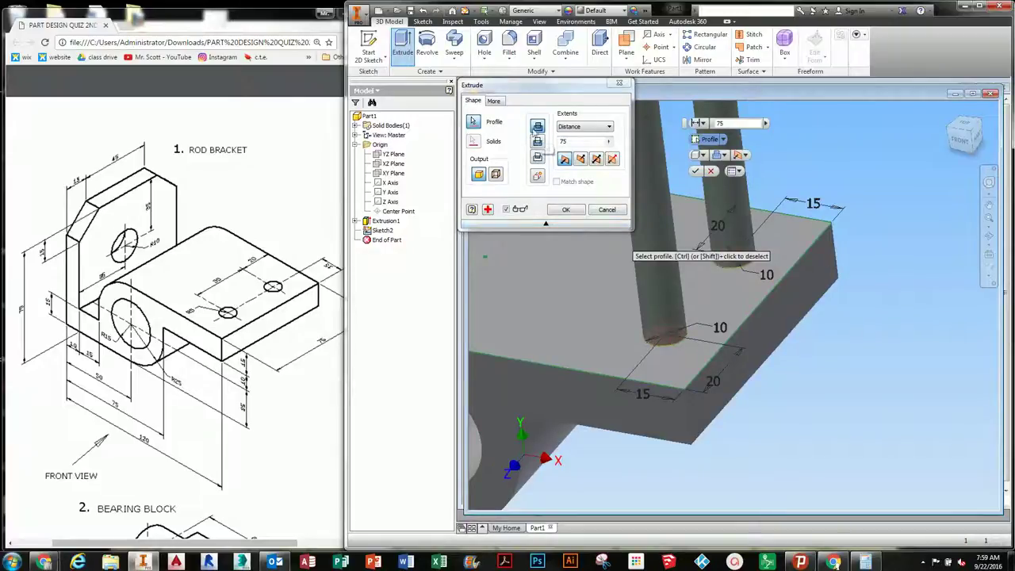
click(579, 158)
middle_drag(518, 321, 542, 270)
click(562, 213)
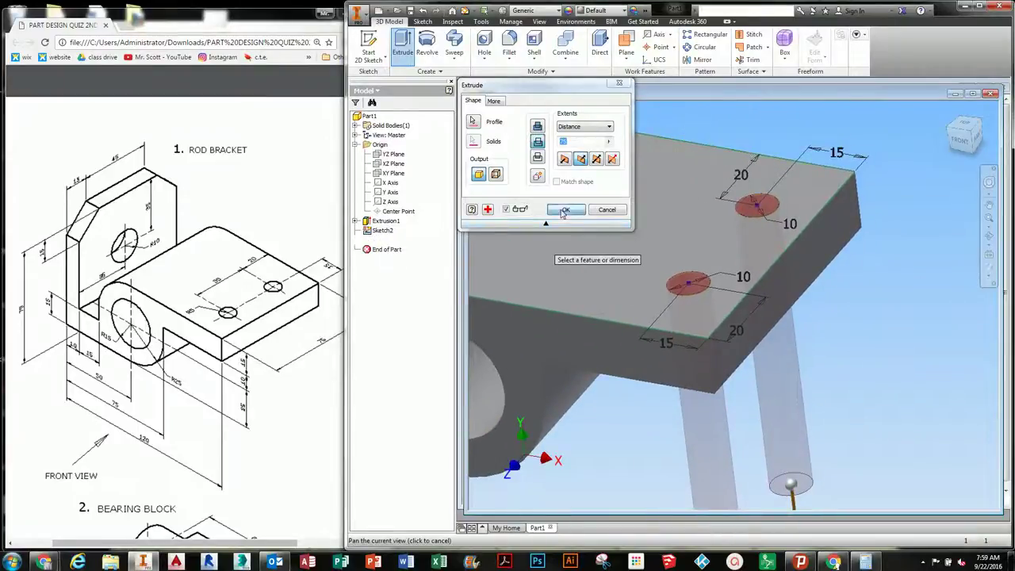
Start a sketch on the upright's outer face and draw a 20 mm diameter circle centred across its width
scroll(620, 263, up, 4)
scroll(669, 275, down, 3)
shift+middle_drag(635, 285, 654, 263)
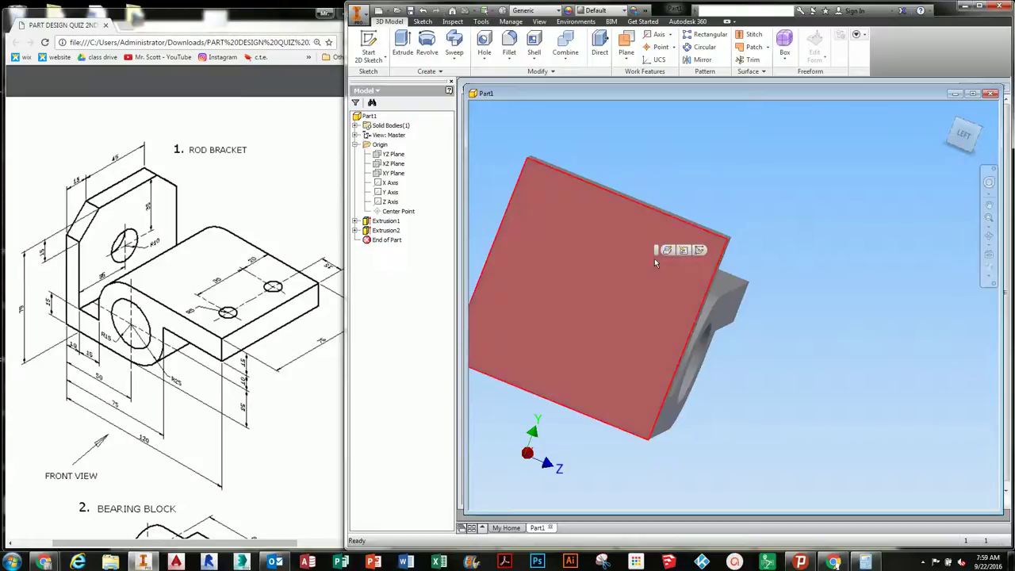
click(700, 250)
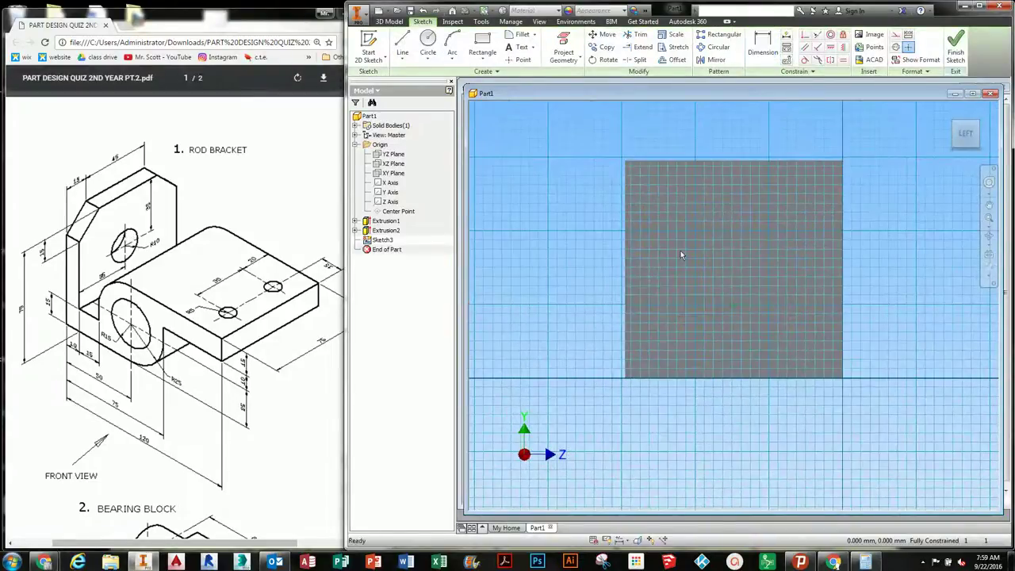
click(433, 46)
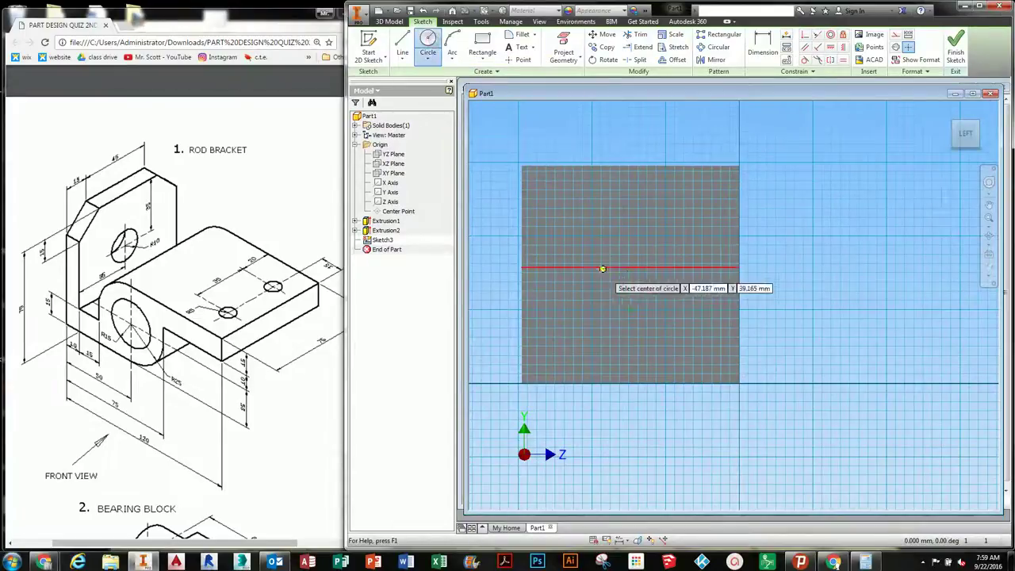
click(630, 257)
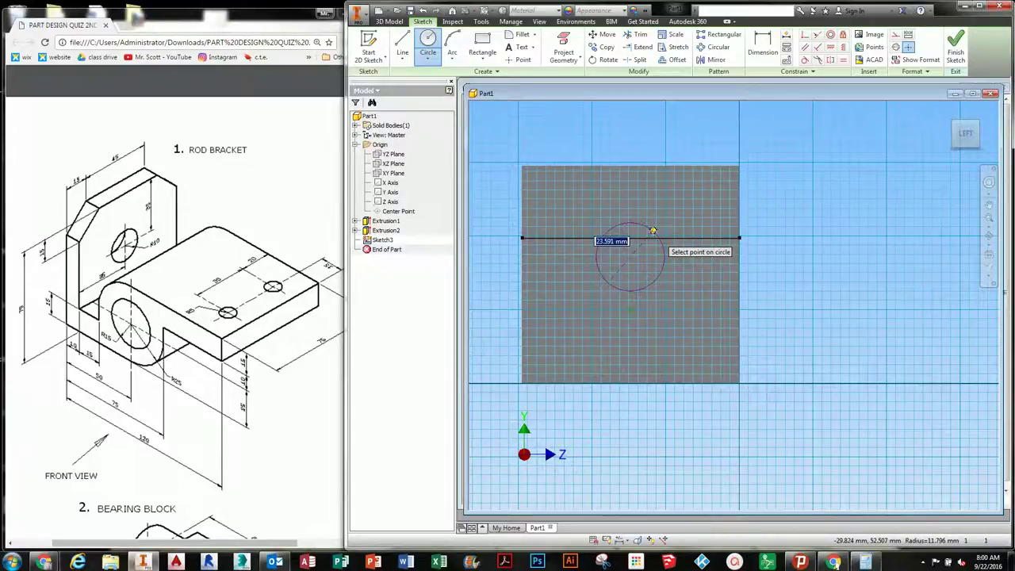
key(Return)
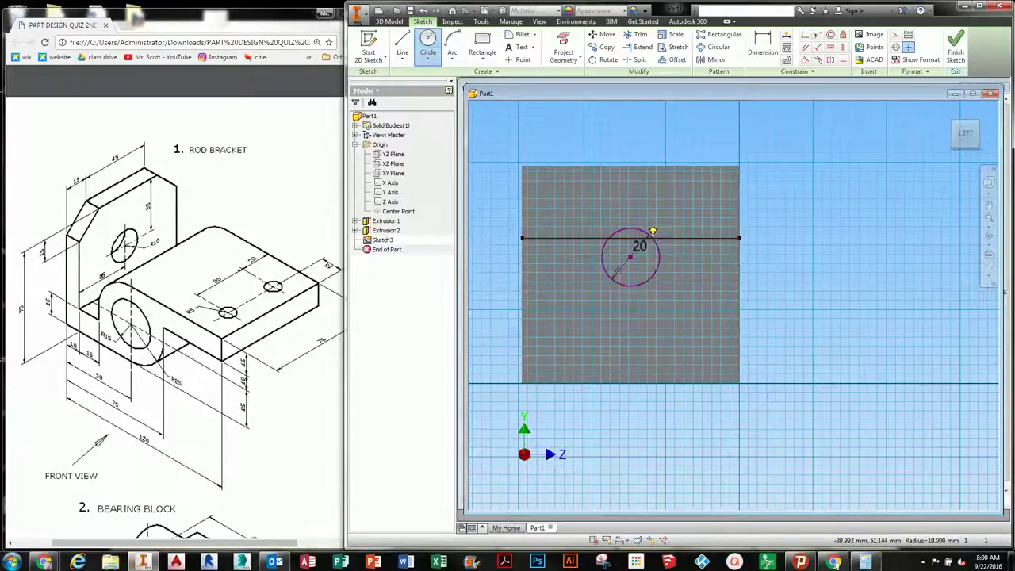
Dimension the circle's centre 35 mm below the upright's top edge
click(760, 48)
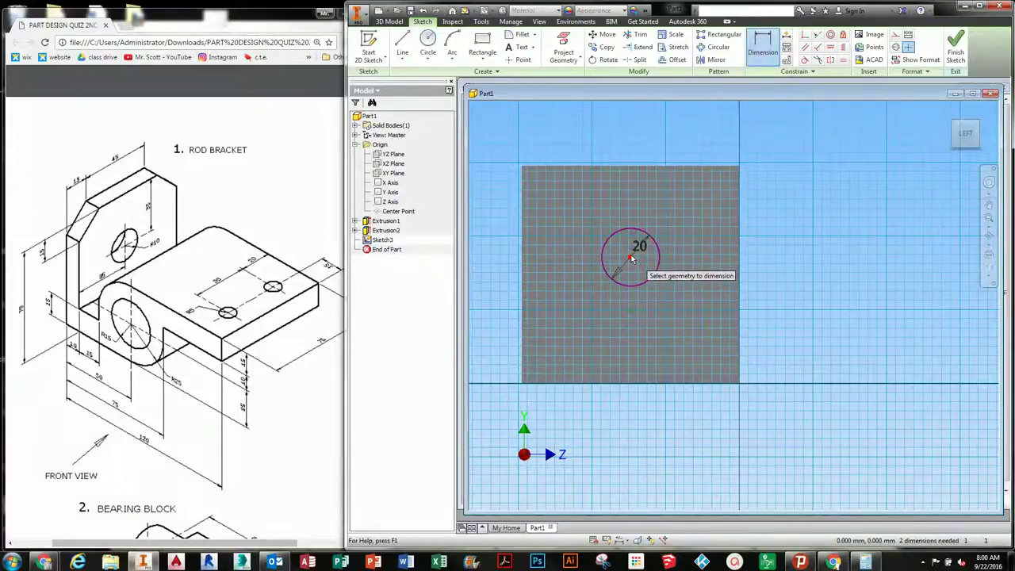
click(632, 169)
click(630, 256)
click(696, 215)
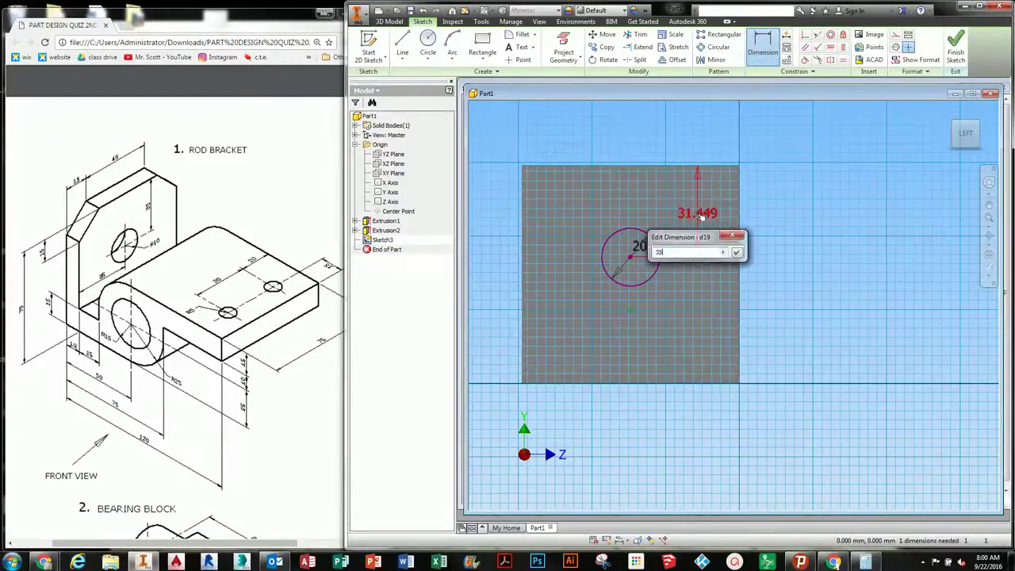
text(35)
key(Return)
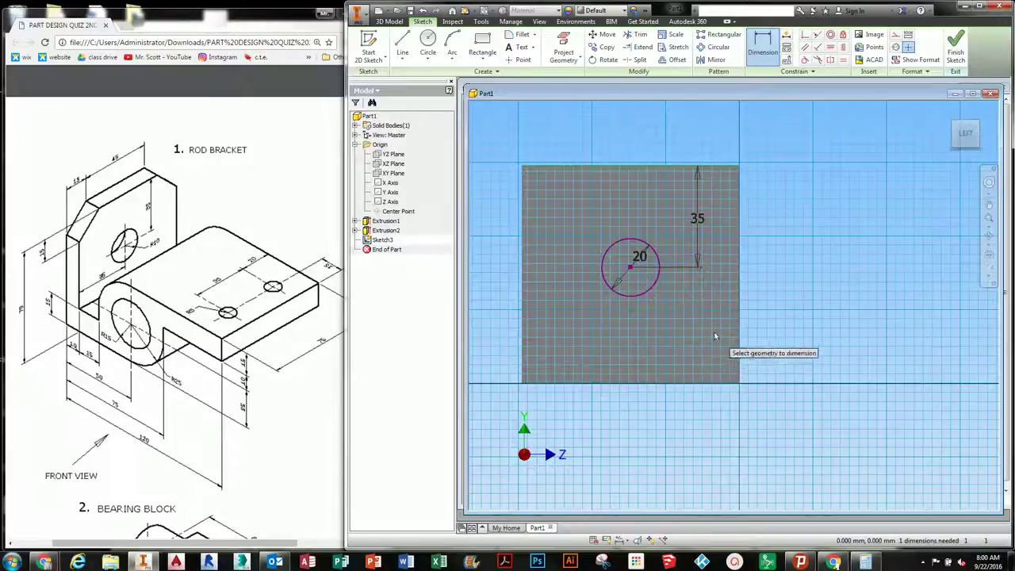
click(738, 324)
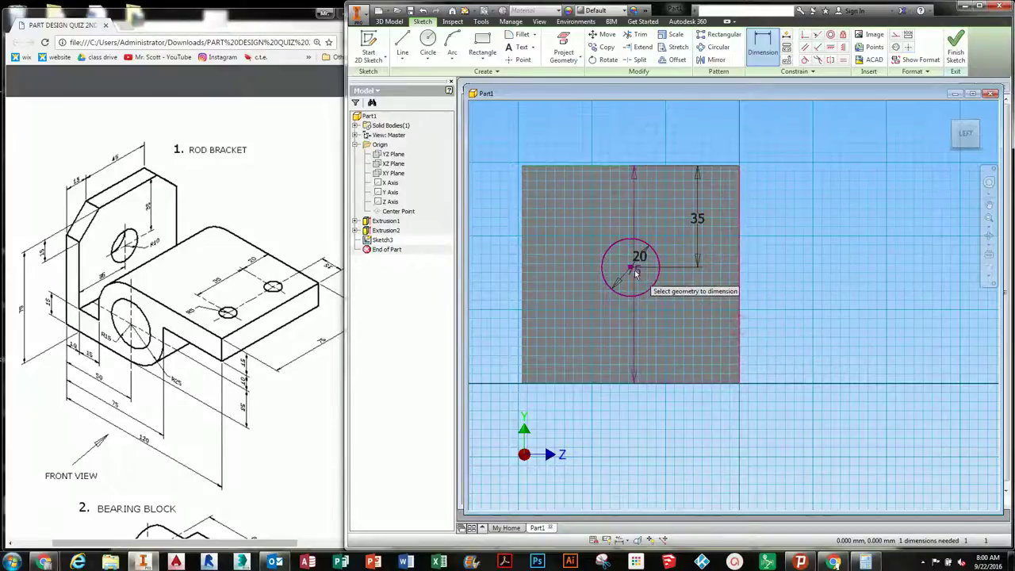
click(631, 269)
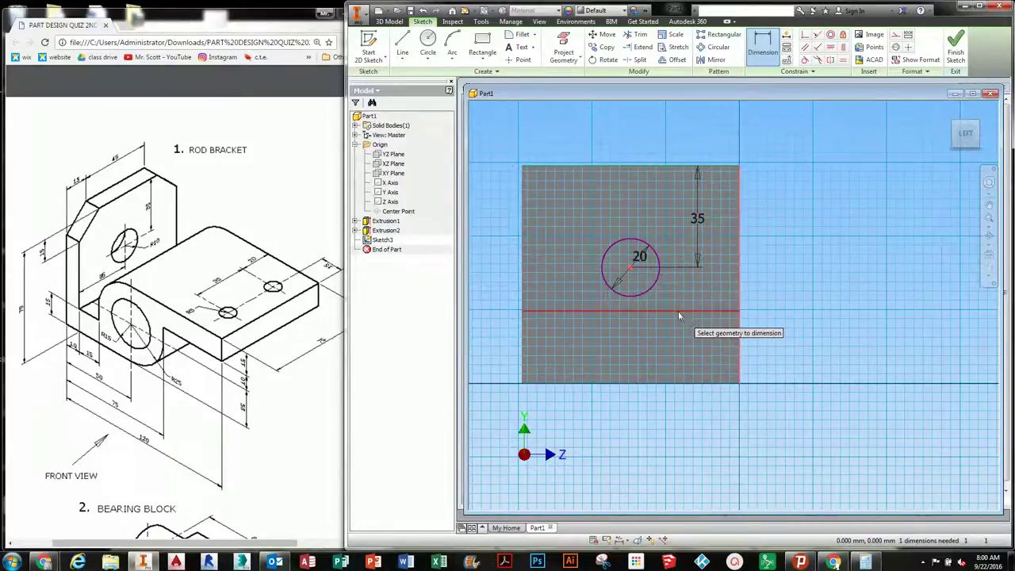
click(677, 311)
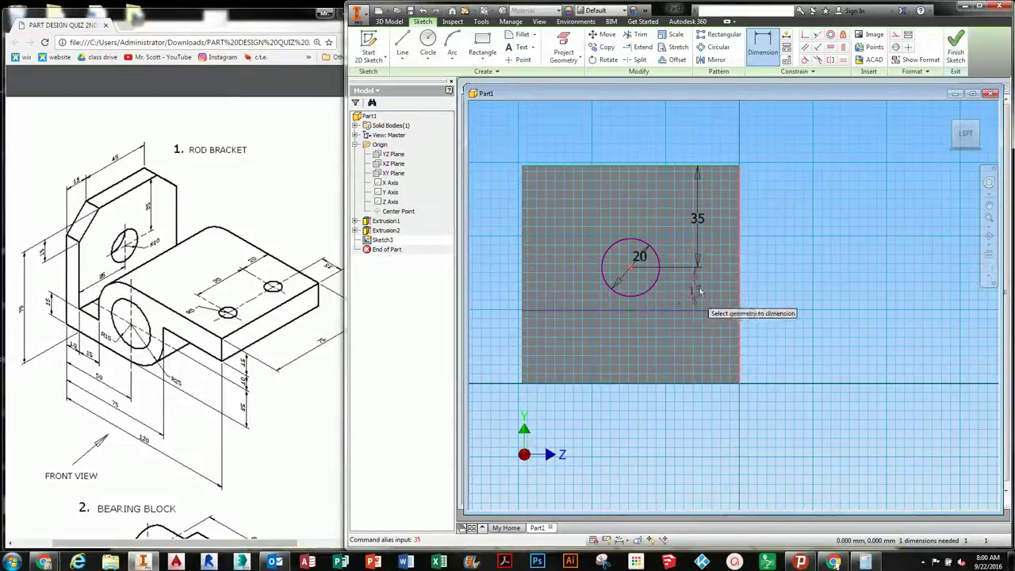
key(Escape)
Dimension the circle's centre 35 mm from the upright's front edge and finish the sketch
click(762, 46)
click(740, 284)
click(631, 270)
click(703, 274)
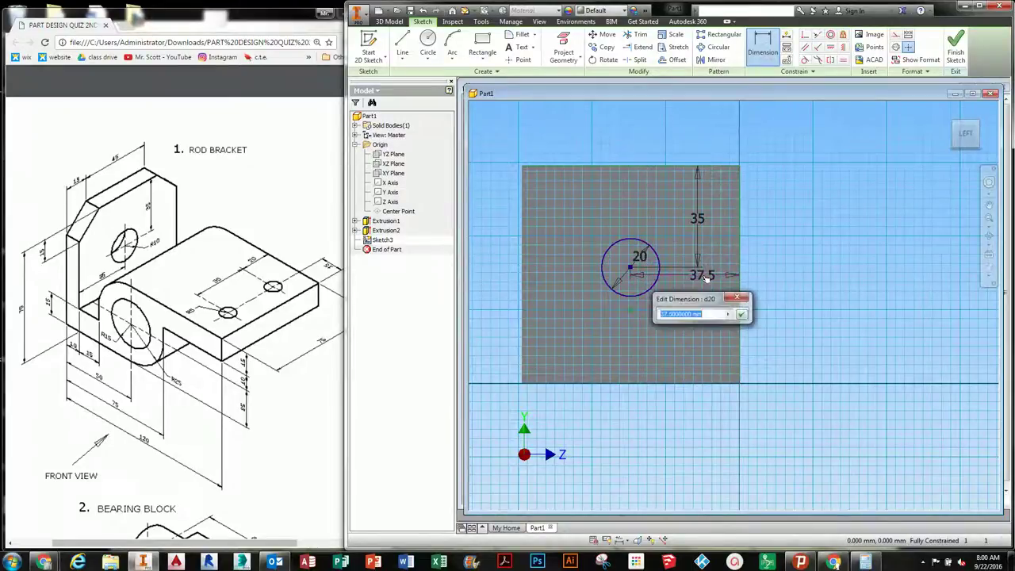
text(35)
key(Return)
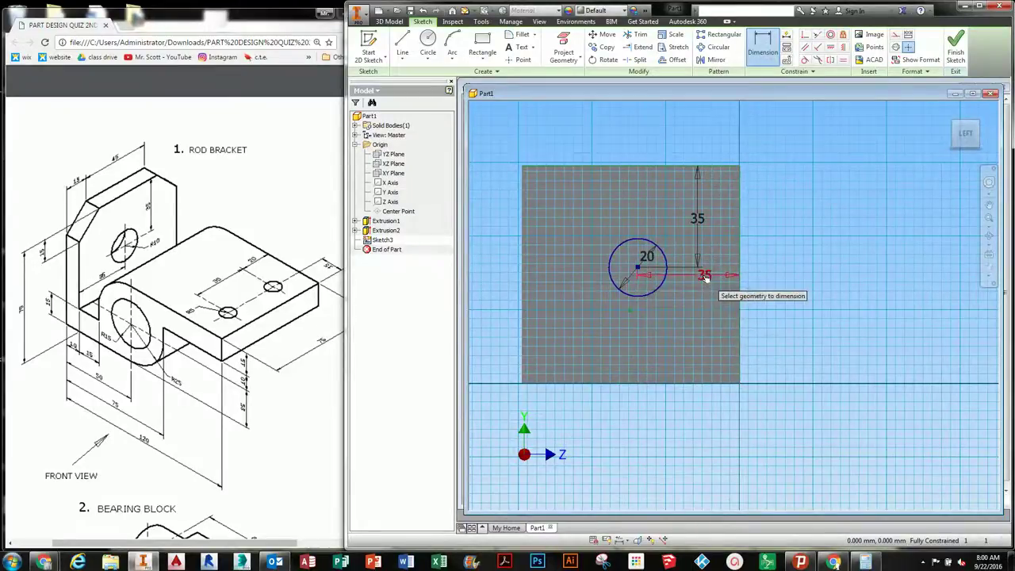
middle_drag(772, 259, 754, 264)
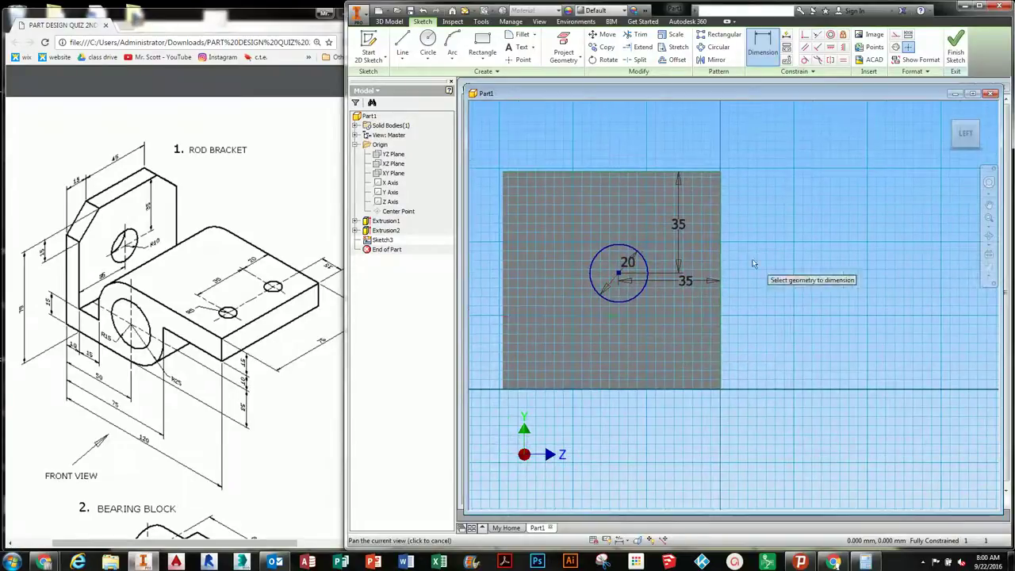
click(955, 49)
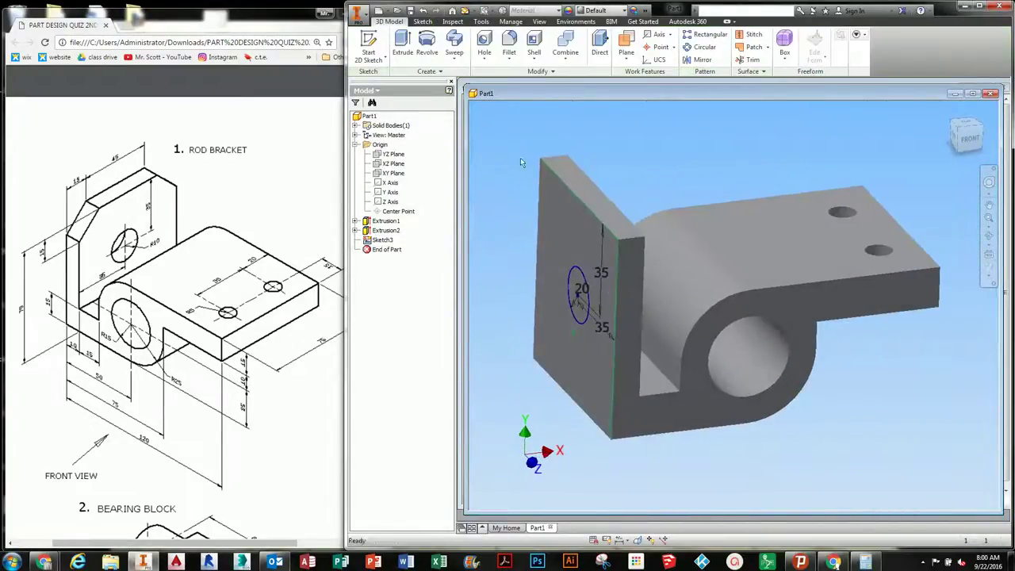
Cut the 20 mm circle through the upright with an Extrude that uses the To extent and ends at the upright's inner face
click(402, 43)
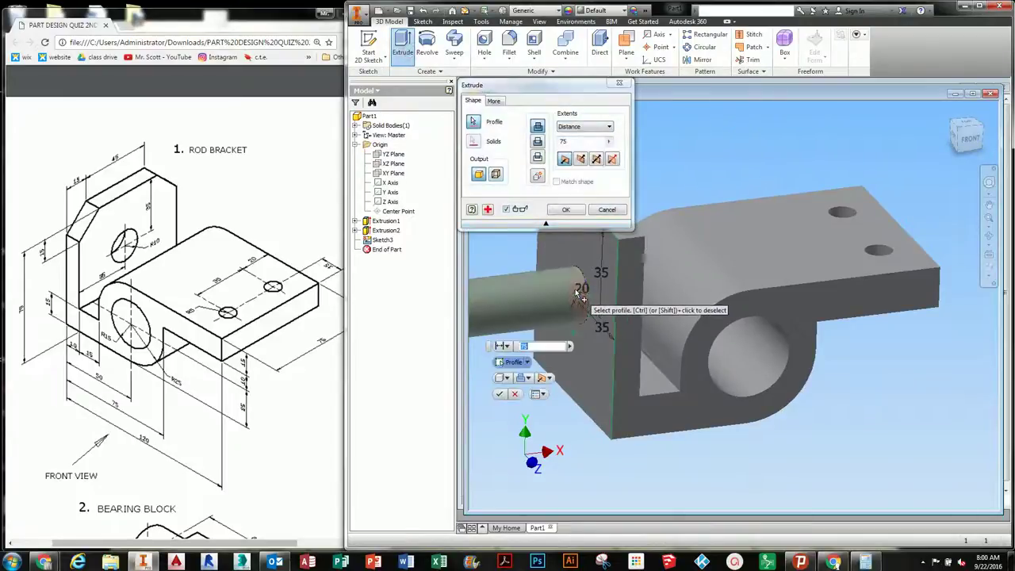
click(538, 142)
mouse_move(636, 257)
shift+middle_down()
mouse_move(607, 292)
mouse_move(634, 270)
shift+middle_up()
drag(799, 328, 822, 306)
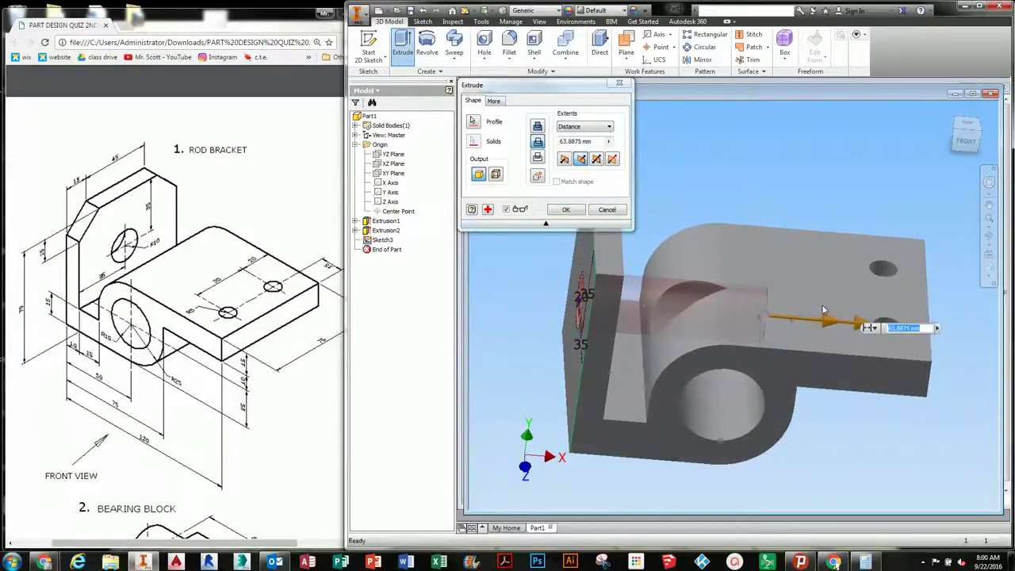
click(583, 129)
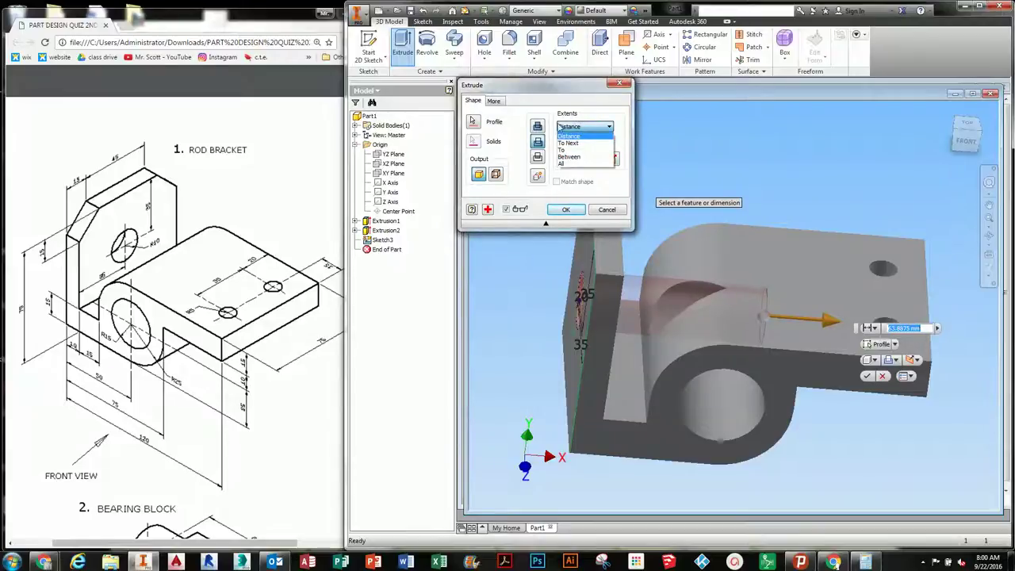
click(563, 150)
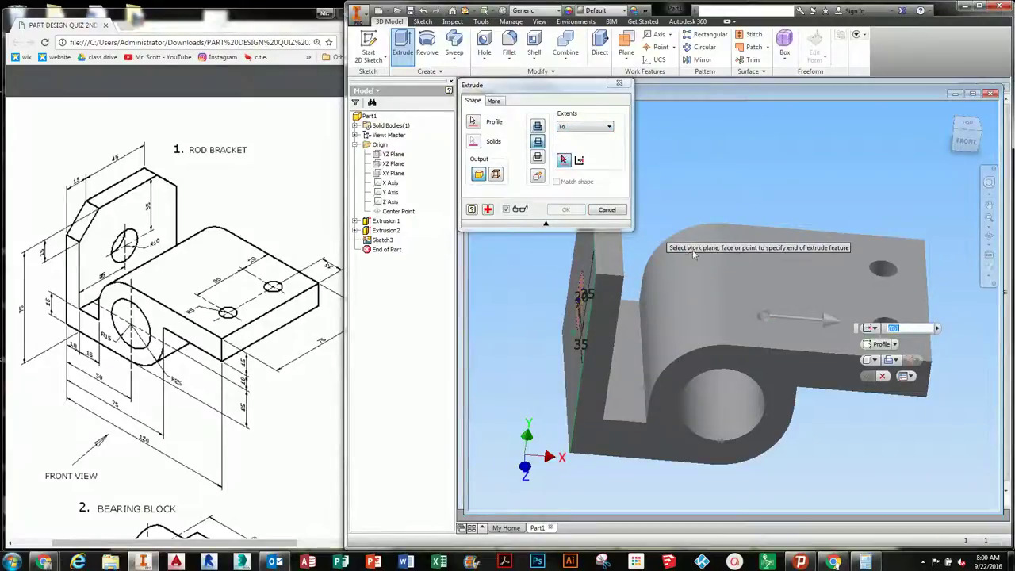
shift+middle_drag(739, 233, 664, 252)
click(561, 262)
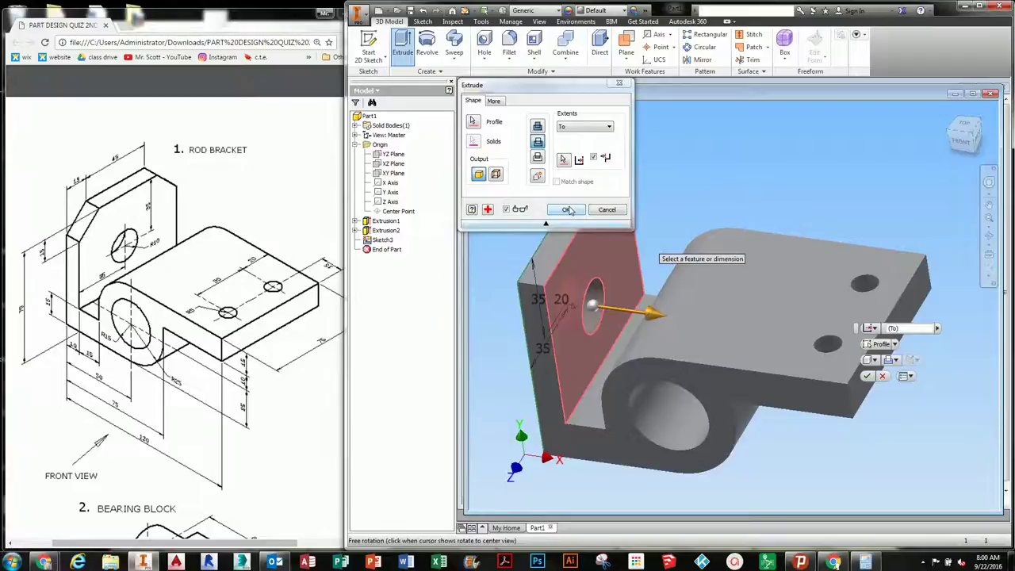
click(569, 210)
Chamfer the front and rear upper corner edges of the upright with an equal distance of 15 mm
shift+middle_drag(734, 191, 718, 290)
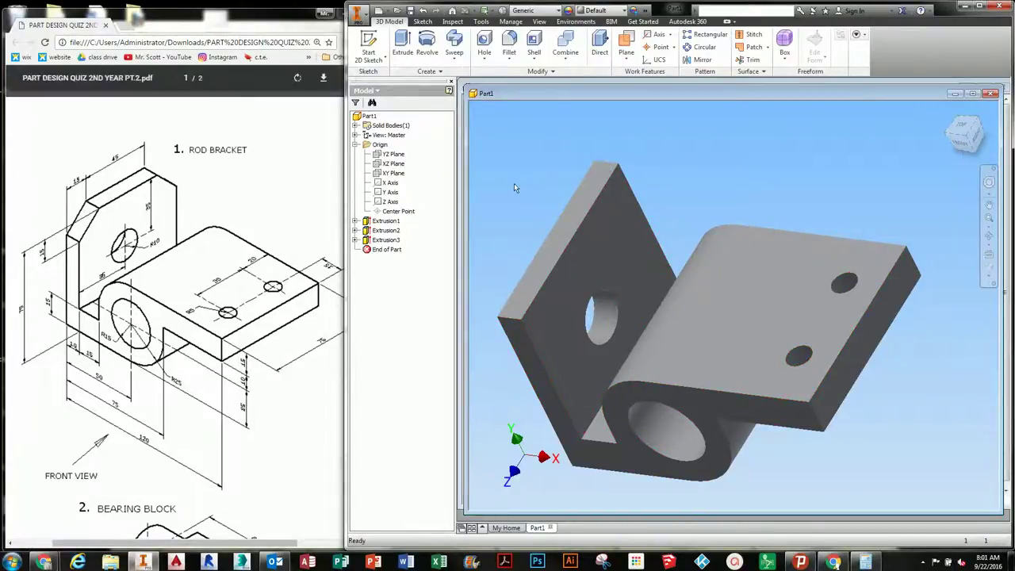
middle_drag(516, 230, 568, 182)
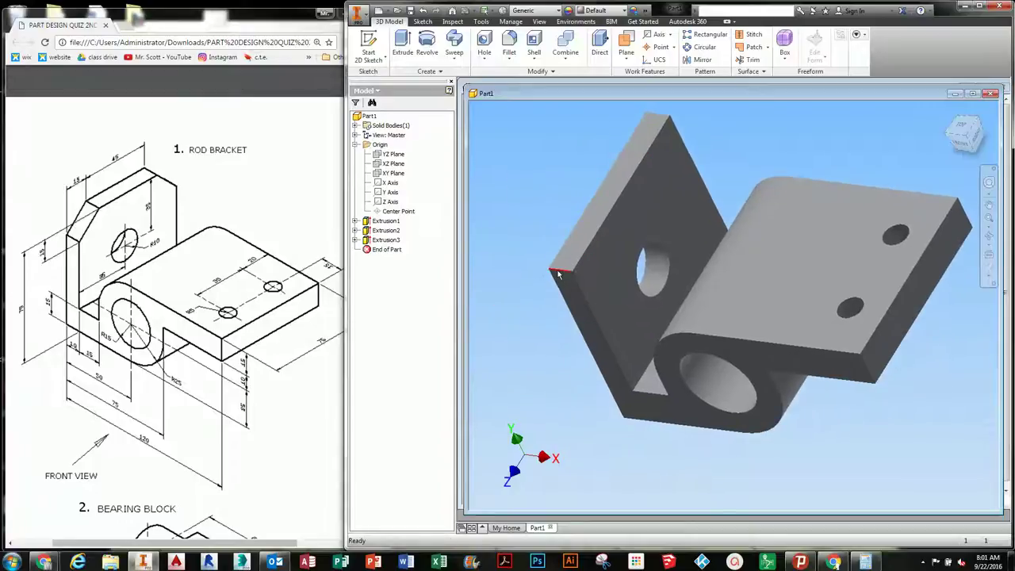
click(587, 261)
click(587, 262)
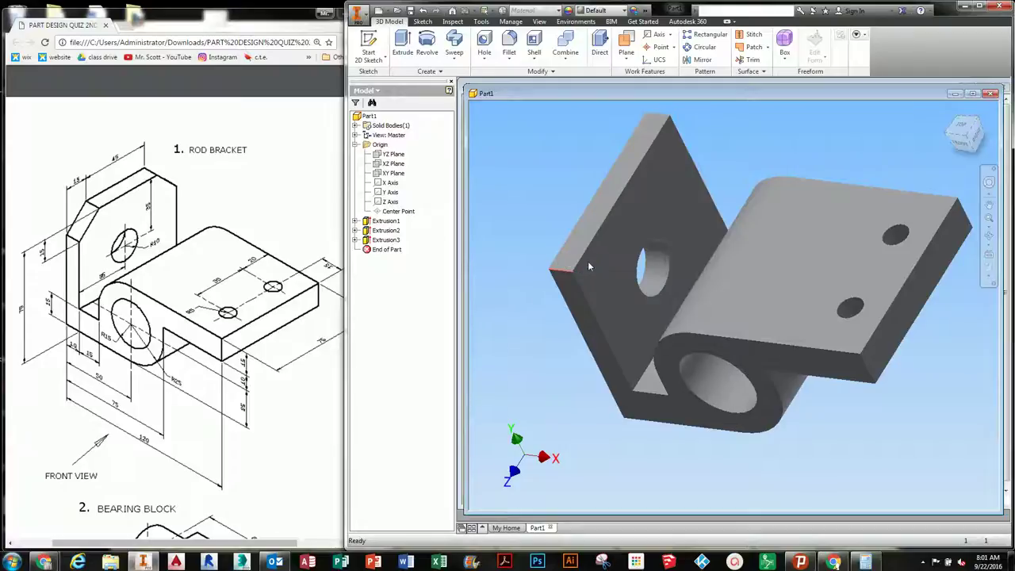
click(588, 260)
middle_drag(593, 280, 640, 281)
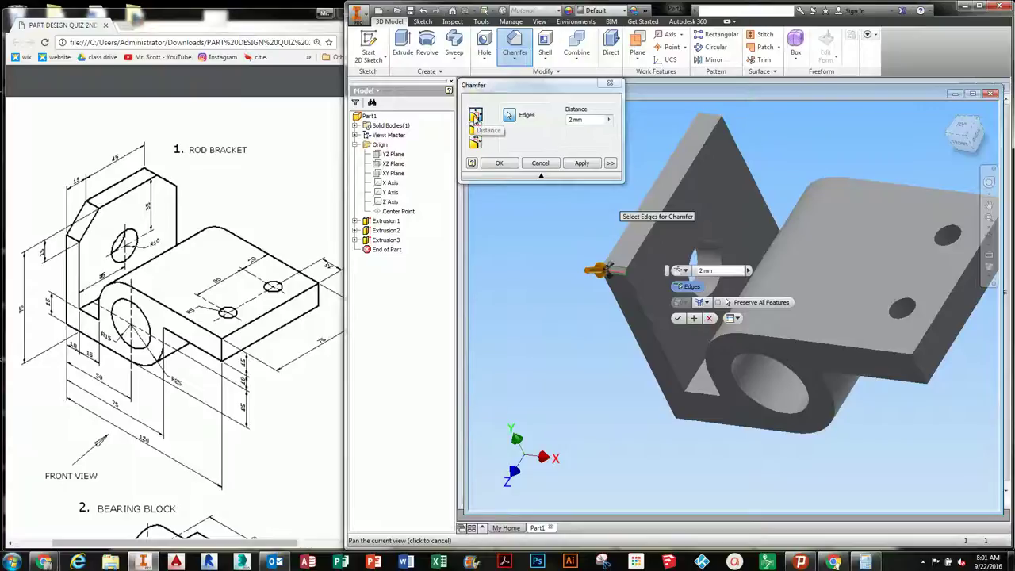
click(609, 164)
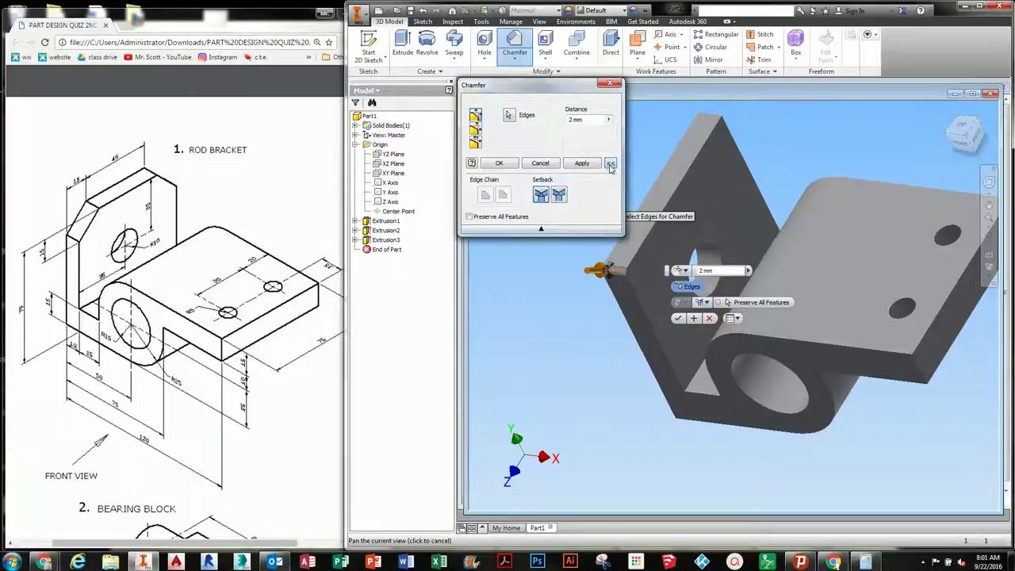
click(610, 163)
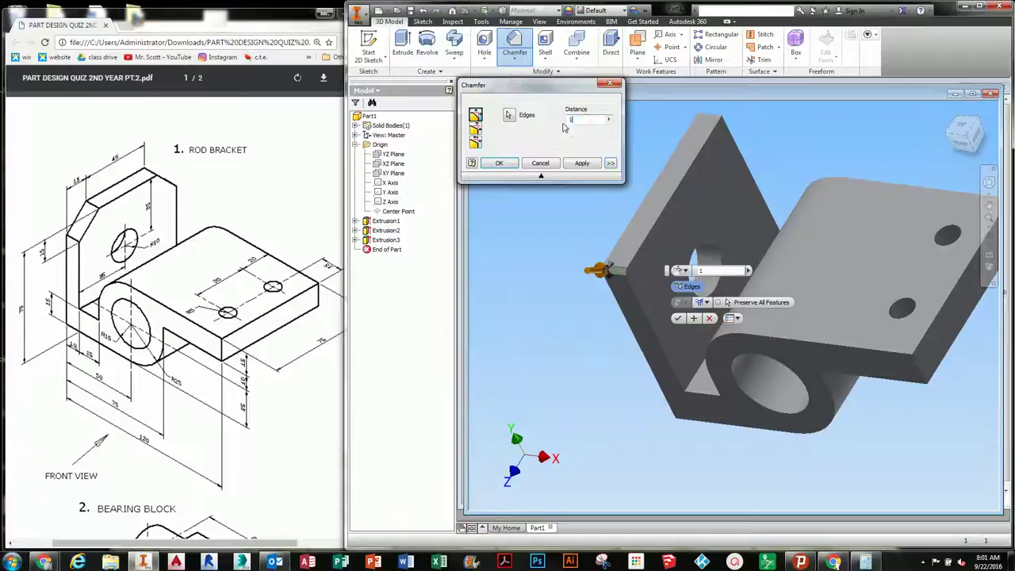
text(5)
middle_drag(625, 296, 608, 328)
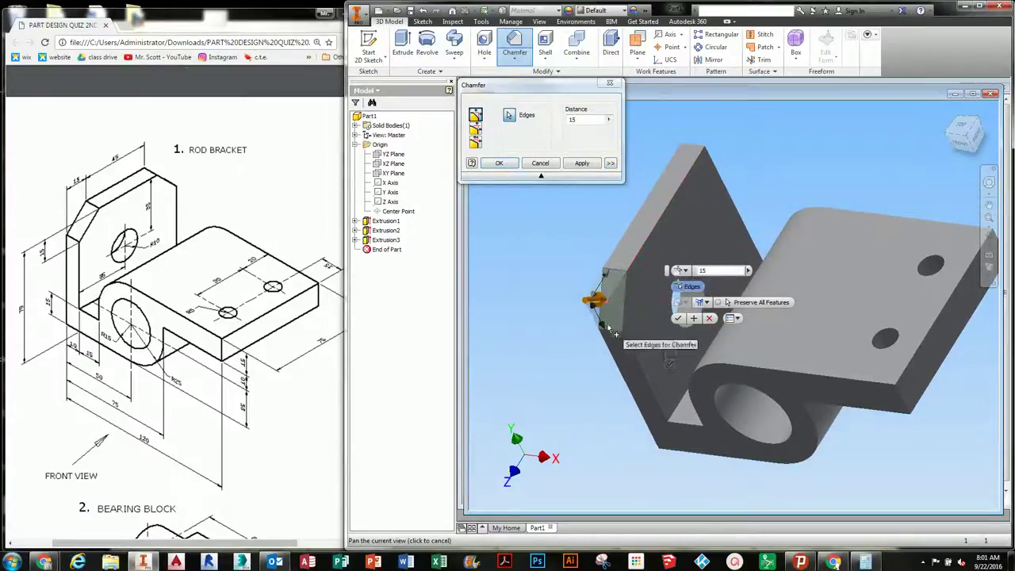
click(696, 150)
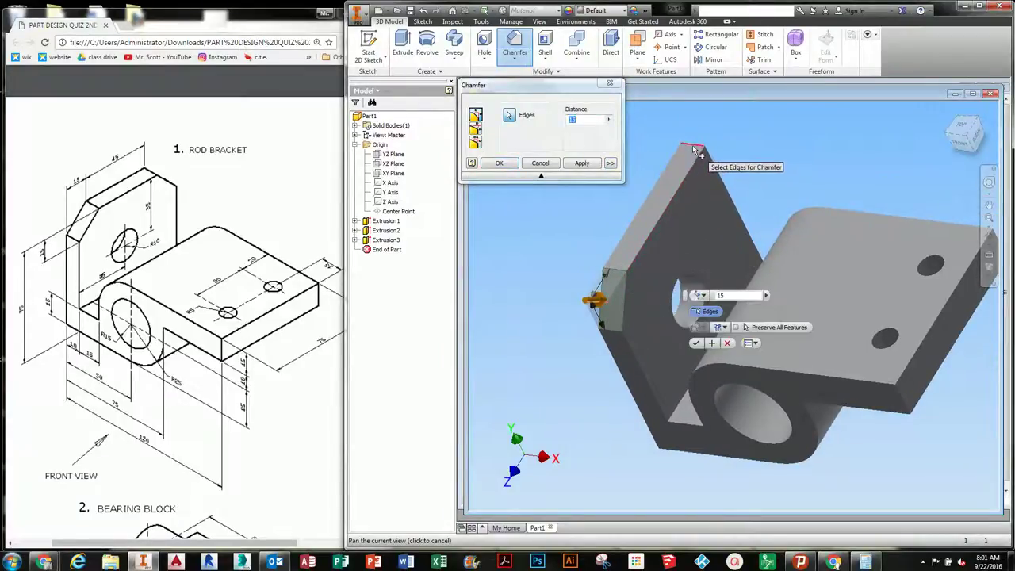
click(499, 163)
middle_drag(754, 336, 753, 302)
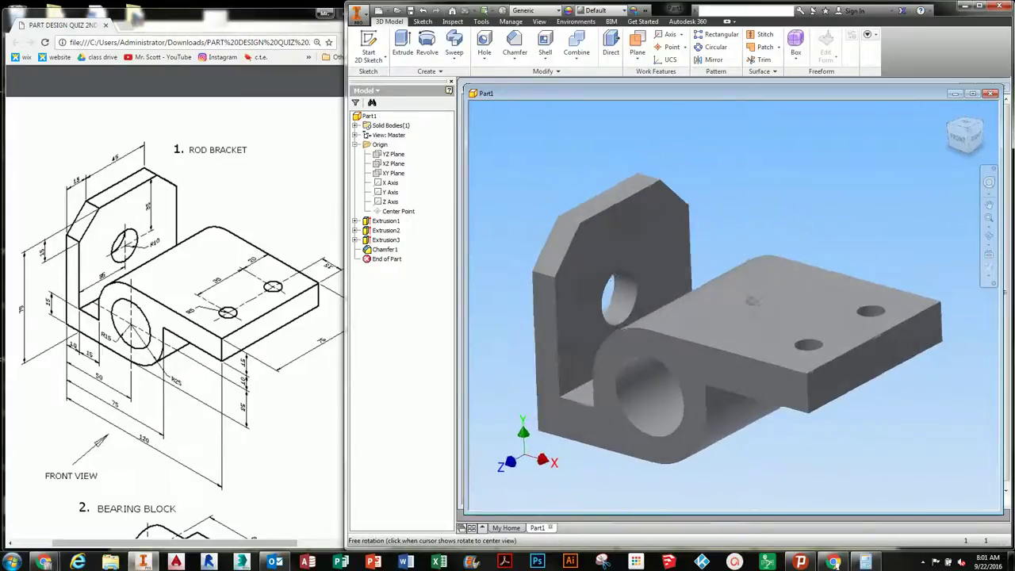
Switch to the PDF quiz in the browser and bring the Bearing Block drawing into view
click(302, 317)
scroll(304, 329, down, 5)
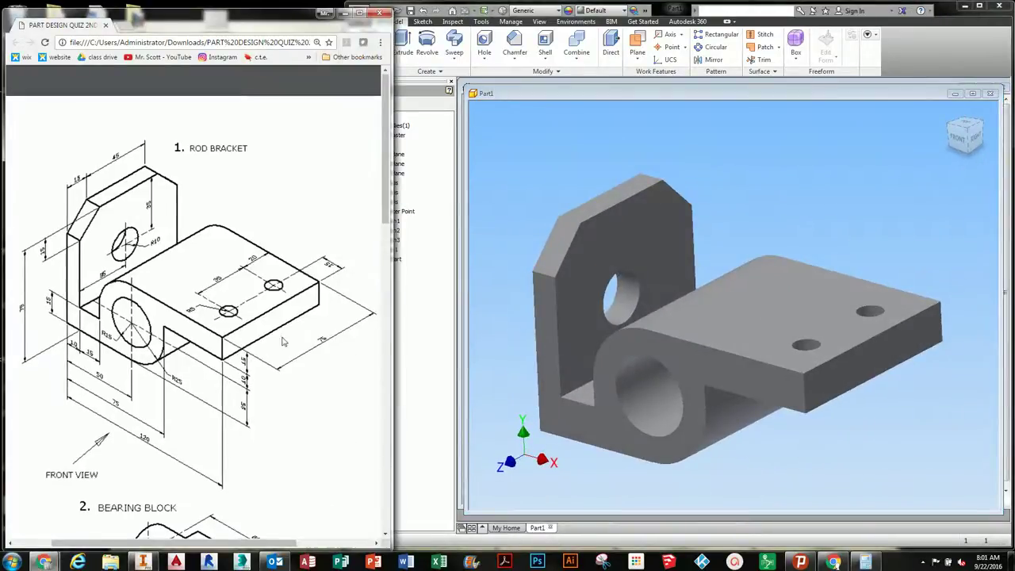
scroll(294, 363, right, 3)
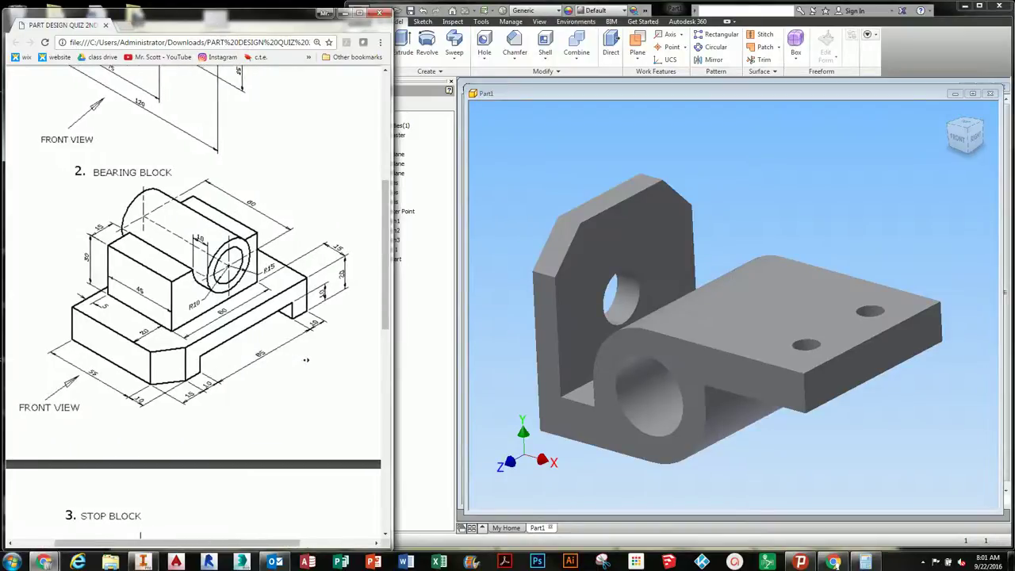
Return to Inventor and create a new metric part from the Standard (mm).ipt template
click(571, 158)
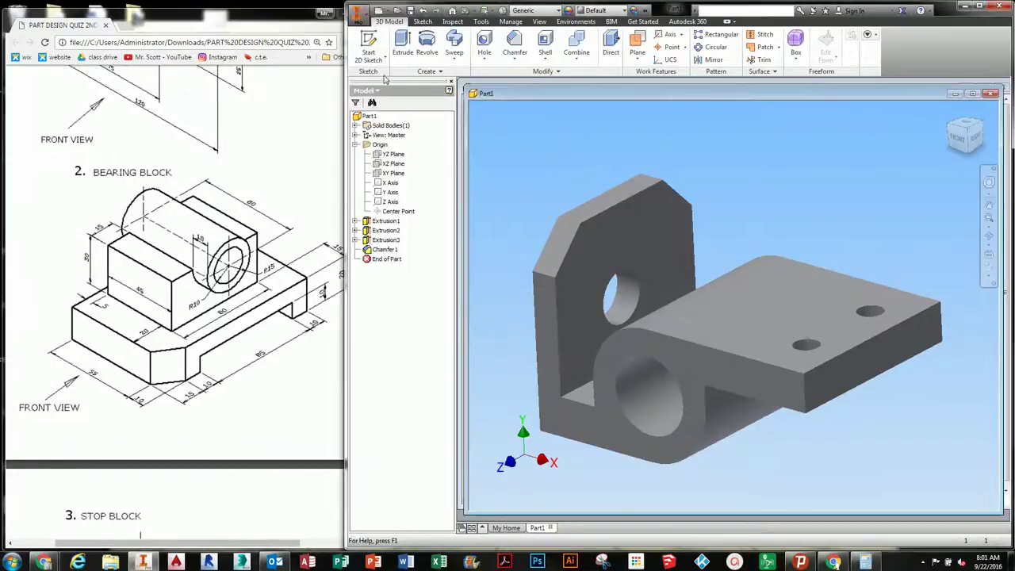
click(356, 12)
key(Escape)
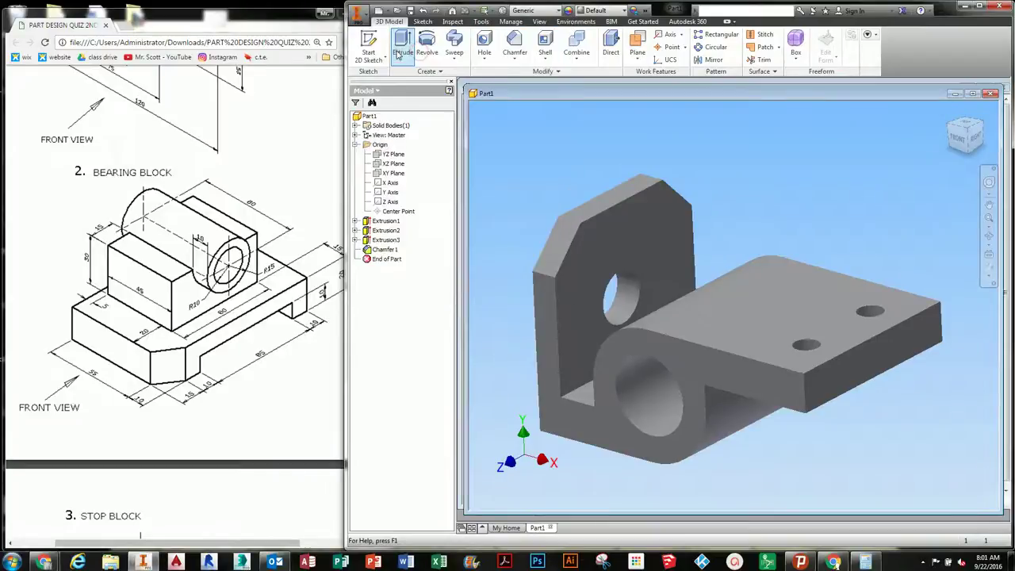
key(ctrl+n)
drag(204, 116, 396, 85)
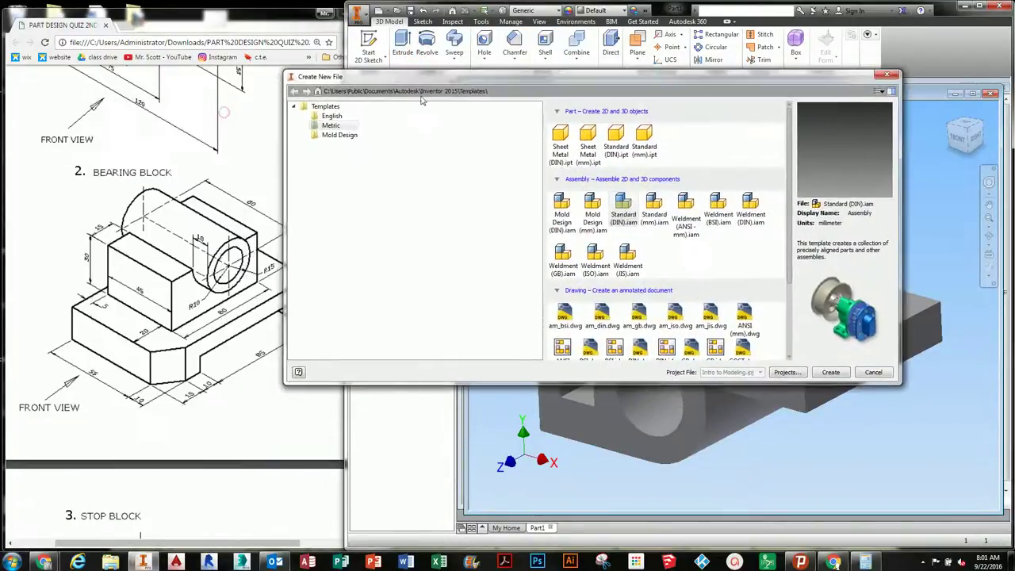
click(333, 116)
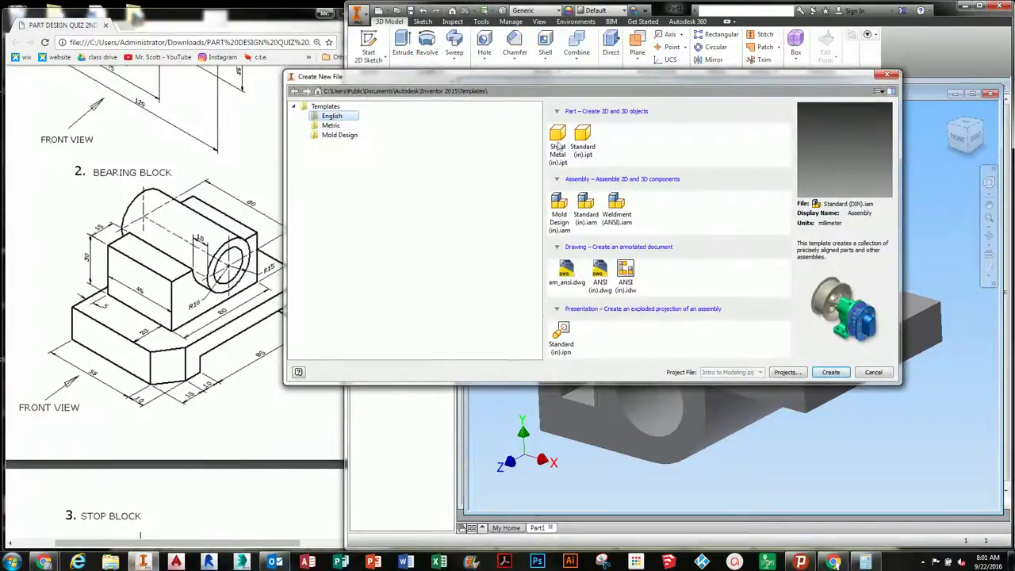
click(333, 126)
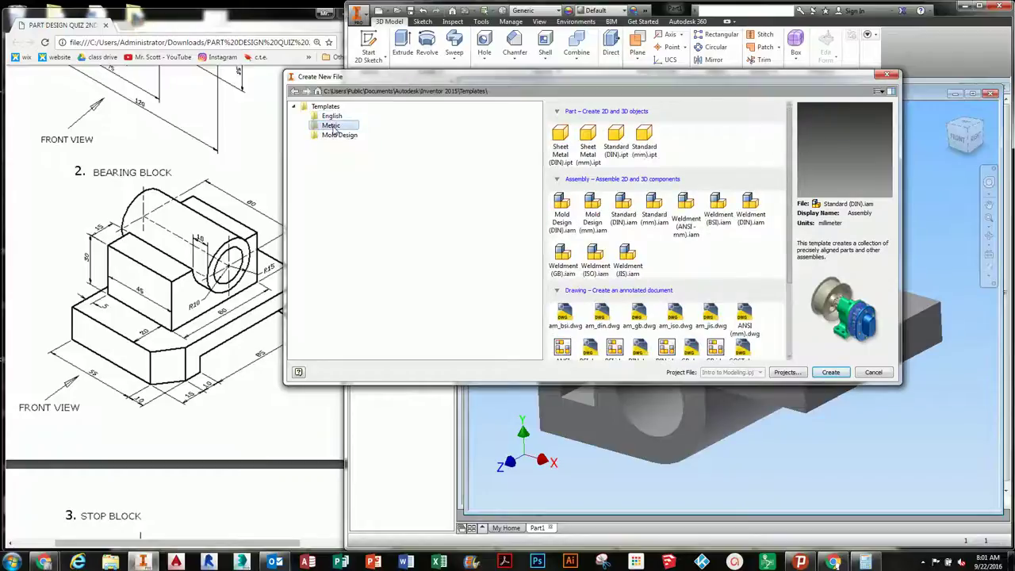
click(645, 136)
click(829, 373)
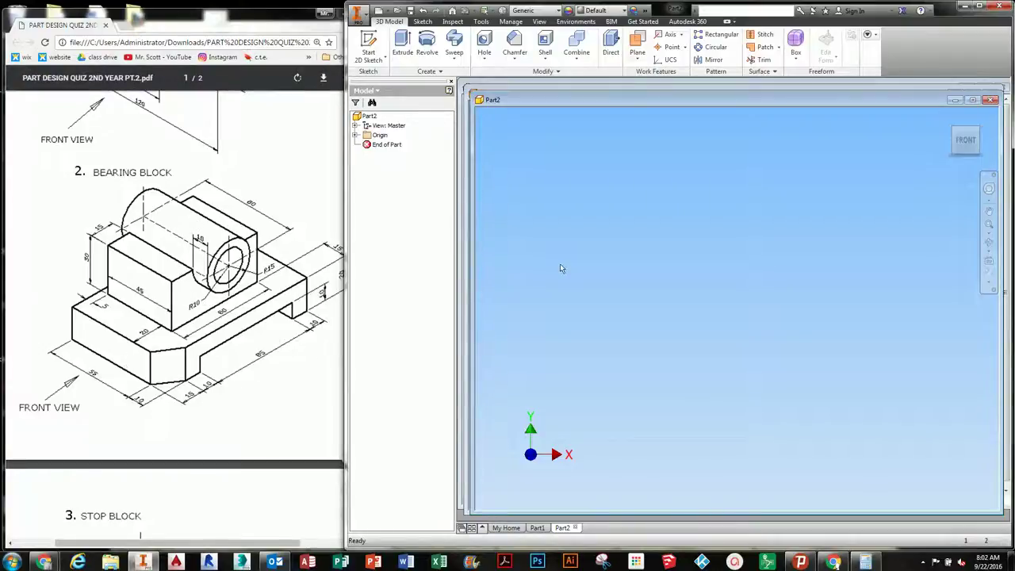
Start a sketch on the XY plane and draw a rectangle about 64 by 47 mm around the origin
click(356, 135)
click(393, 163)
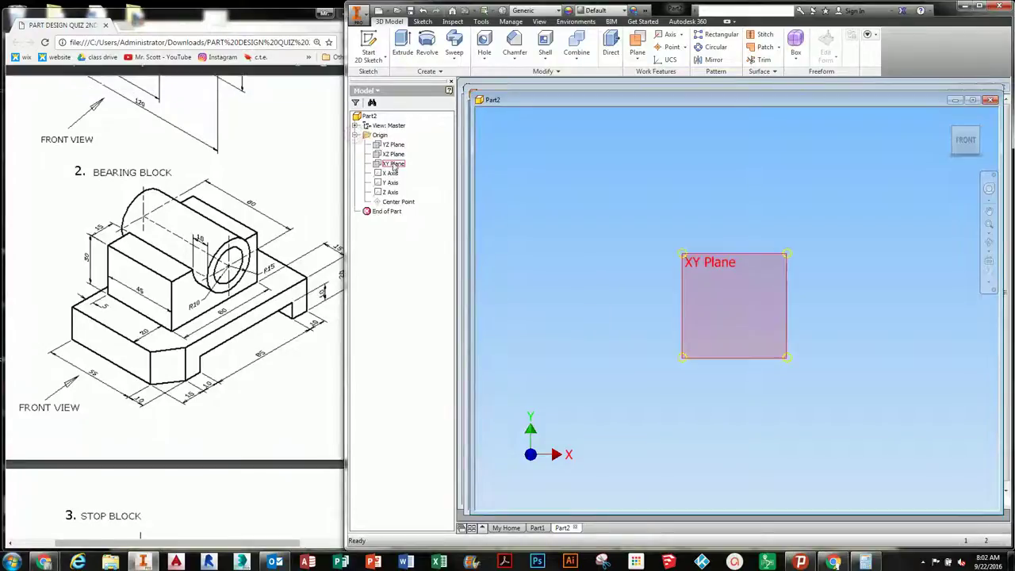
click(746, 298)
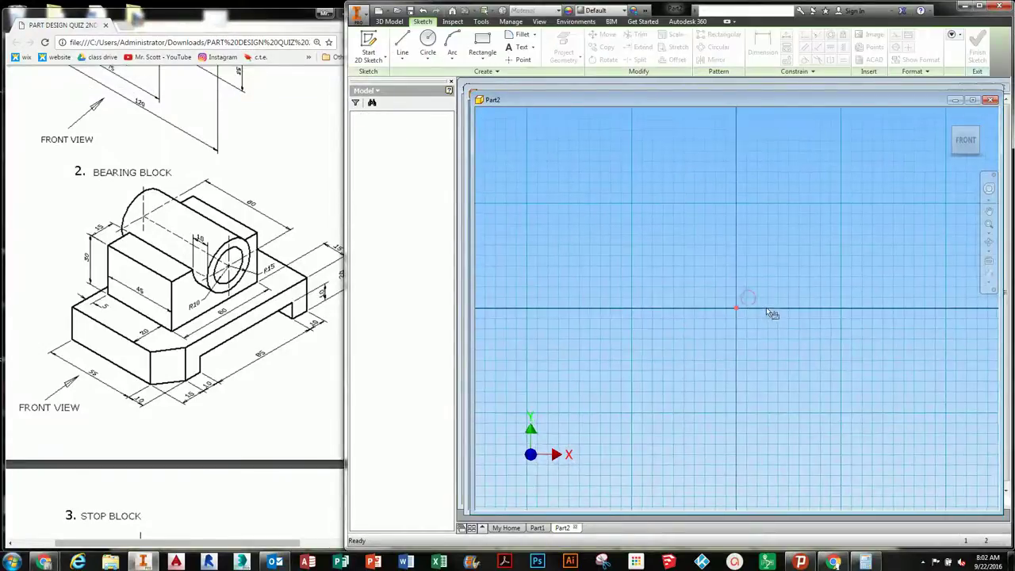
click(482, 39)
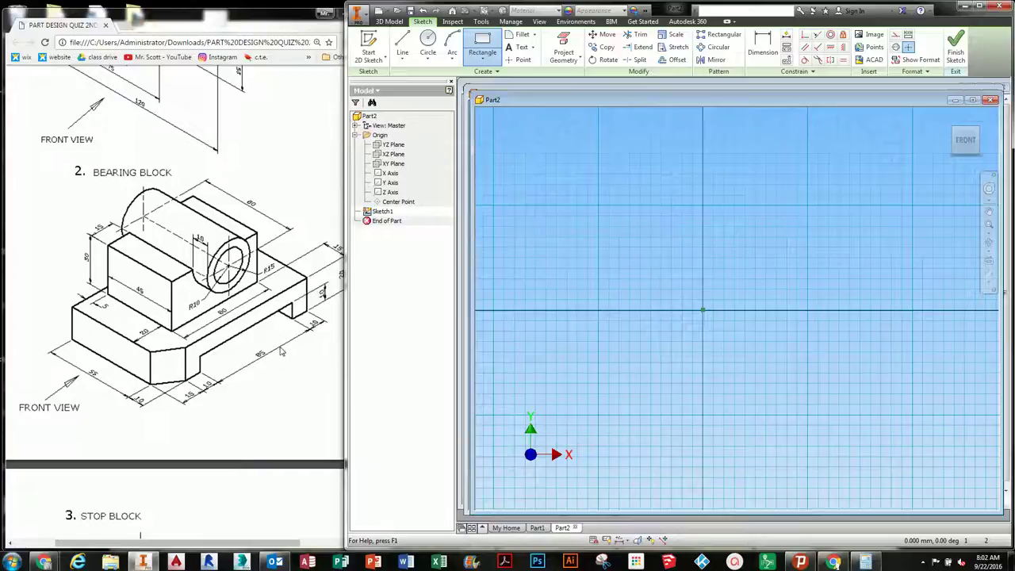
click(563, 180)
click(899, 425)
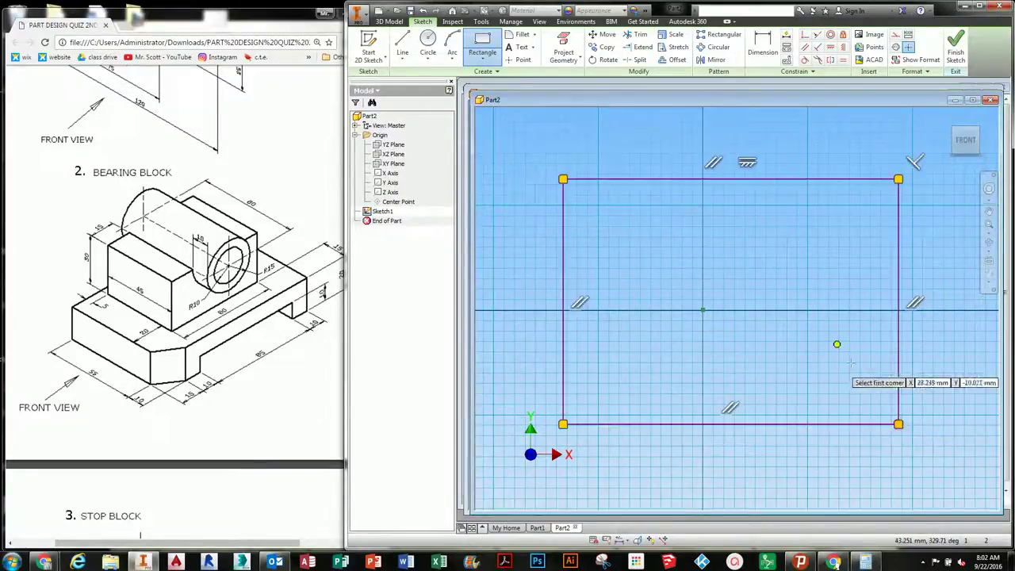
Dimension the rectangle 120 mm wide and 65 mm high
click(761, 46)
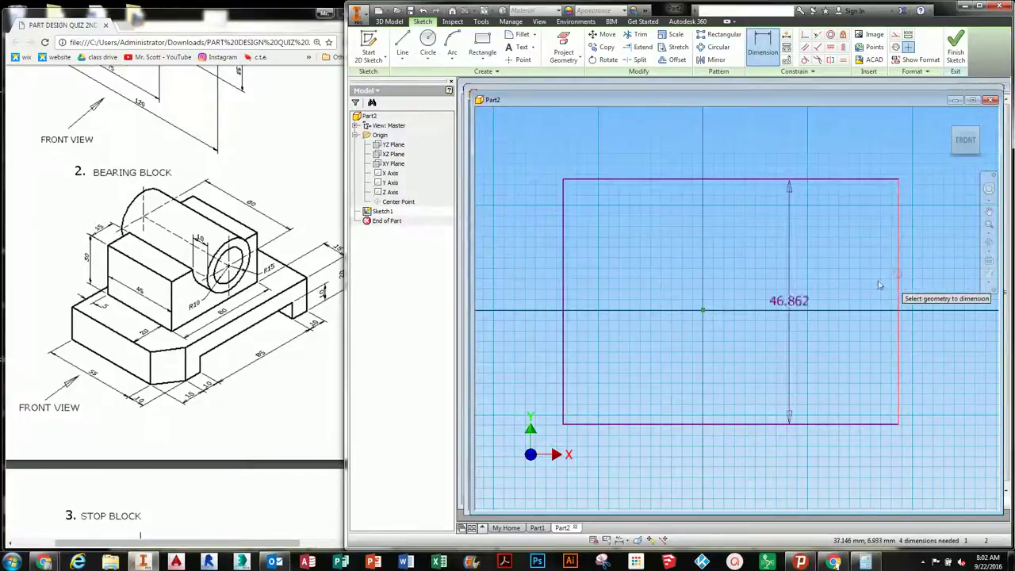
click(595, 180)
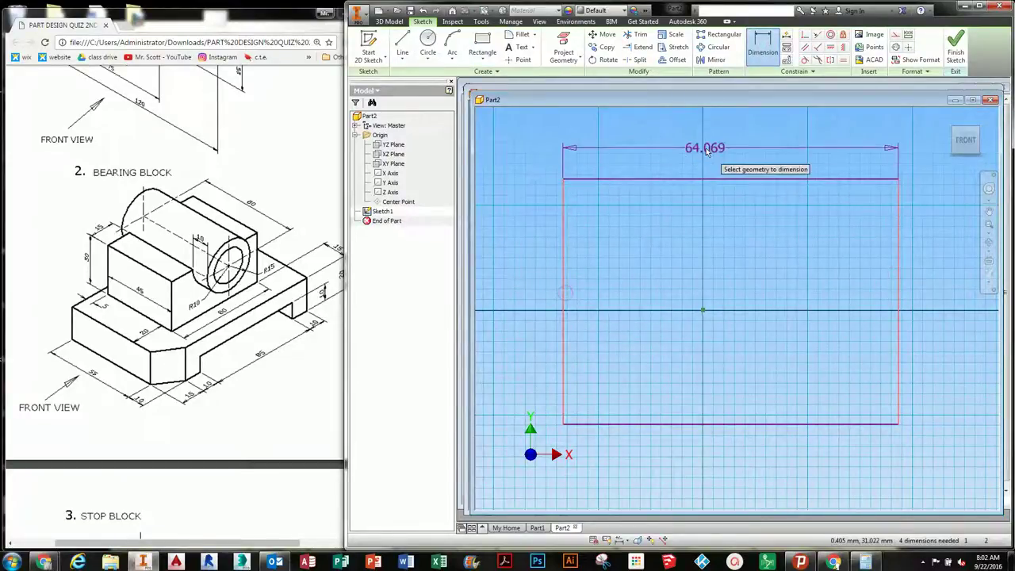
click(713, 155)
text(120)
key(Return)
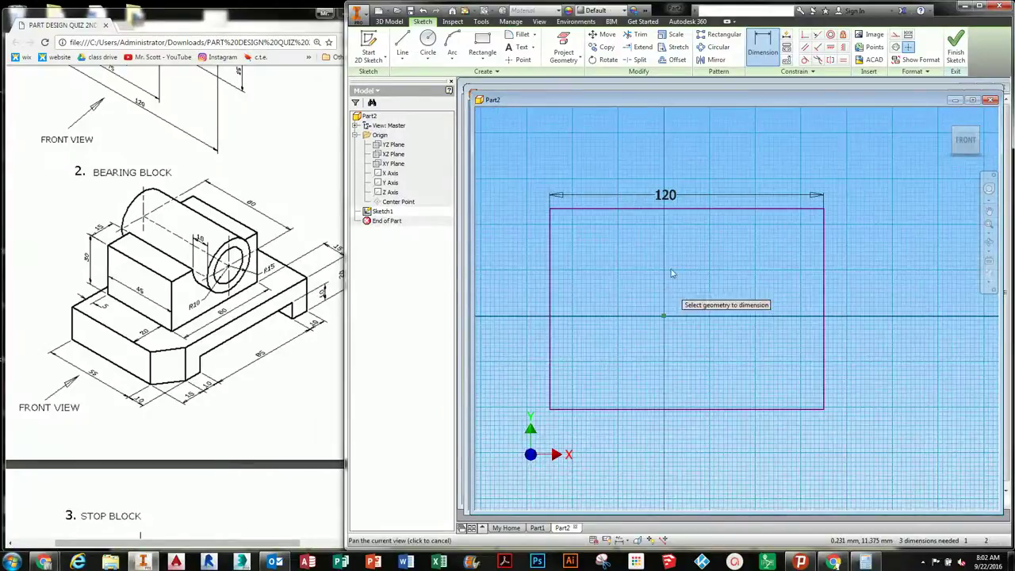
click(686, 208)
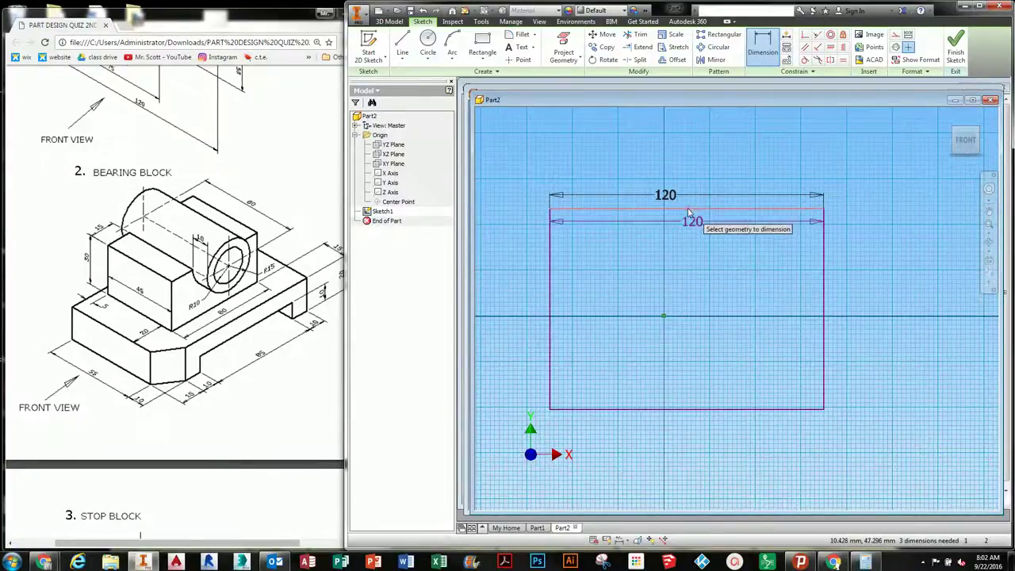
click(741, 409)
click(861, 320)
text(65)
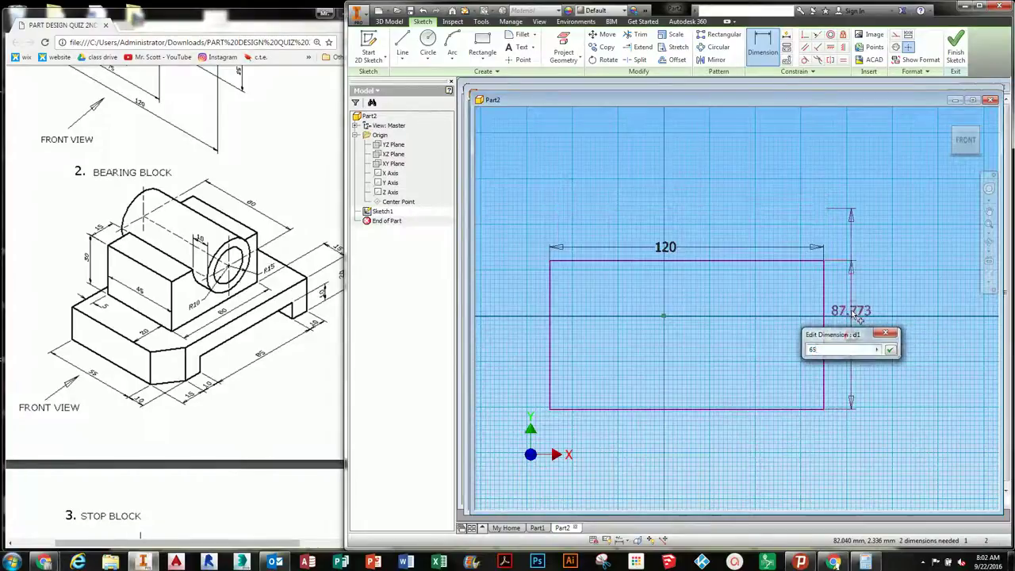
key(Return)
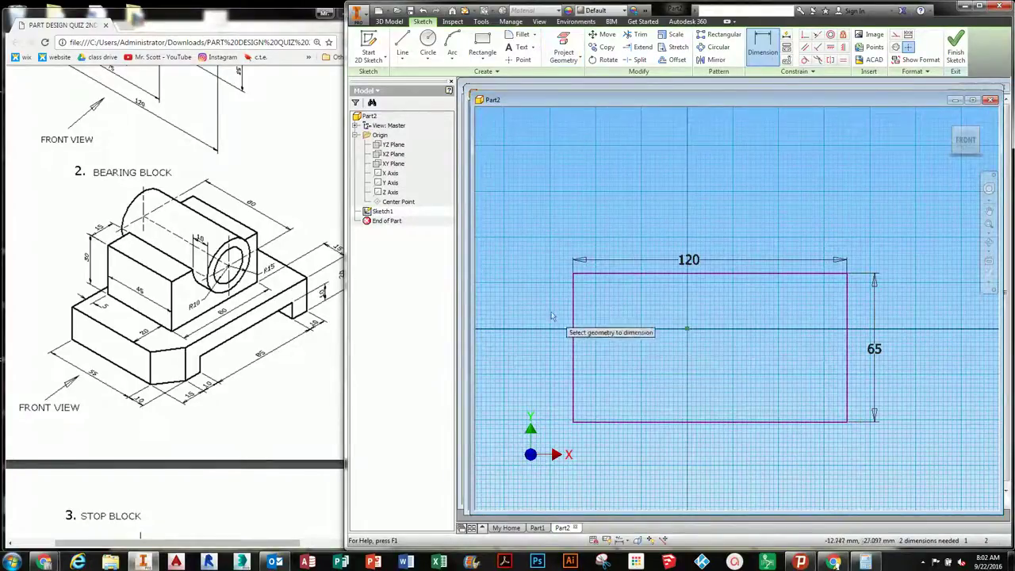
Project the X and Y axes into the sketch and make the rectangle's two short sides symmetric about the vertical axis
click(564, 48)
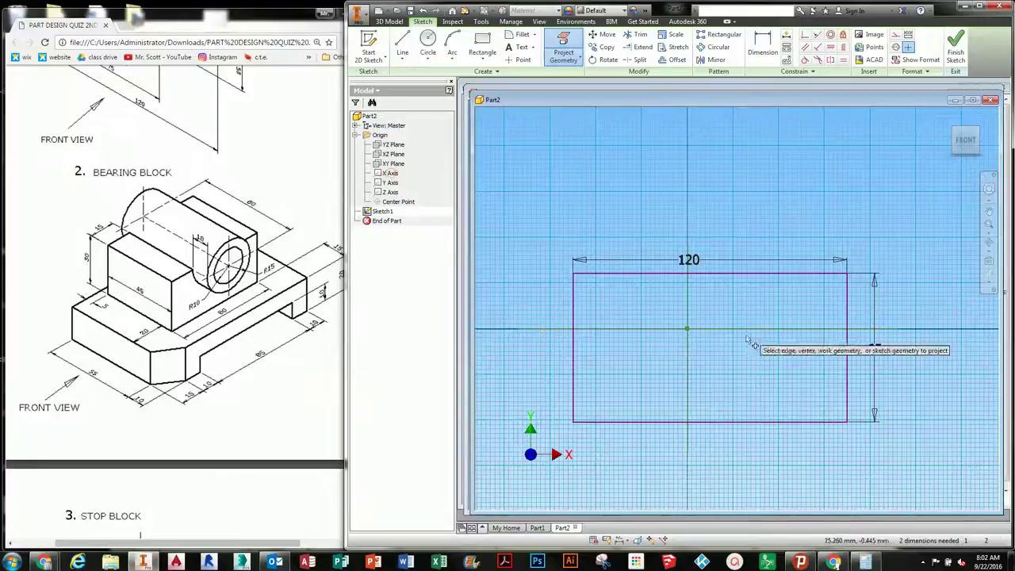
scroll(699, 353, up, 3)
scroll(680, 310, down, 5)
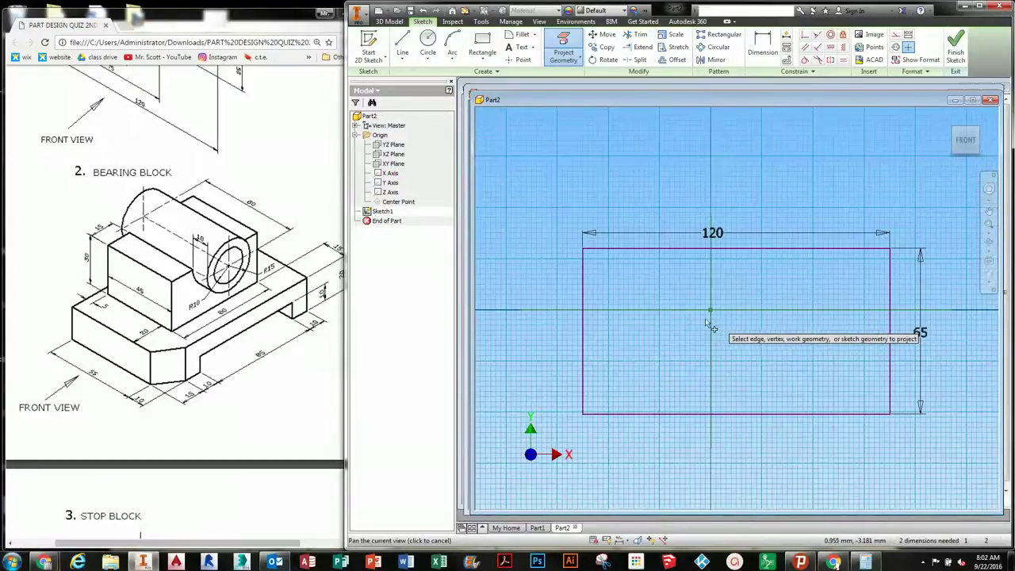
click(830, 60)
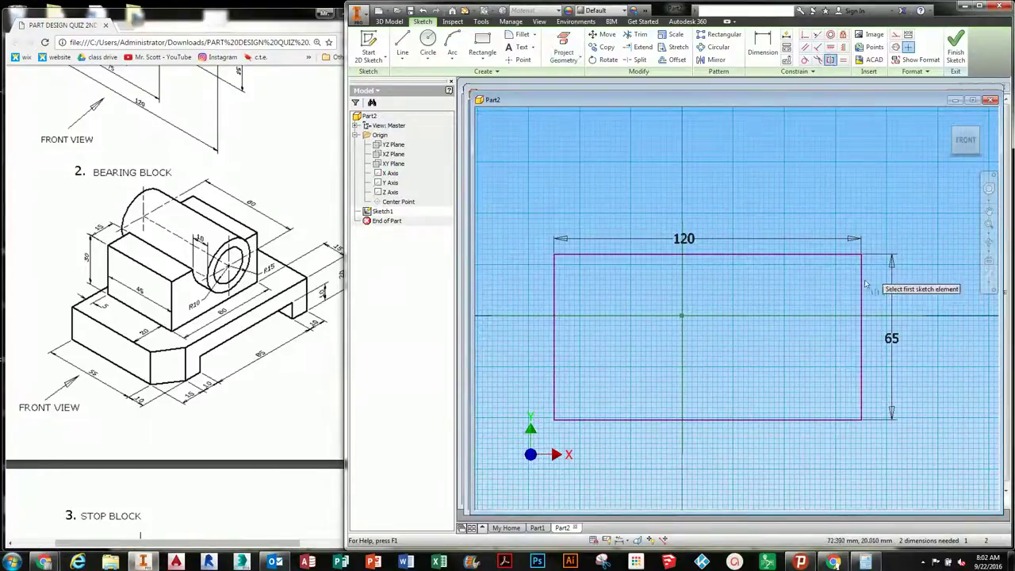
click(861, 284)
click(553, 288)
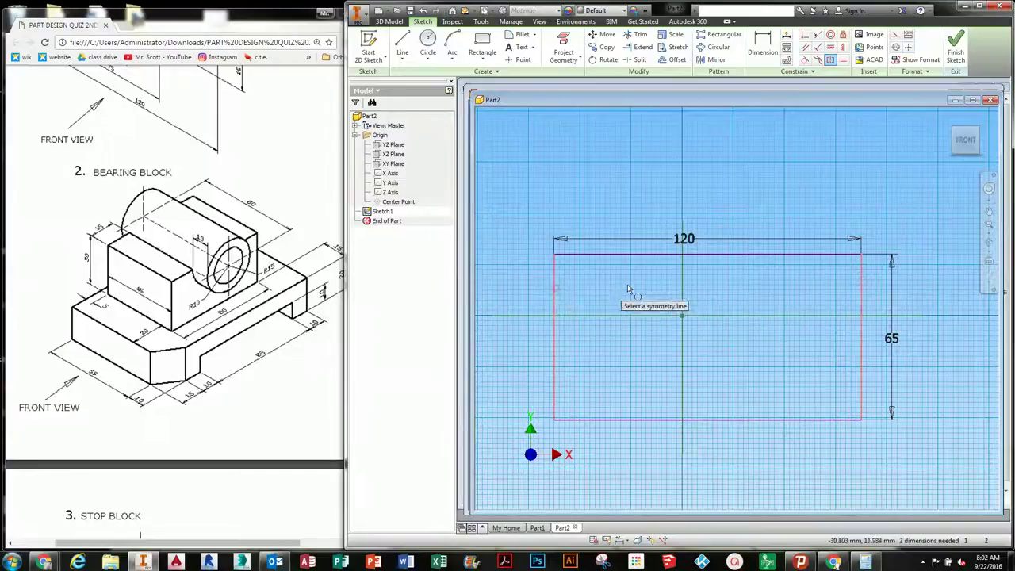
click(682, 292)
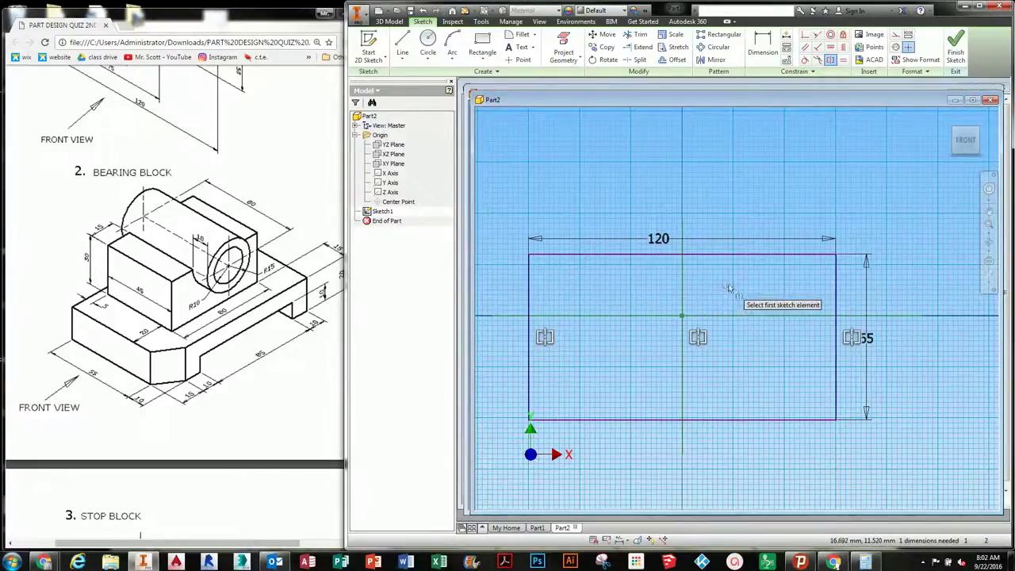
click(738, 255)
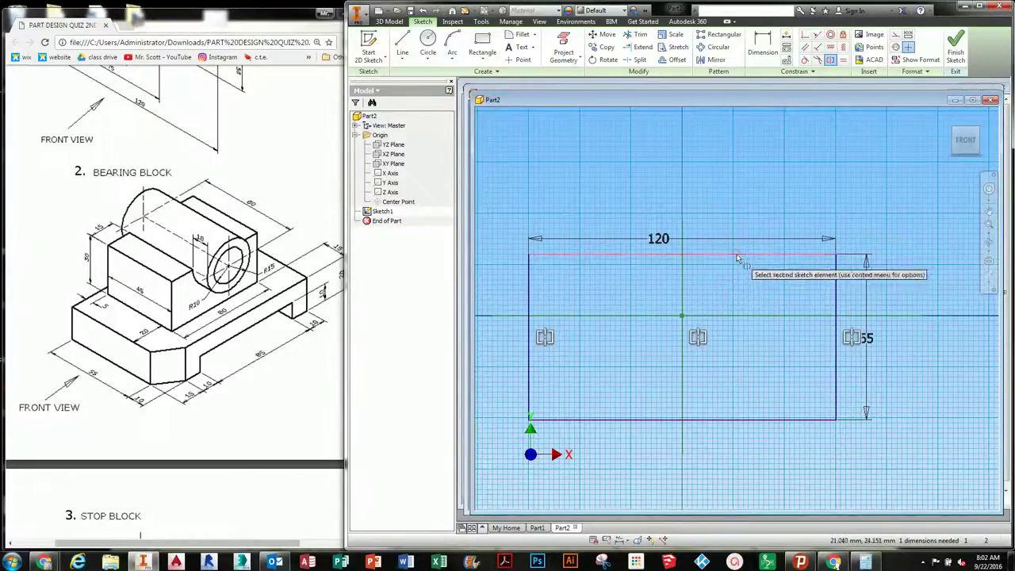
click(732, 419)
click(574, 102)
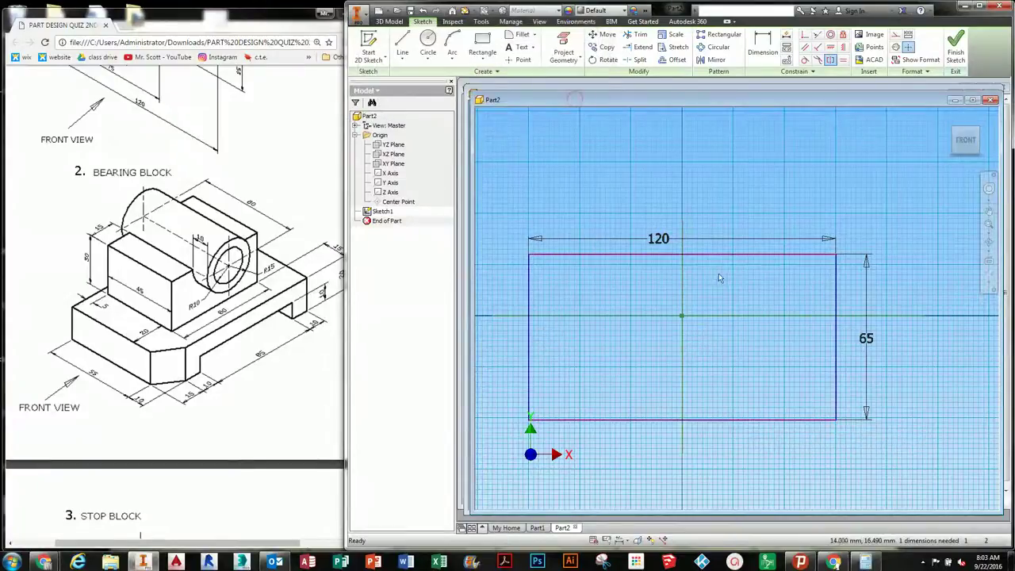
Make the rectangle's two long sides symmetric about the horizontal axis and finish the sketch
click(831, 60)
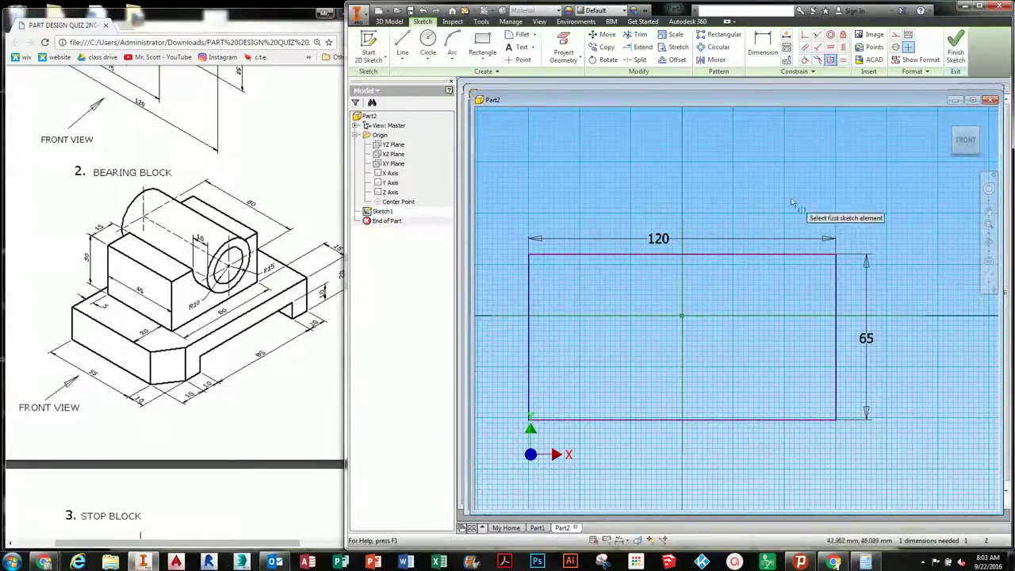
click(745, 254)
click(725, 420)
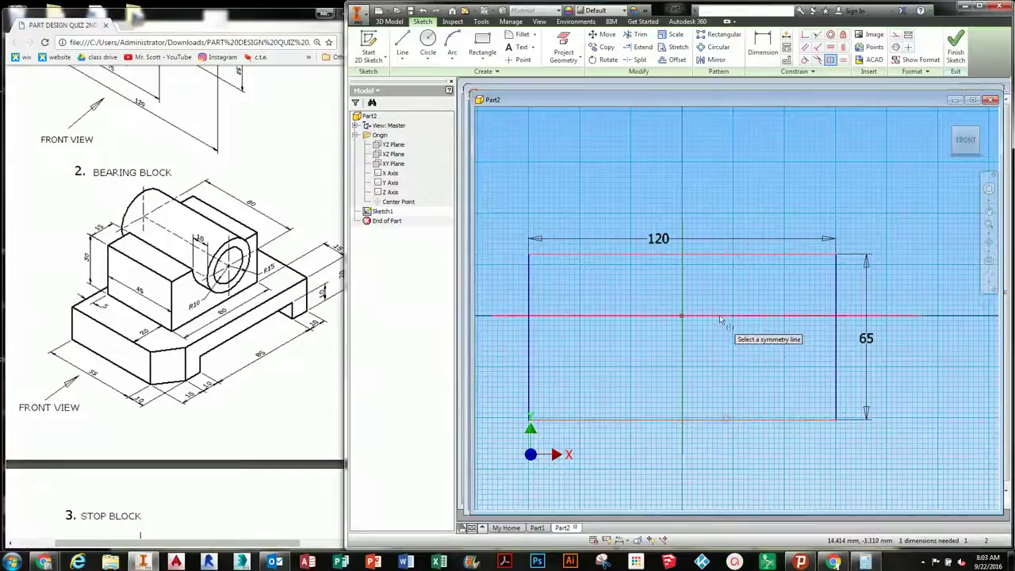
click(719, 316)
click(955, 48)
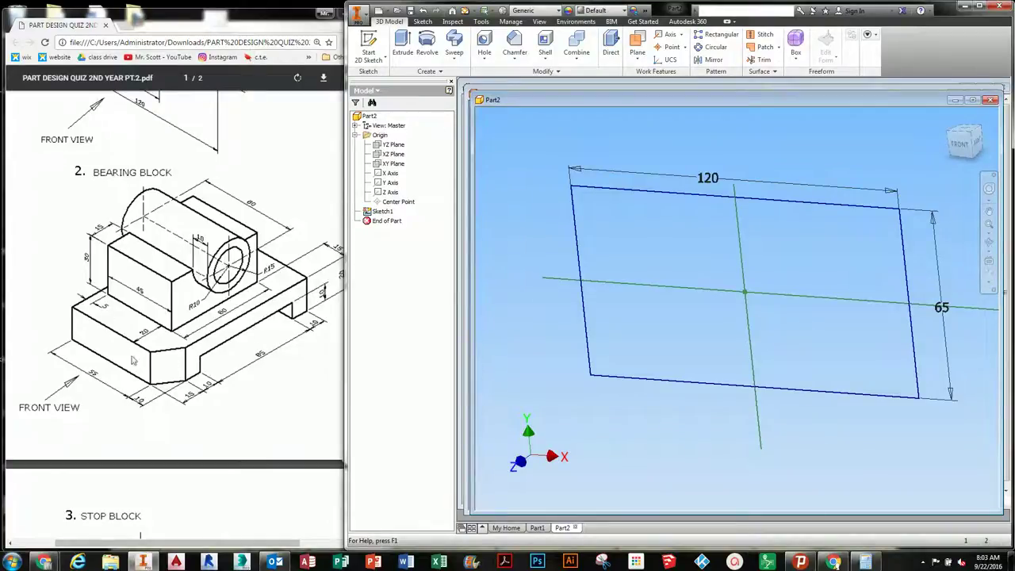
Extrude the rectangle 20 mm symmetrically about the sketch plane to form the base
middle_drag(664, 264, 625, 258)
click(412, 59)
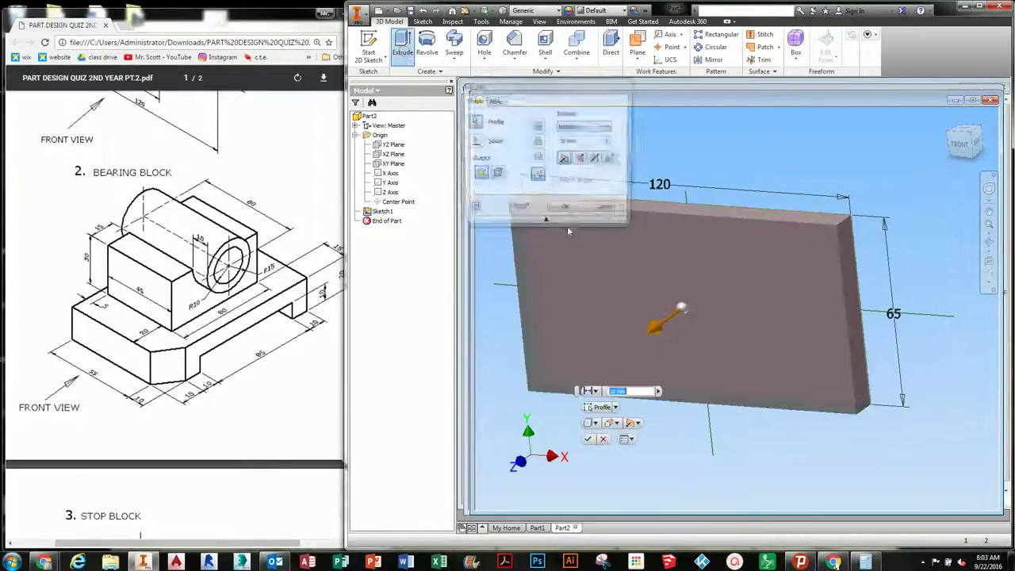
click(581, 160)
click(596, 159)
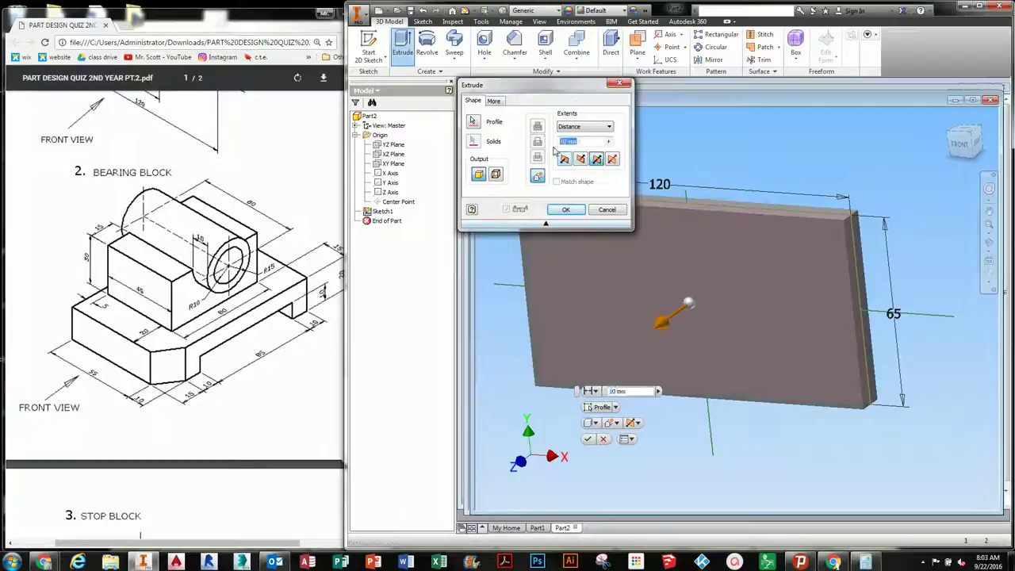
text(0)
key(Return)
Start a sketch on the base's long underside-facing narrow face and draw a rectangle up from its lower edge for the notch
shift+middle_drag(759, 324, 637, 347)
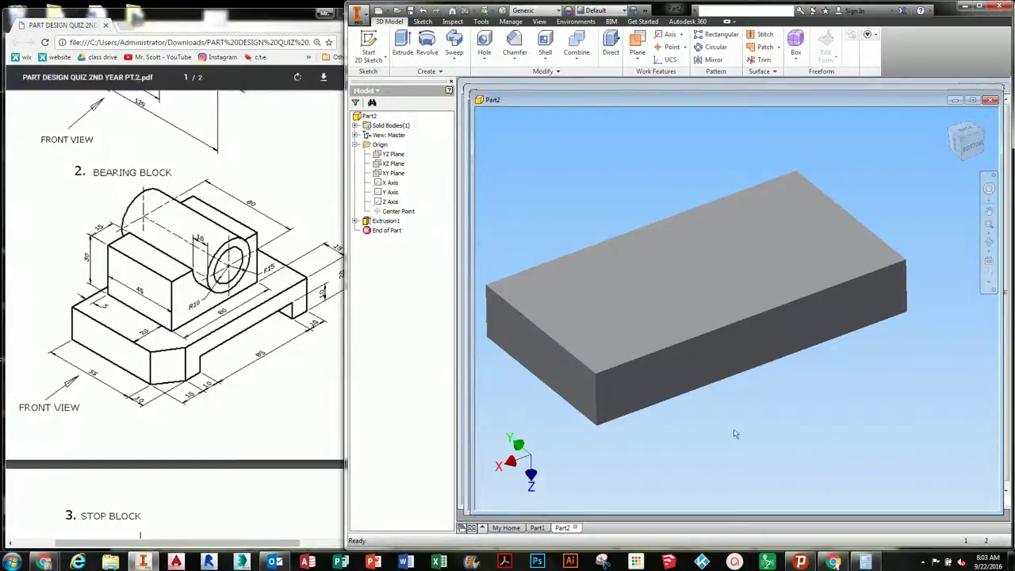
click(755, 339)
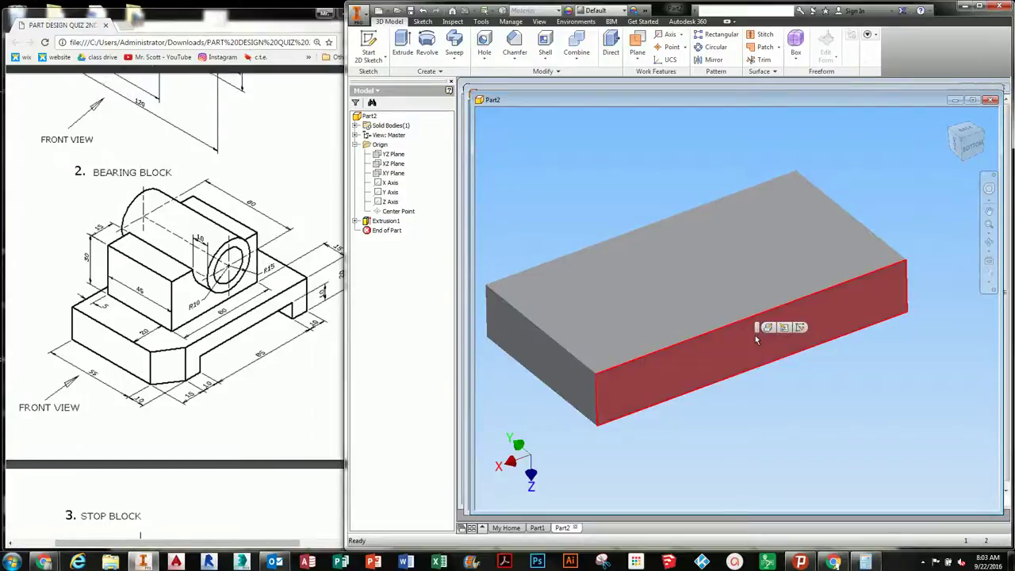
click(797, 330)
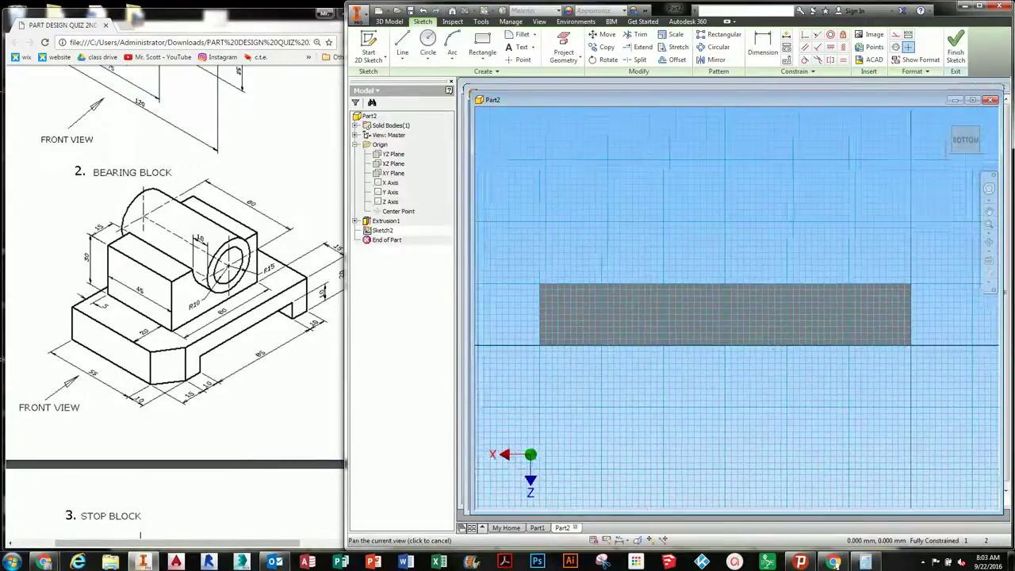
click(482, 47)
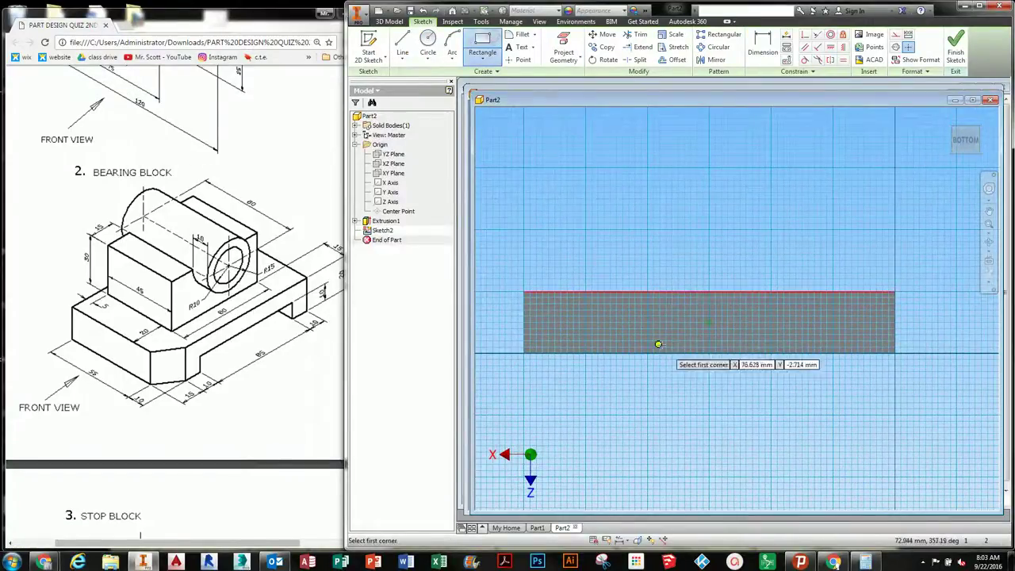
click(646, 352)
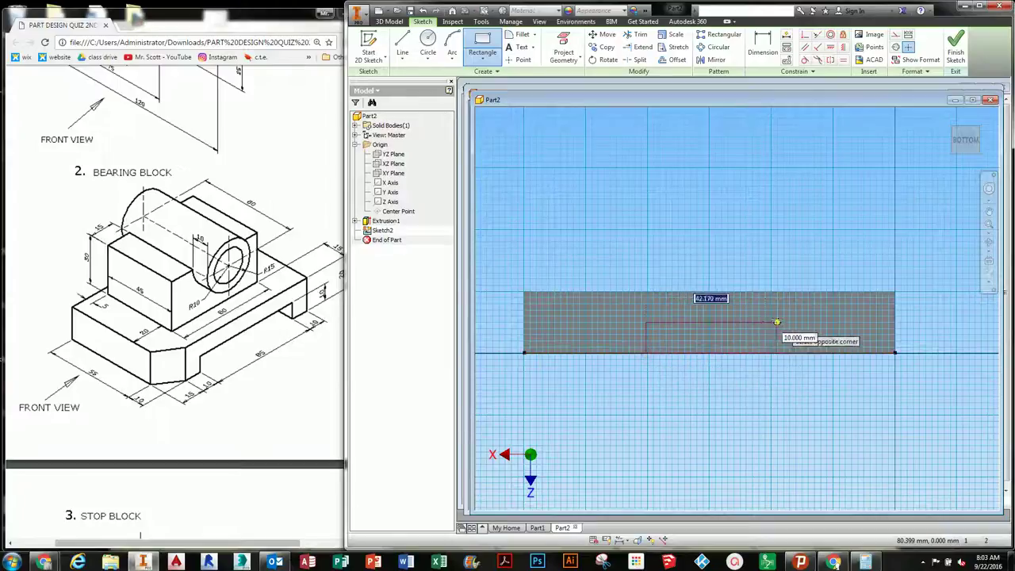
click(837, 317)
mouse_move(766, 343)
middle_down()
mouse_move(708, 355)
mouse_move(703, 346)
middle_up()
scroll(709, 355, up, 5)
scroll(708, 354, down, 4)
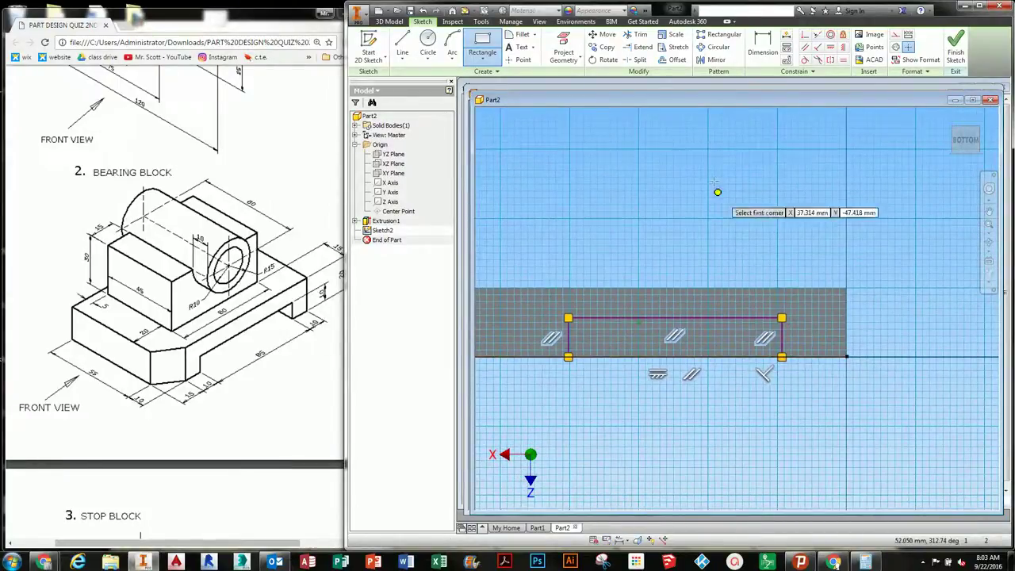
Dimension the notch rectangle's height as 10 mm
click(762, 44)
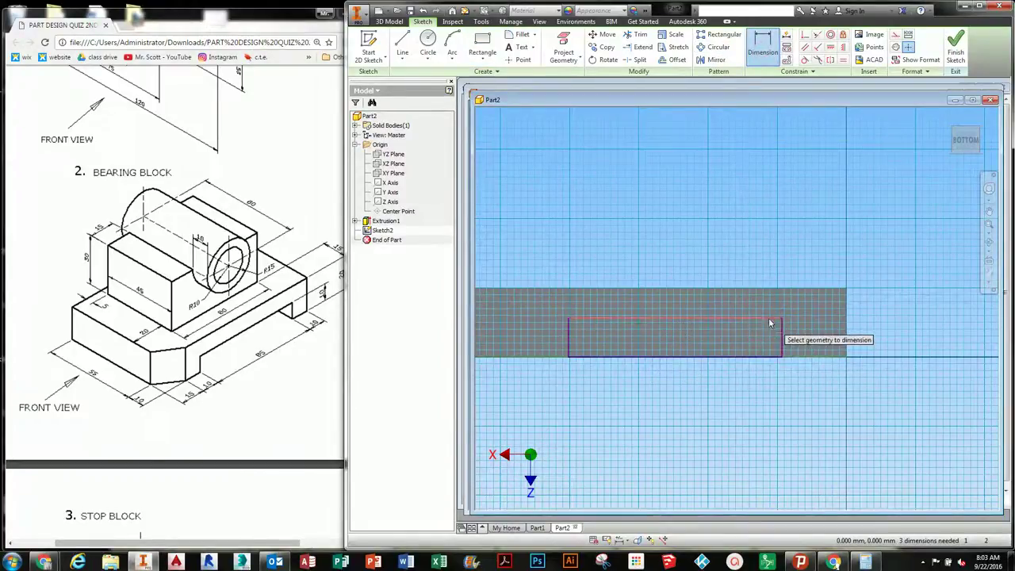
click(805, 358)
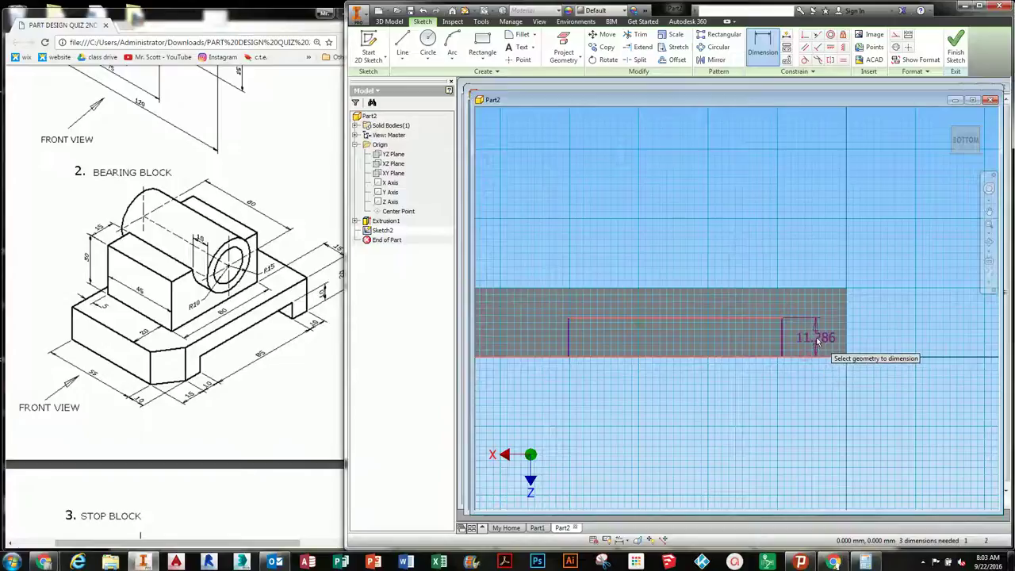
click(905, 336)
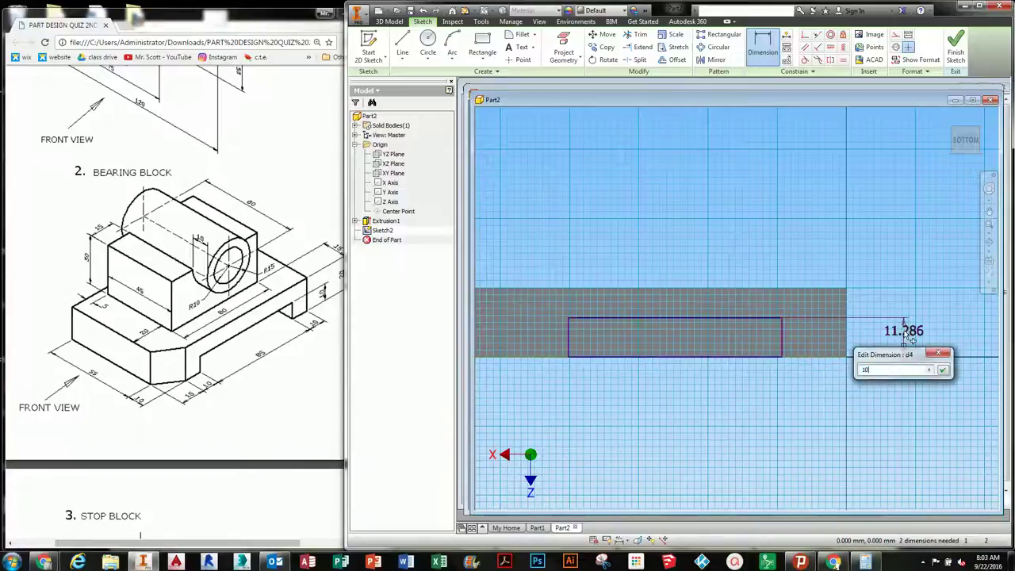
text(10)
key(Return)
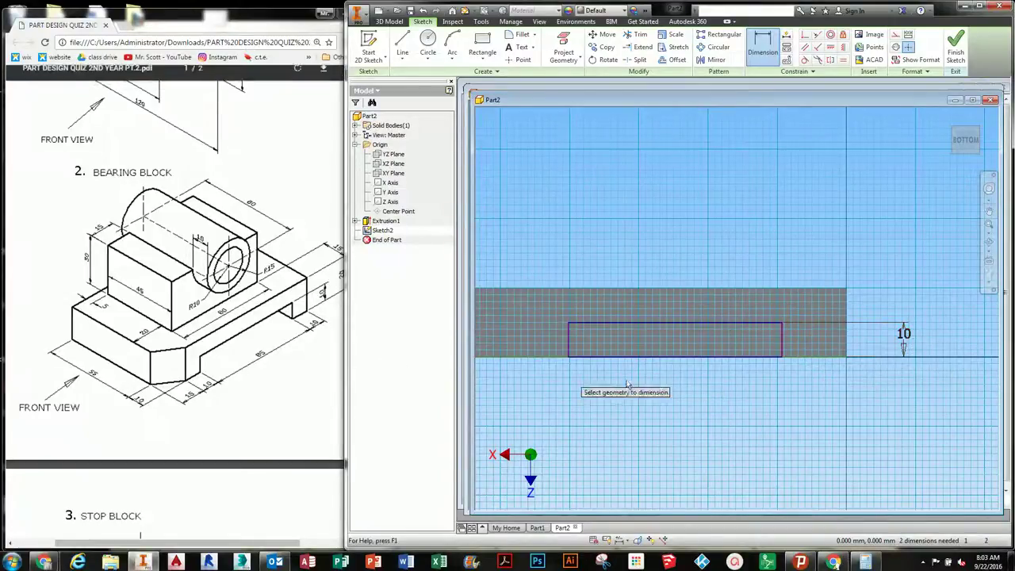
Dimension the notch rectangle's length as 85 mm between its two short sides
click(568, 346)
click(782, 341)
click(657, 255)
text(85)
key(Return)
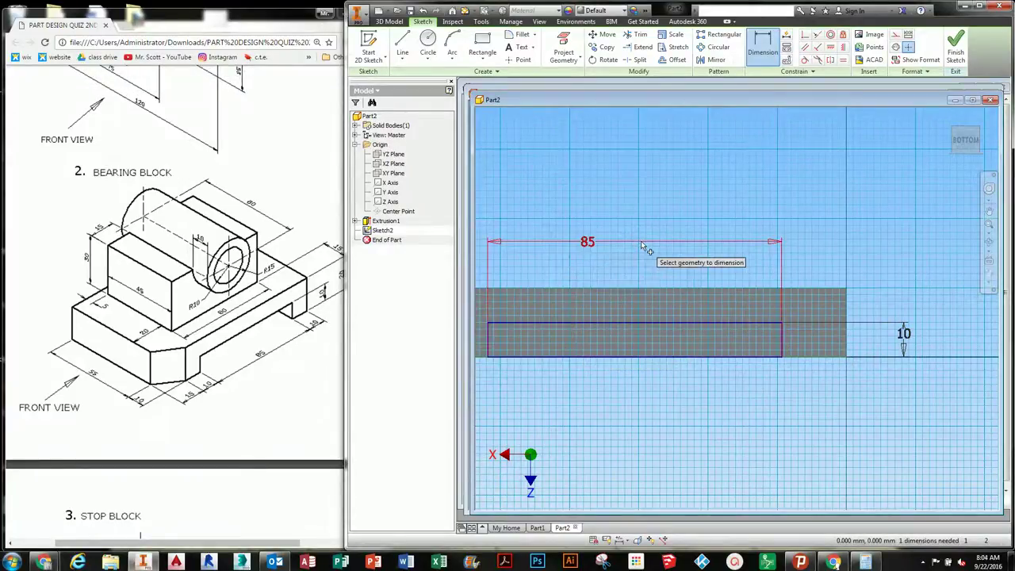
Place the notch rectangle's short side 10 mm from the nearby end of the base and finish the sketch
middle_drag(642, 246, 660, 241)
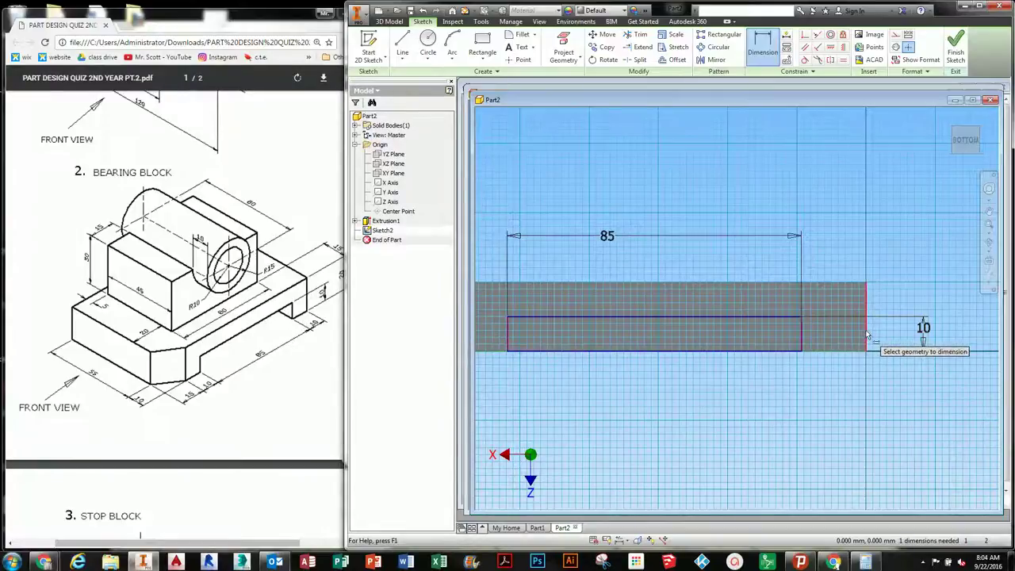
click(804, 335)
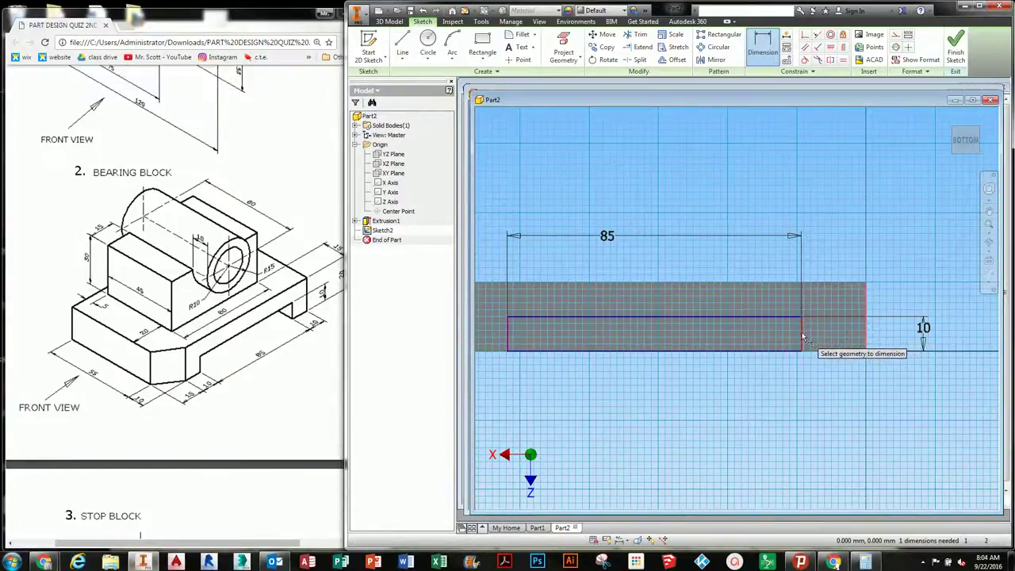
click(842, 258)
text(10)
key(Return)
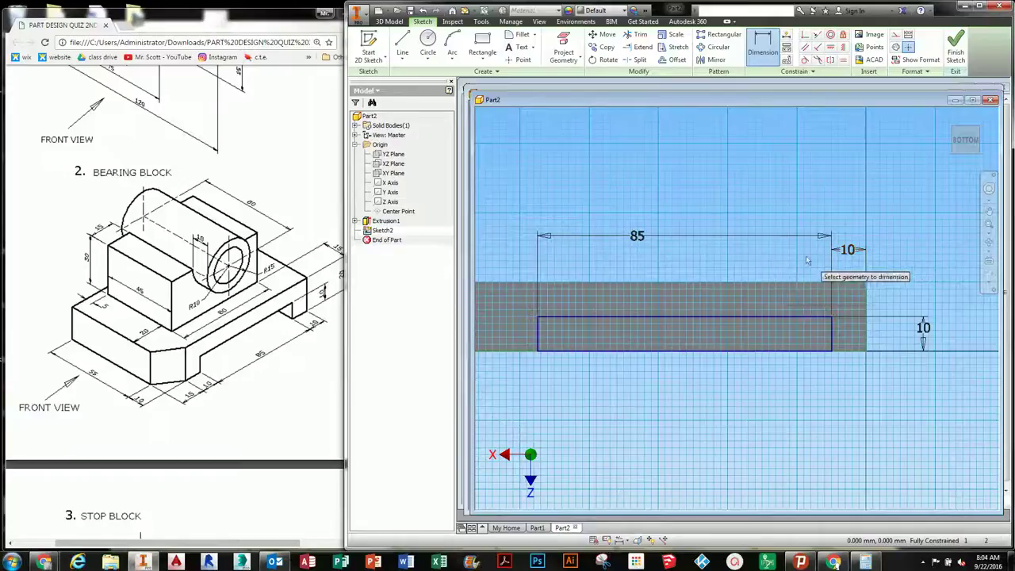
click(955, 52)
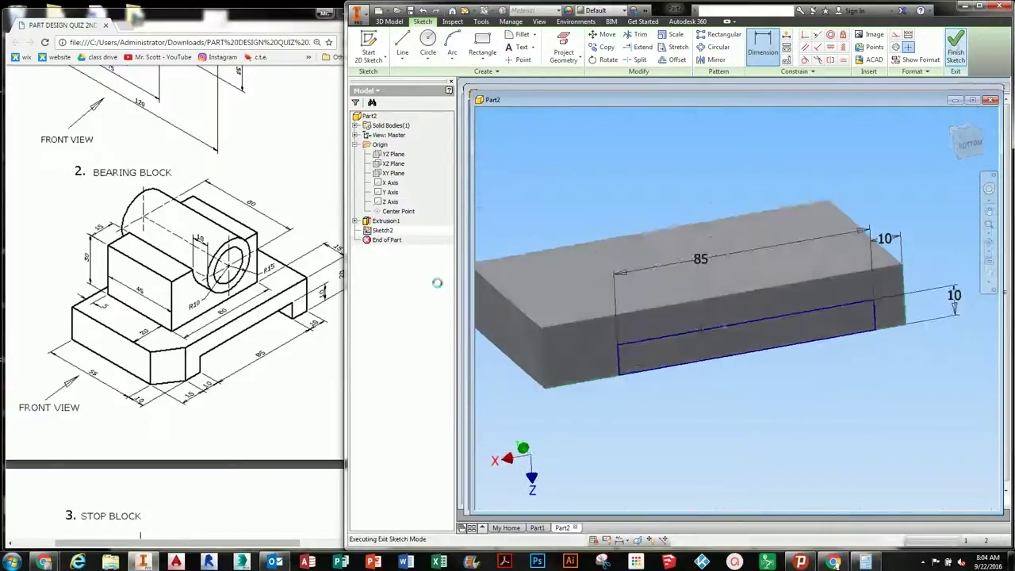
Cut the notch rectangle through the whole base using Extrude with the extents set to All
click(403, 44)
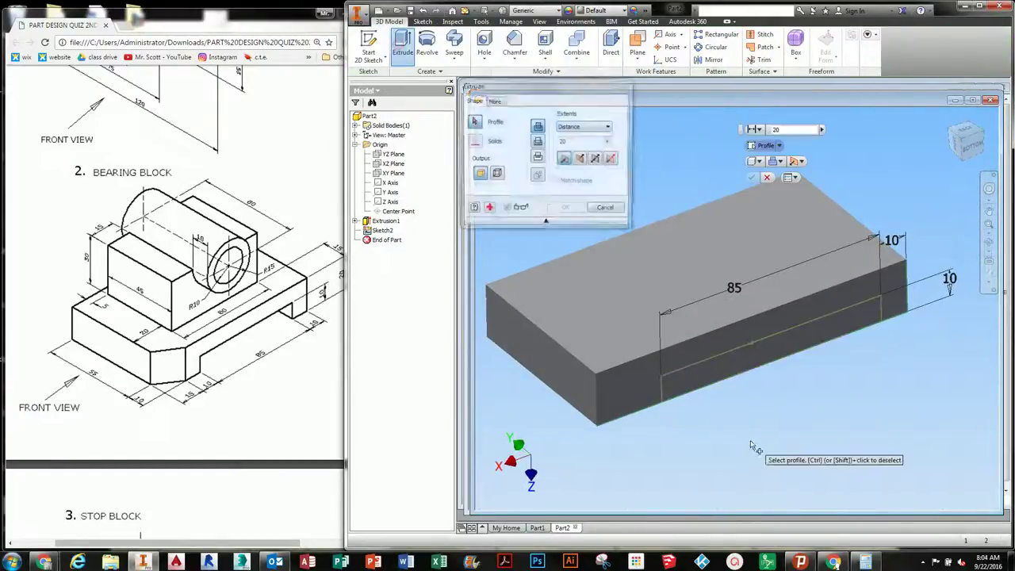
click(706, 385)
click(538, 142)
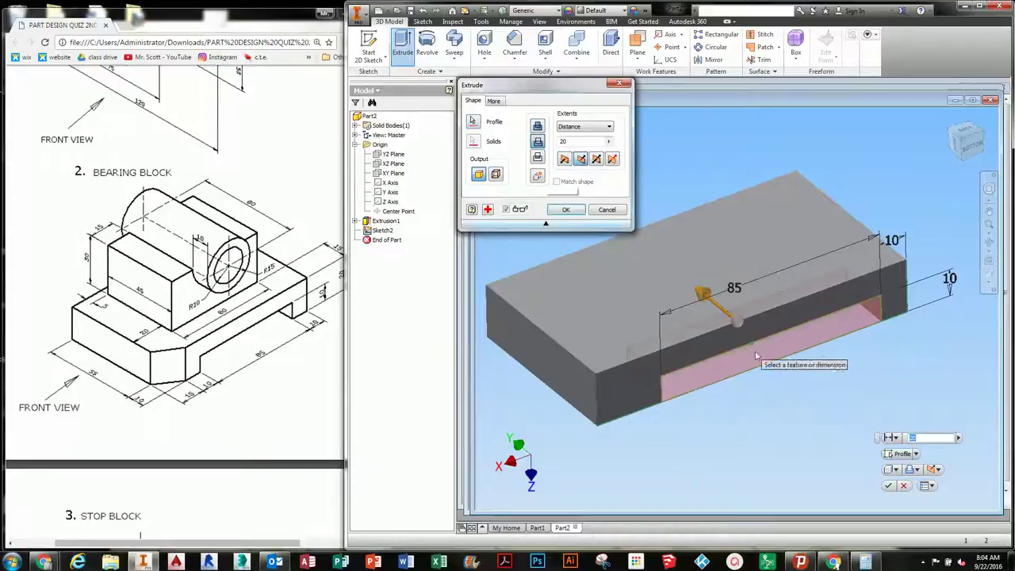
shift+middle_drag(745, 353, 651, 205)
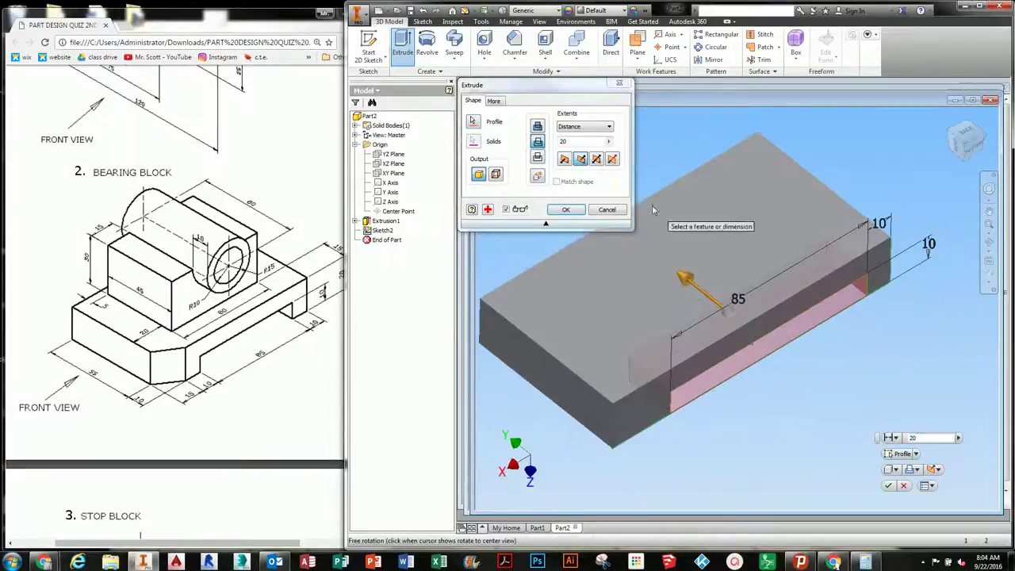
click(602, 127)
click(575, 164)
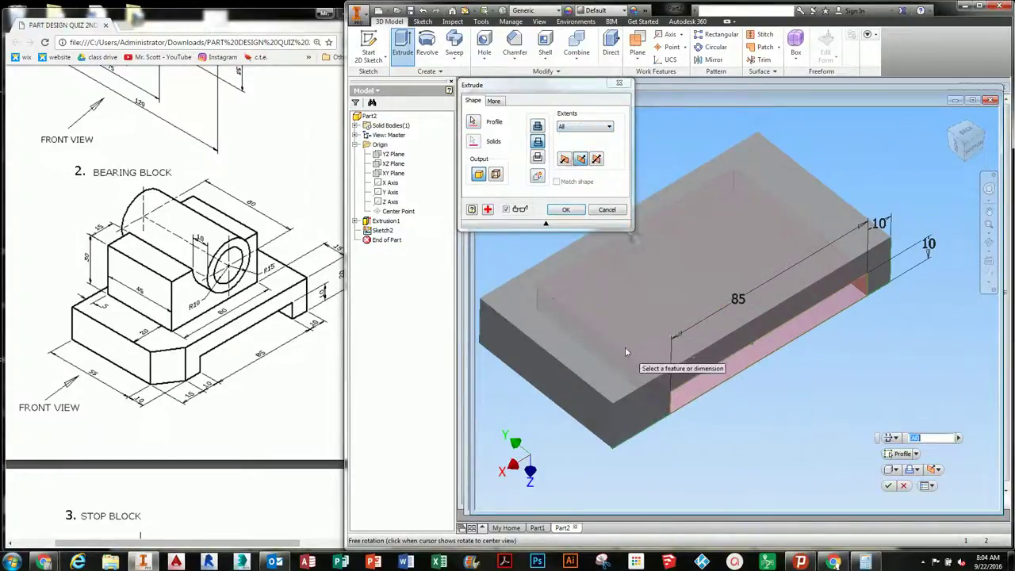
middle_drag(621, 347, 652, 352)
click(566, 209)
Chamfer the base's near vertical corner edge with two distances, 10 mm along the short side and 15 mm along the long notched side
shift+middle_drag(698, 325, 761, 408)
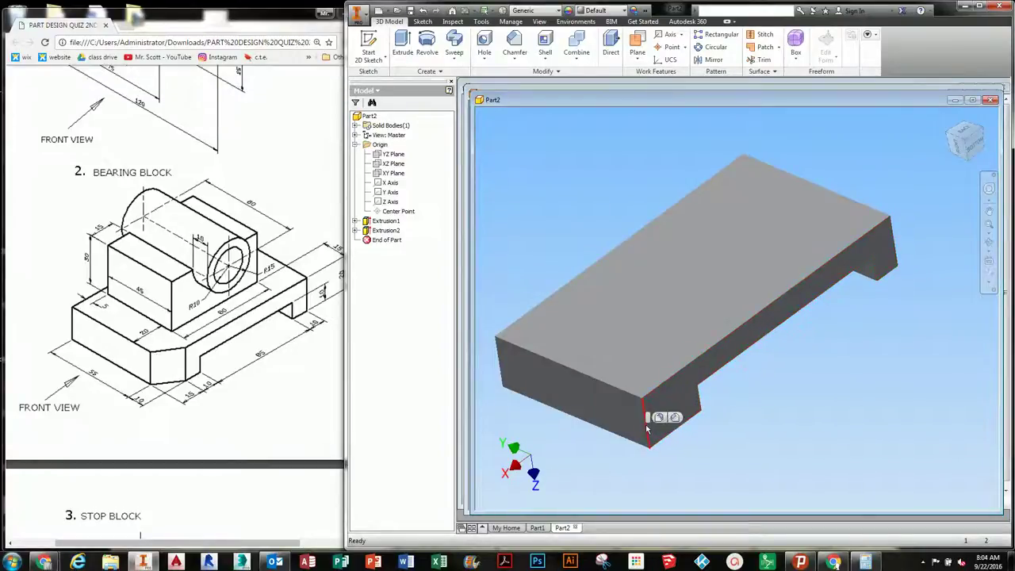
click(673, 422)
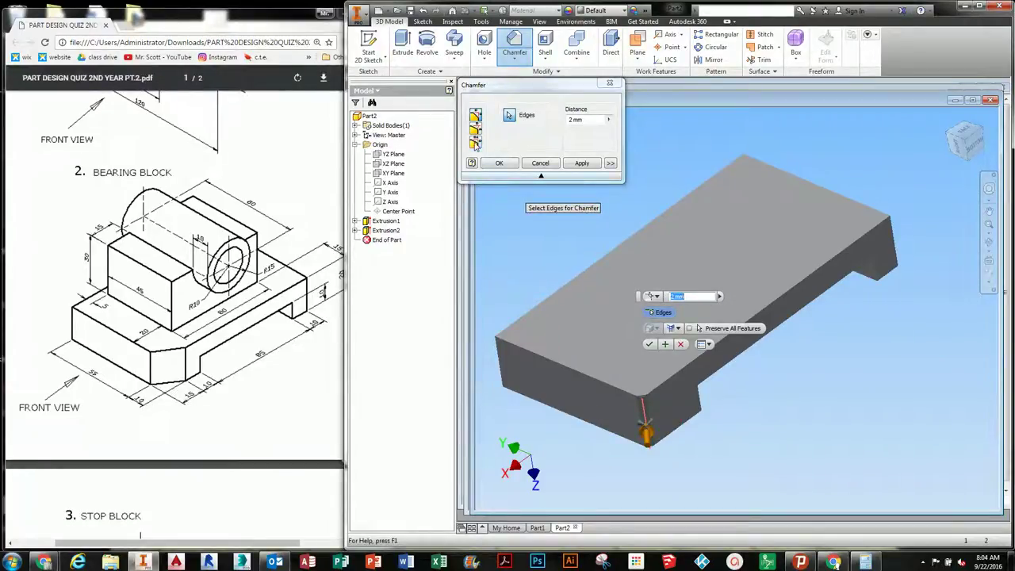
click(474, 143)
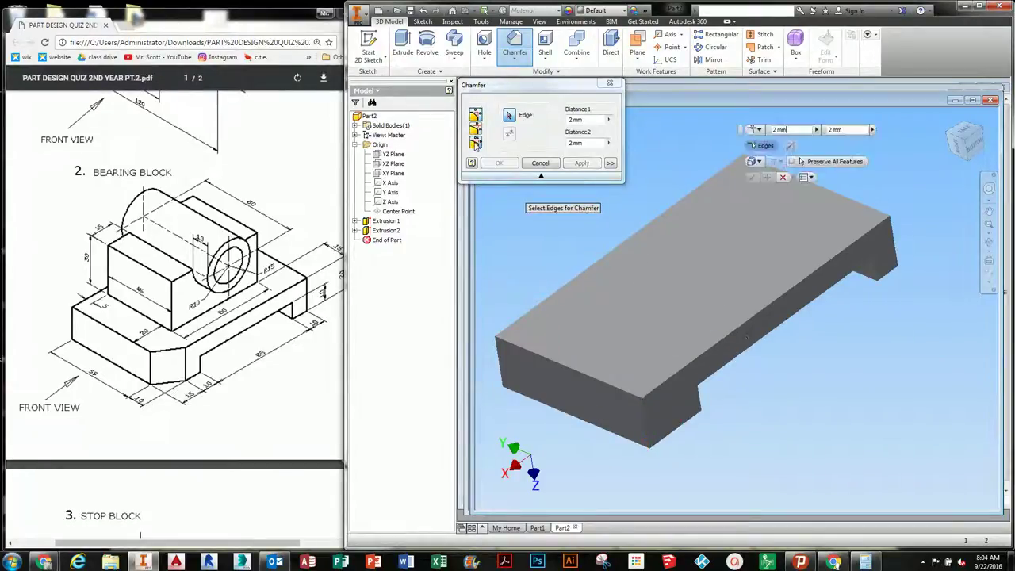
click(572, 120)
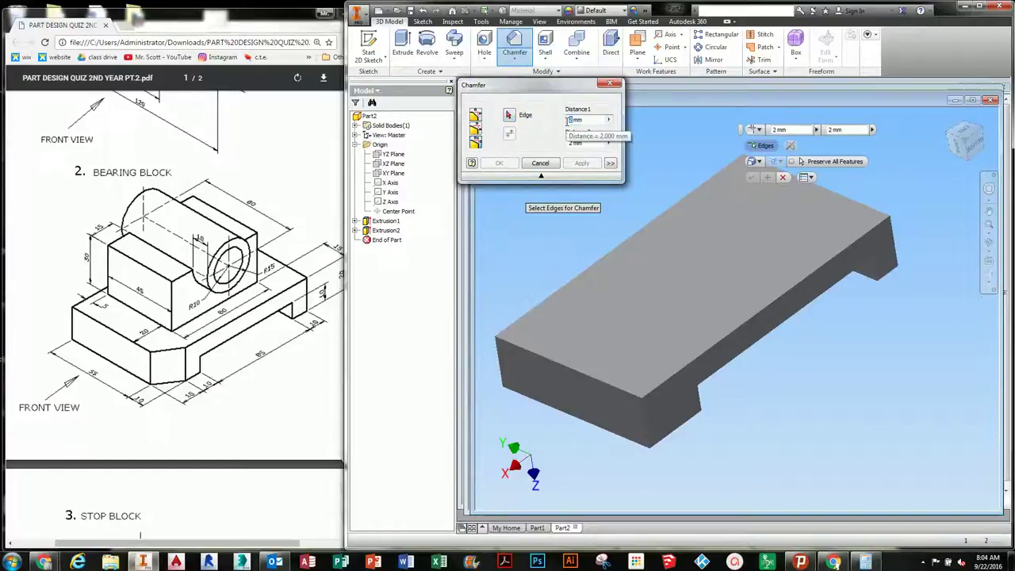
click(575, 143)
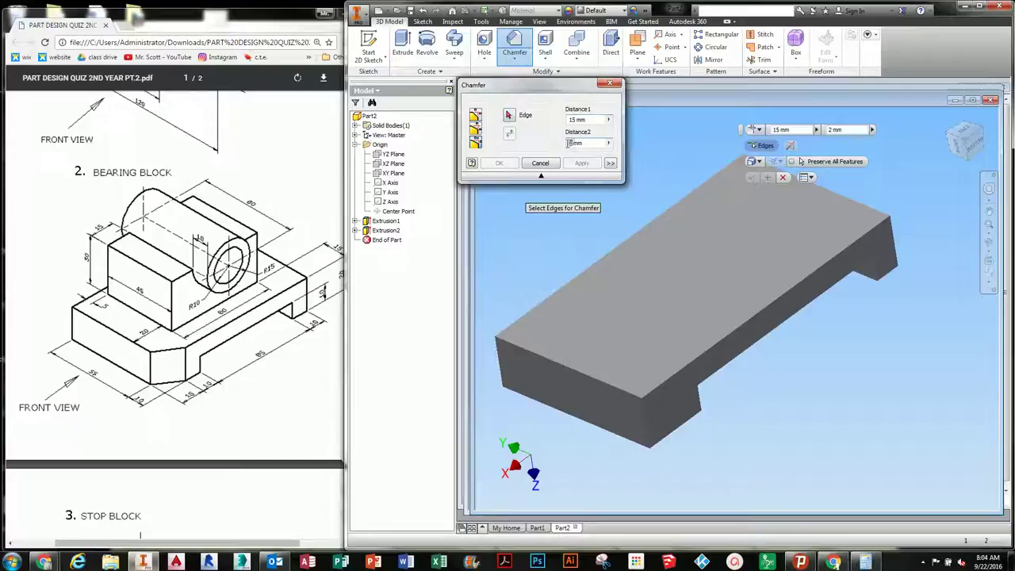
click(649, 432)
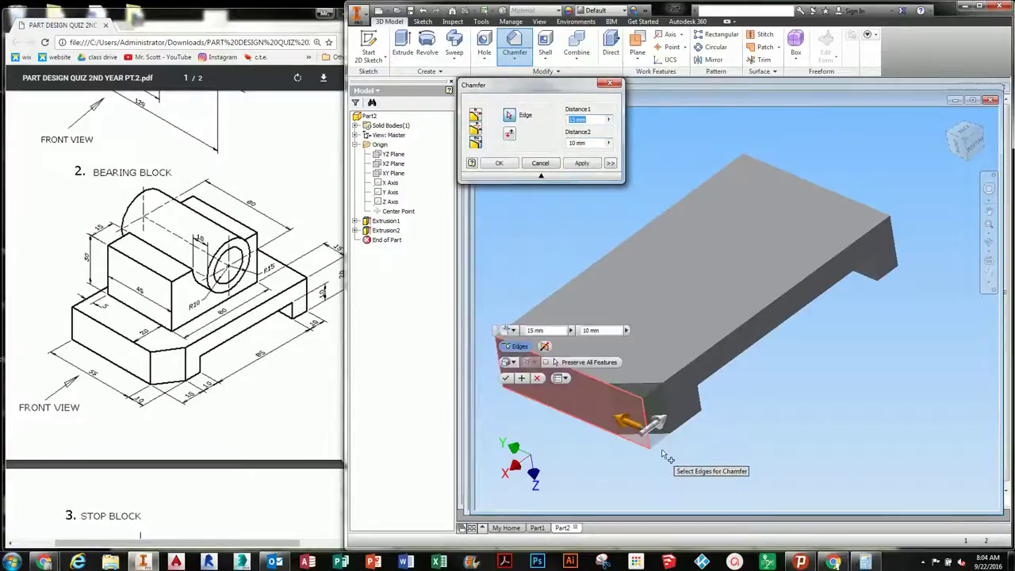
scroll(663, 446, down, 3)
middle_drag(663, 446, 692, 447)
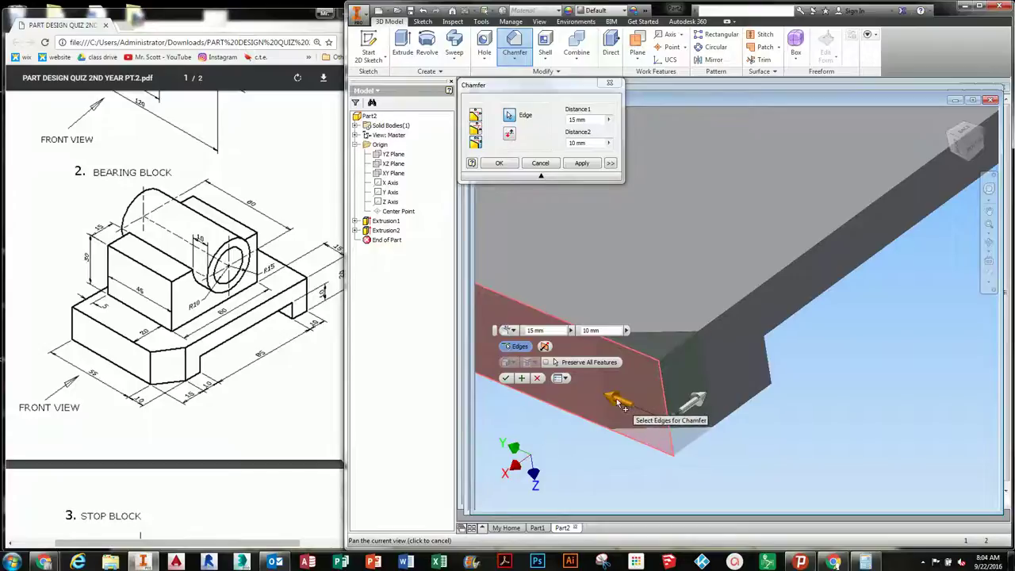
click(510, 136)
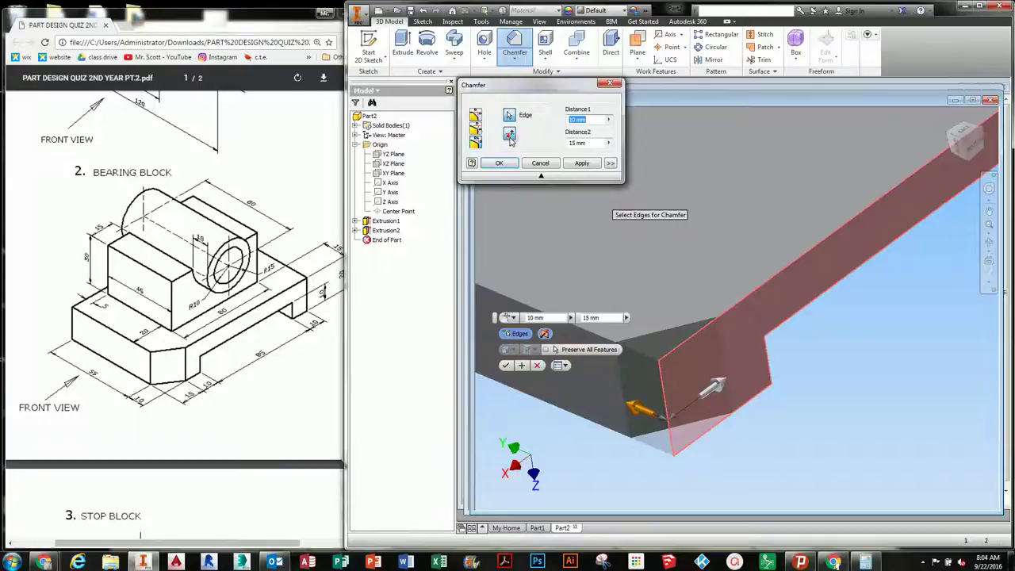
click(509, 164)
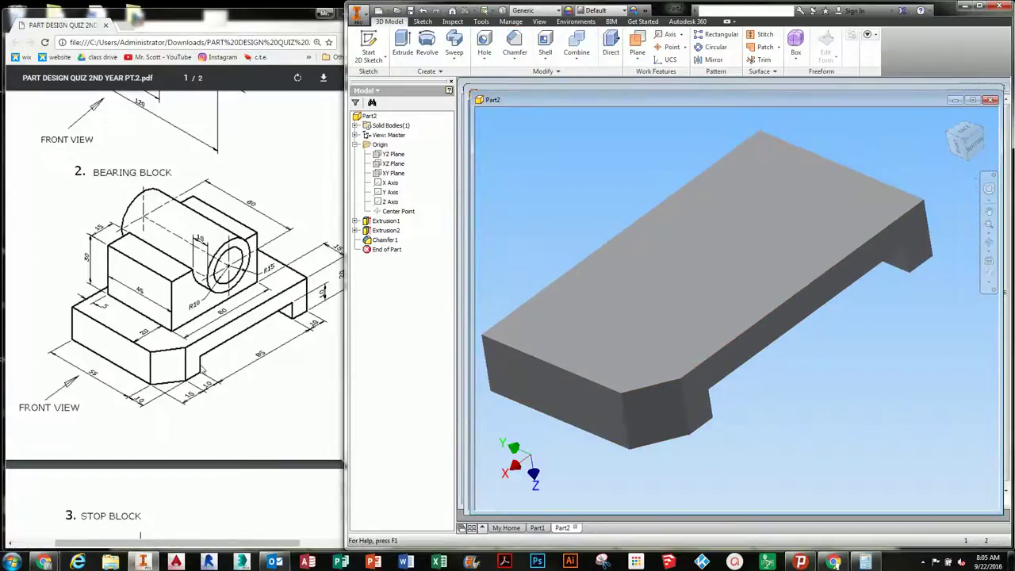
Start a sketch on the base's large flat face opposite the notch and turn the view so the base lies horizontally
click(747, 274)
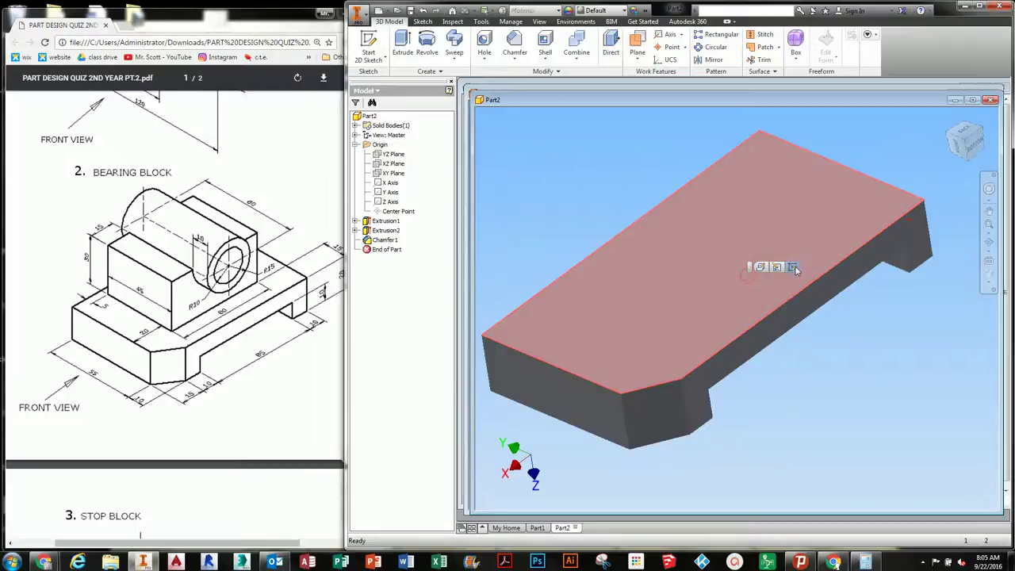
click(793, 267)
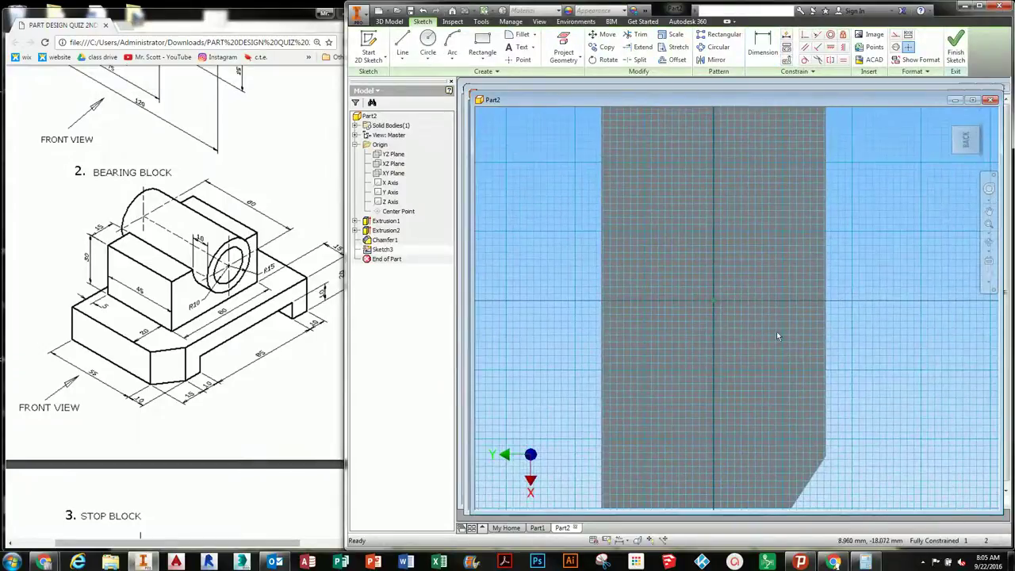
click(991, 129)
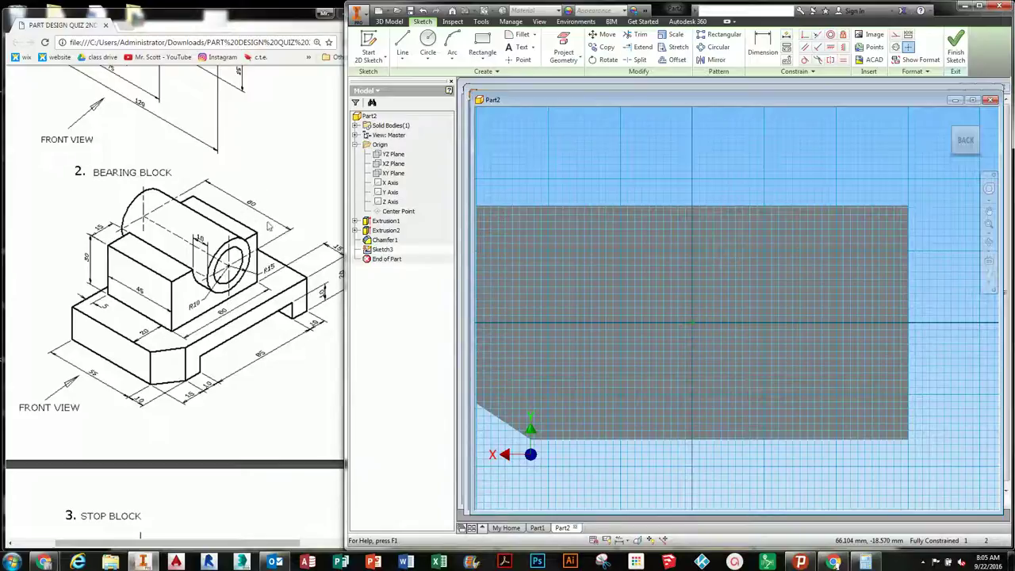
Examine the bearing block drawing in the PDF for the upper block's dimensions and its position on the base
click(262, 317)
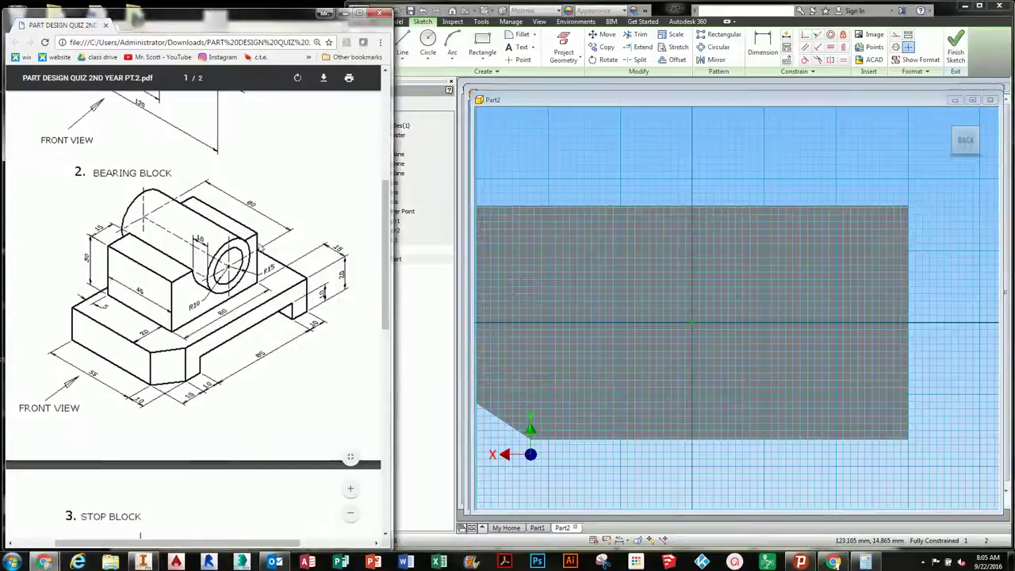
scroll(257, 287, up, 3)
scroll(260, 372, down, 1)
scroll(260, 372, down, 8)
scroll(262, 374, up, 6)
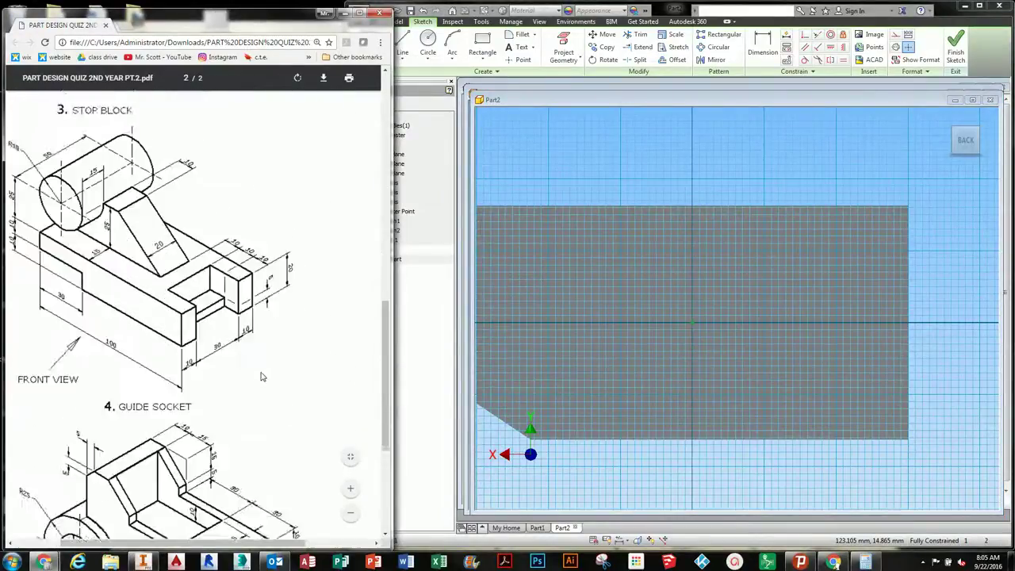
scroll(261, 377, up, 3)
ctrl+scroll(228, 260, up, 1)
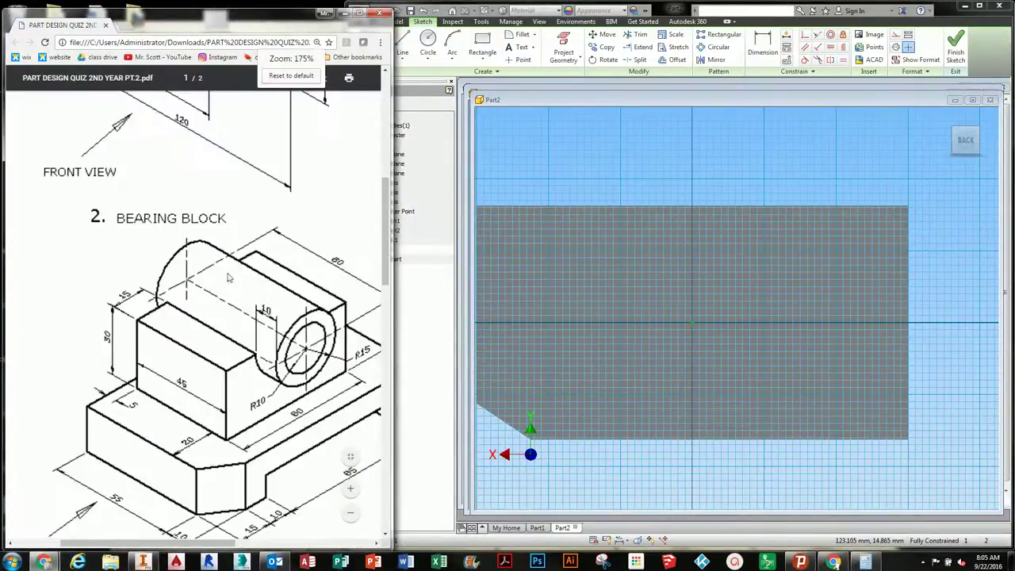
scroll(225, 333, right, 2)
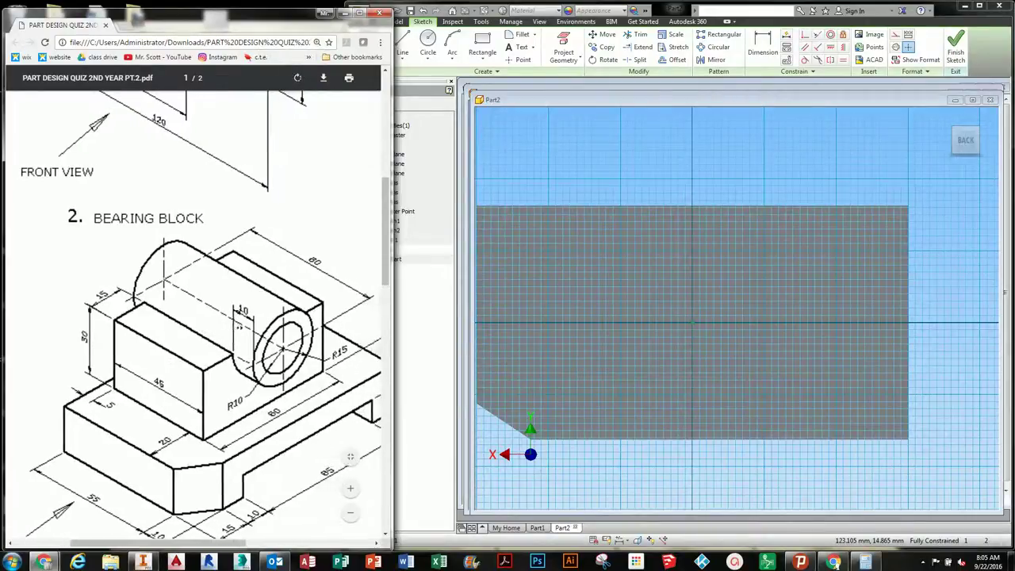
scroll(236, 398, right, 1)
scroll(235, 398, down, 3)
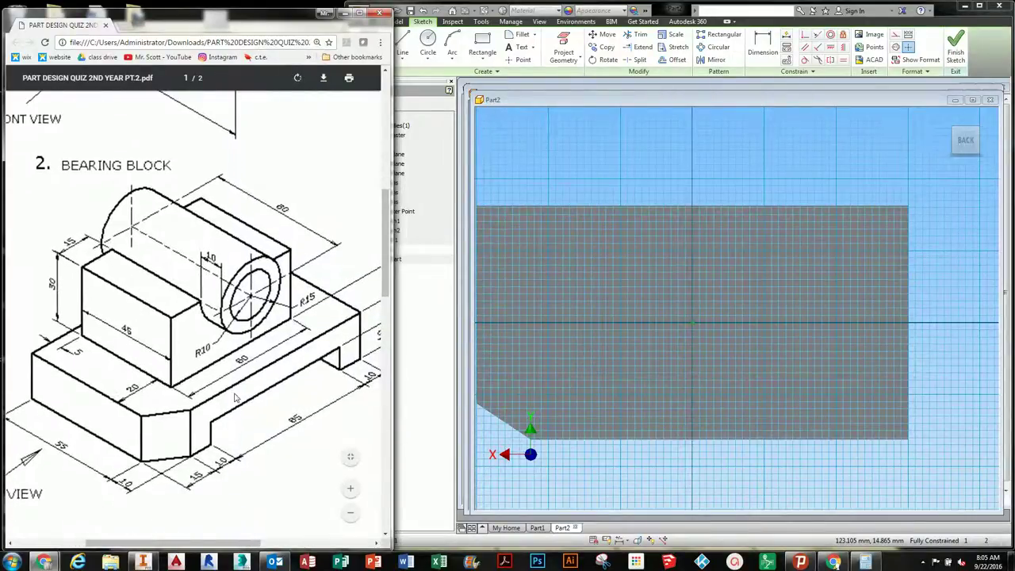
scroll(234, 398, up, 2)
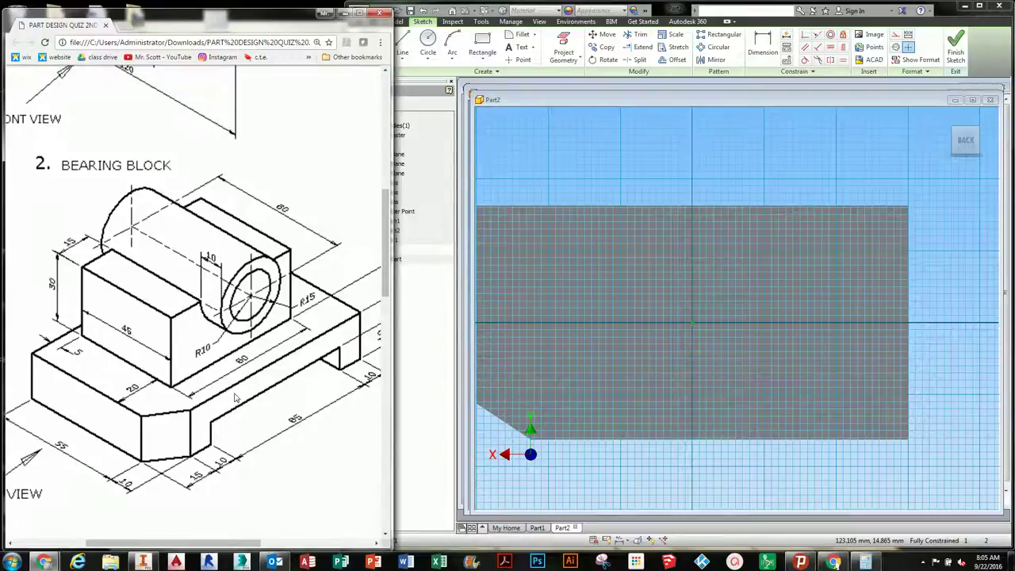
Sketch a rectangle about 63 mm long around the middle of the base's face for the upper block
click(482, 355)
click(482, 44)
click(577, 244)
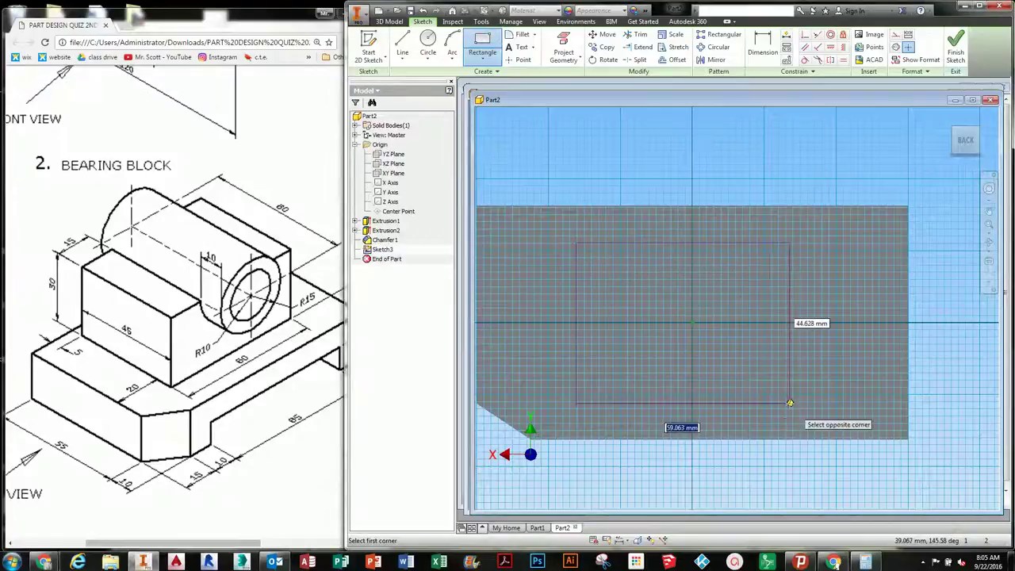
click(801, 389)
click(763, 46)
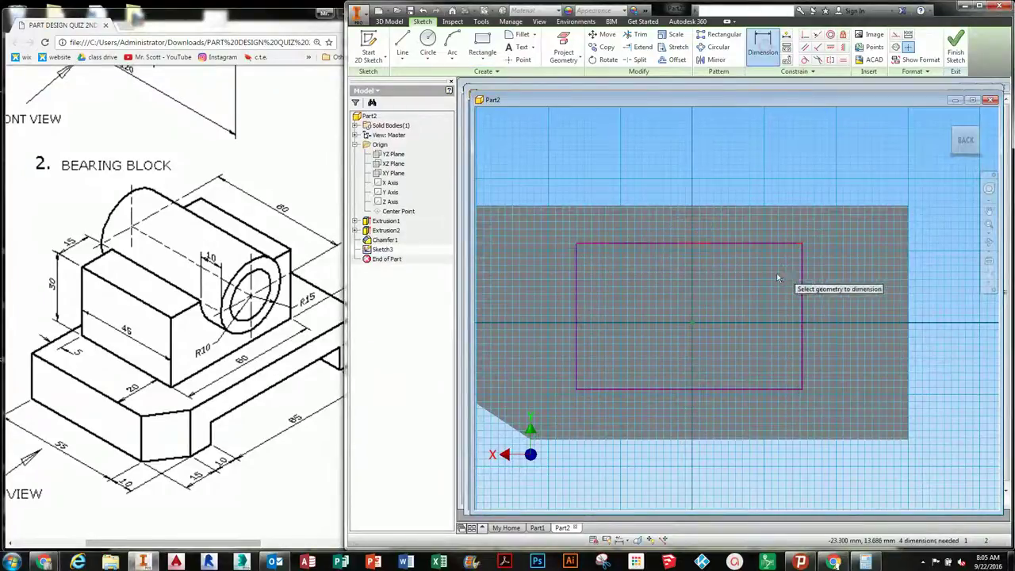
click(766, 244)
click(766, 386)
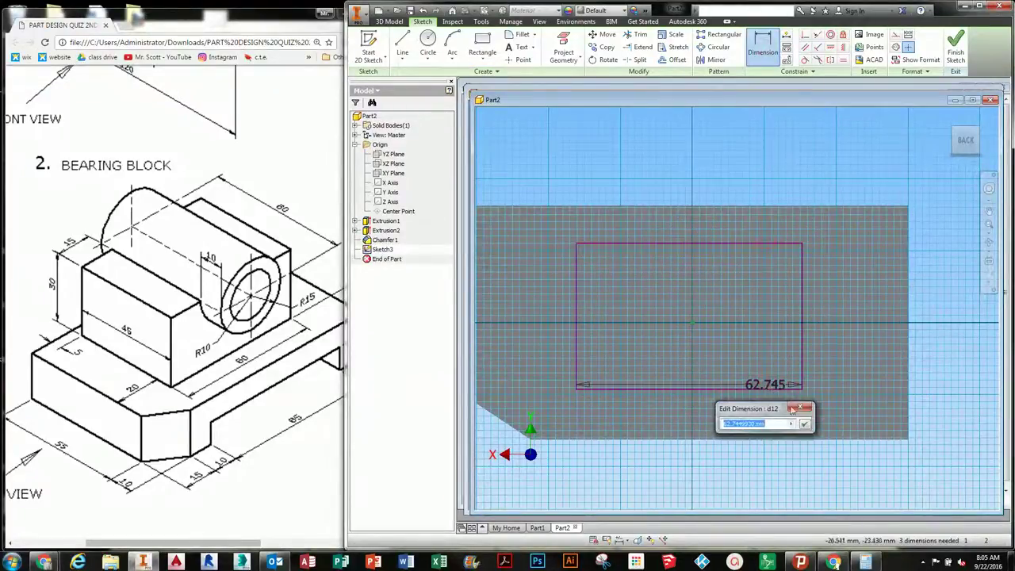
key(Return)
click(776, 385)
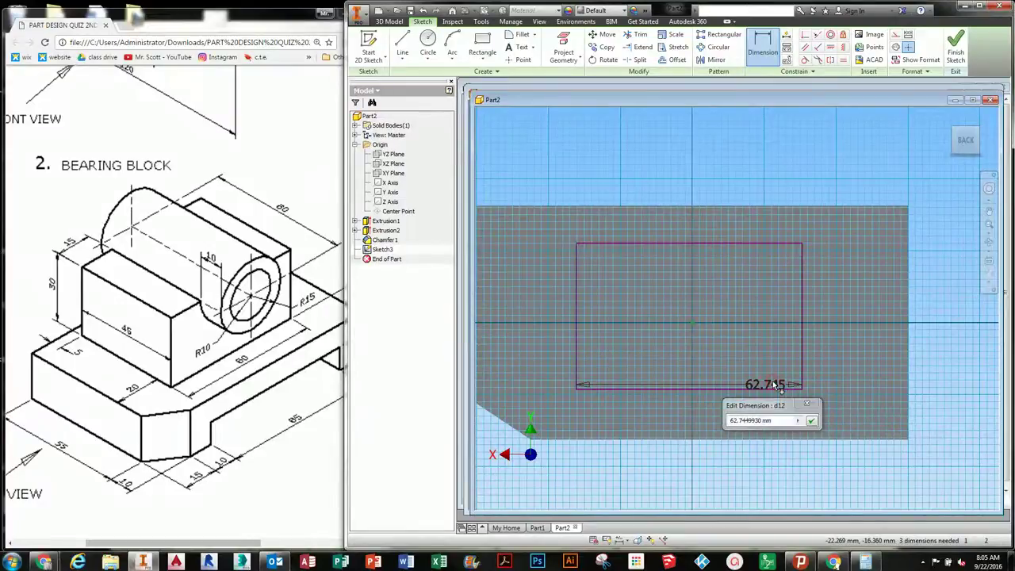
text(60)
key(Escape)
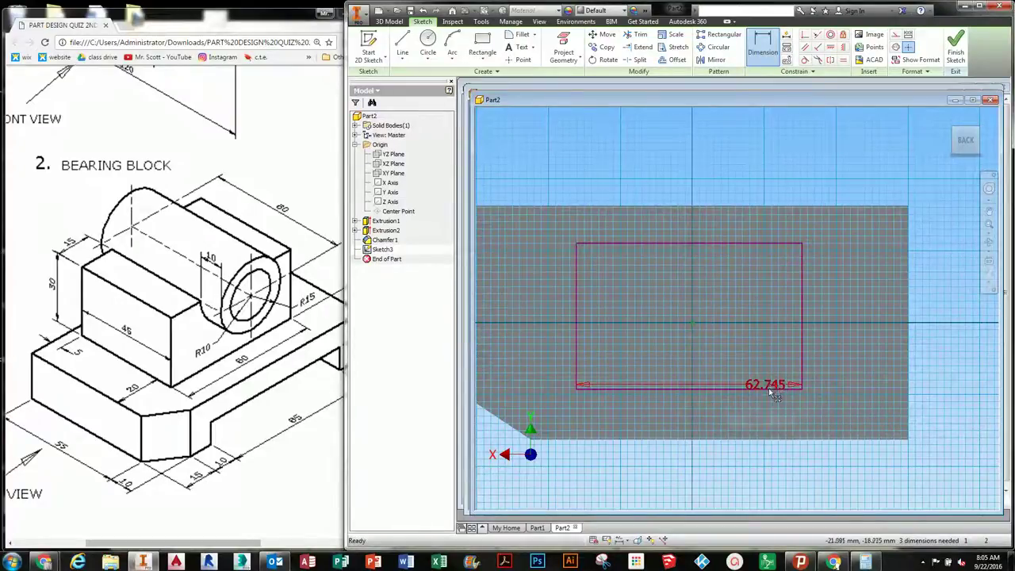
key(ctrl+z)
Dimension the rectangle's side along the base's length as 60 mm, placing the dimension outside the base
key(d)
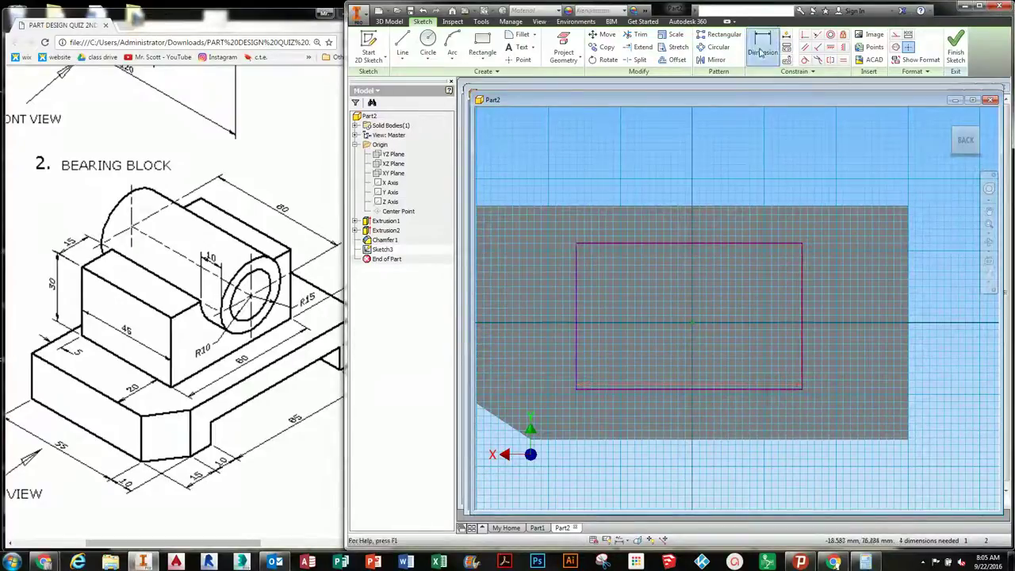
click(802, 296)
click(577, 308)
click(672, 137)
text(60)
key(Return)
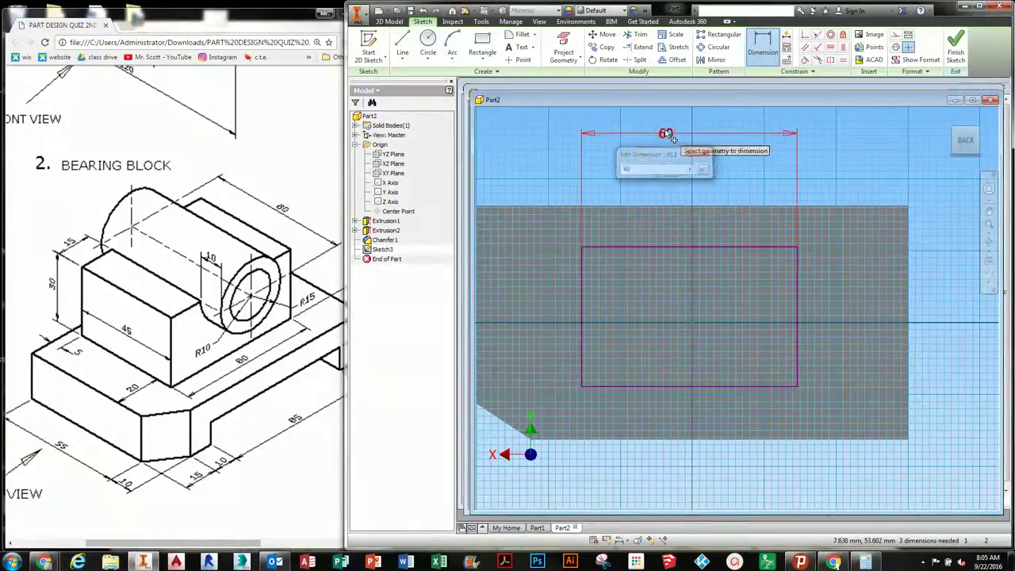
Dimension the rectangle's side across the base's width as 60 mm
click(705, 249)
click(738, 386)
click(923, 296)
text(60)
key(Return)
Check the bearing block drawing in the PDF and dimension the rectangle 15 mm from the base's long edge on the chamfered side
middle_drag(730, 357, 721, 385)
mouse_move(291, 361)
middle_down()
mouse_move(317, 331)
mouse_move(308, 354)
middle_up()
middle_drag(266, 406, 231, 402)
ctrl+scroll(231, 403, down, 2)
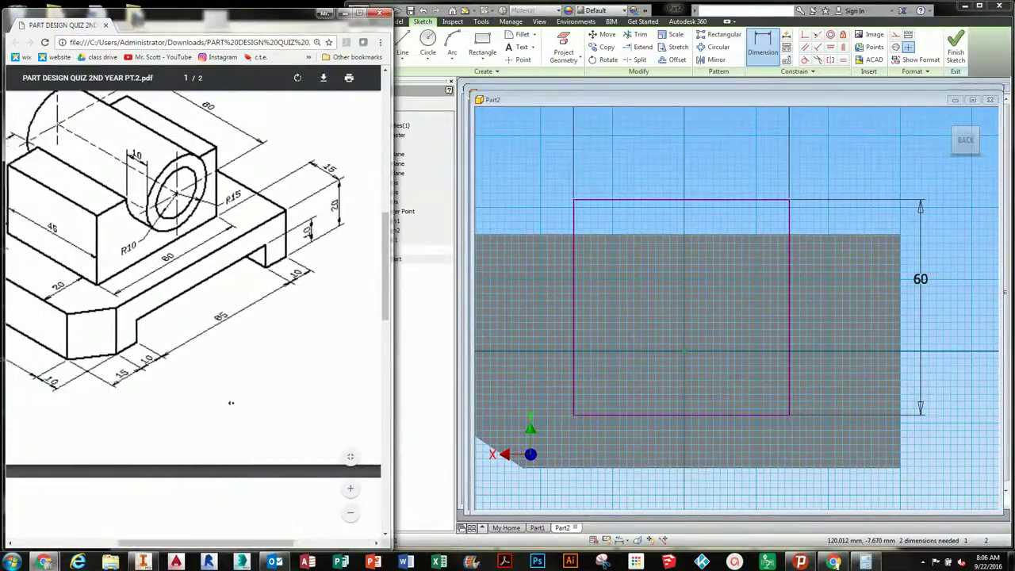
scroll(232, 405, up, 1)
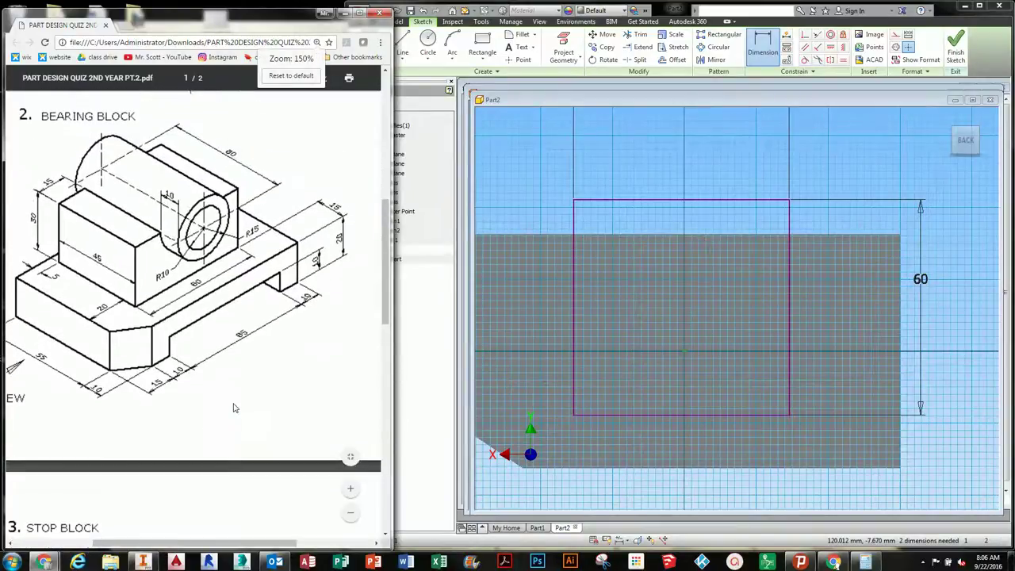
click(670, 337)
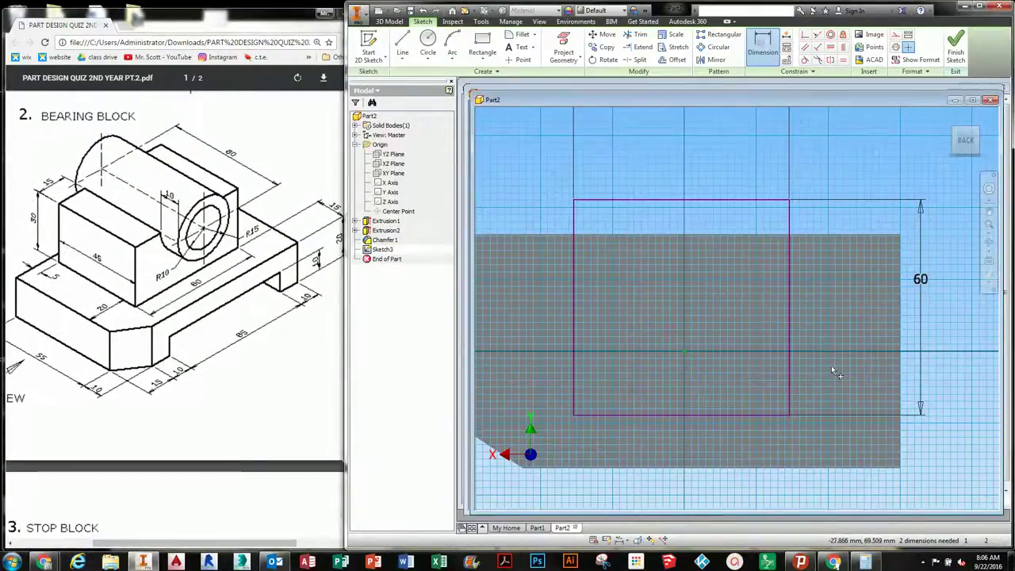
click(769, 417)
click(828, 467)
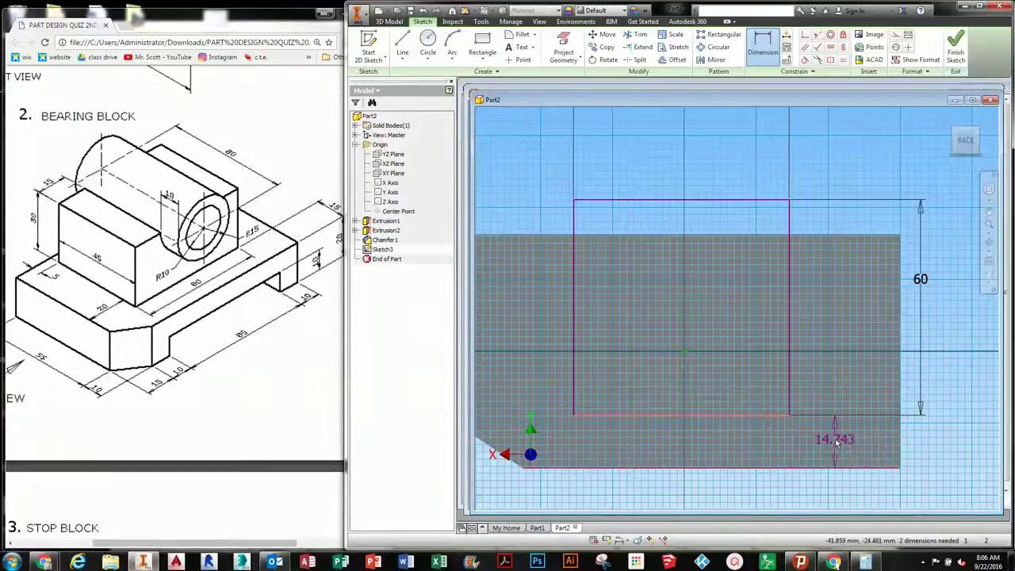
click(841, 446)
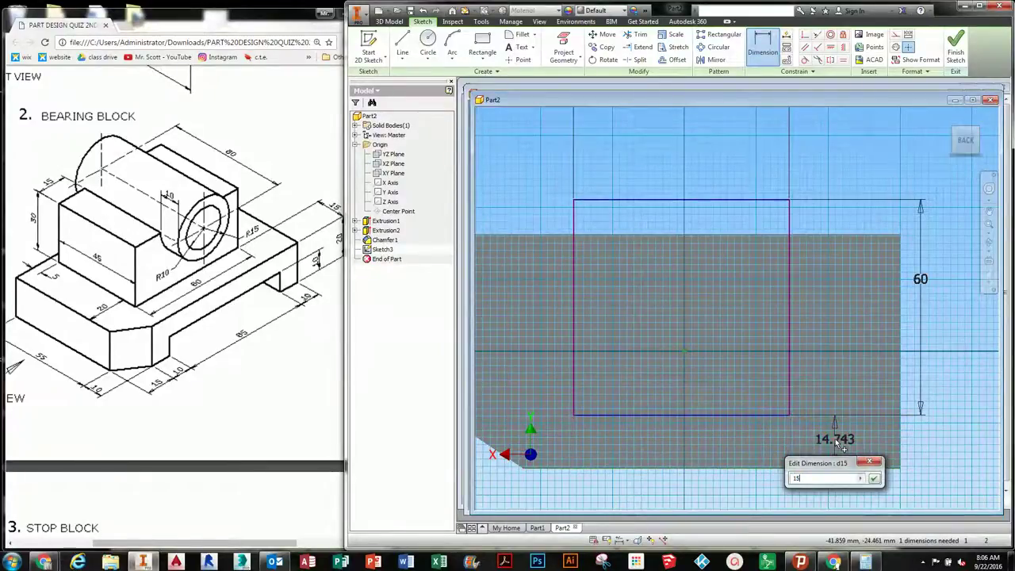
key(Return)
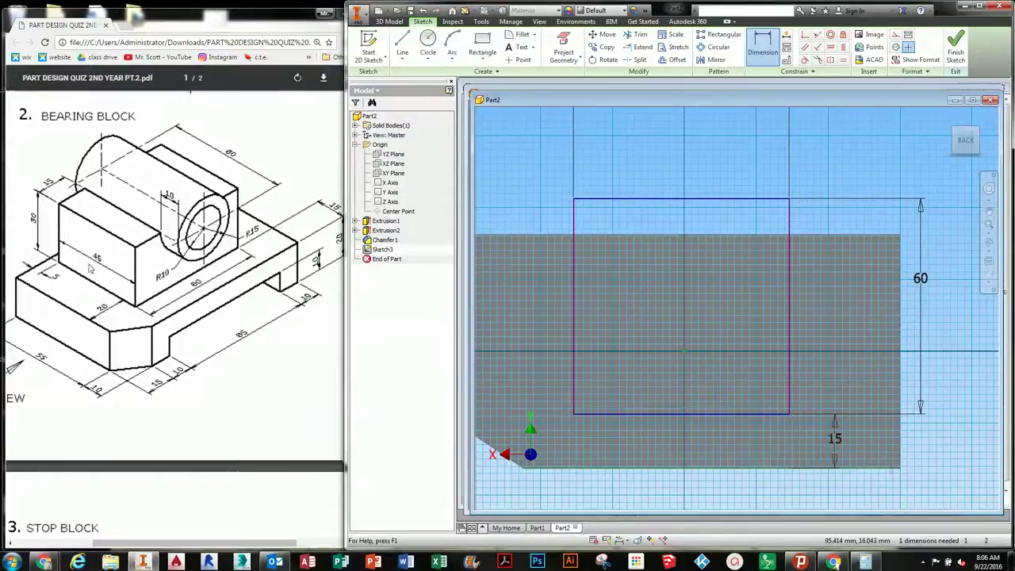
Set the rectangle's dimension across the base's width to 45 mm
double_click(922, 280)
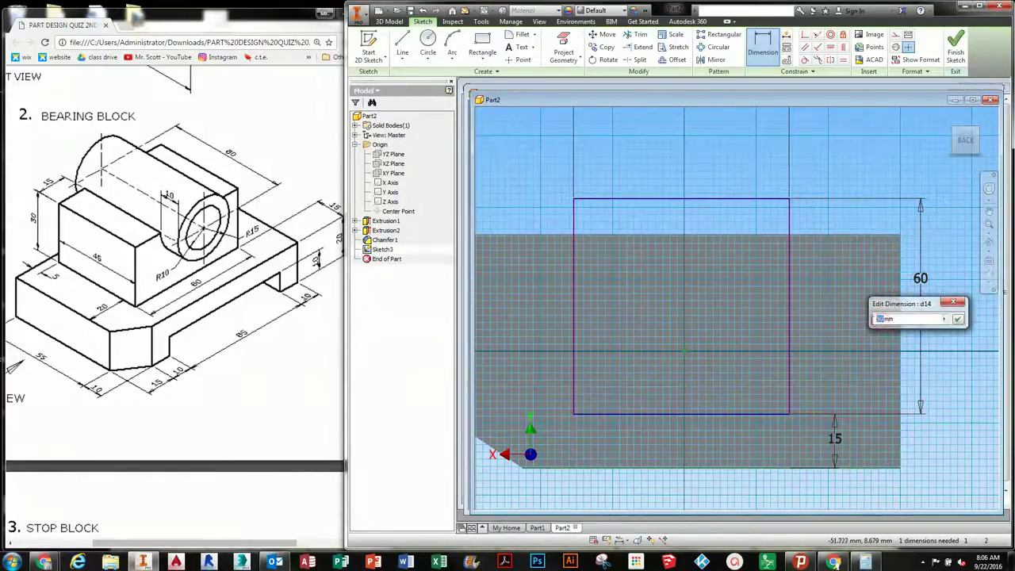
text(45)
key(Return)
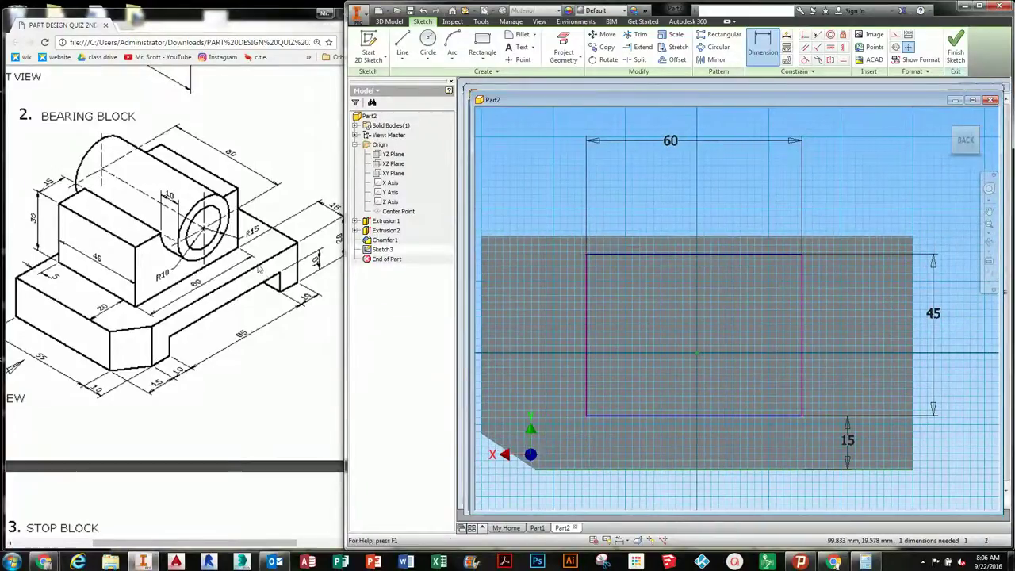
Dimension the rectangle's short side 20 mm from the base's short edge at the chamfered end
click(586, 316)
click(483, 317)
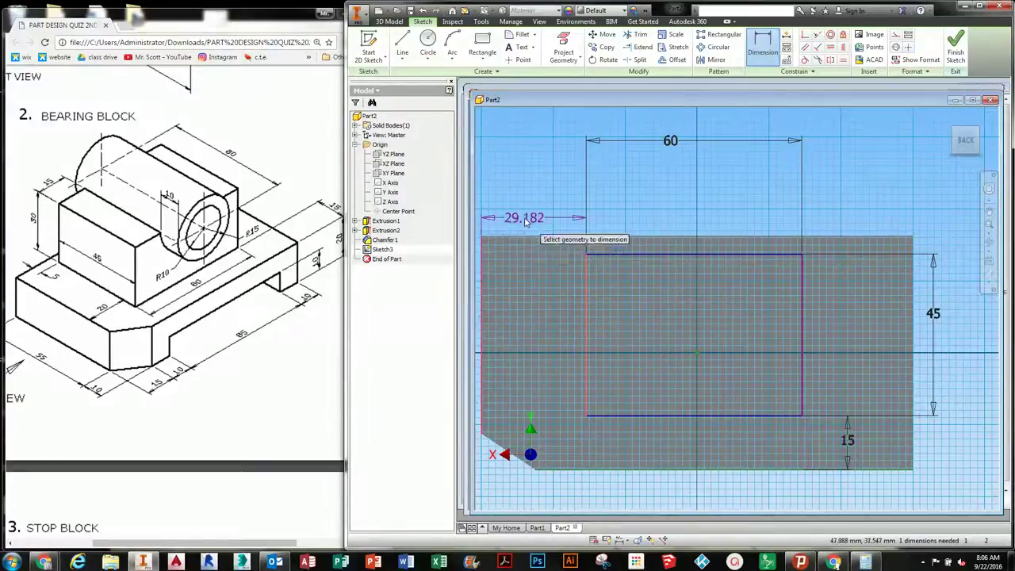
click(524, 220)
text(20)
key(Return)
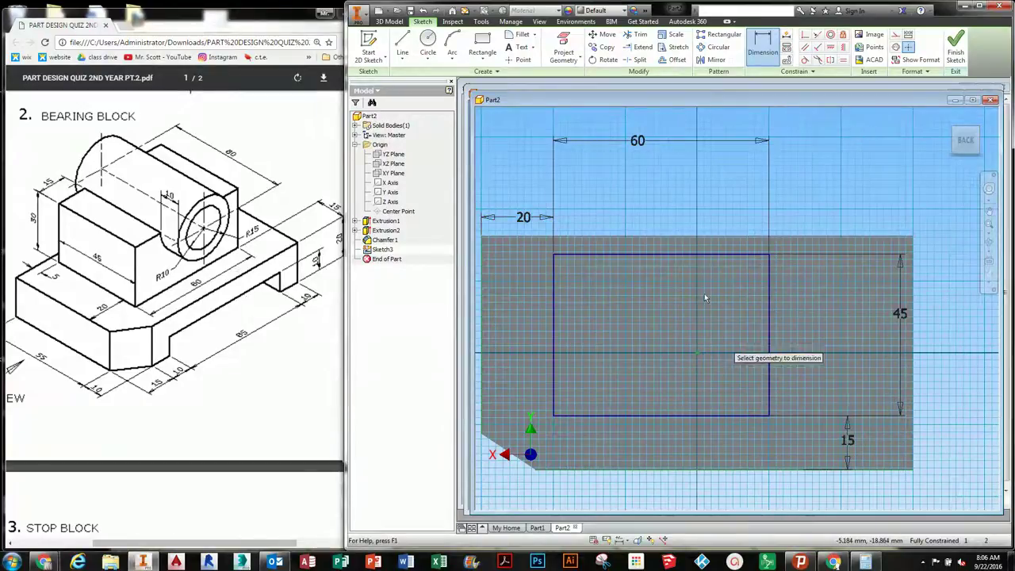
Finish the sketch and extrude the rectangle 30 mm upward from the base as the upper block
click(956, 44)
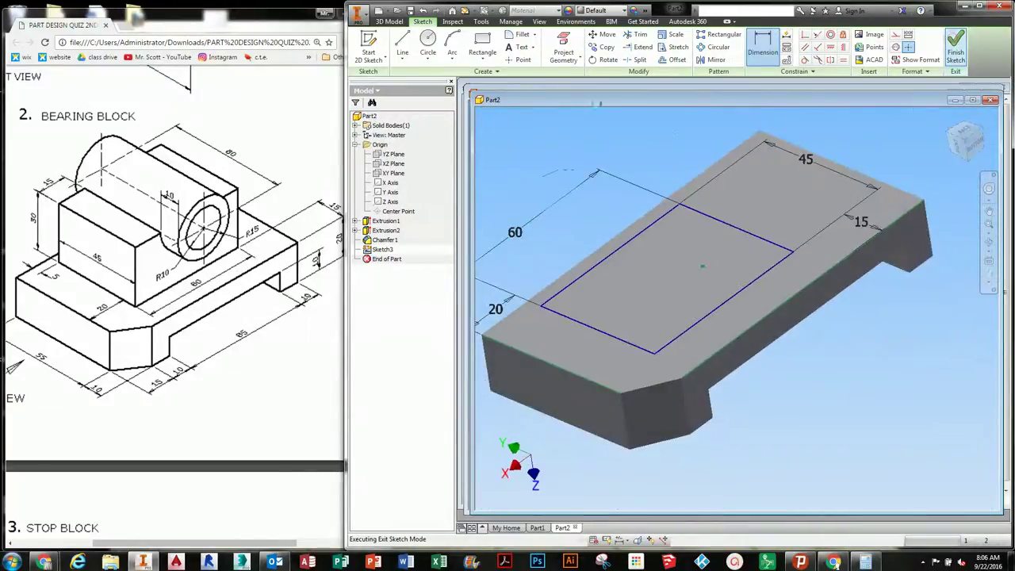
click(410, 41)
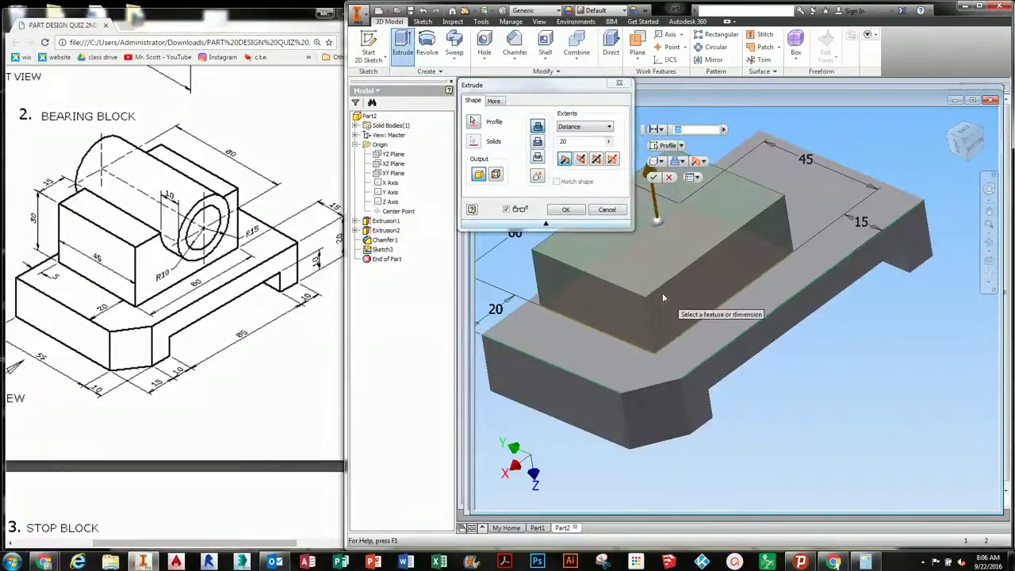
click(559, 141)
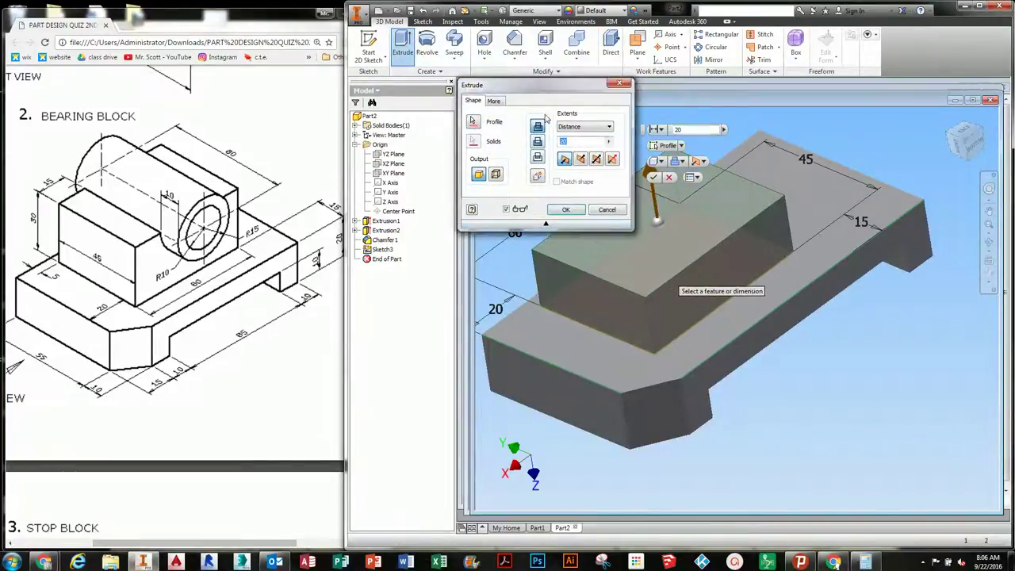
key(Return)
Start a sketch on the upper block's 60 mm long side face, on the side of the base's chamfered corner
shift+middle_drag(698, 301, 781, 340)
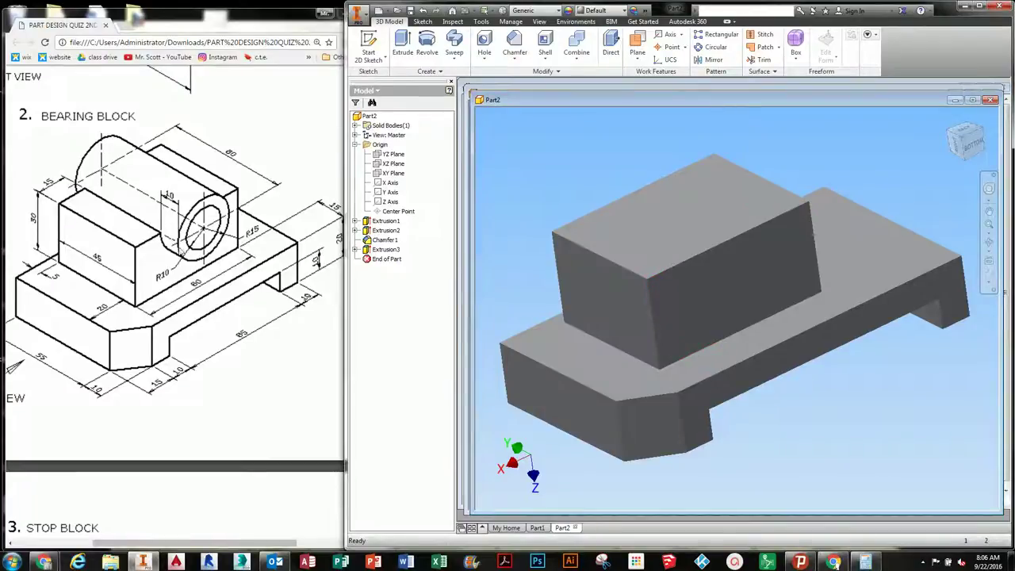
click(668, 283)
click(713, 272)
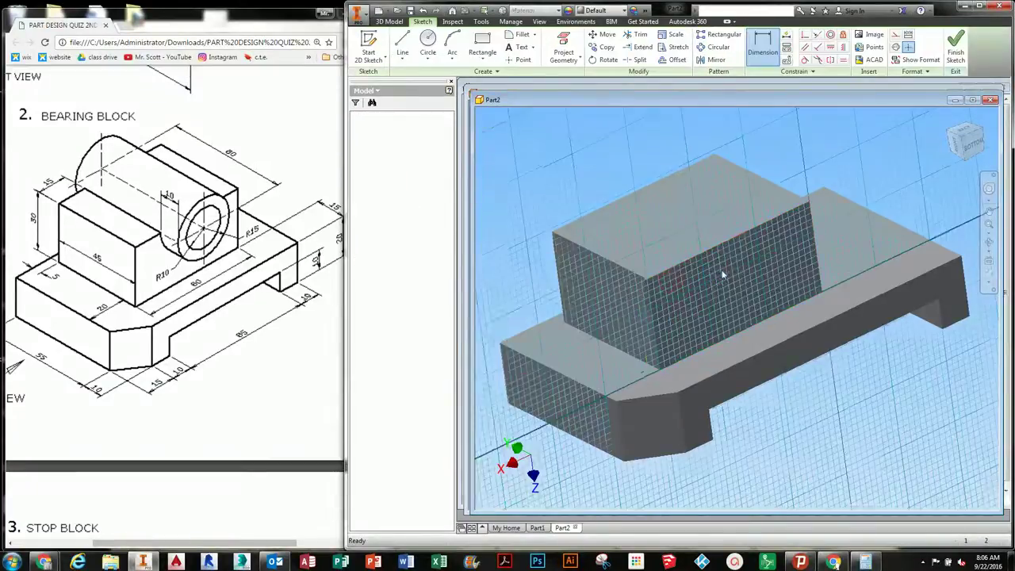
scroll(691, 330, up, 3)
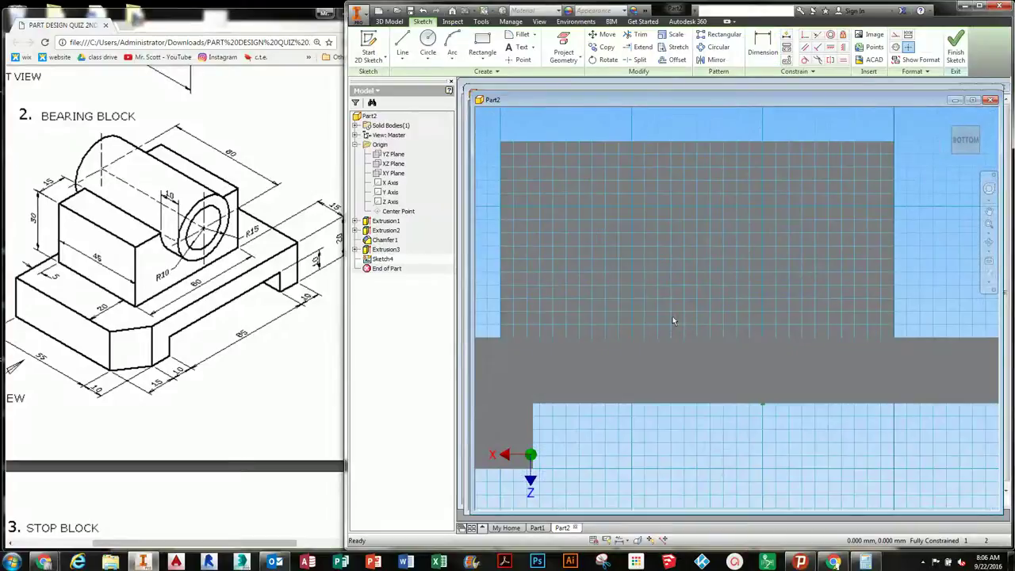
Sketch a 30 mm diameter circle around the middle of the upper block's side face
click(427, 42)
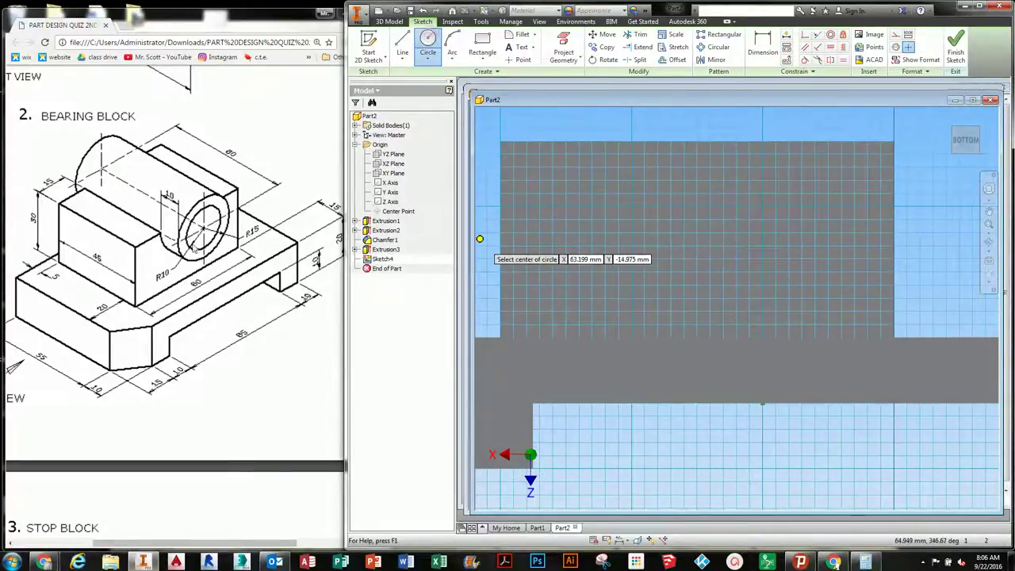
click(700, 233)
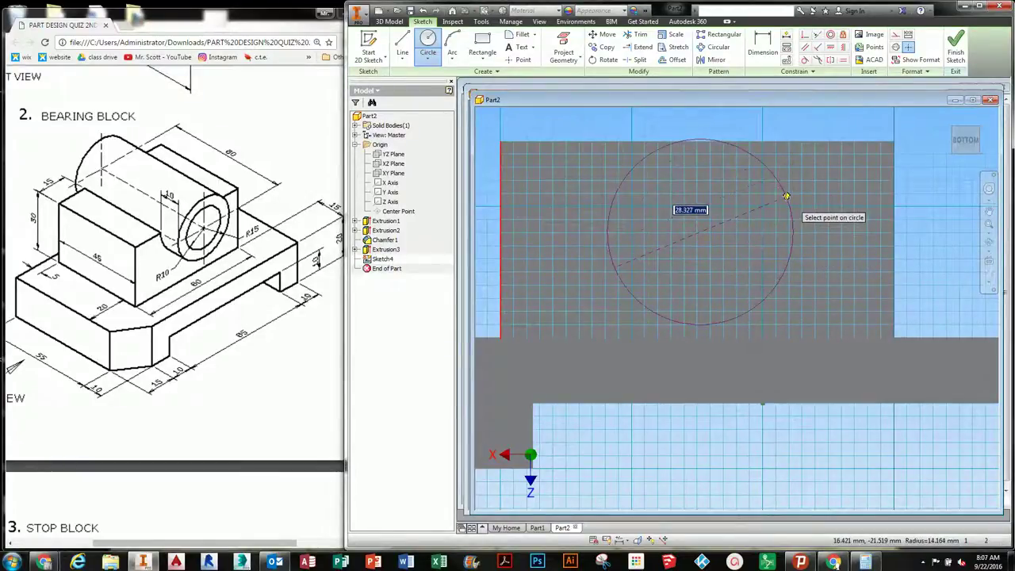
text(30)
key(Return)
scroll(773, 222, up, 1)
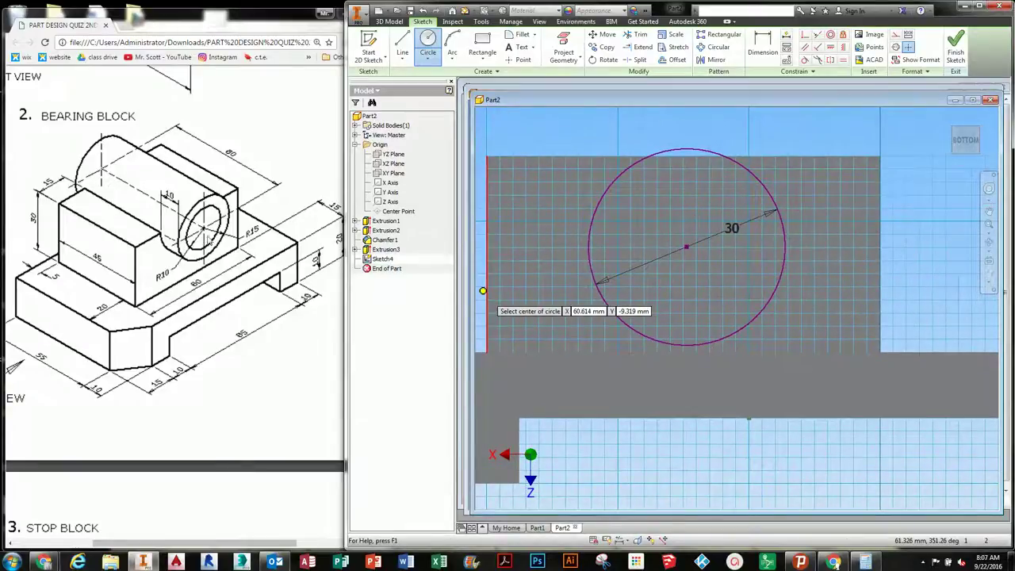
middle_drag(687, 236, 680, 257)
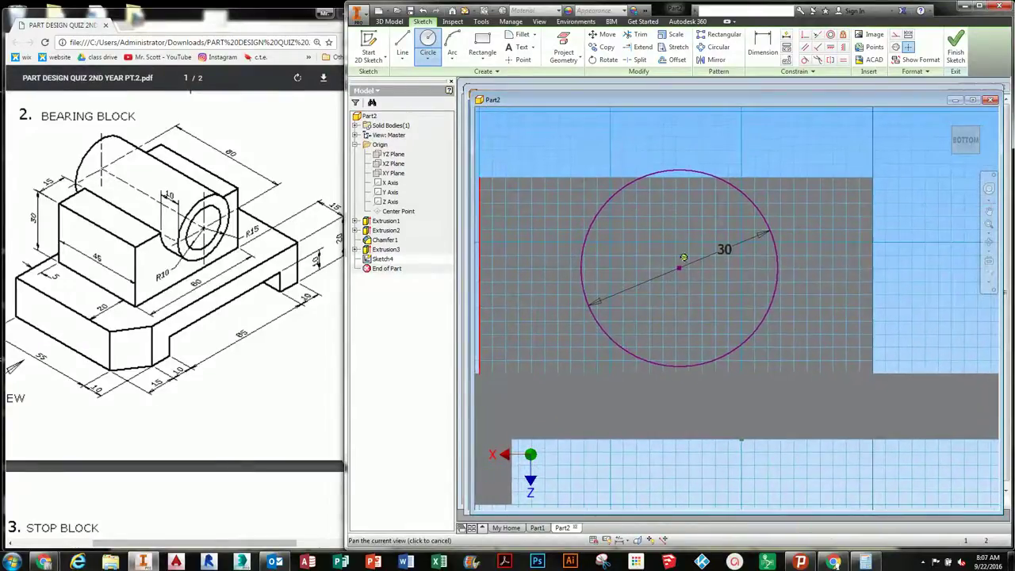
Constrain the circle's center point coincident with the upper block's top edge
key(d)
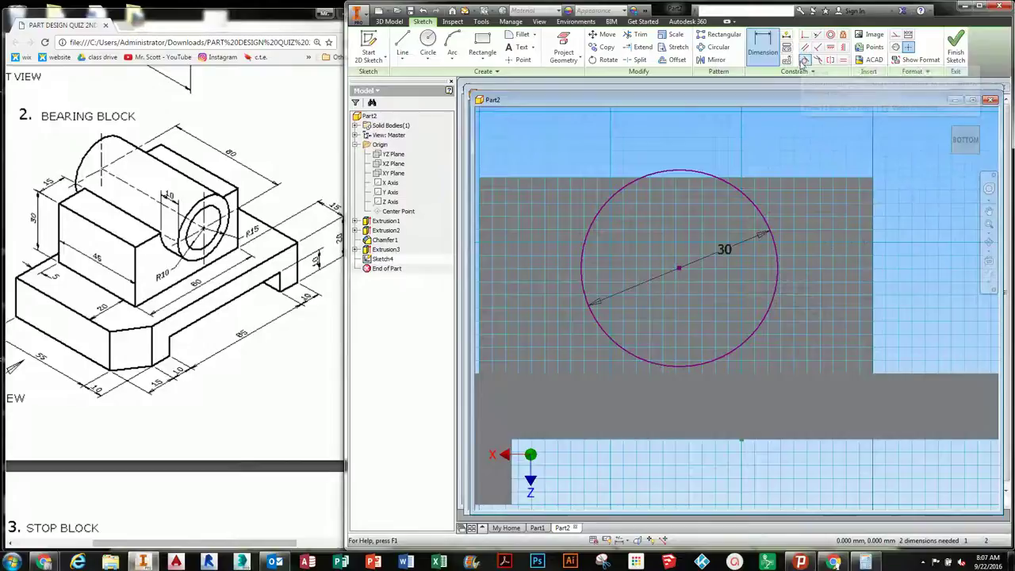
click(805, 35)
click(678, 269)
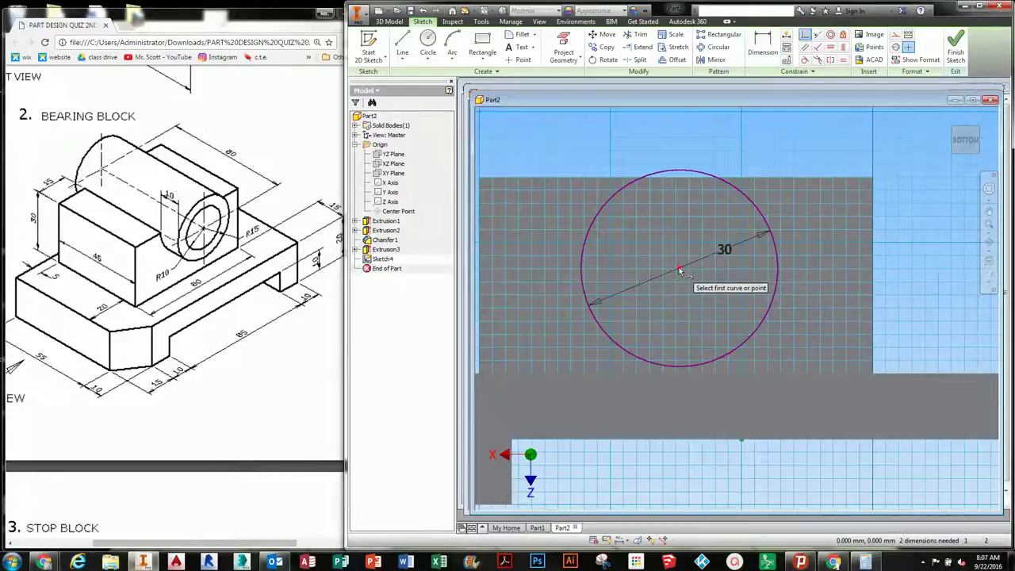
click(666, 178)
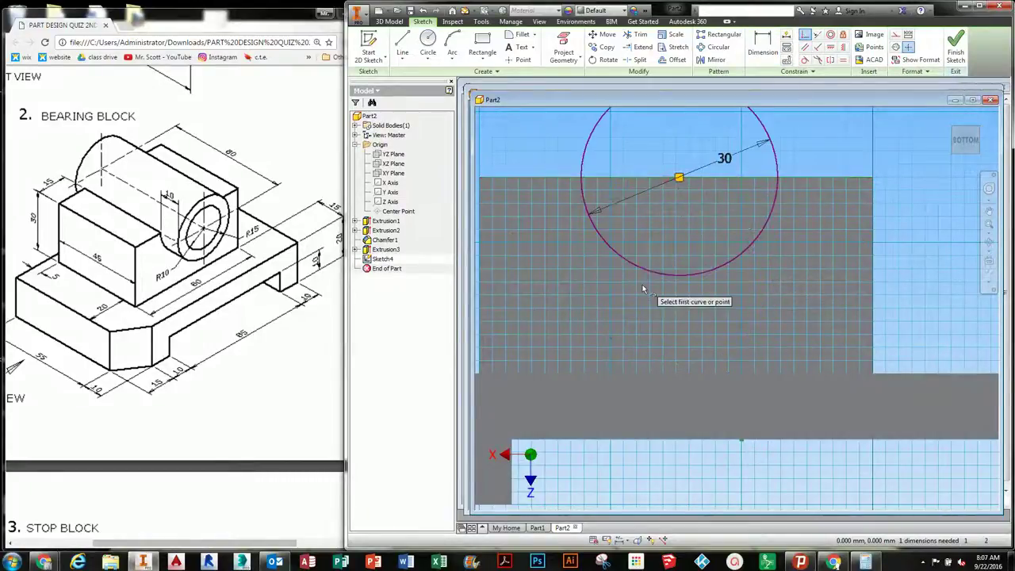
middle_drag(662, 244, 651, 318)
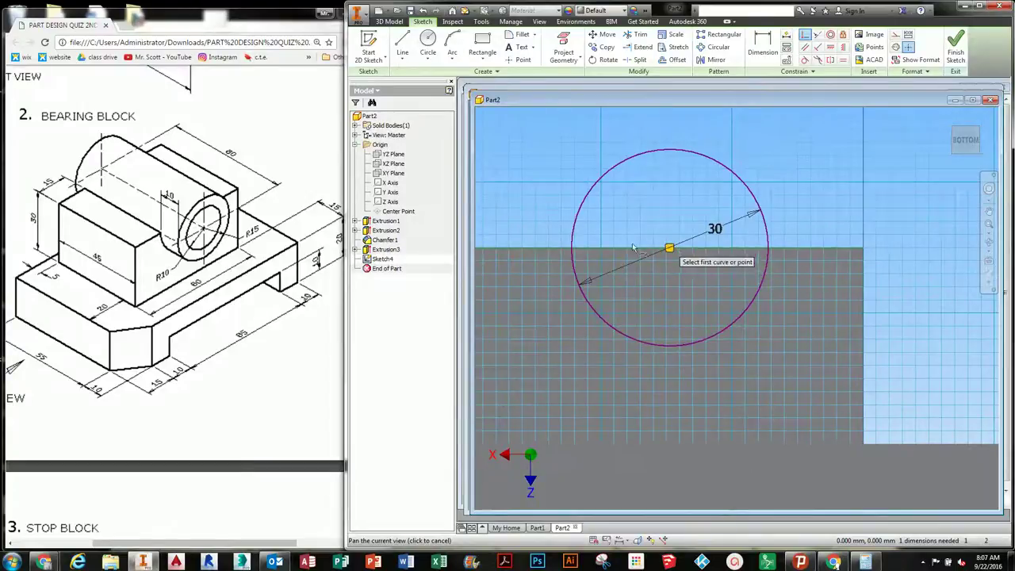
middle_drag(689, 211, 723, 207)
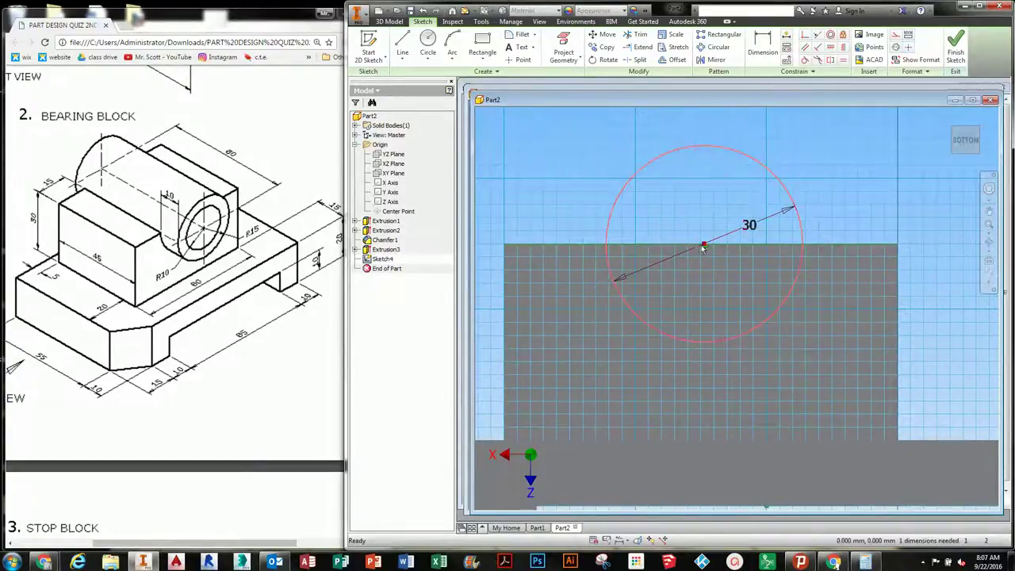
middle_drag(714, 269, 728, 263)
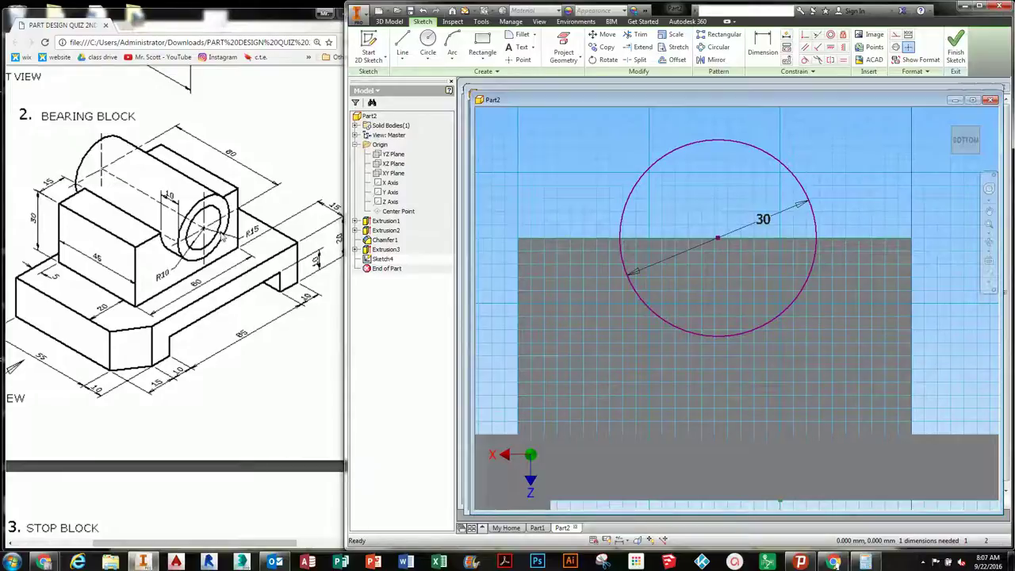
Finish the sketch and start an asymmetric two-direction extrusion of the 30 mm circle on the upper block
click(955, 48)
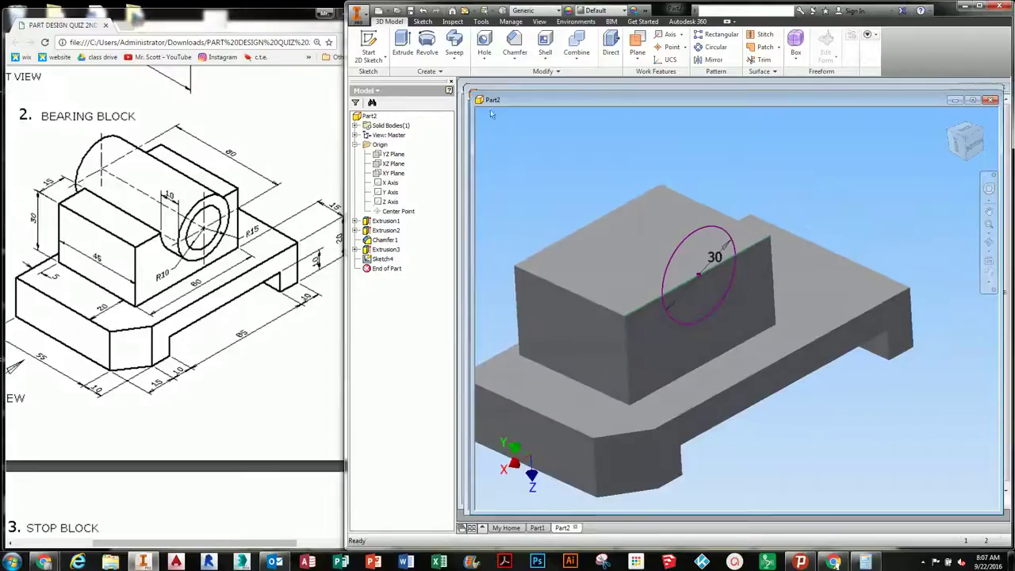
click(403, 44)
middle_drag(697, 267, 740, 268)
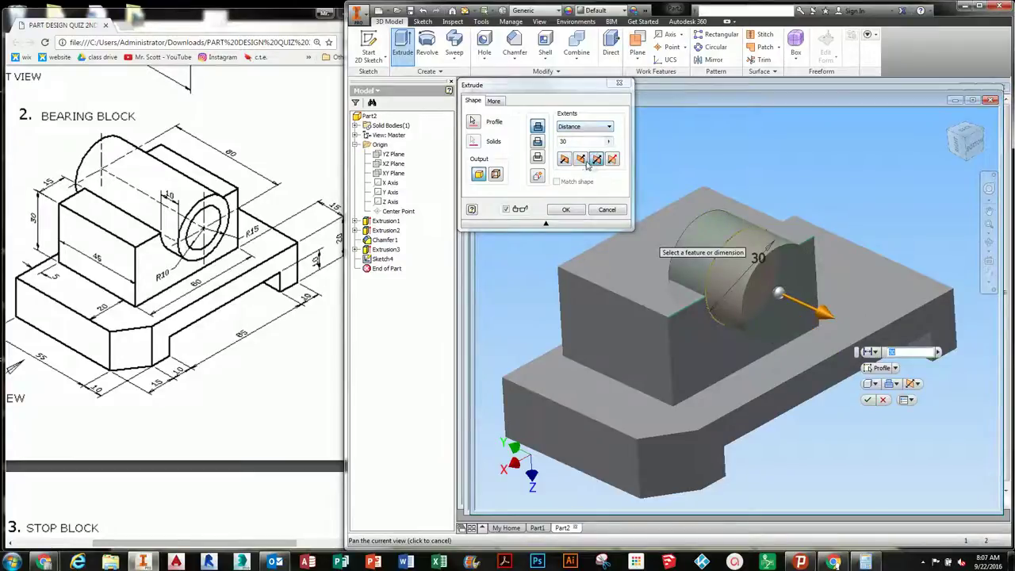
click(581, 160)
click(565, 159)
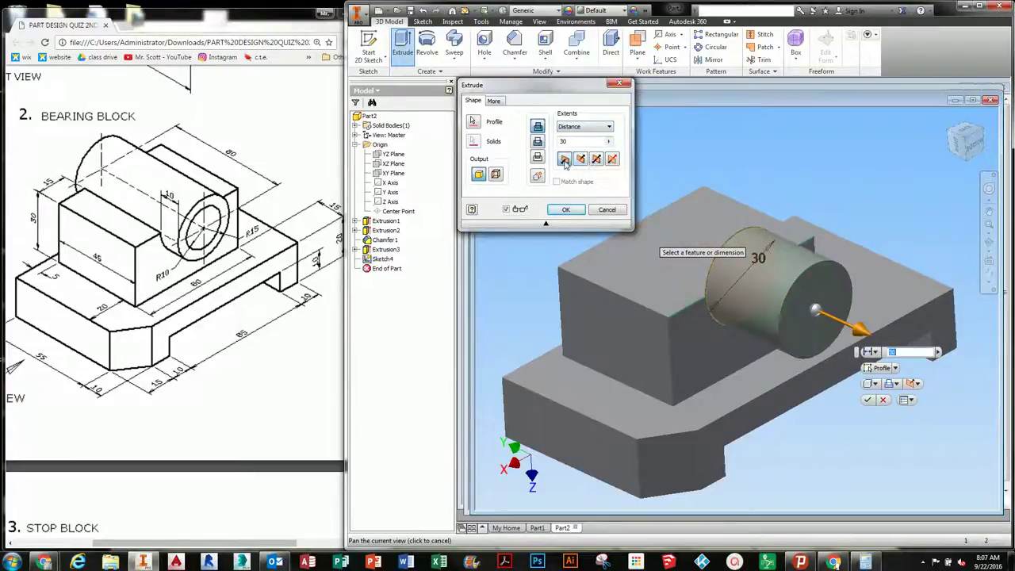
click(612, 159)
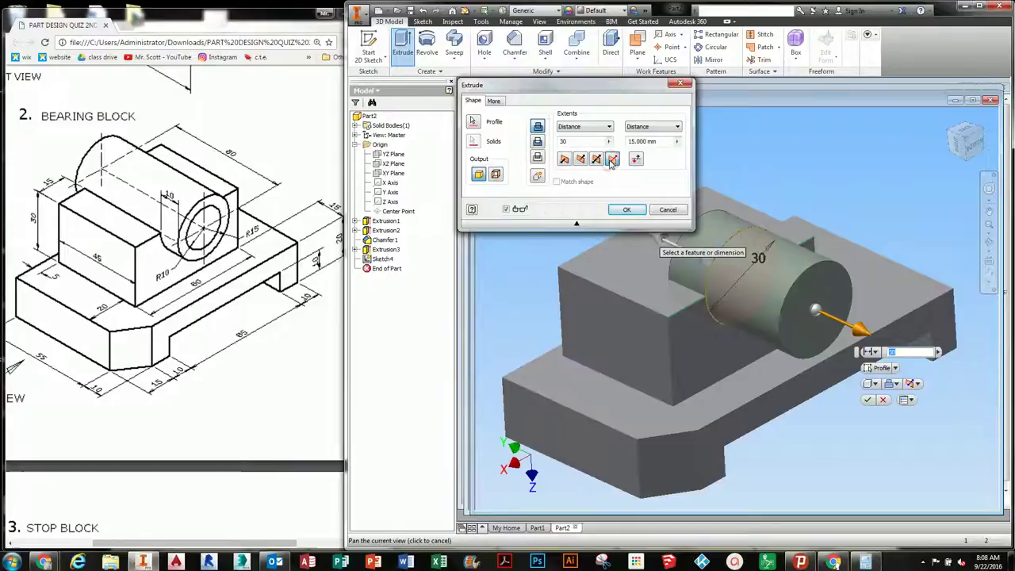
mouse_move(792, 305)
middle_down()
mouse_move(820, 337)
mouse_move(782, 321)
middle_up()
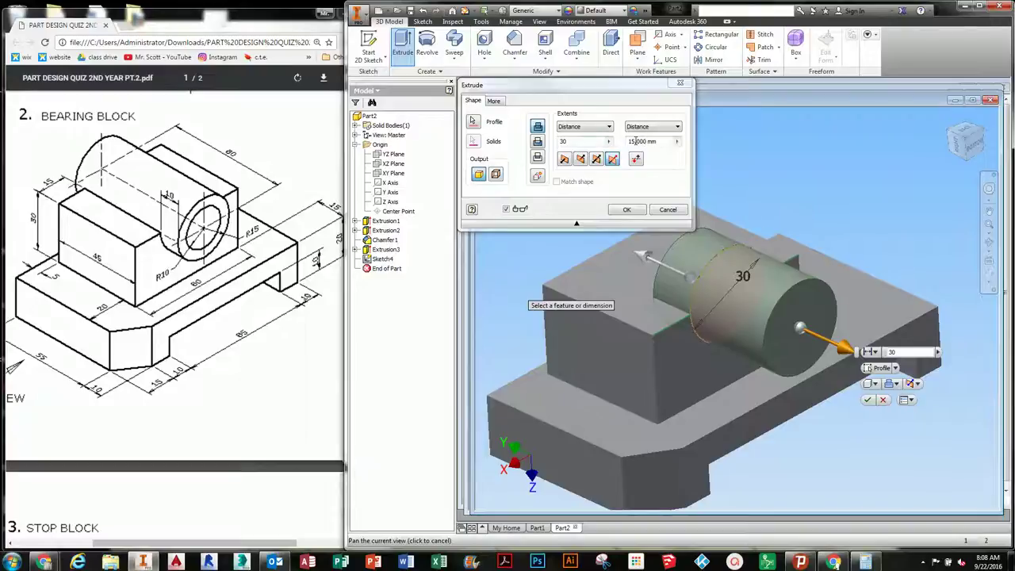
Extrude the circle 10 mm outward from the block face and 60 mm in the opposite direction as the bearing cylinder
drag(646, 141, 626, 144)
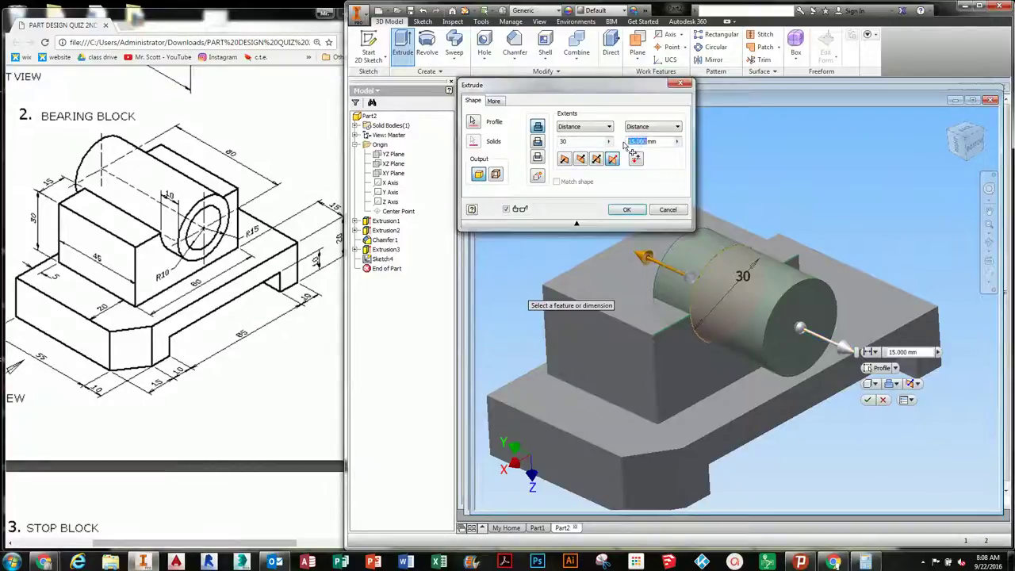
click(591, 143)
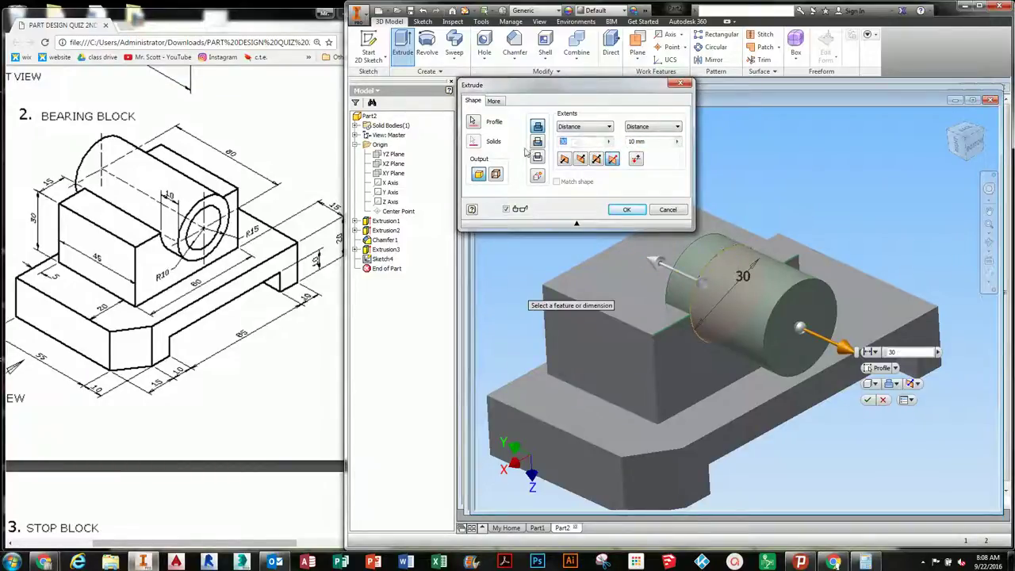
click(648, 141)
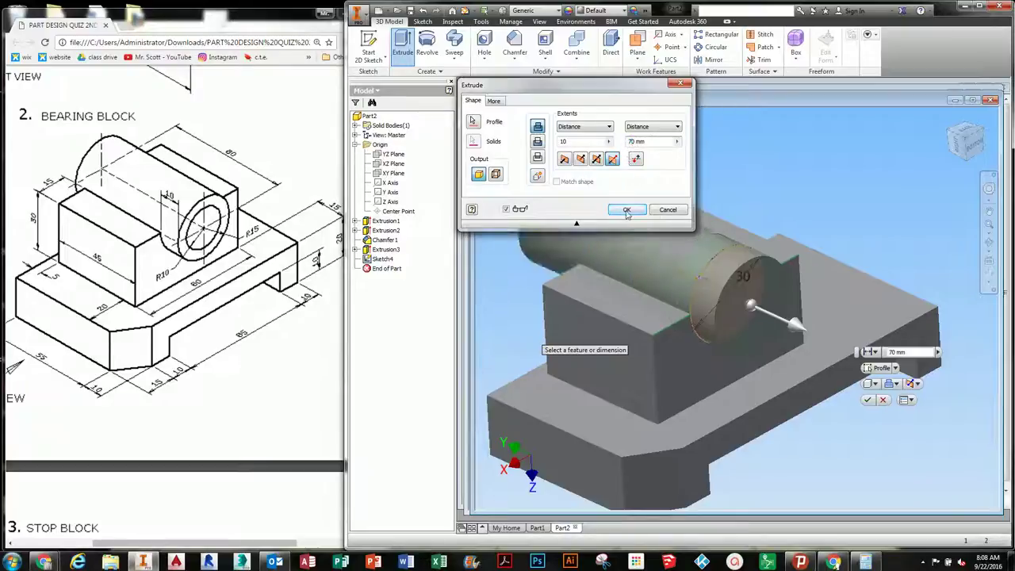
shift+middle_drag(634, 261, 678, 283)
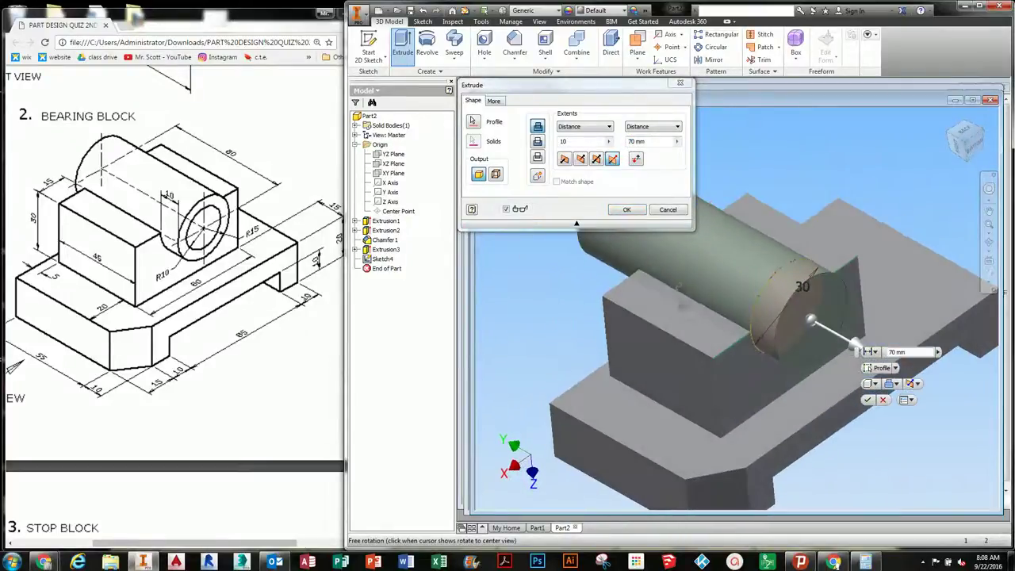
double_click(630, 142)
text(60)
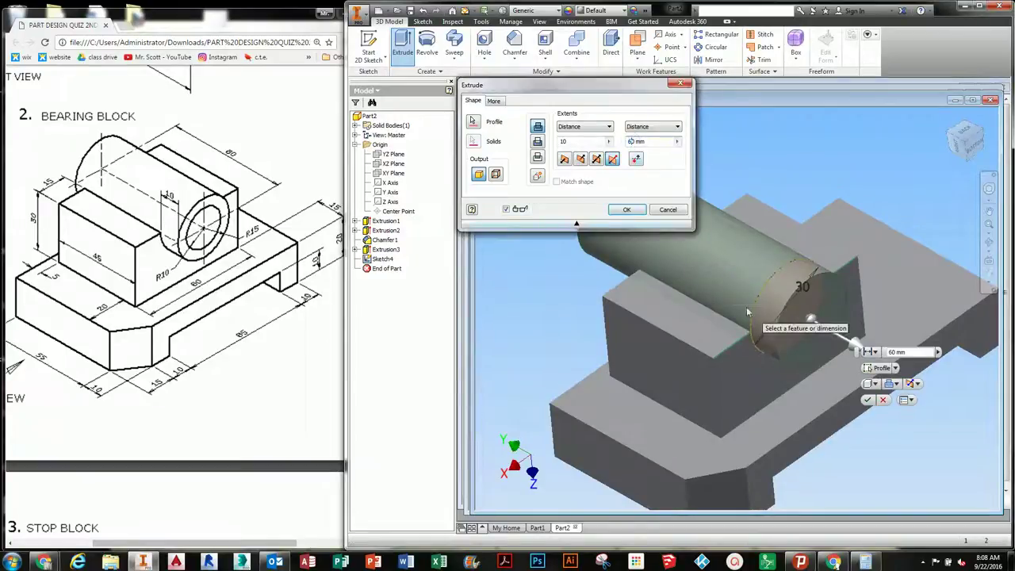
click(639, 210)
shift+middle_drag(640, 210, 595, 301)
Start a sketch on the cylinder's protruding end face and project the face's circular edge
shift+middle_drag(770, 315, 744, 309)
click(745, 308)
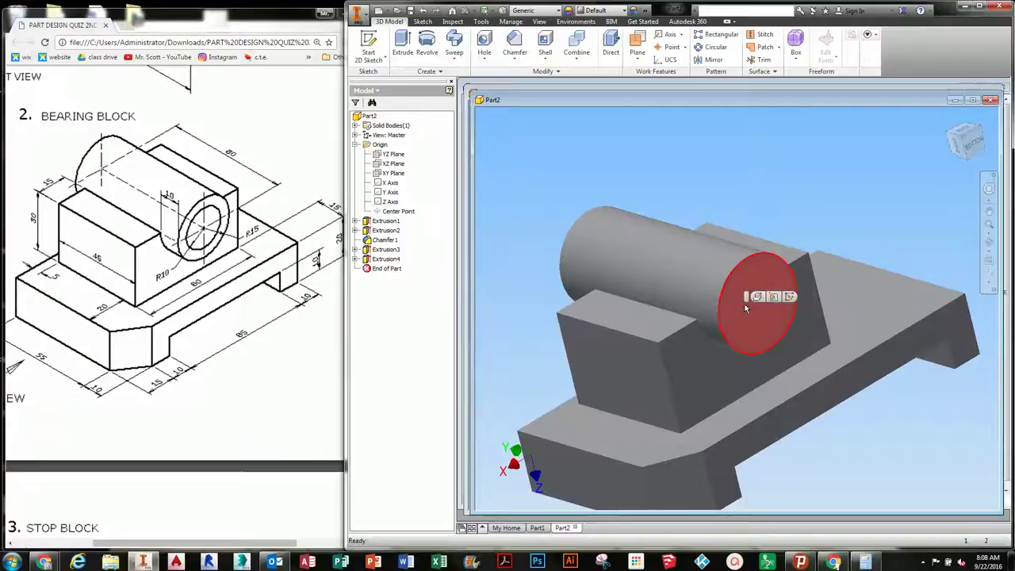
click(790, 297)
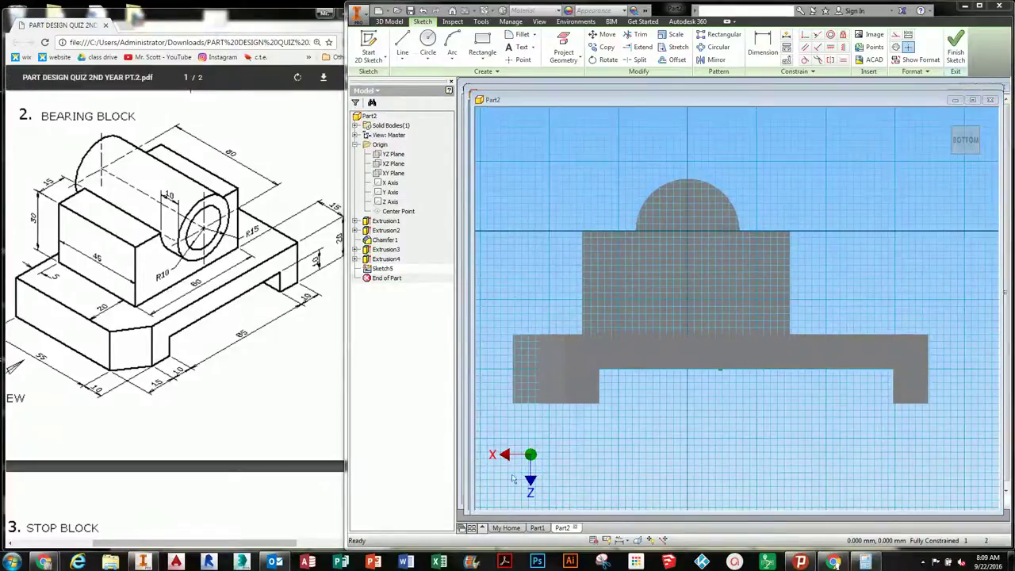
click(563, 50)
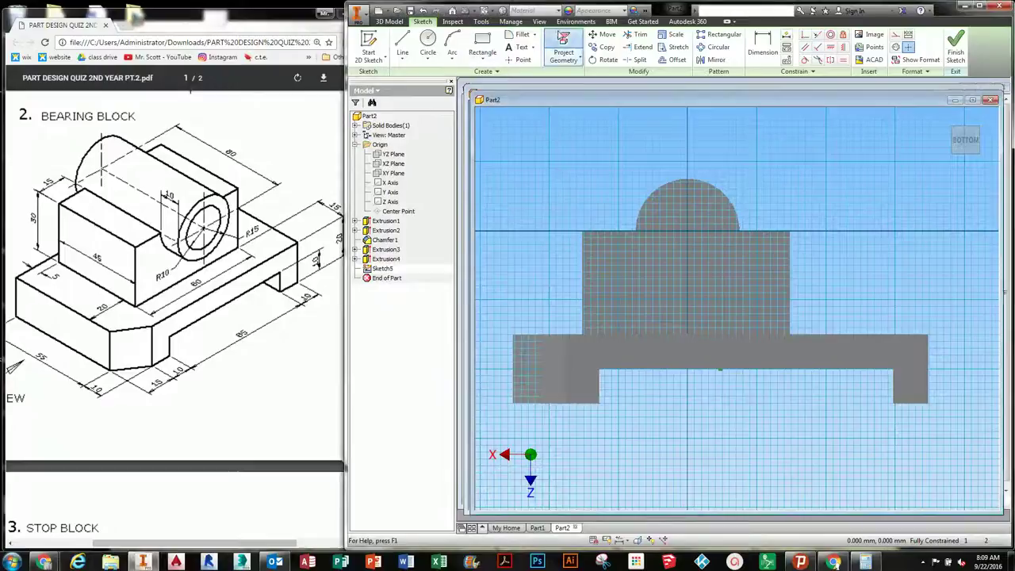
scroll(680, 204, up, 3)
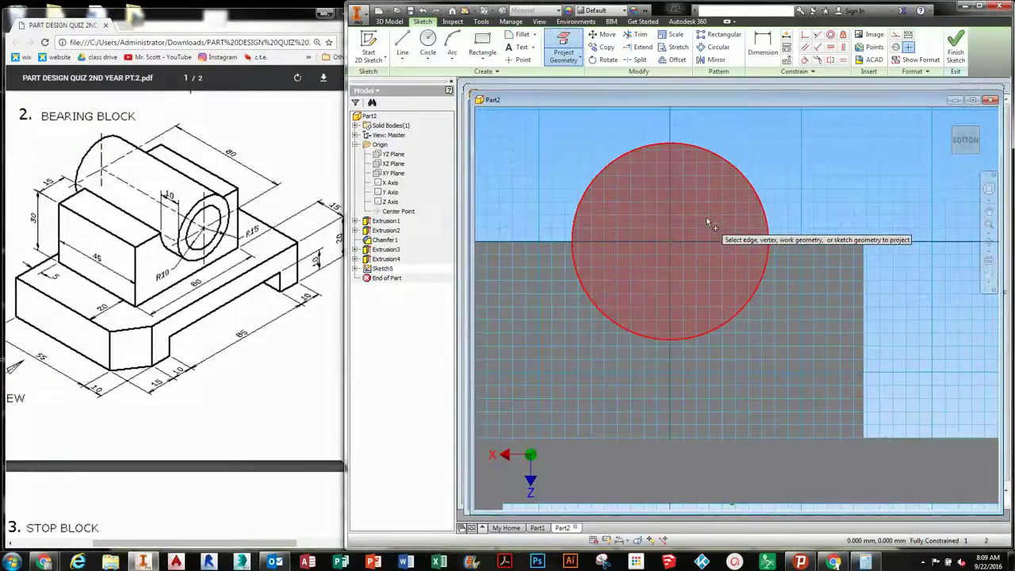
Sketch a 20 mm diameter circle centered on the cylinder's end face
click(428, 40)
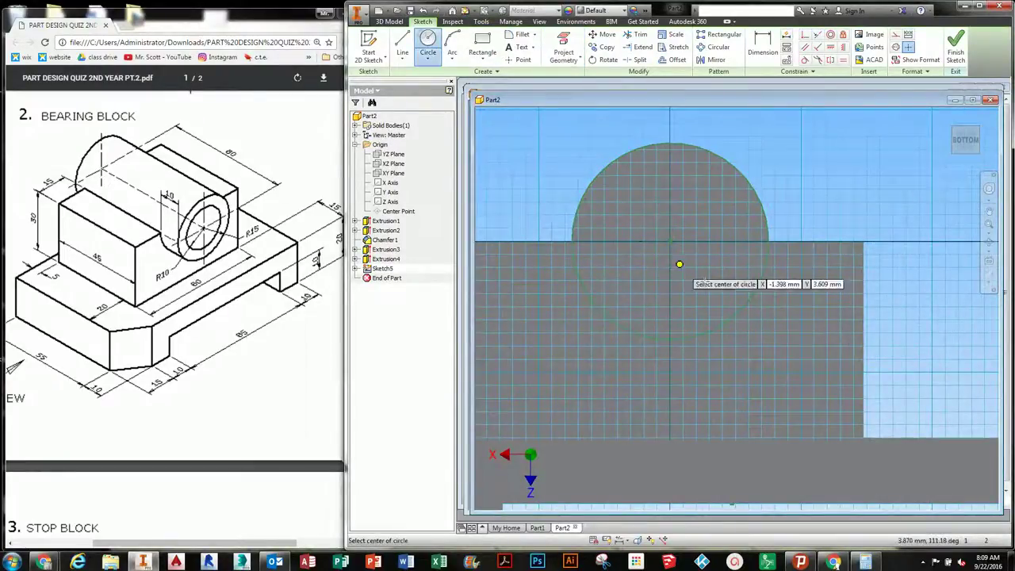
click(671, 241)
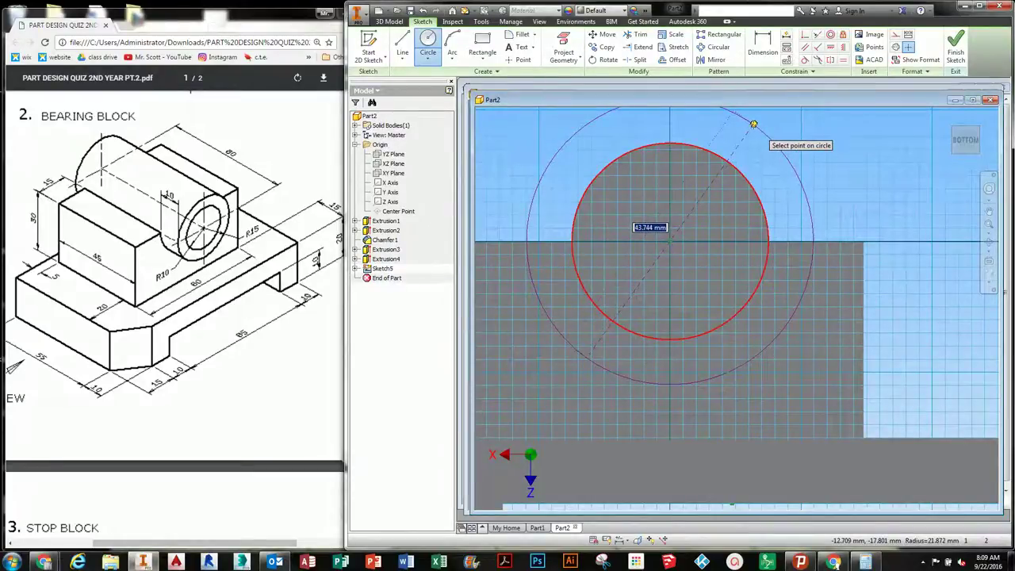
text(20)
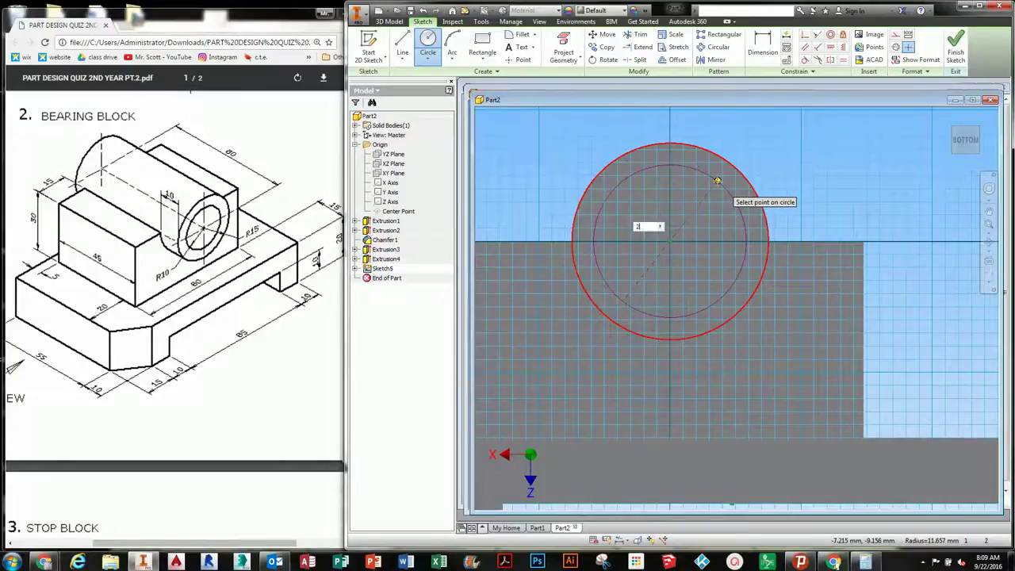
key(Return)
Finish the sketch and cut the 20 mm circle into the cylinder with Extrude to form the bearing's bore
click(955, 48)
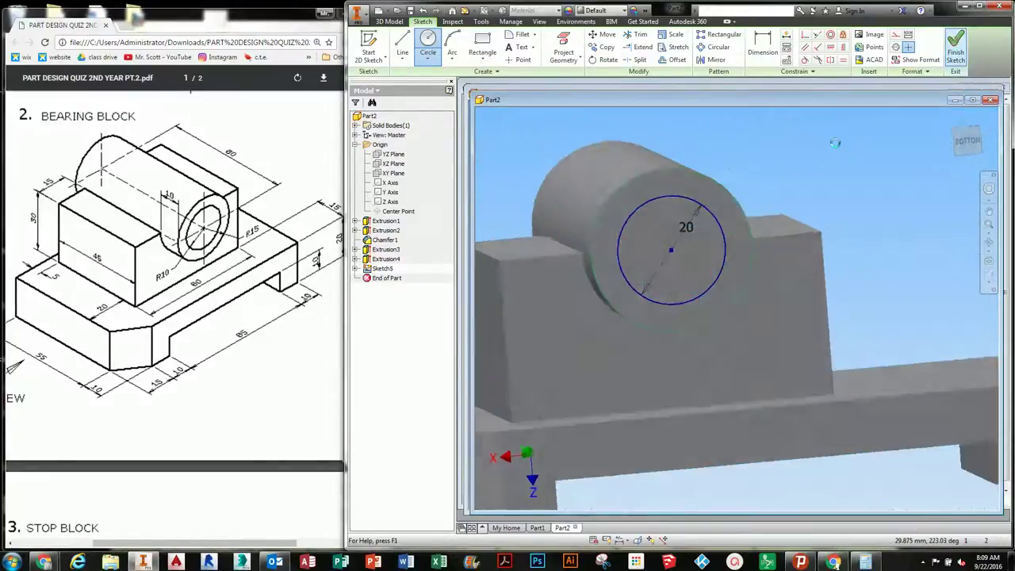
click(402, 46)
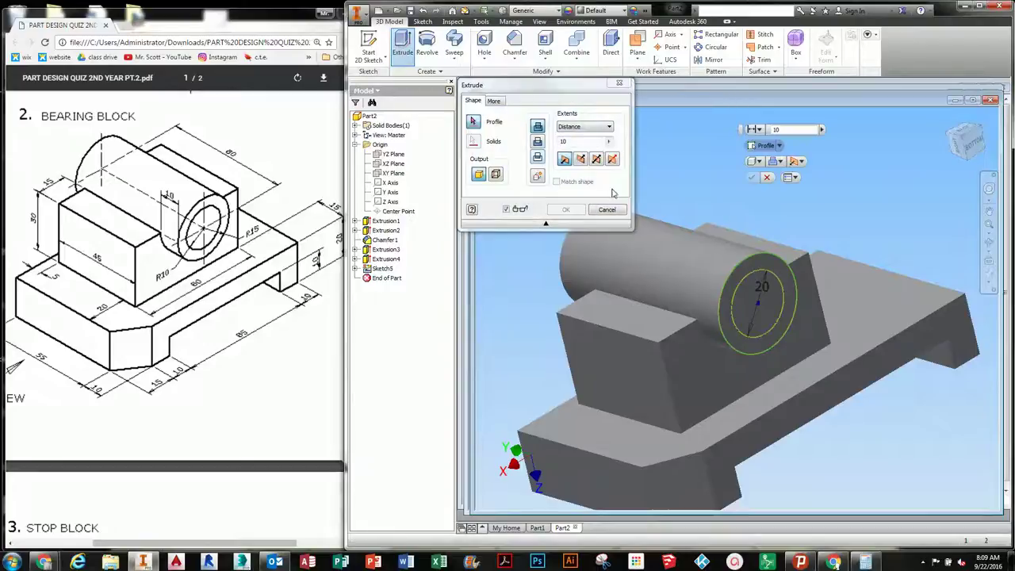
click(745, 297)
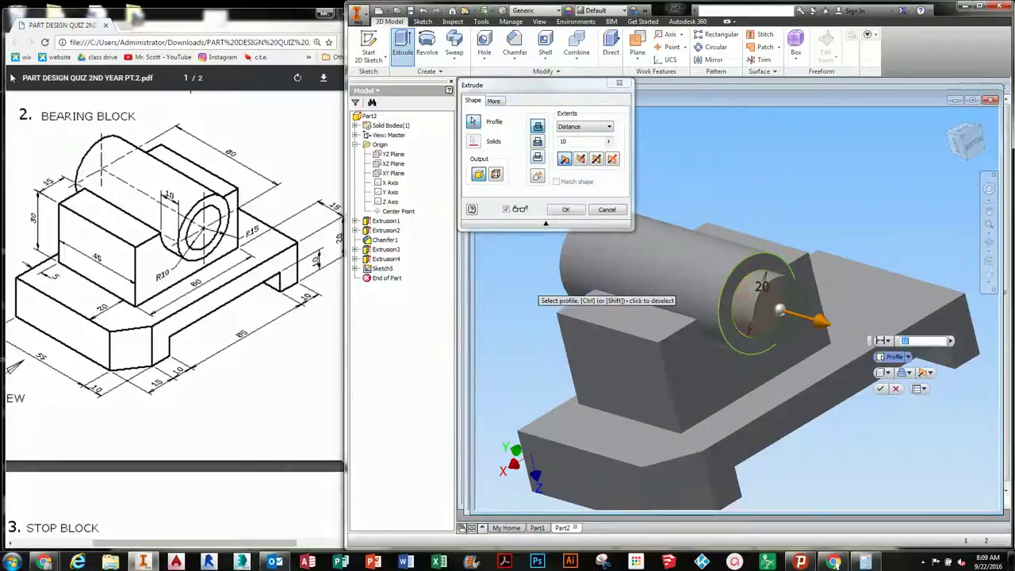
key(Return)
shift+middle_drag(808, 452, 742, 383)
scroll(741, 382, up, 3)
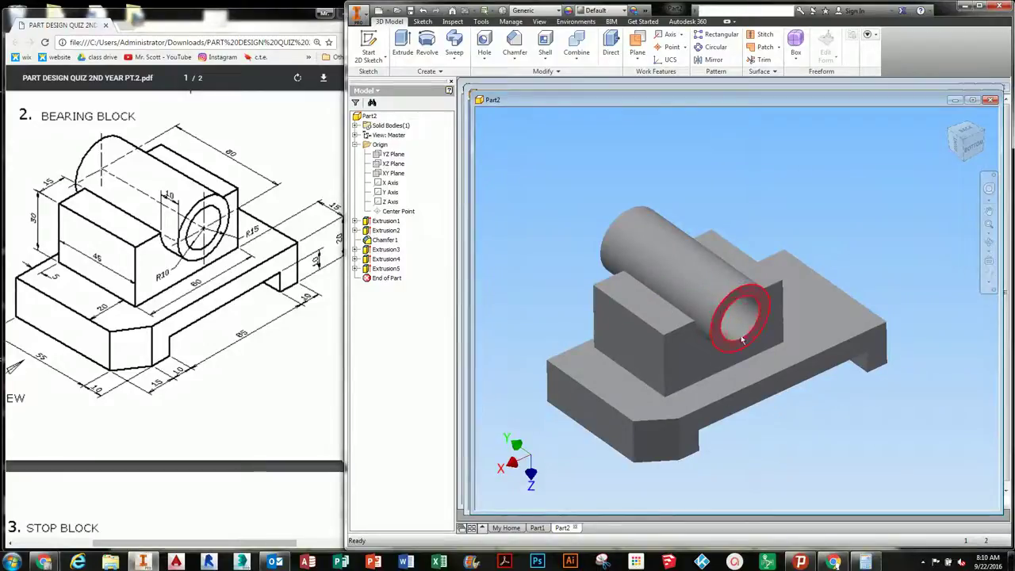
Bring the drawing of part 3, STOP BLOCK, into view in the quiz PDF
middle_click(169, 391)
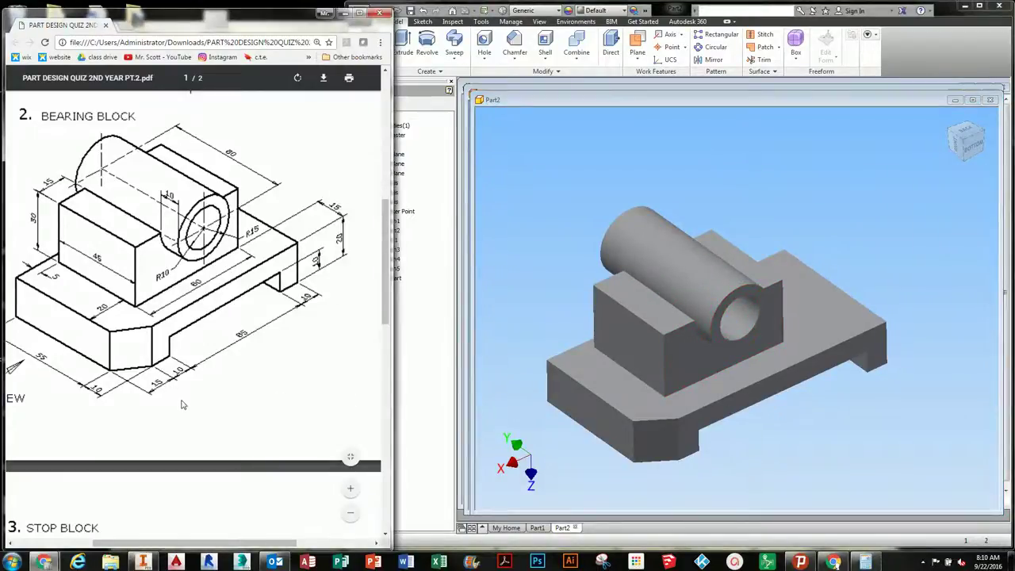
scroll(182, 404, down, 4)
middle_click(242, 381)
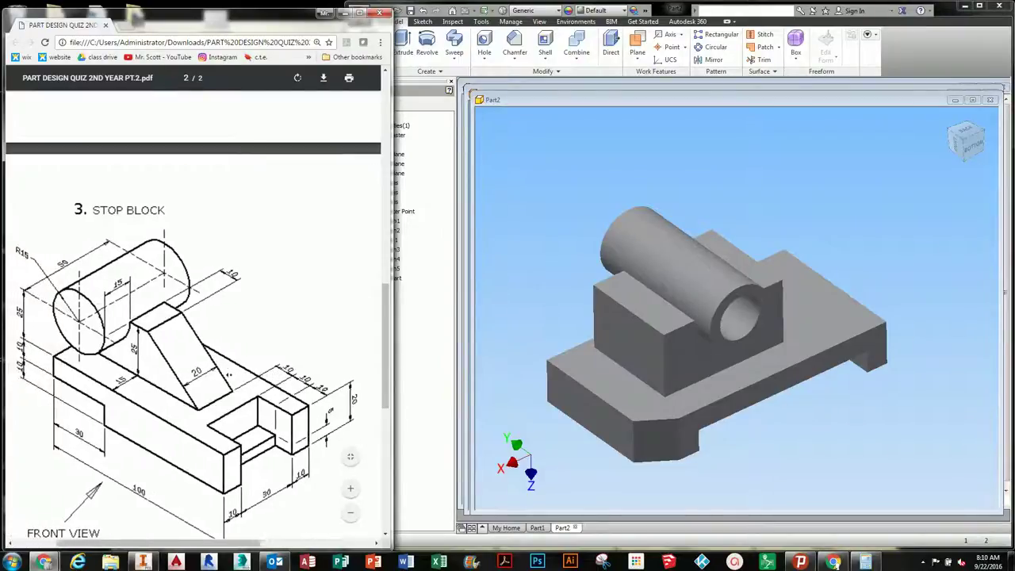
click(547, 227)
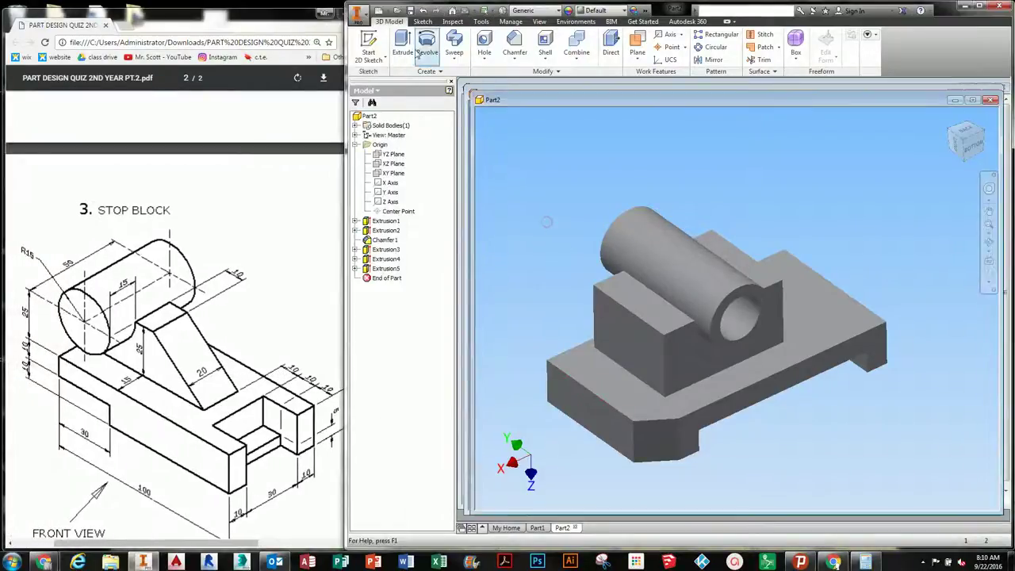
Create a new part file from the metric Standard (mm).ipt template
click(355, 12)
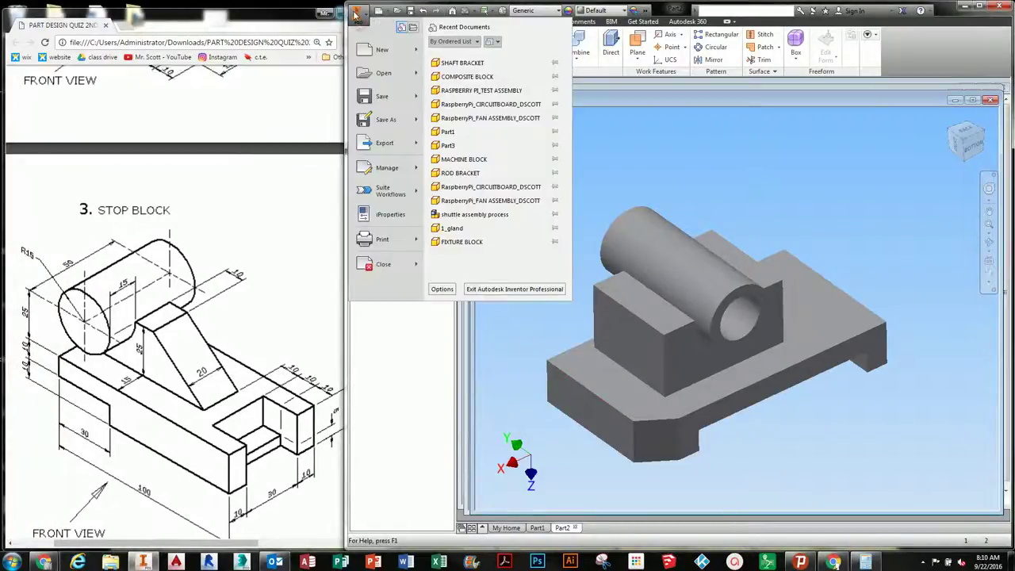
click(381, 49)
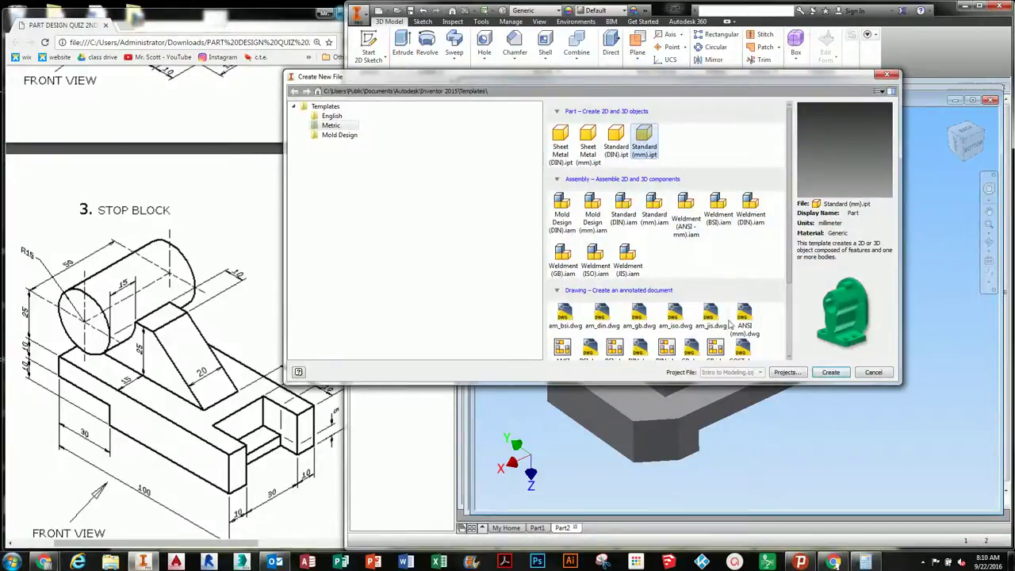
click(829, 373)
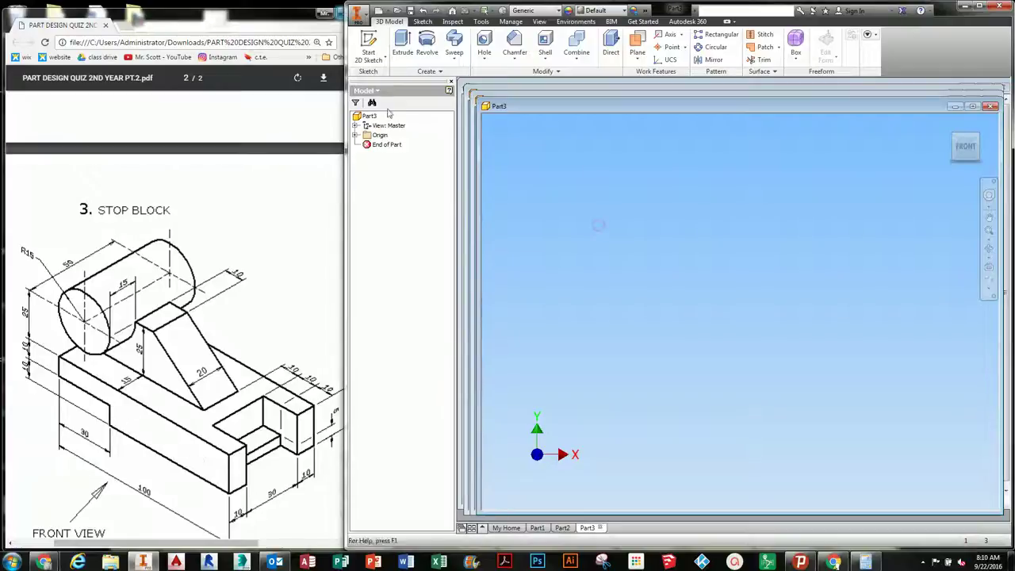
Start a 2D sketch on the new part's XY plane
click(356, 135)
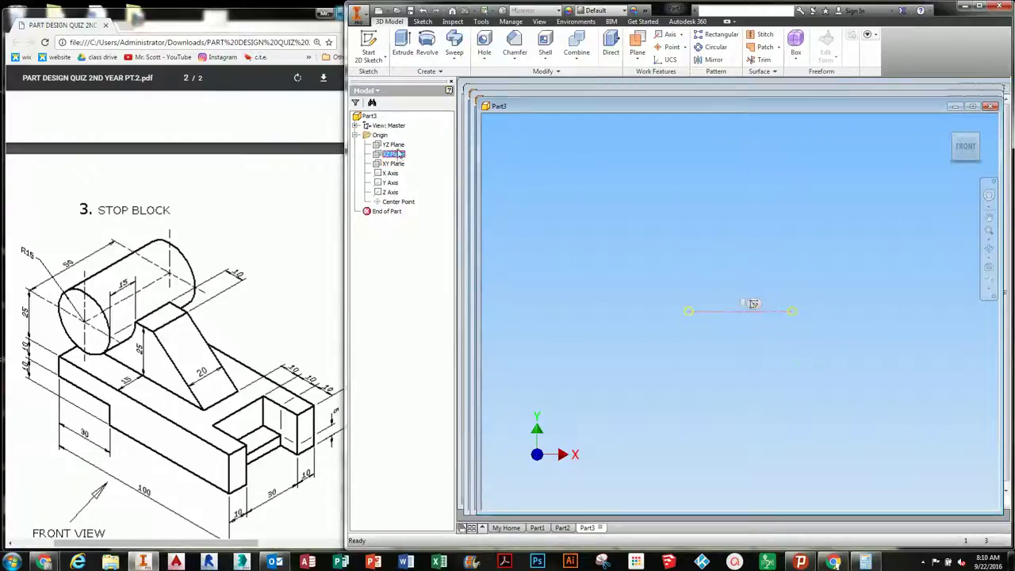
click(393, 164)
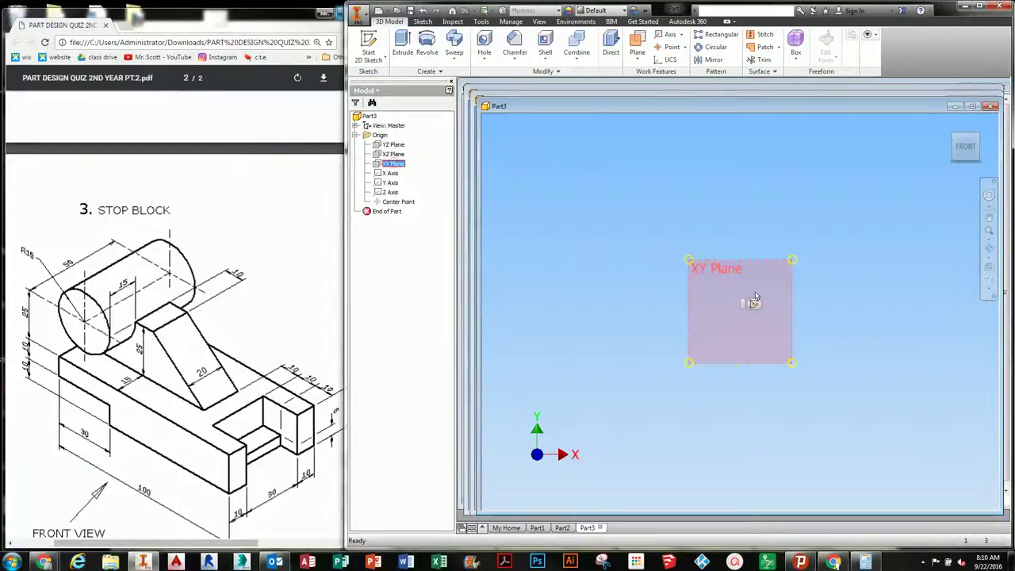
click(753, 304)
scroll(754, 309, up, 2)
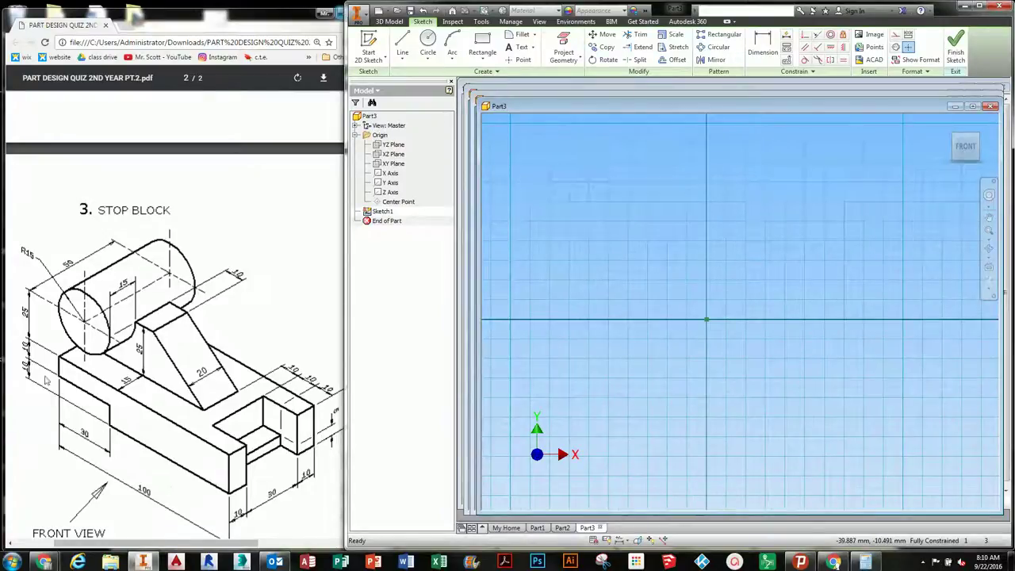
Sketch a rectangle about 63 mm long with its lower edge on the horizontal axis, spanning both sides of the origin
key(r)
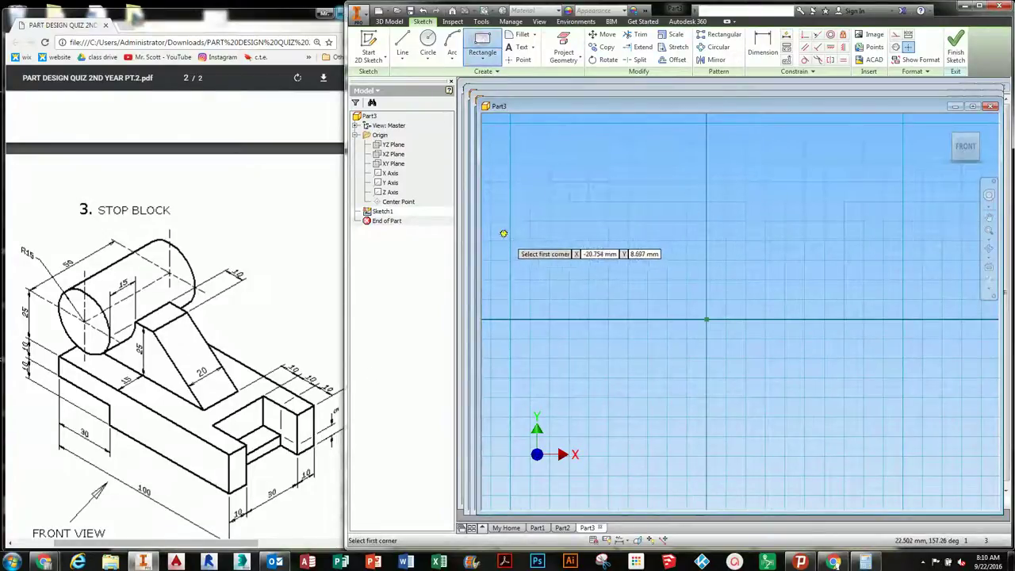
click(503, 233)
scroll(682, 270, down, 3)
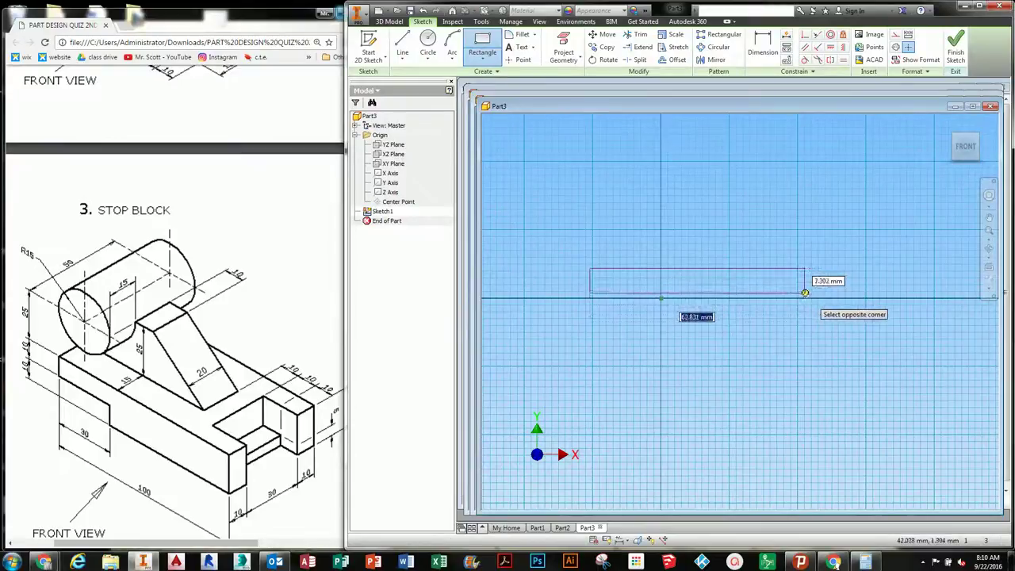
click(804, 293)
Dimension the rectangle to 100 mm long and 20 mm high
key(d)
click(806, 286)
click(591, 283)
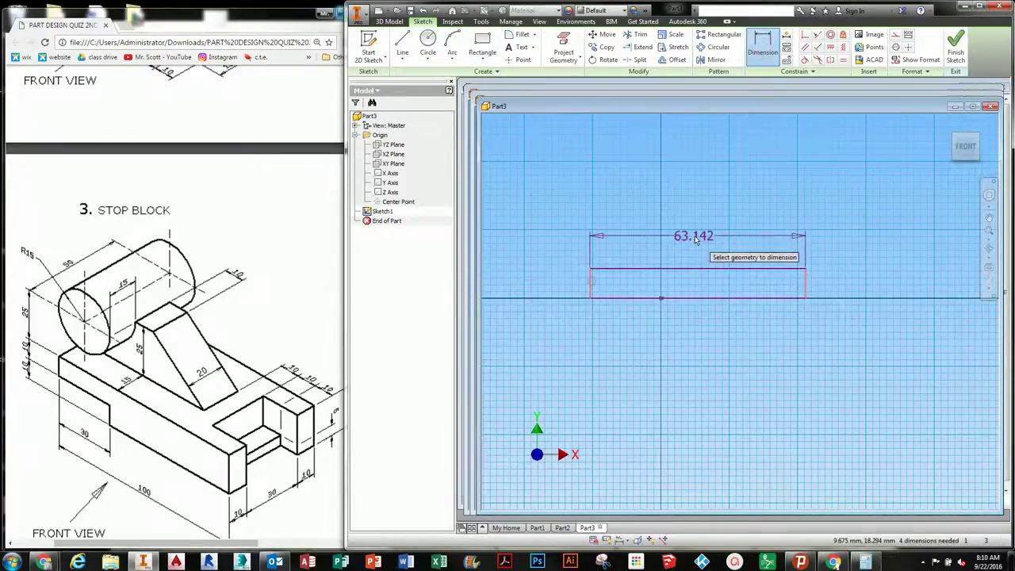
click(695, 240)
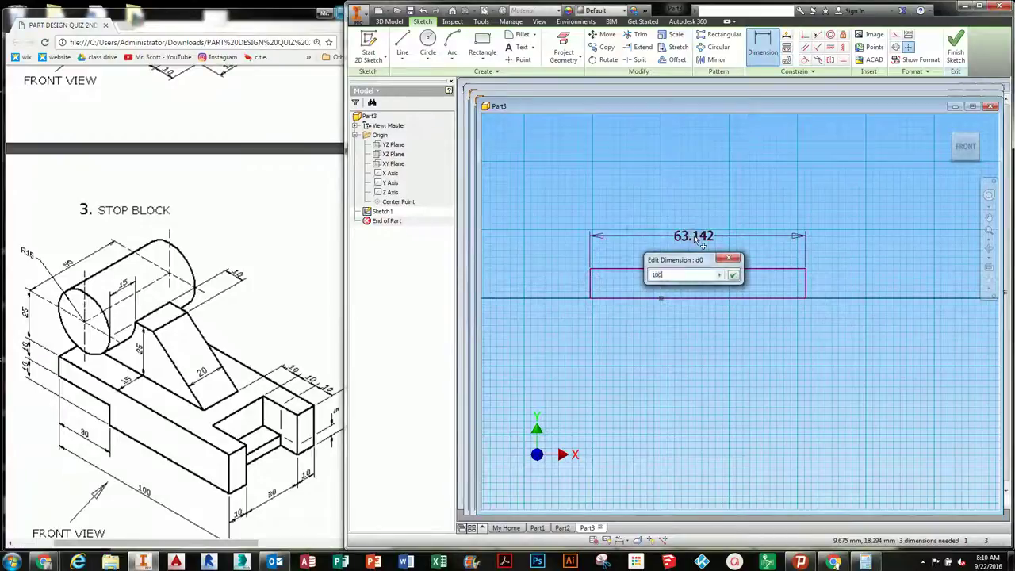
key(Return)
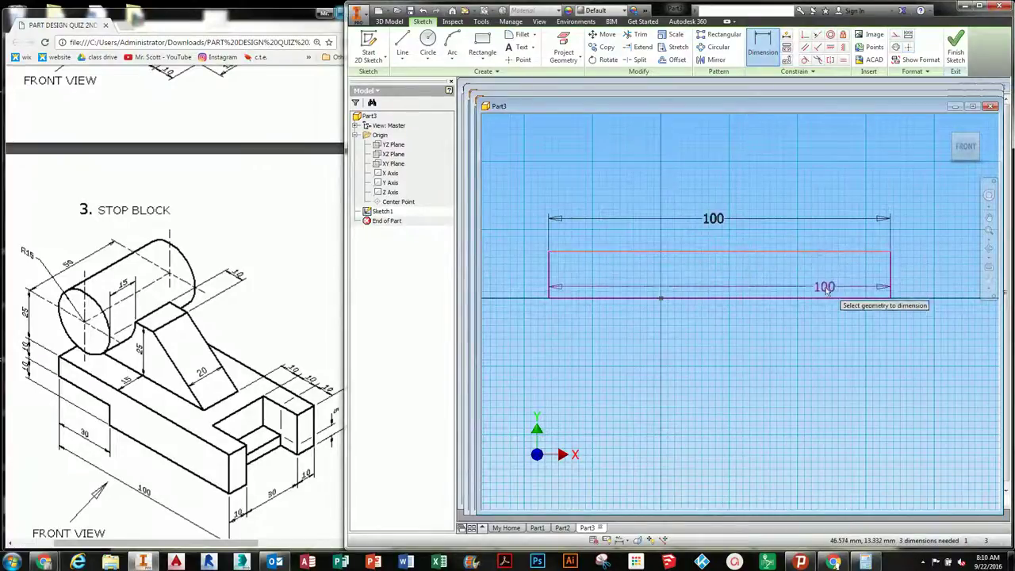
click(889, 274)
click(919, 279)
text(20)
key(Return)
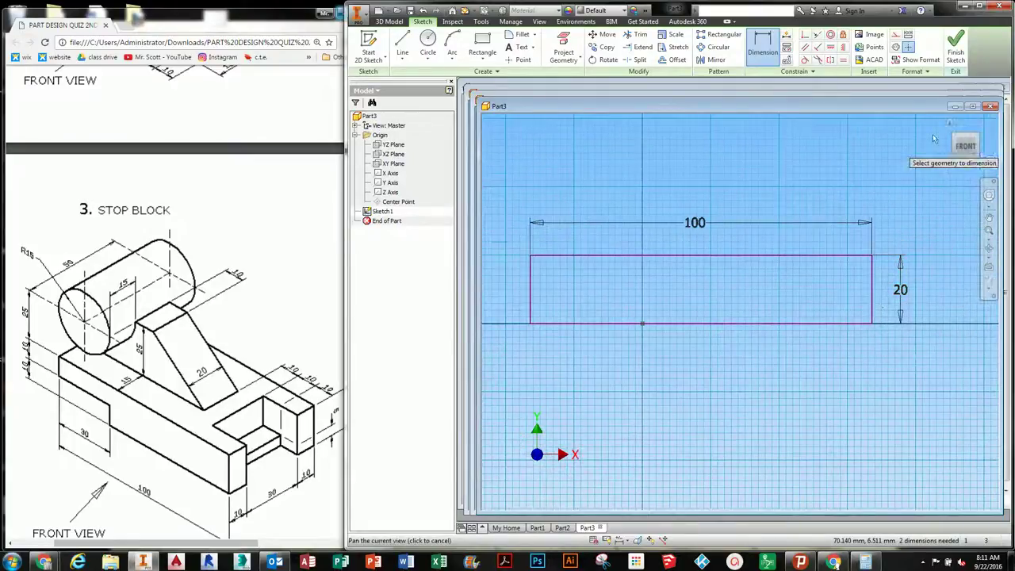
Finish the sketch and start extruding the 100 by 20 mm rectangle
click(955, 46)
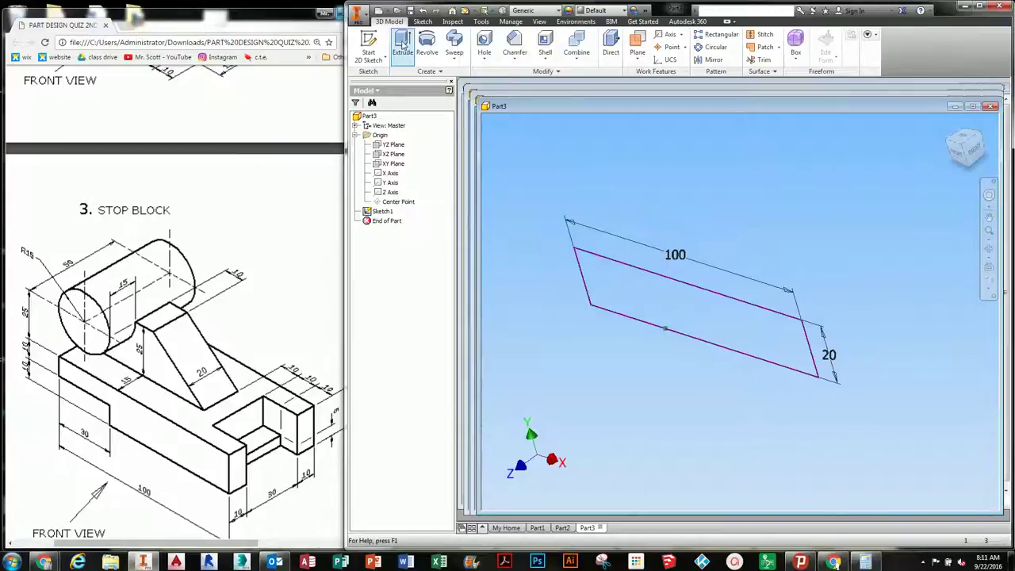
click(403, 45)
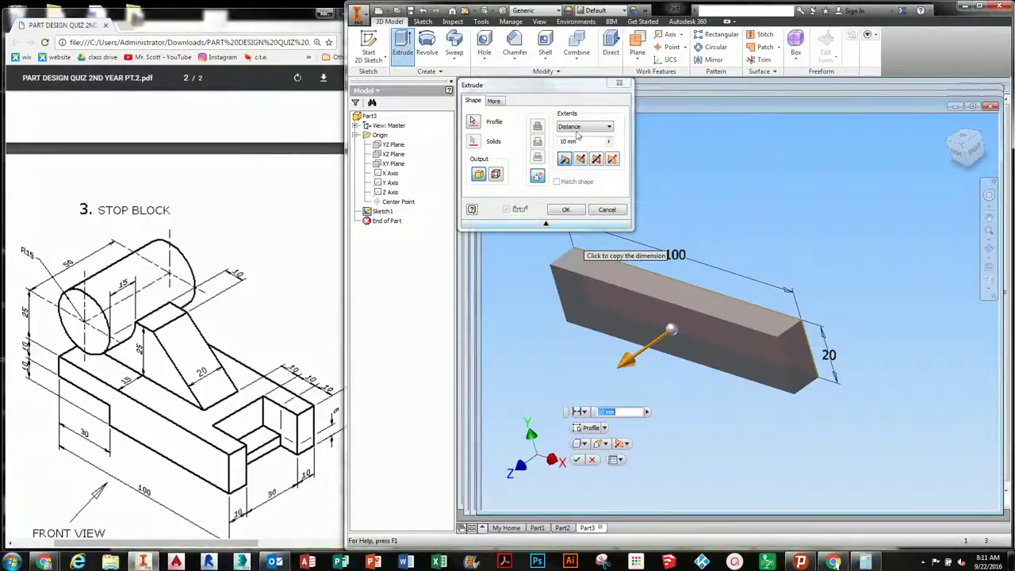
Extrude the 100 by 20 mm profile 50 mm symmetrically about the sketch plane
drag(580, 143, 551, 143)
text(50)
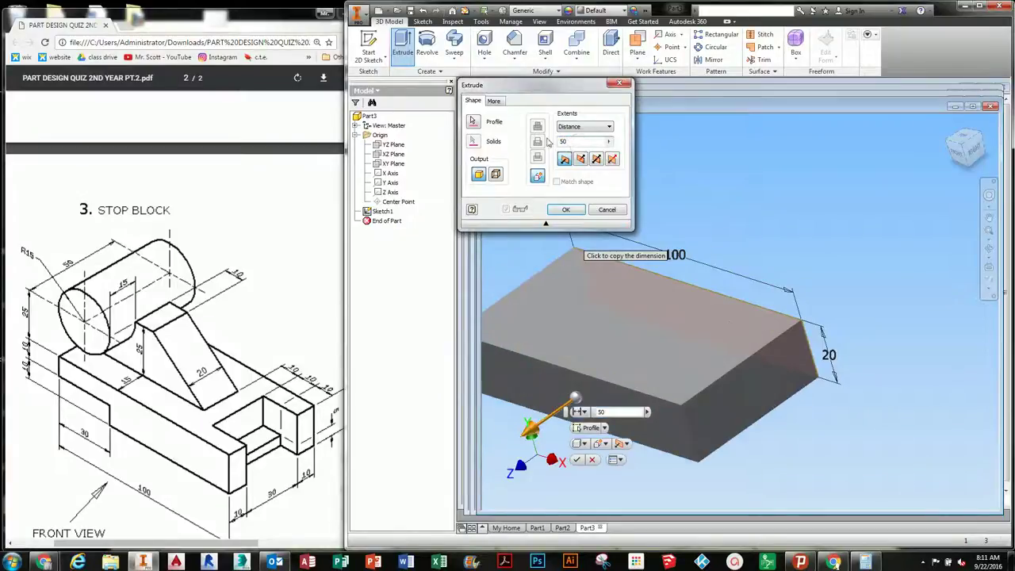
click(597, 159)
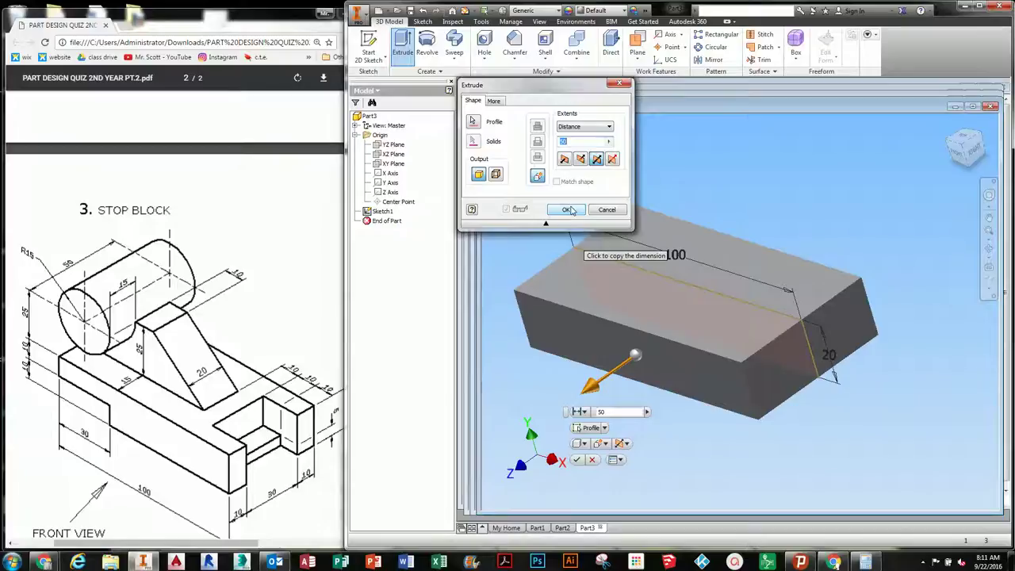
click(572, 210)
Start a sketch on the block's front face and draw a rectangle about 10 mm high from its lower-left corner
shift+middle_drag(682, 344, 713, 361)
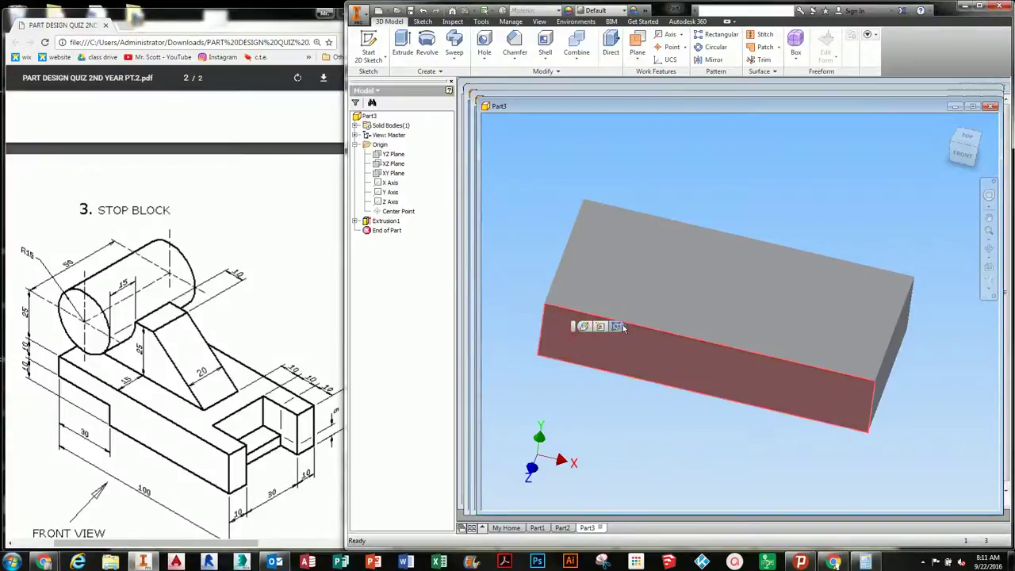
click(586, 327)
click(482, 45)
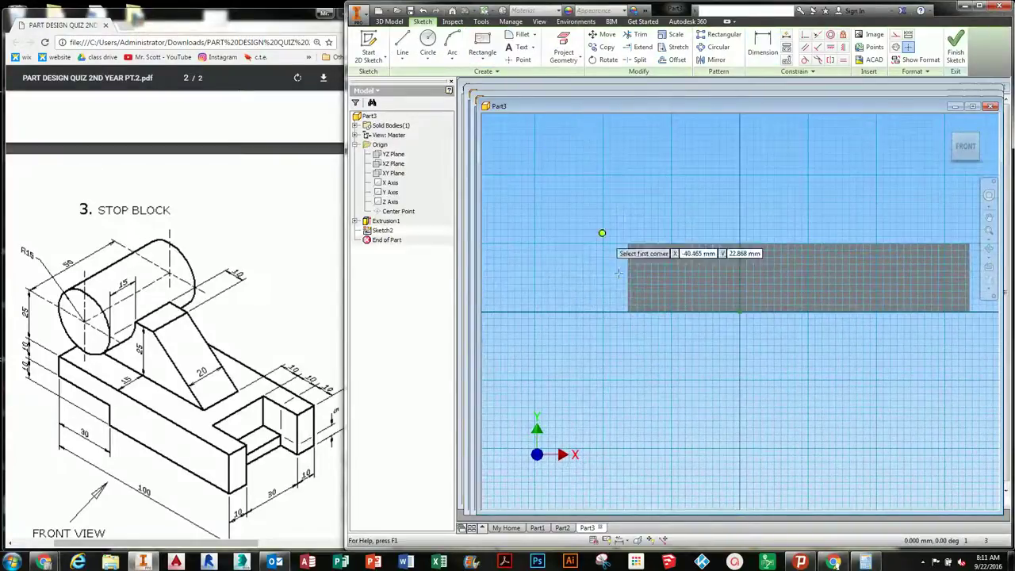
click(628, 311)
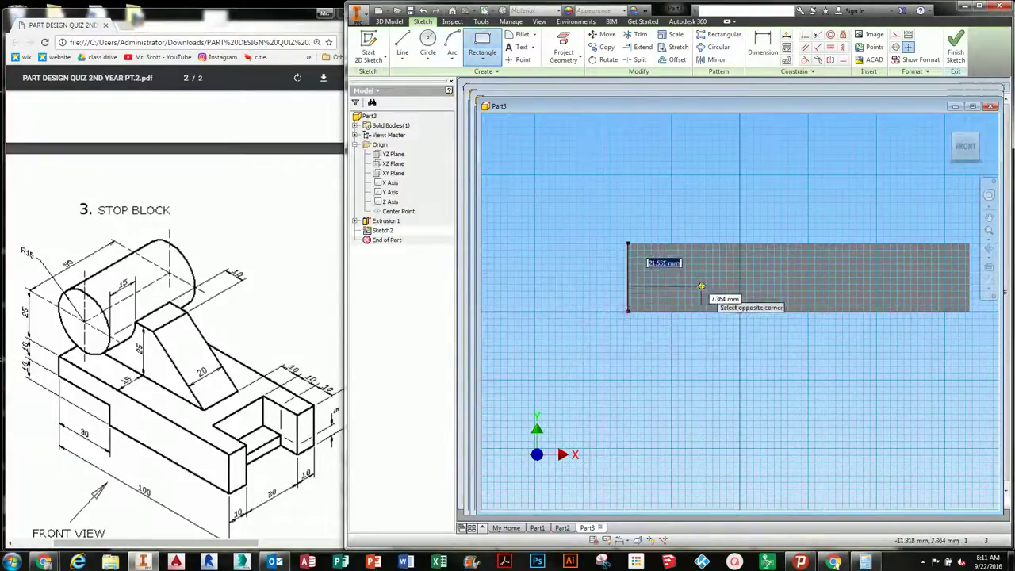
click(731, 278)
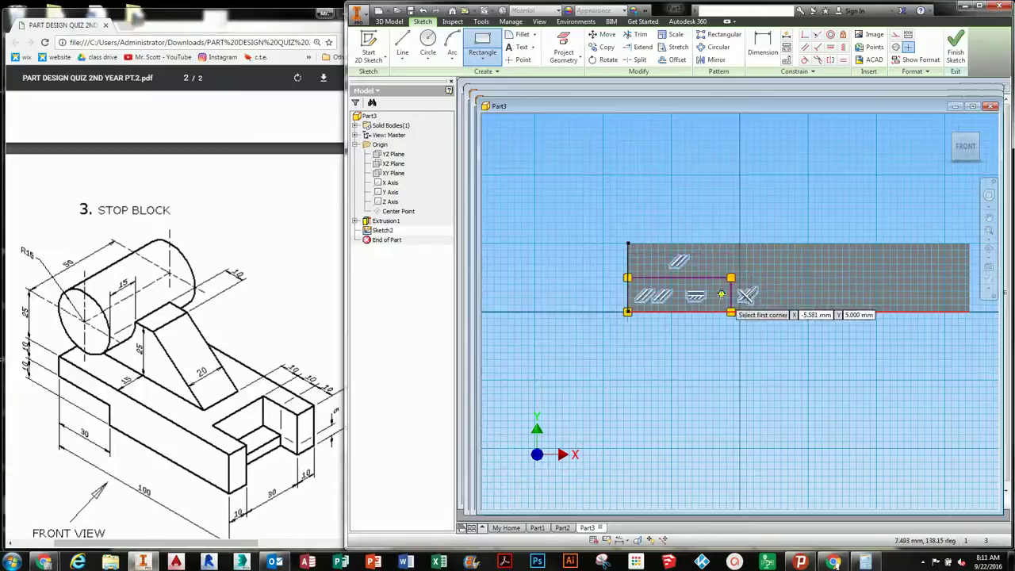
Dimension the corner rectangle 30 mm wide and 10 mm high, and finish the sketch
scroll(728, 285, up, 3)
key(d)
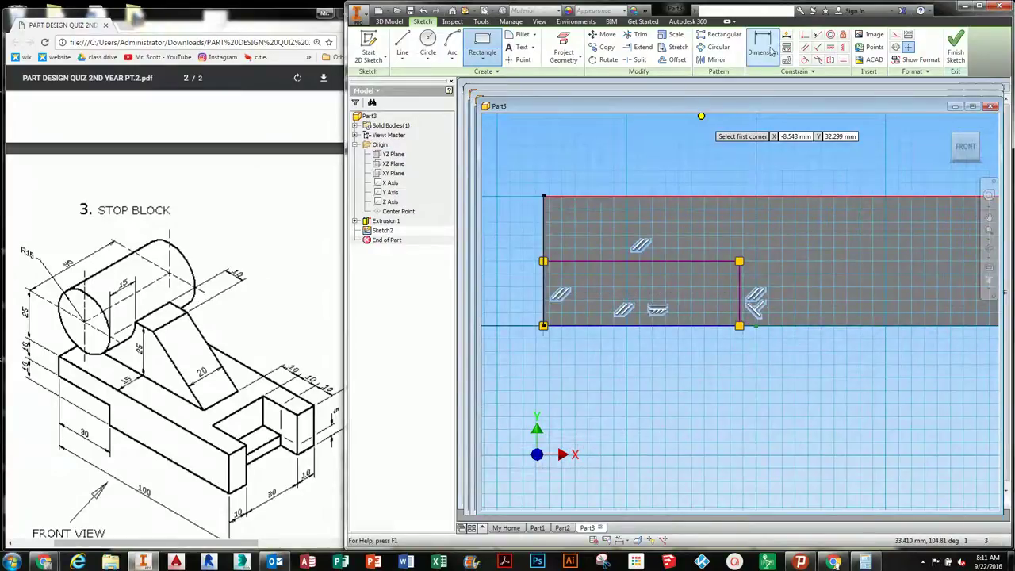
click(563, 325)
click(606, 379)
text(30)
key(Return)
click(665, 260)
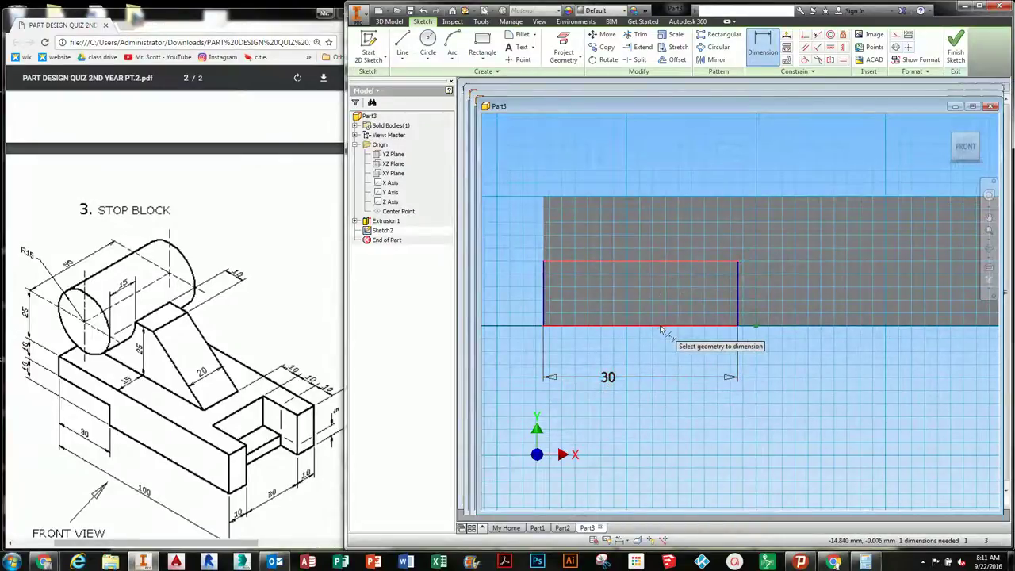
click(656, 328)
click(516, 333)
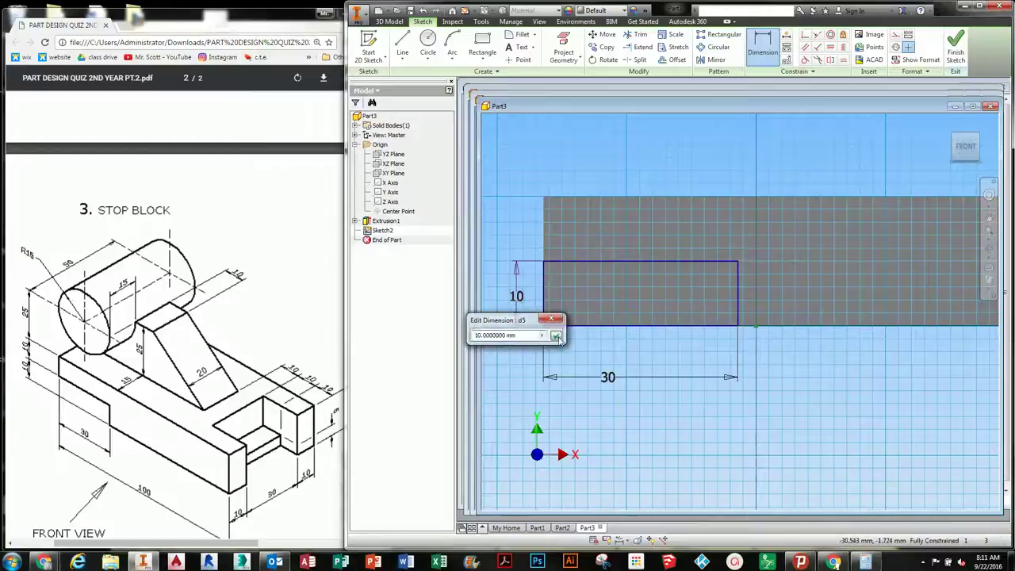
click(556, 336)
click(956, 47)
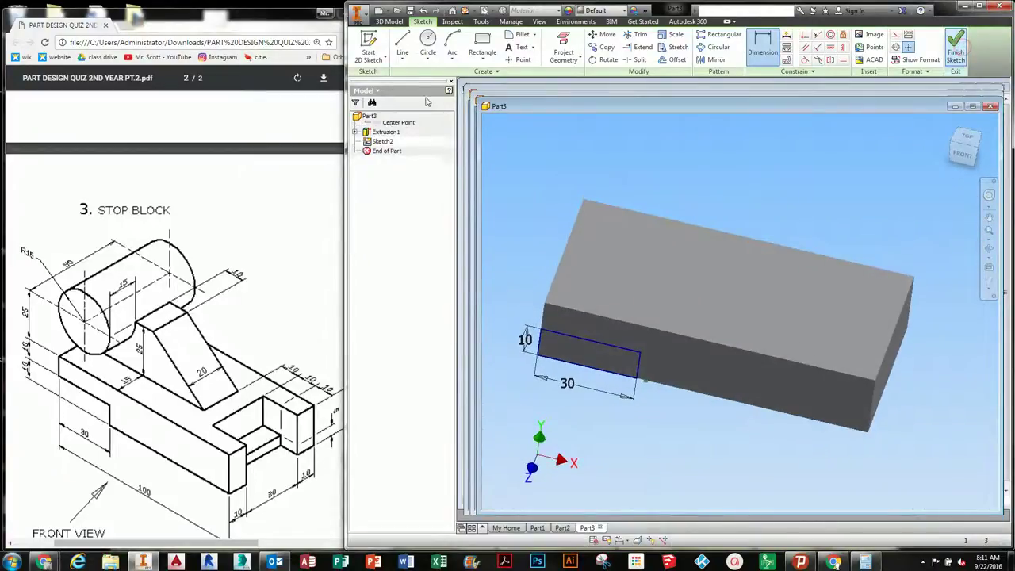
Cut the 30 by 10 mm rectangle through the entire block with an Extrude set to All extents
click(403, 45)
click(538, 143)
click(564, 127)
click(563, 164)
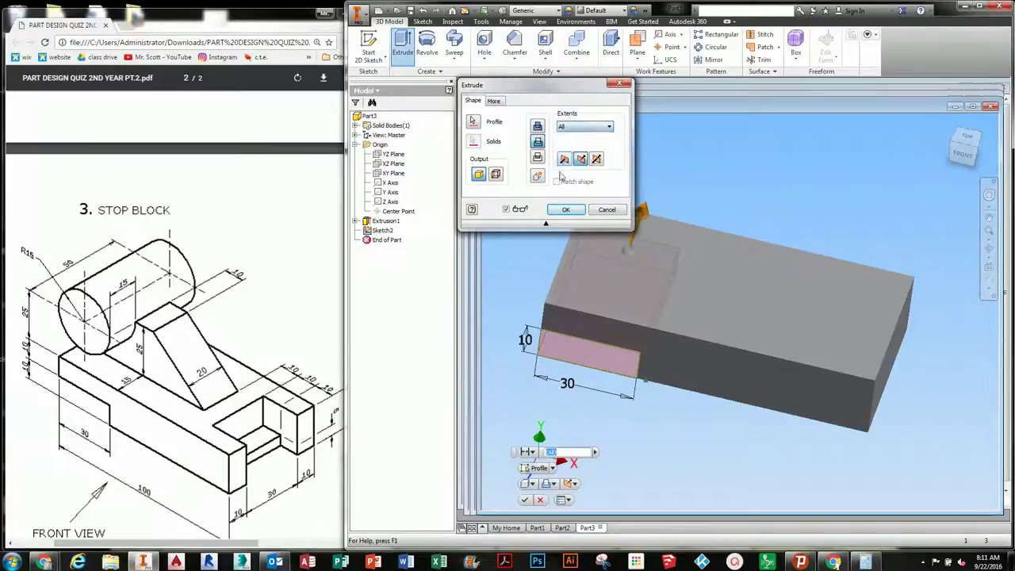
click(566, 210)
Start a sketch on the block's top face and draw a rectangle about 22 mm tall inward from the right end edge
shift+middle_drag(684, 376, 610, 380)
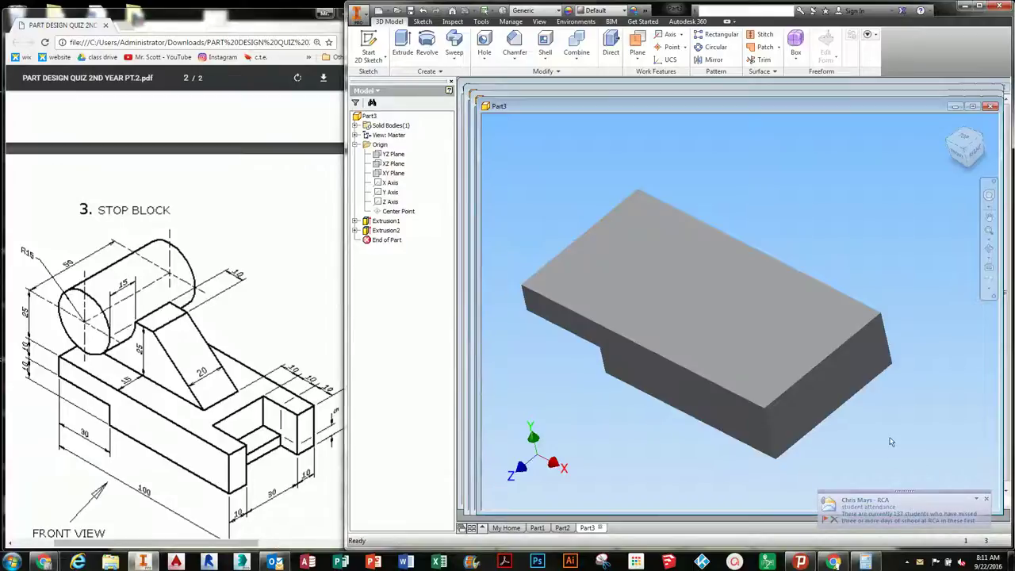
middle_drag(852, 438, 811, 428)
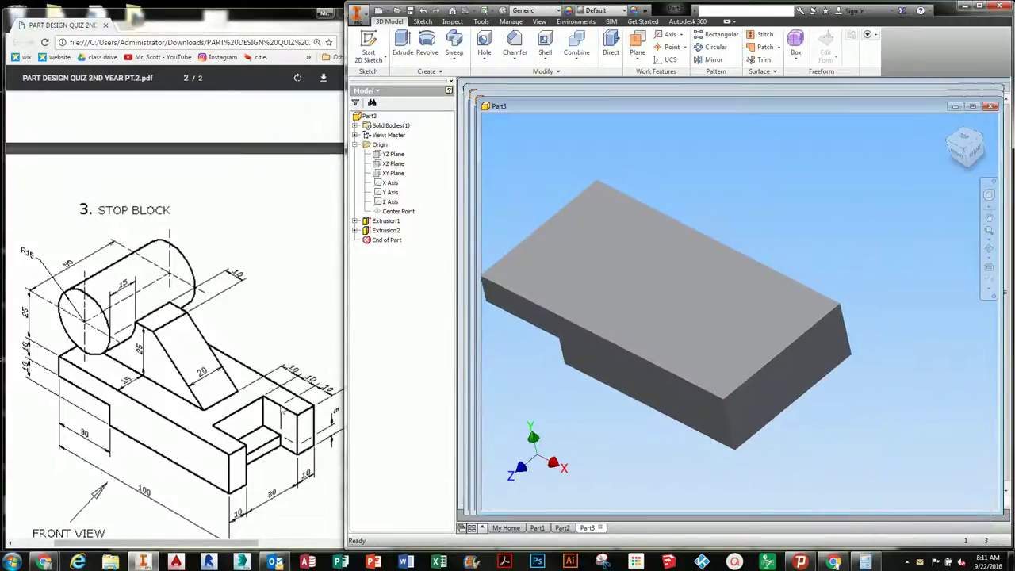
click(732, 330)
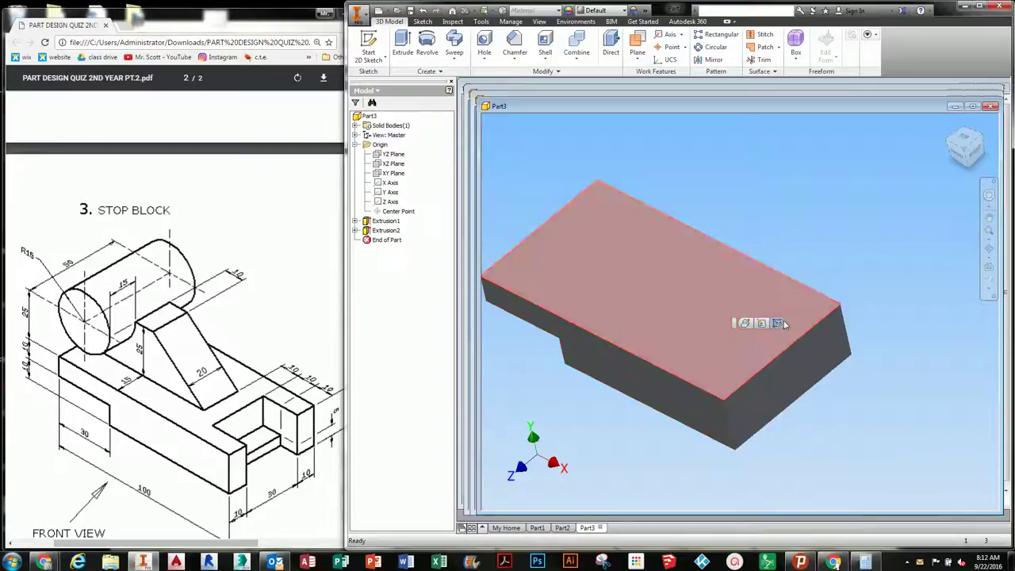
click(780, 323)
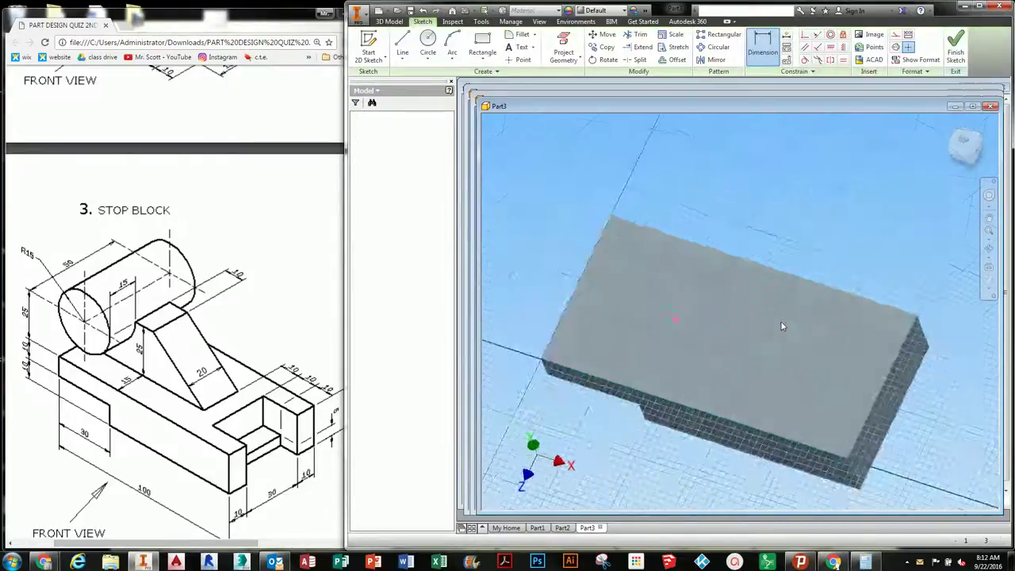
middle_drag(796, 349, 568, 304)
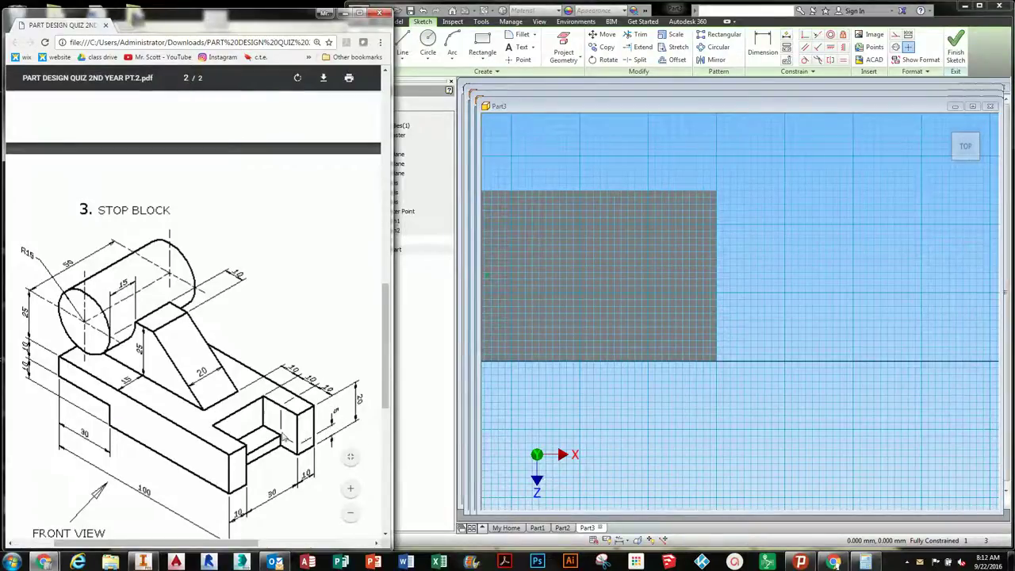
click(747, 297)
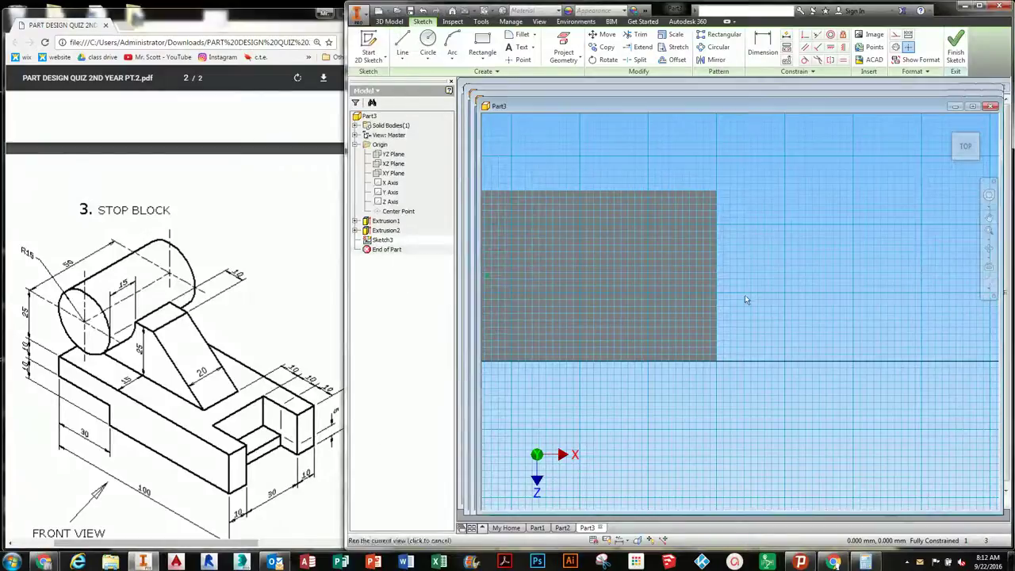
click(482, 44)
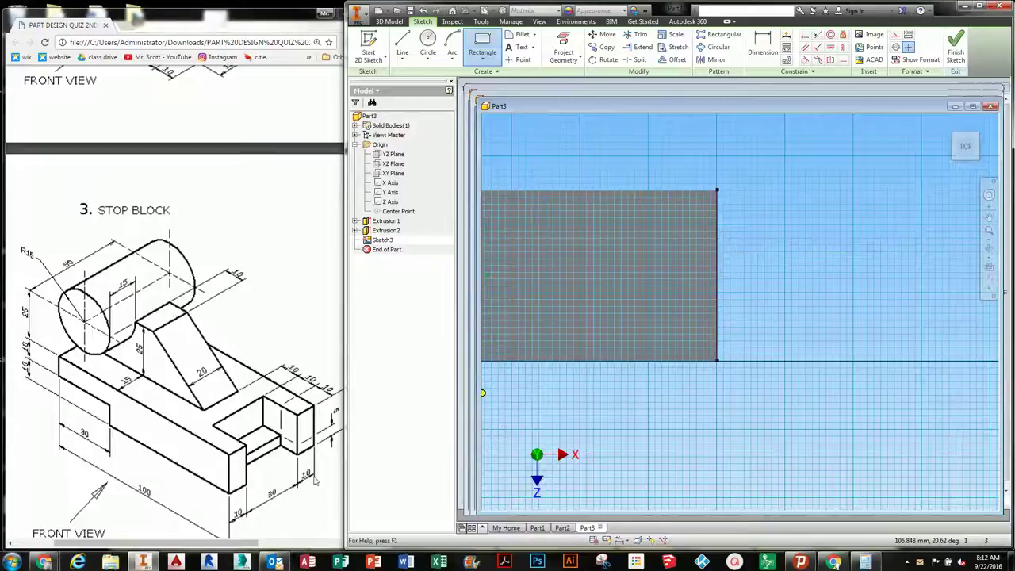
click(716, 238)
click(624, 308)
Dimension the end rectangle 30 mm along the block's end edge and 20 mm deep into the block
key(d)
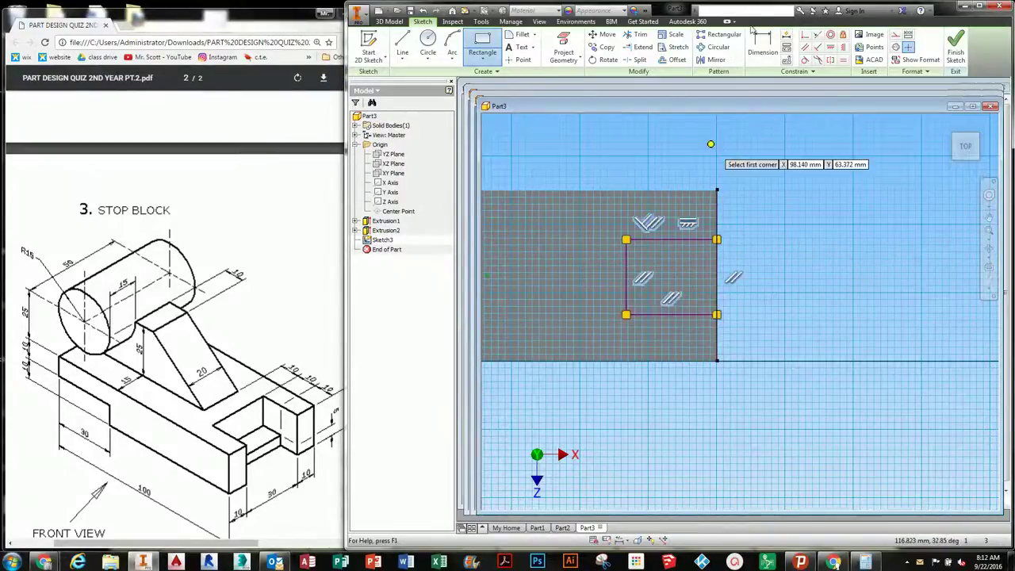
click(663, 239)
click(653, 314)
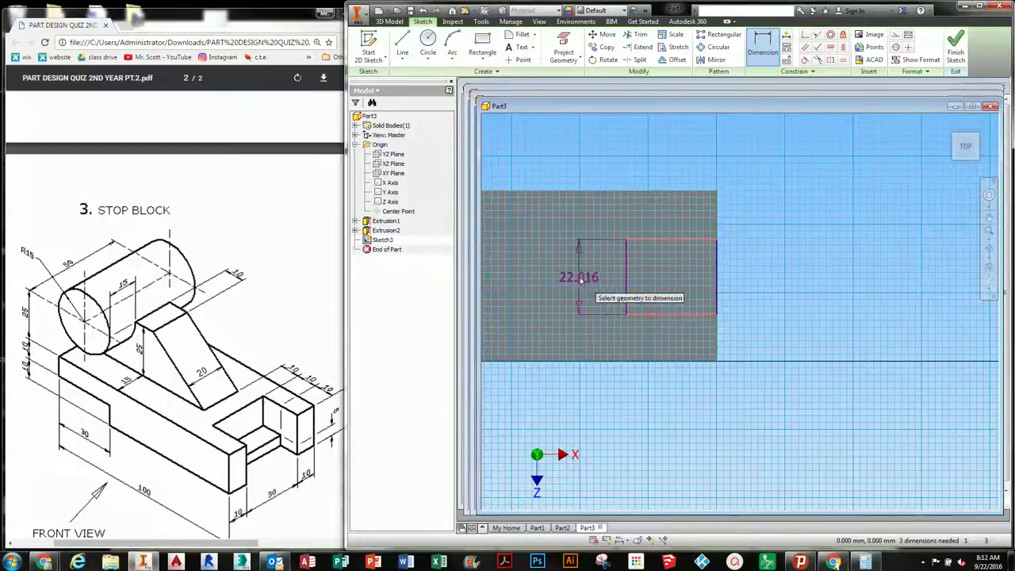
click(583, 281)
key(Return)
click(626, 271)
click(716, 278)
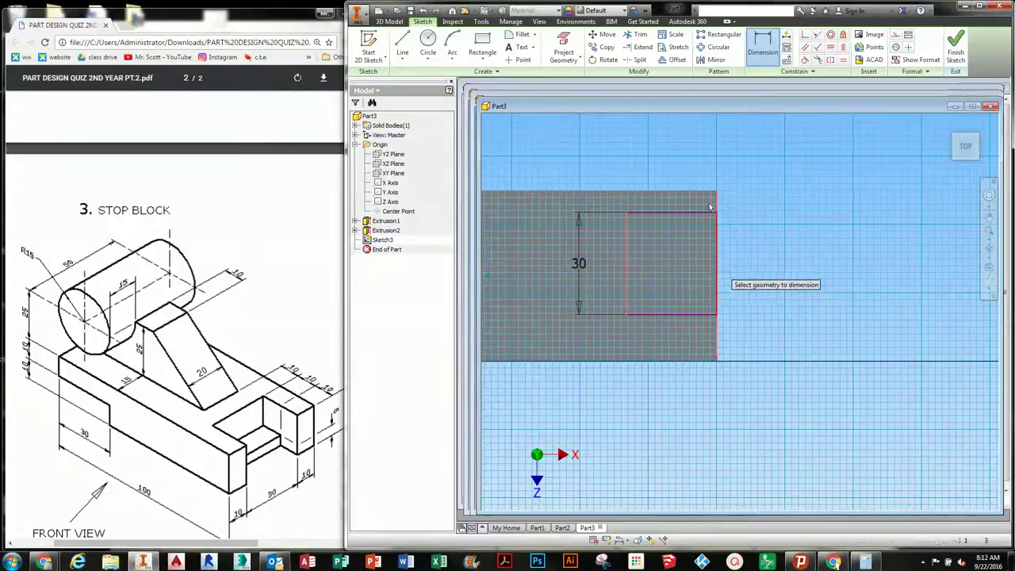
click(677, 176)
text(20)
key(Return)
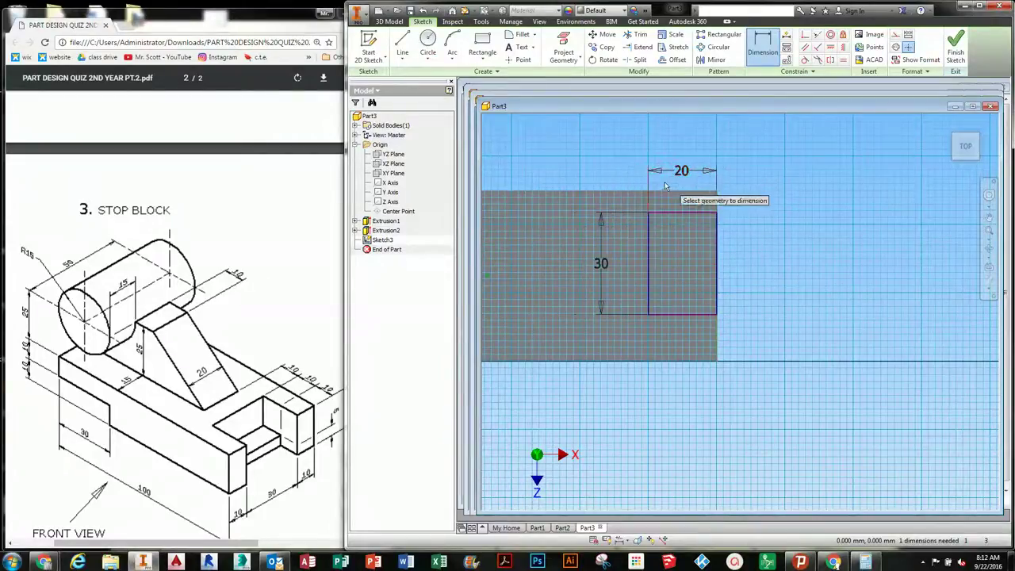
click(676, 213)
click(685, 190)
click(747, 198)
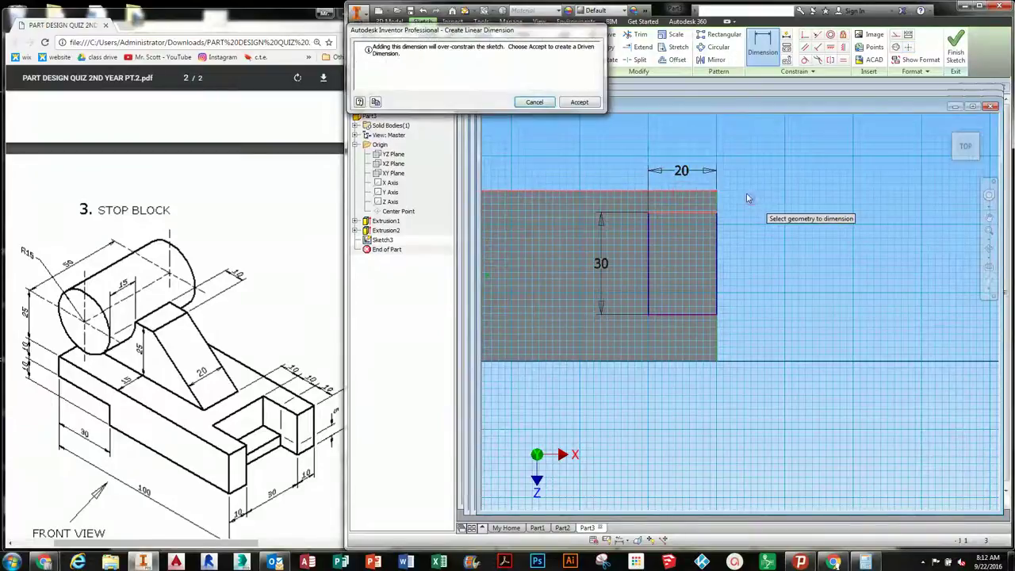
click(534, 102)
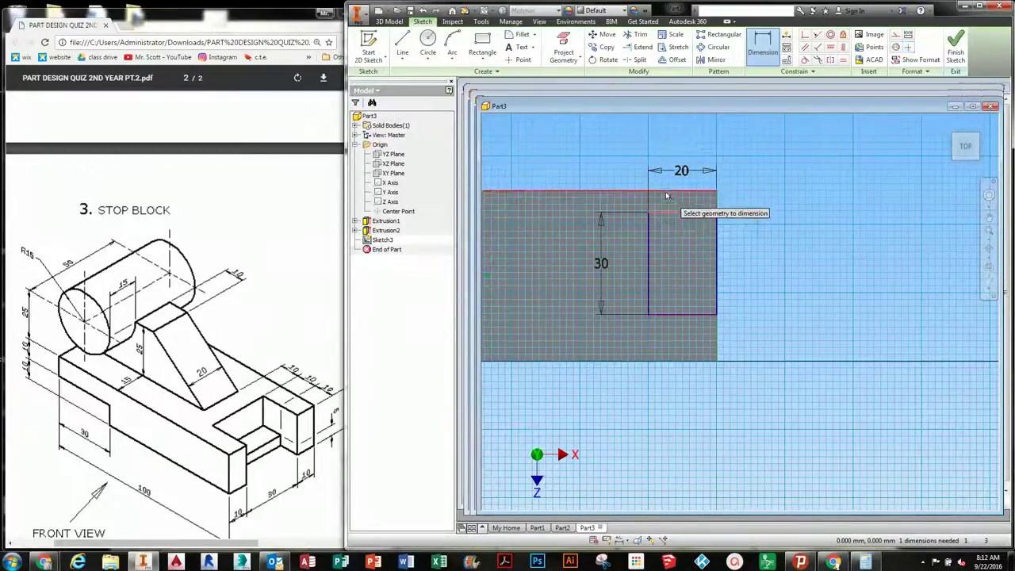
click(687, 318)
key(Escape)
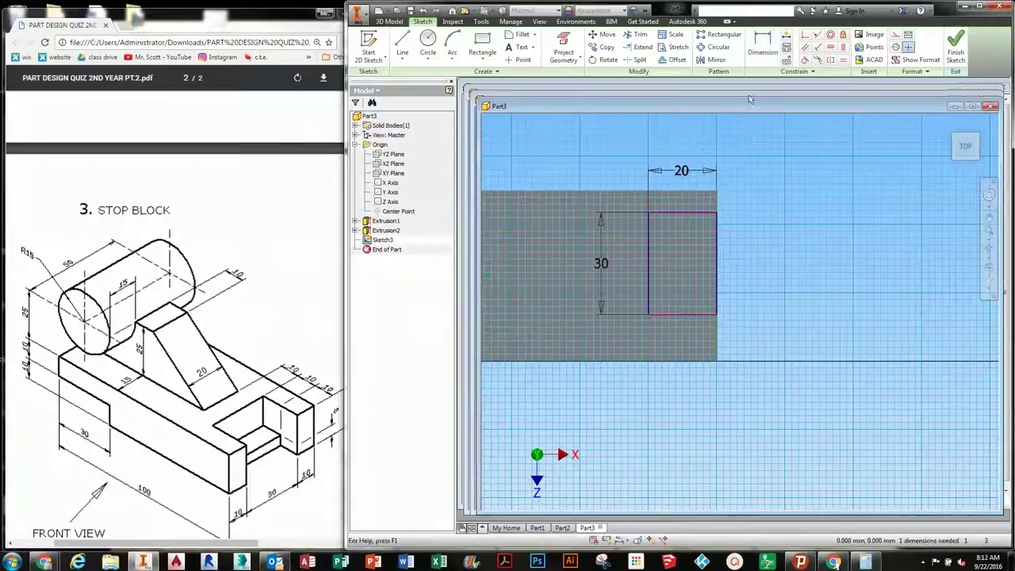
Dimension the rectangle's offset from the block's front edge at 10 mm and finish the sketch
click(674, 316)
click(673, 361)
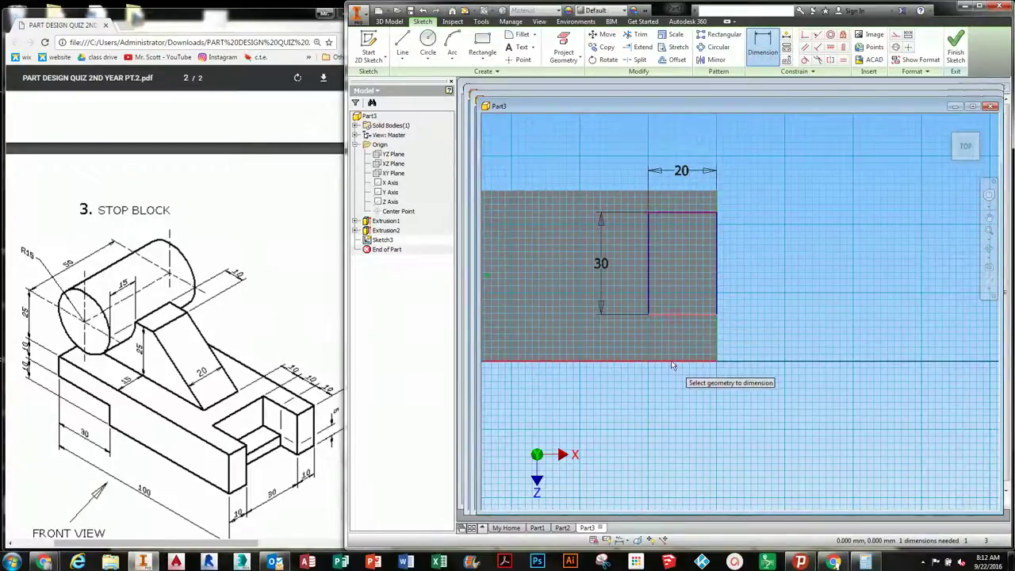
click(724, 343)
text(10)
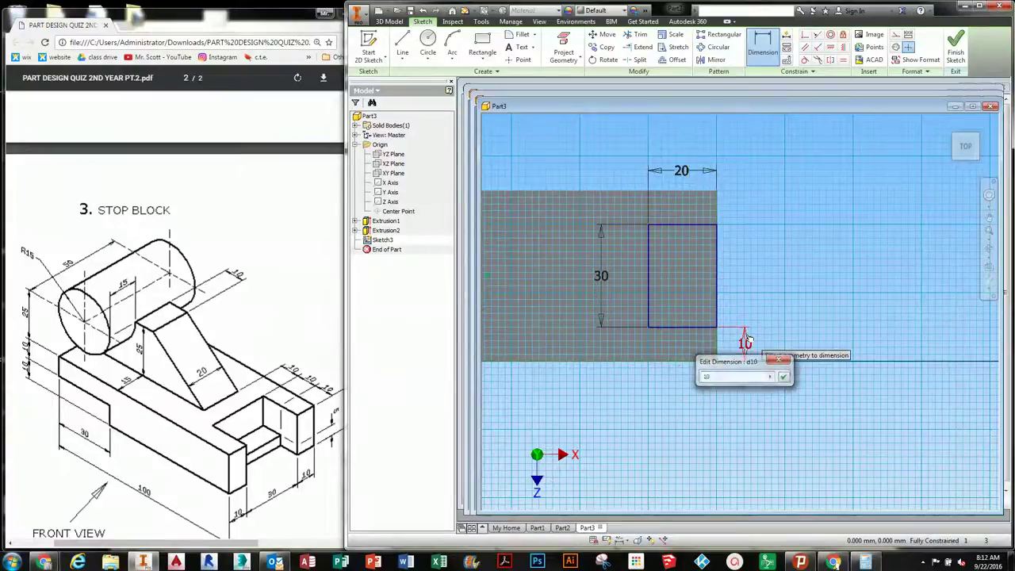
key(Return)
click(956, 50)
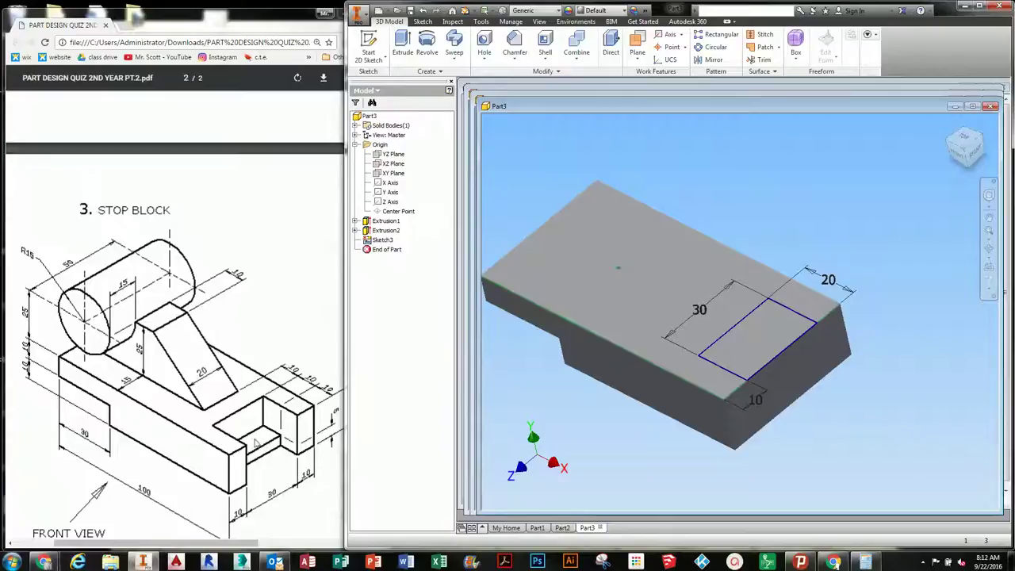
Extrude the 30 by 20 mm rectangle as a blind cut down into the block, forming a pocket open at the end
click(315, 451)
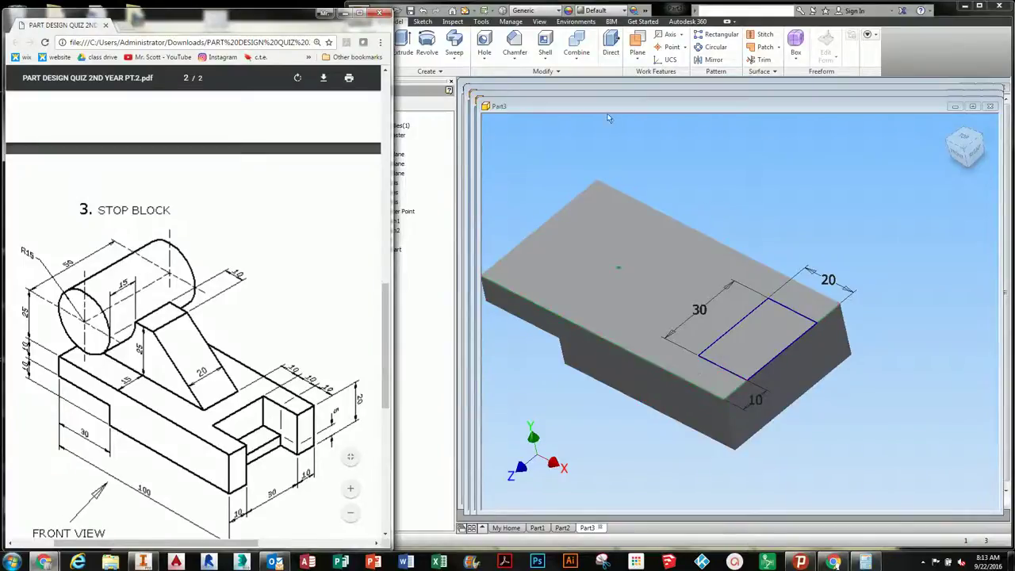
click(402, 46)
click(757, 369)
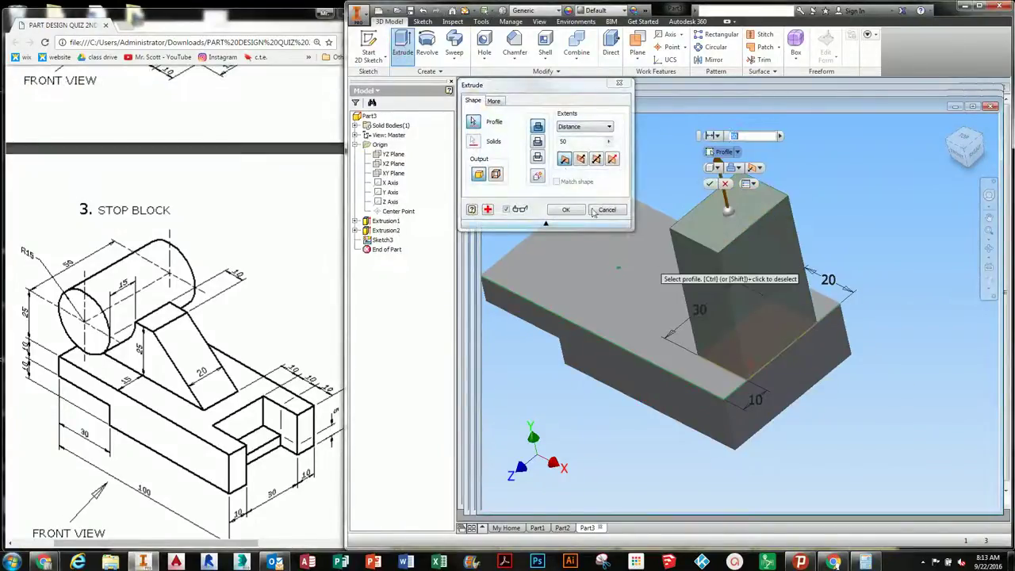
click(539, 142)
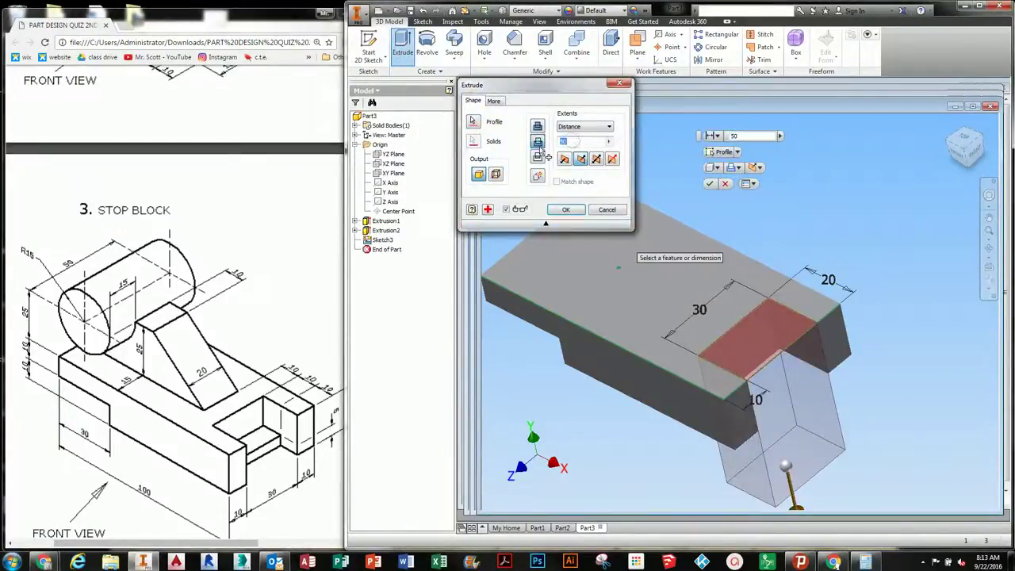
click(565, 210)
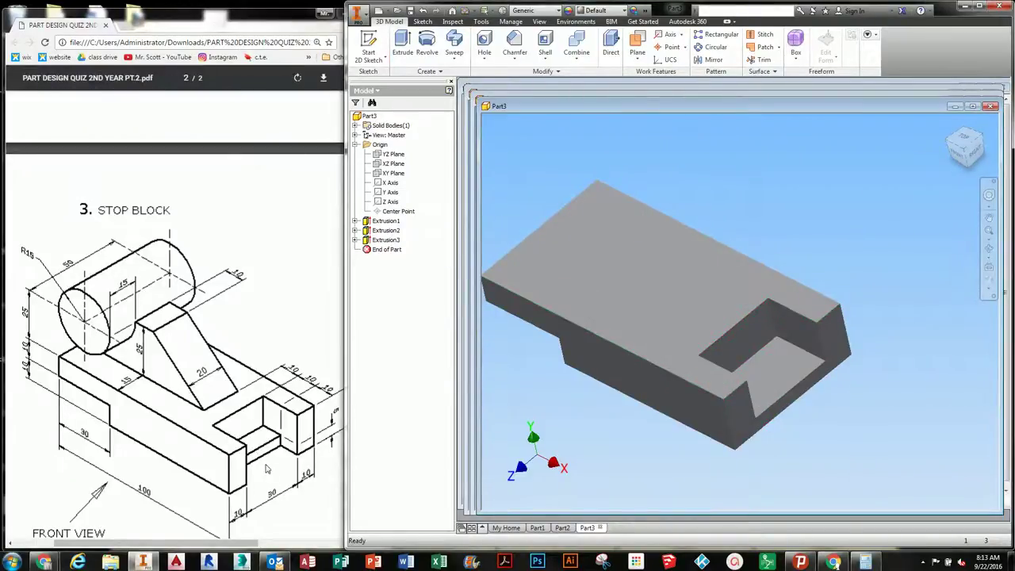
Start a sketch on the pocket's floor and draw a 10 by 30 mm rectangle along its open end edge
click(776, 371)
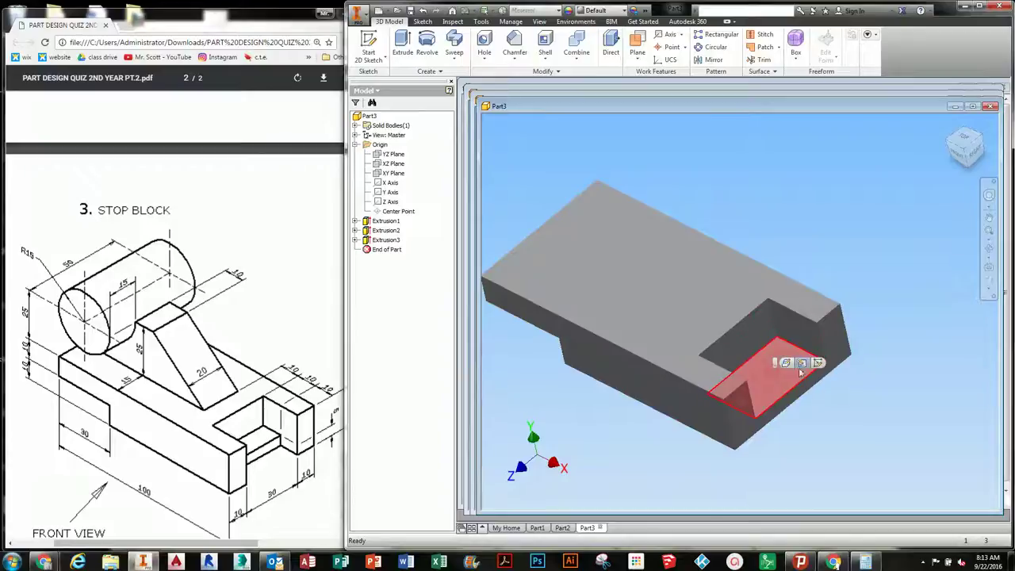
click(784, 362)
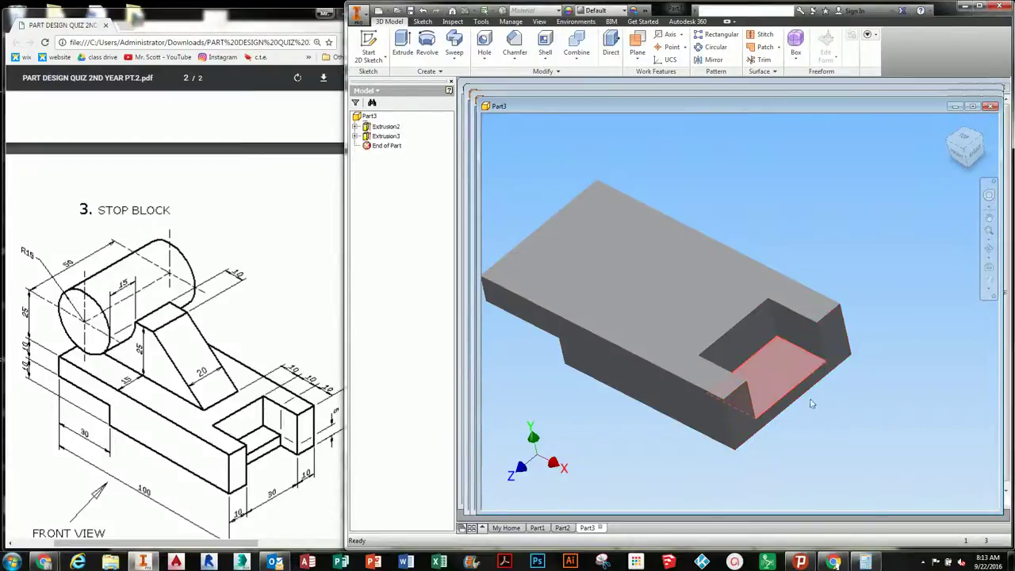
middle_drag(859, 408, 533, 406)
scroll(580, 341, down, 3)
middle_drag(580, 341, 625, 335)
click(481, 42)
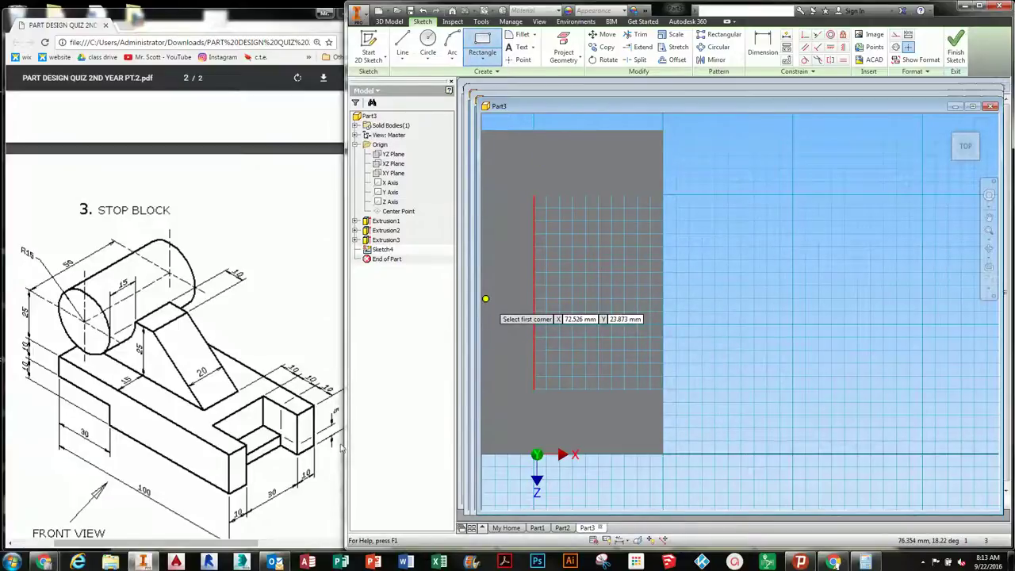
click(663, 194)
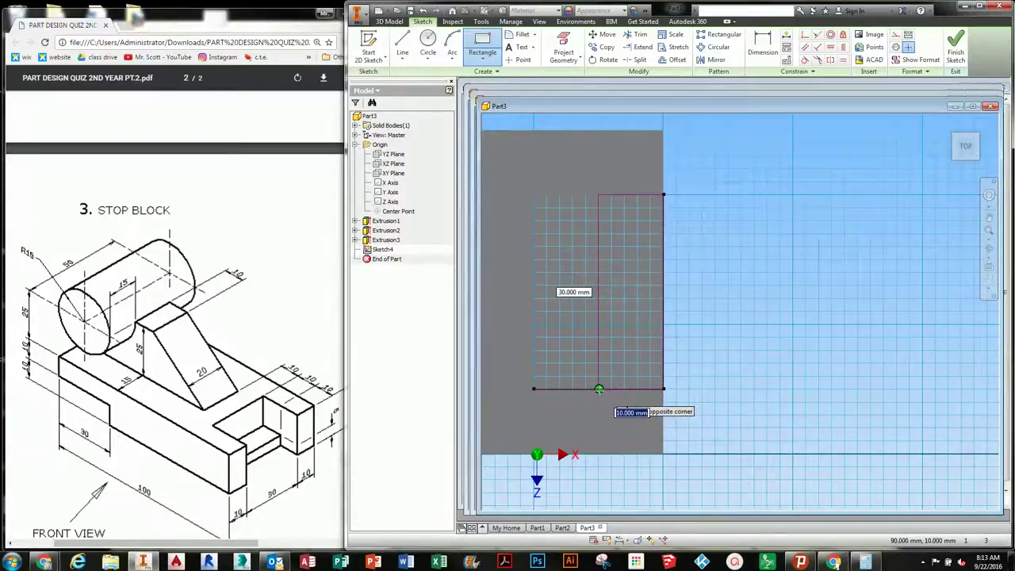
click(599, 389)
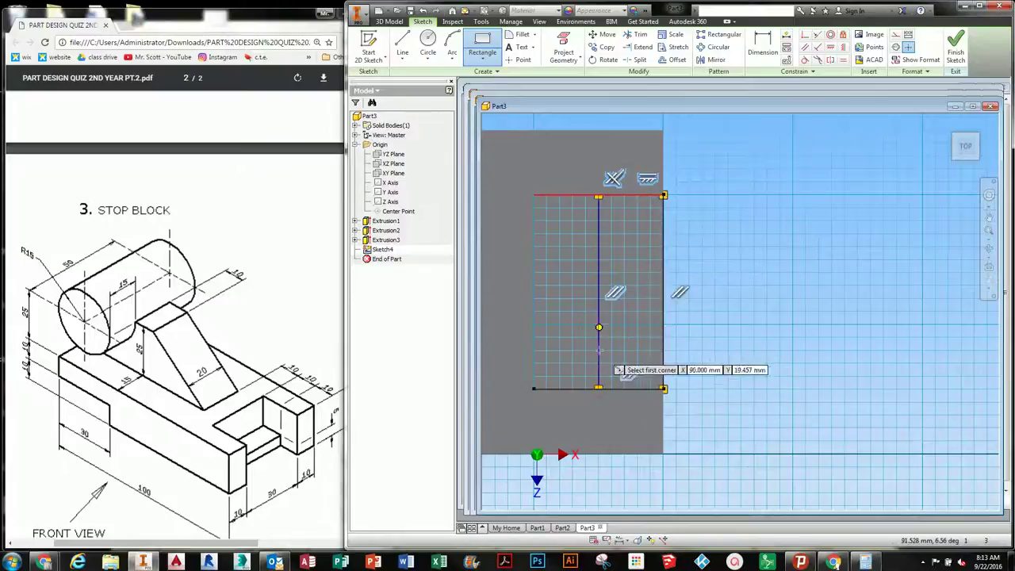
Try to dimension the 10 mm width of the pocket-floor rectangle, dismiss the extra dimension and finish the sketch
click(762, 46)
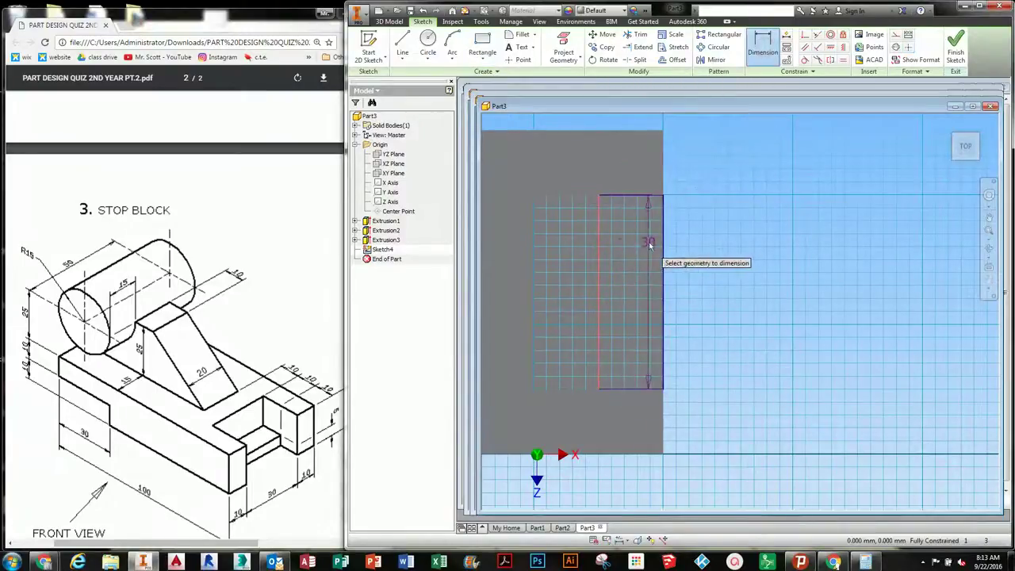
click(641, 191)
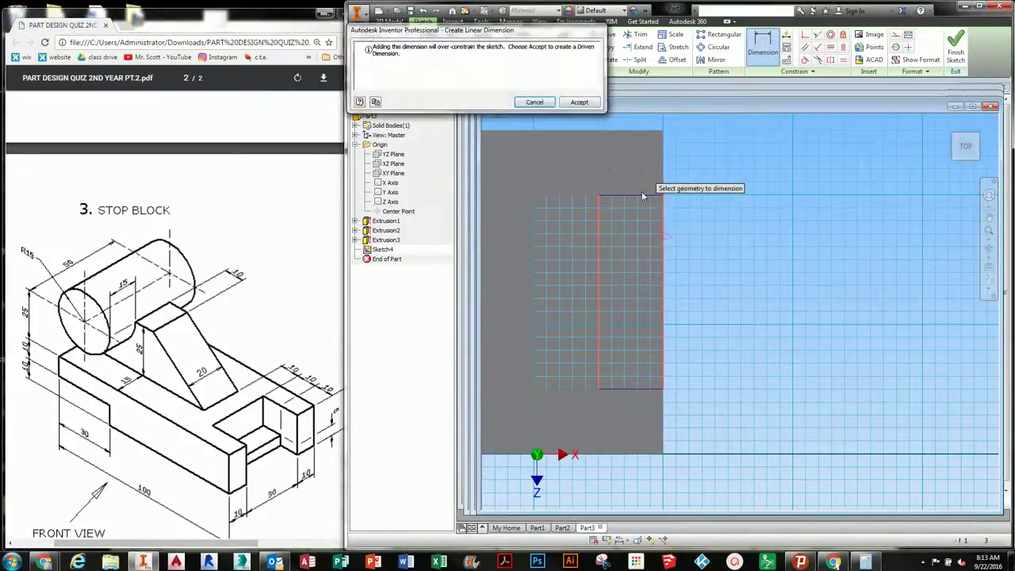
click(536, 102)
click(955, 48)
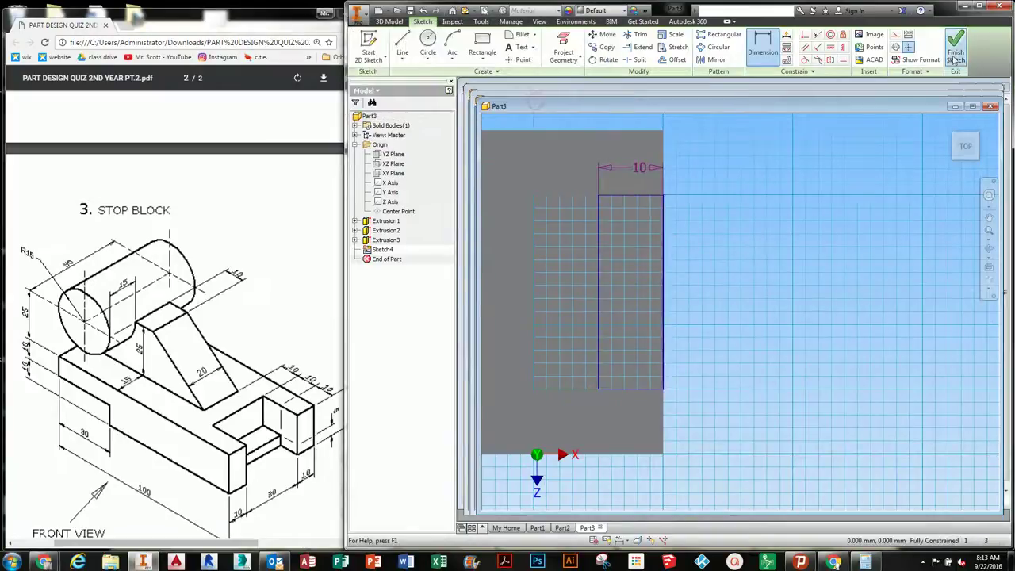
Extrude the 10 by 30 mm rectangle as a 15 mm cut downward through the pocket floor at the open end
click(403, 44)
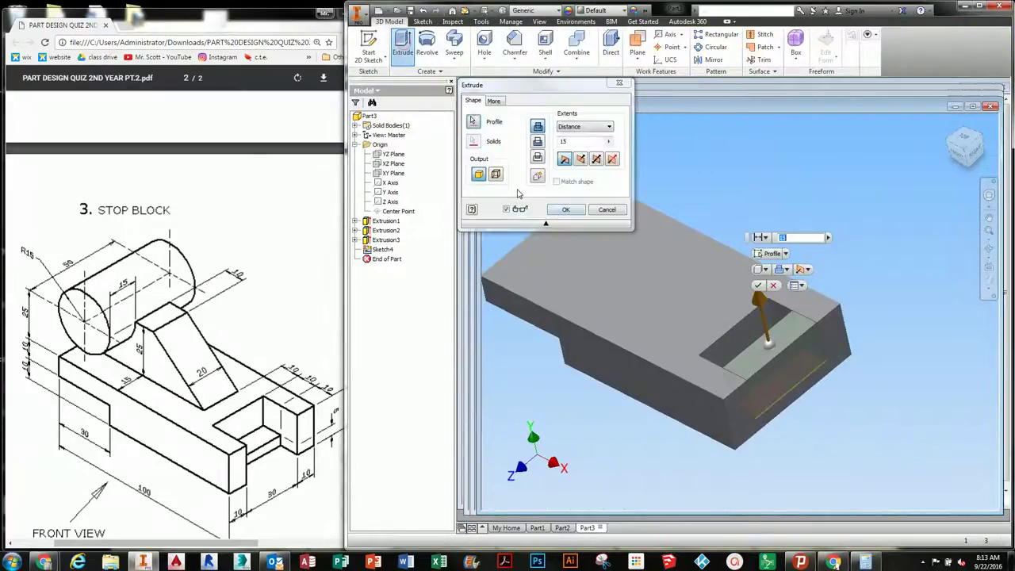
click(537, 142)
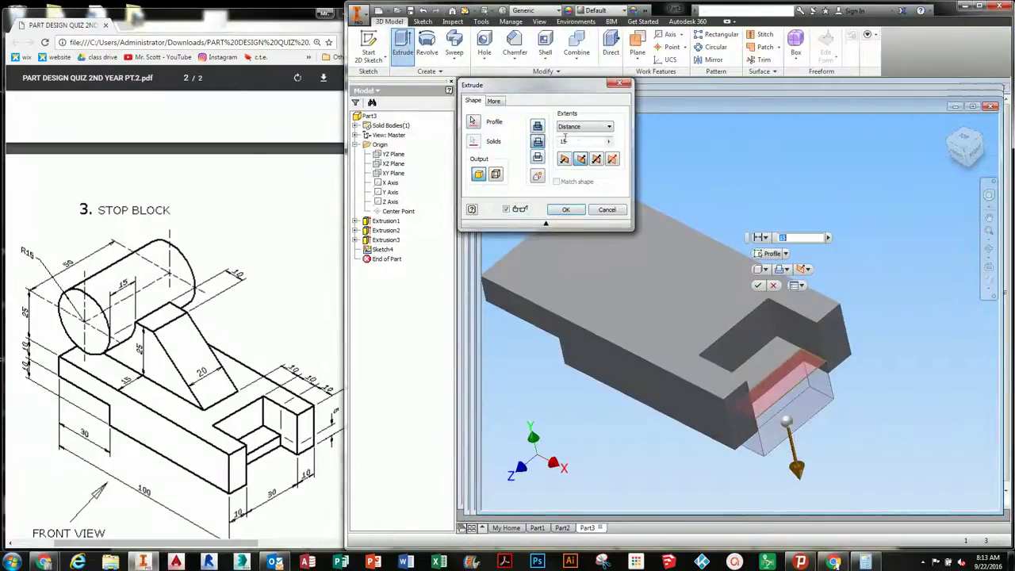
click(565, 211)
Start a sketch on the block's front face and draw a 30 mm diameter circle above the end with the underside step
middle_drag(882, 248, 949, 238)
mouse_move(784, 428)
shift+middle_down()
mouse_move(767, 356)
mouse_move(789, 424)
shift+middle_up()
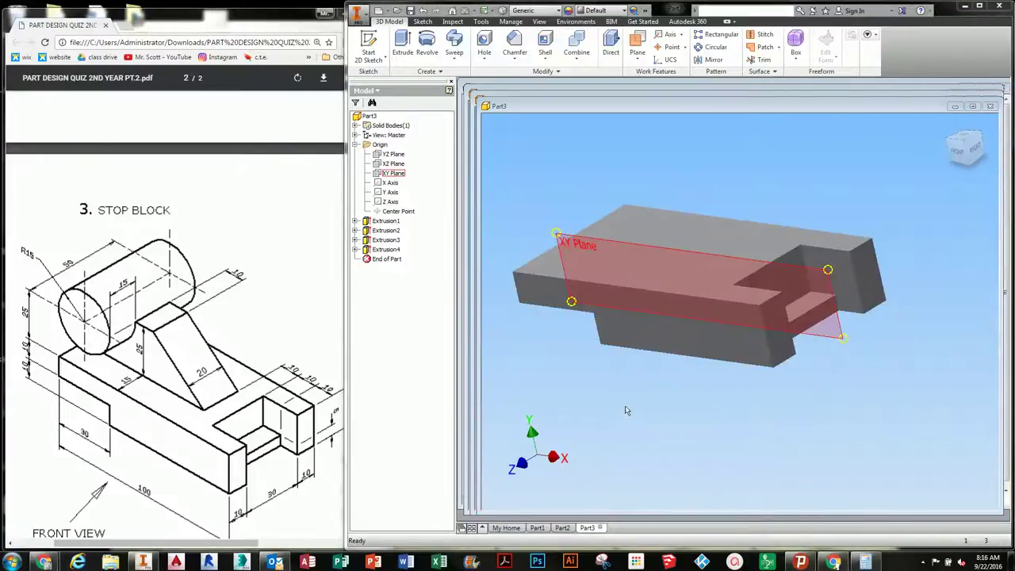
click(753, 333)
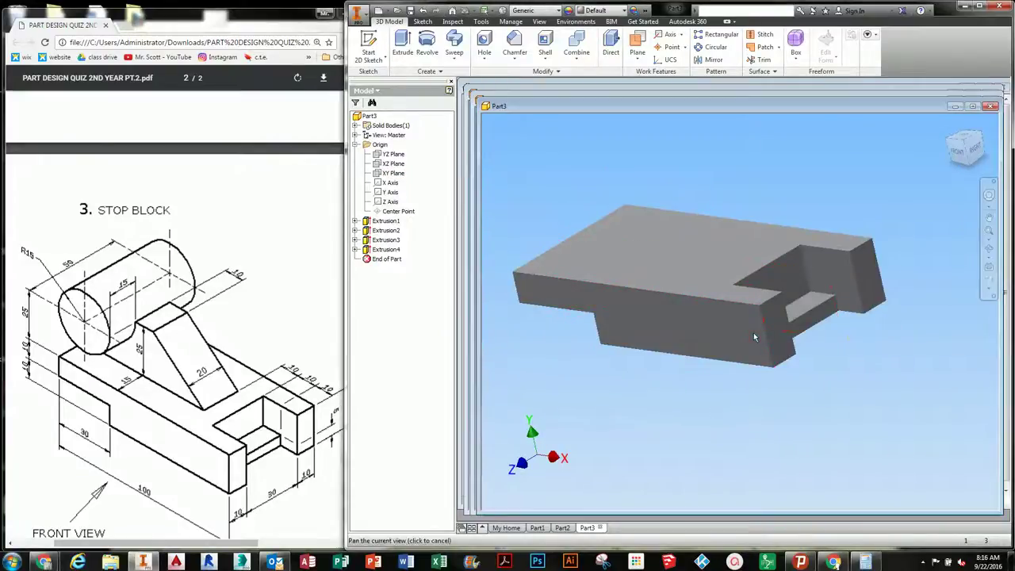
middle_drag(690, 402, 709, 405)
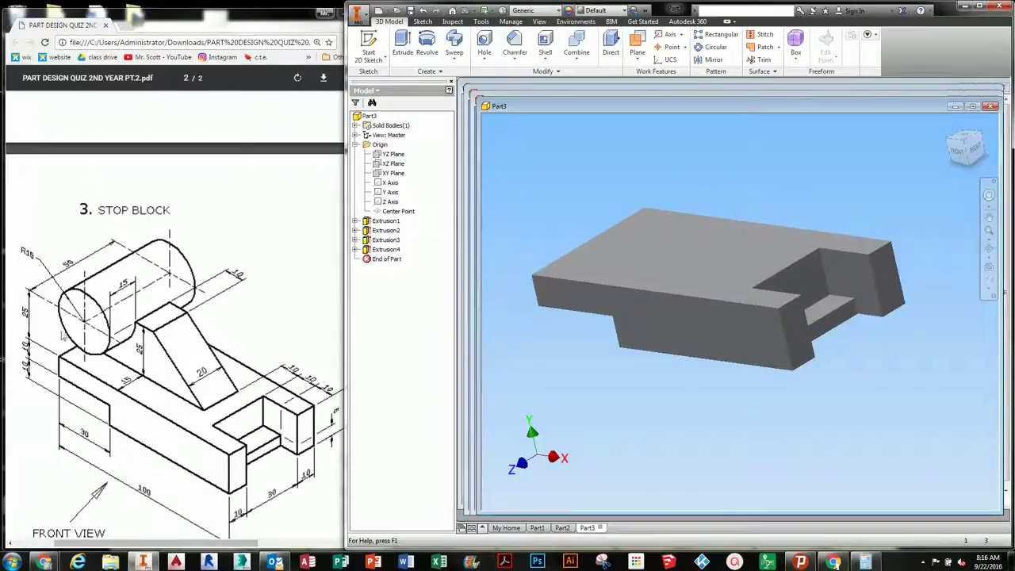
click(692, 314)
click(734, 308)
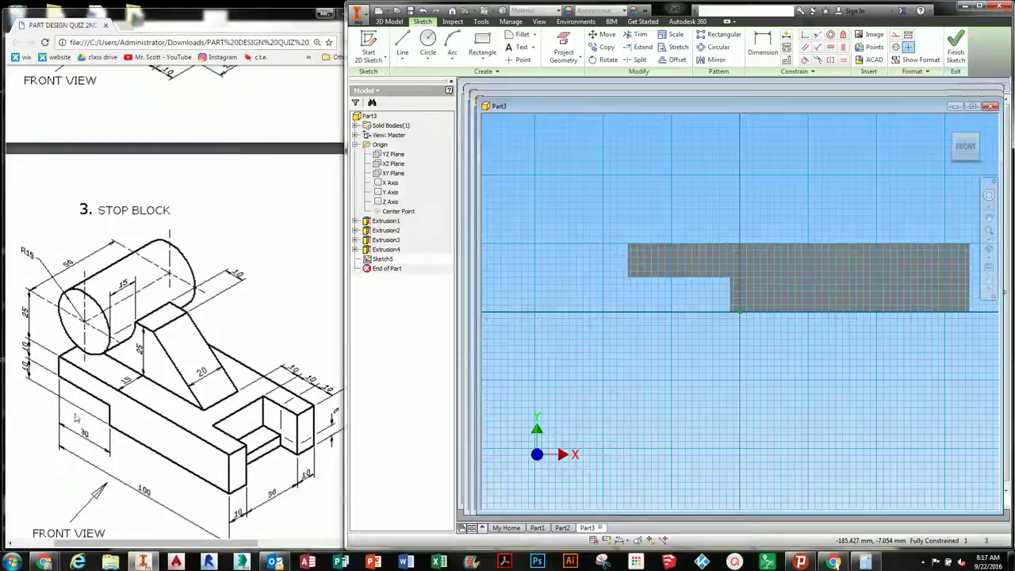
middle_drag(734, 336, 691, 387)
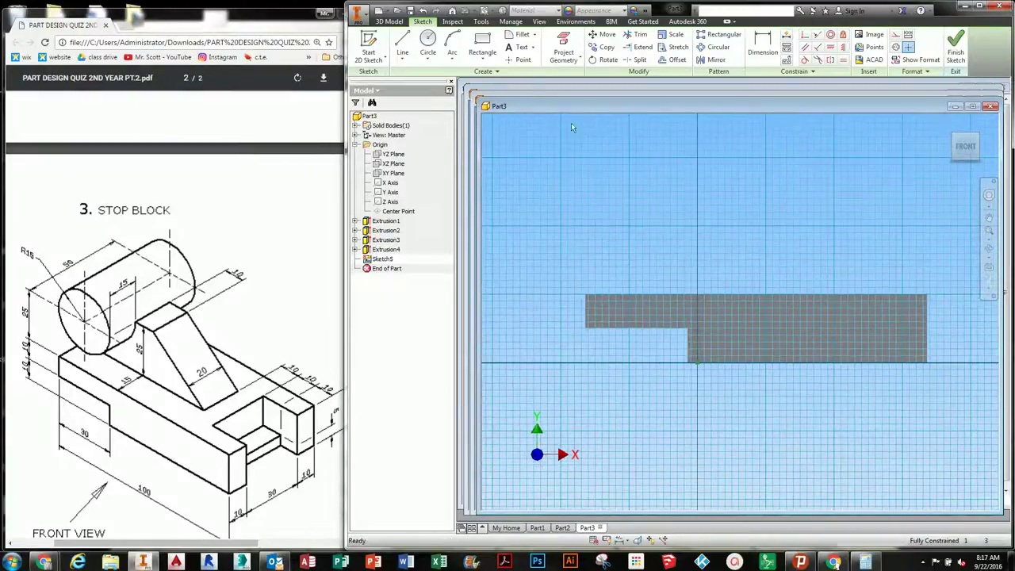
click(428, 43)
click(626, 228)
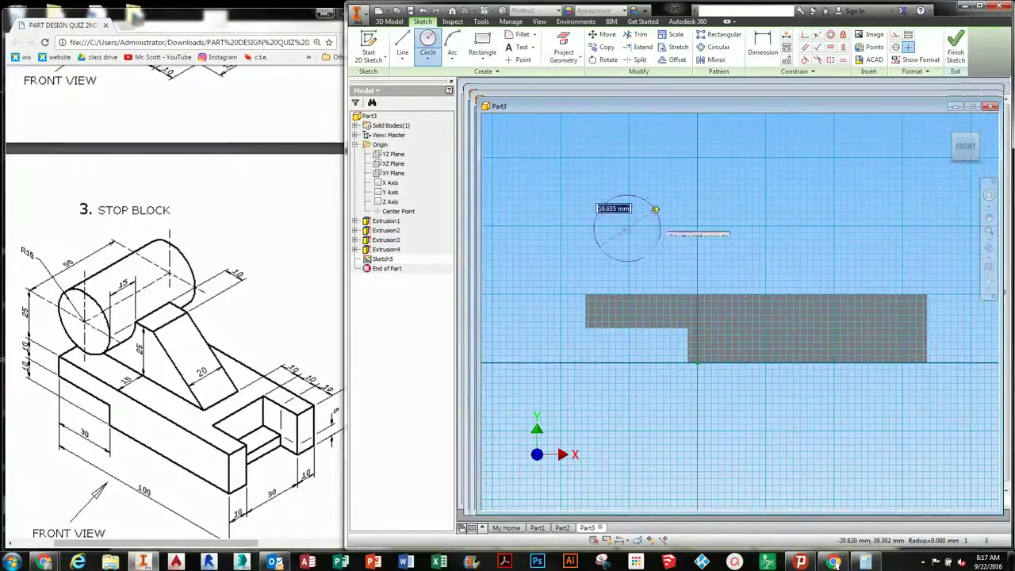
text(30)
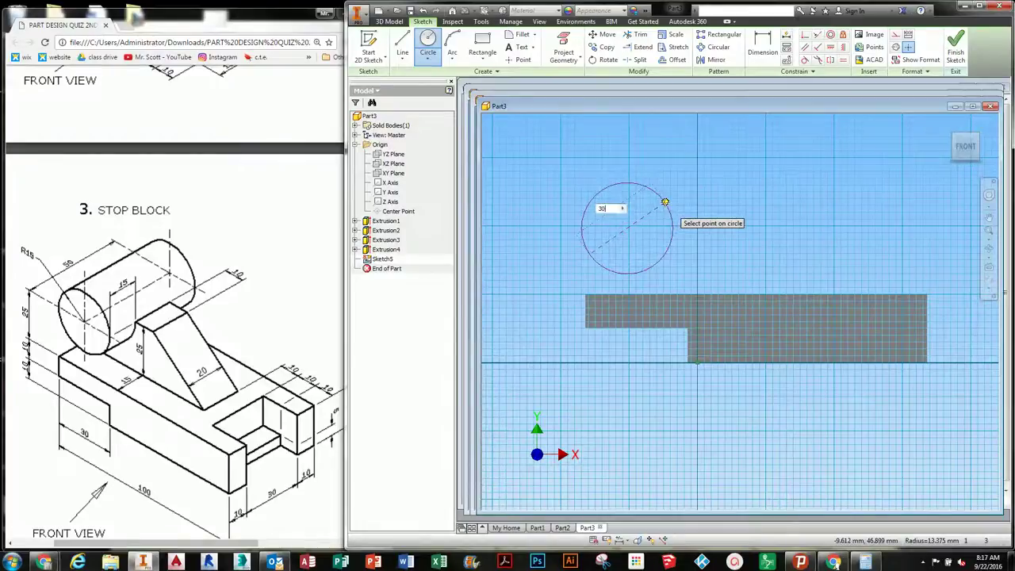
key(Return)
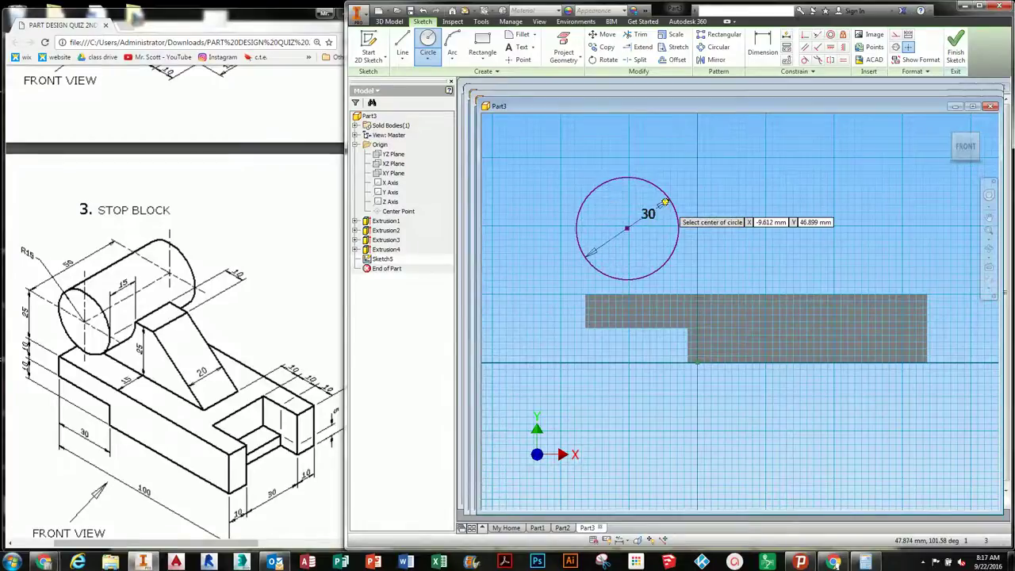
Make the 30 mm circle tangent to the block's vertical end edge on the stepped side
click(805, 60)
click(586, 310)
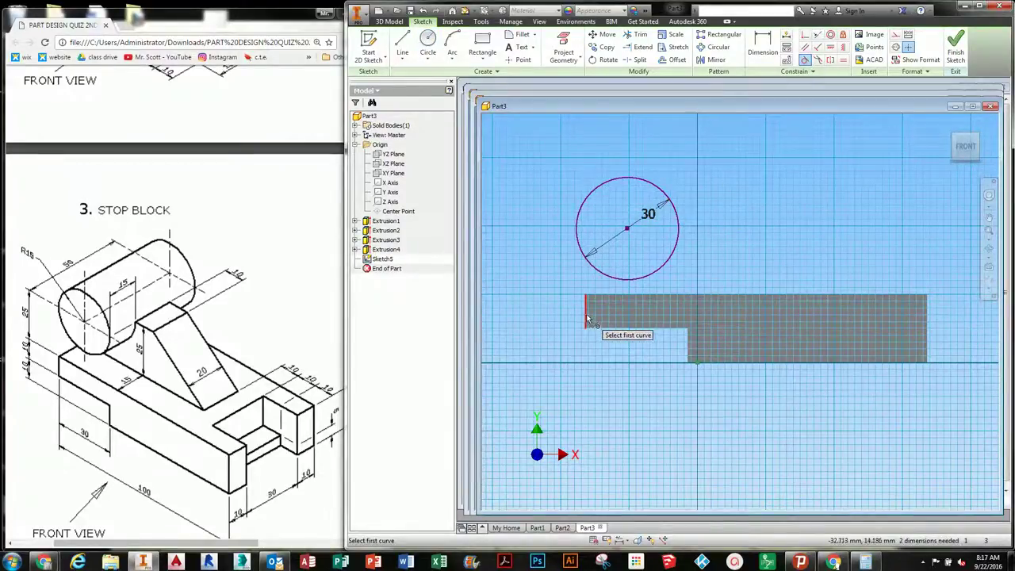
click(577, 238)
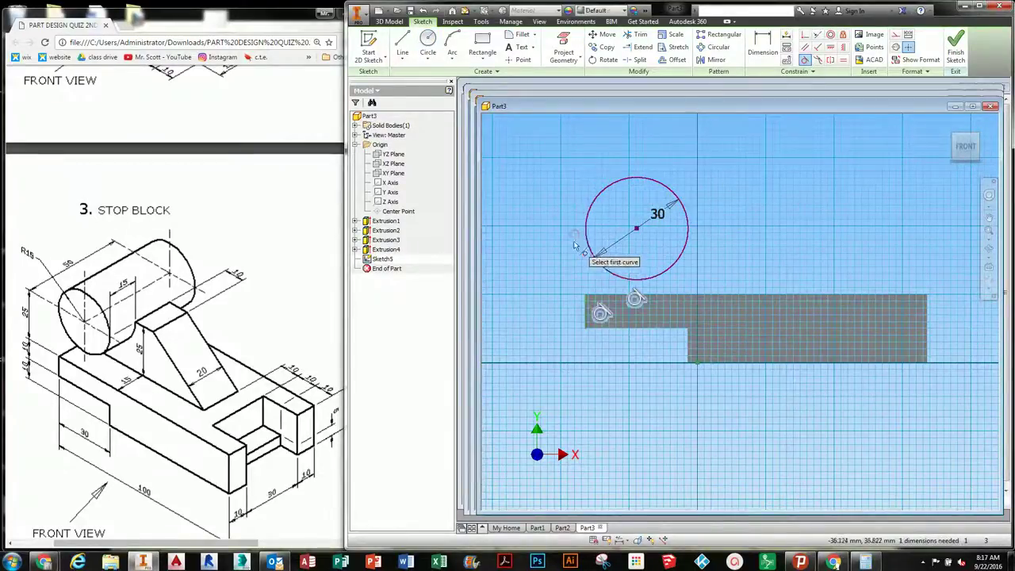
Dimension the circle's center 25 mm above the block's top edge and finish the sketch
click(761, 54)
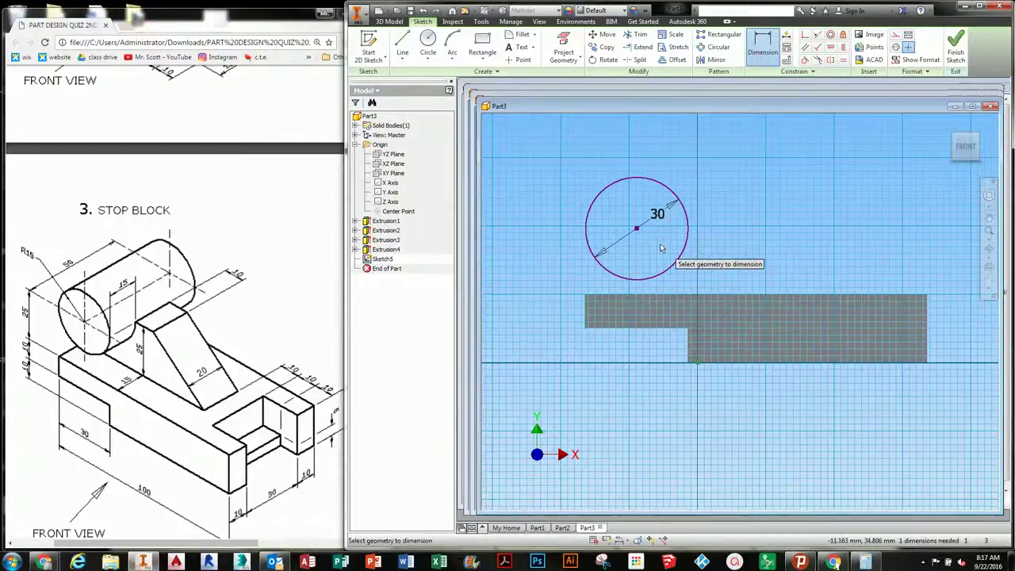
click(636, 228)
click(627, 294)
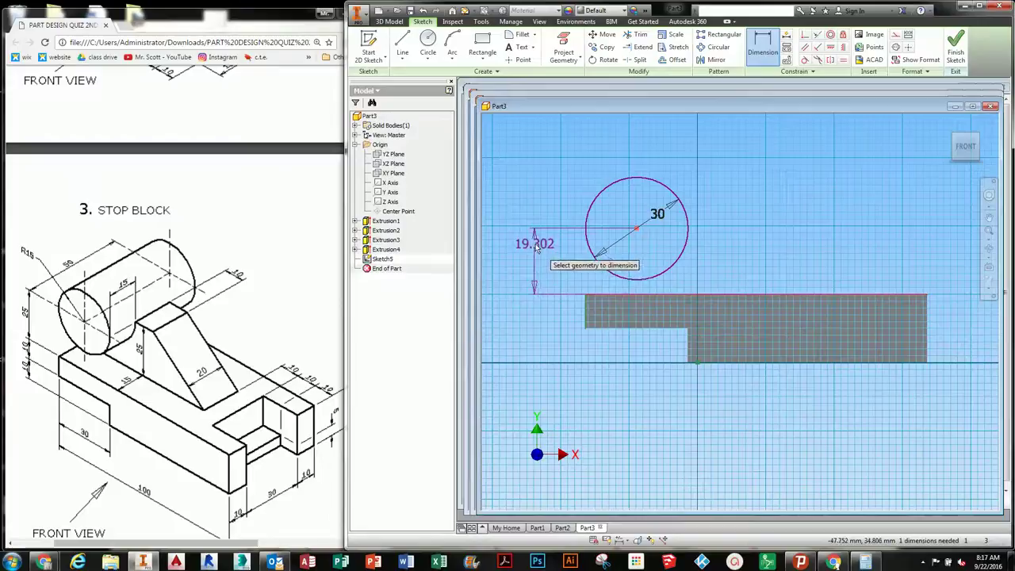
click(536, 263)
text(25)
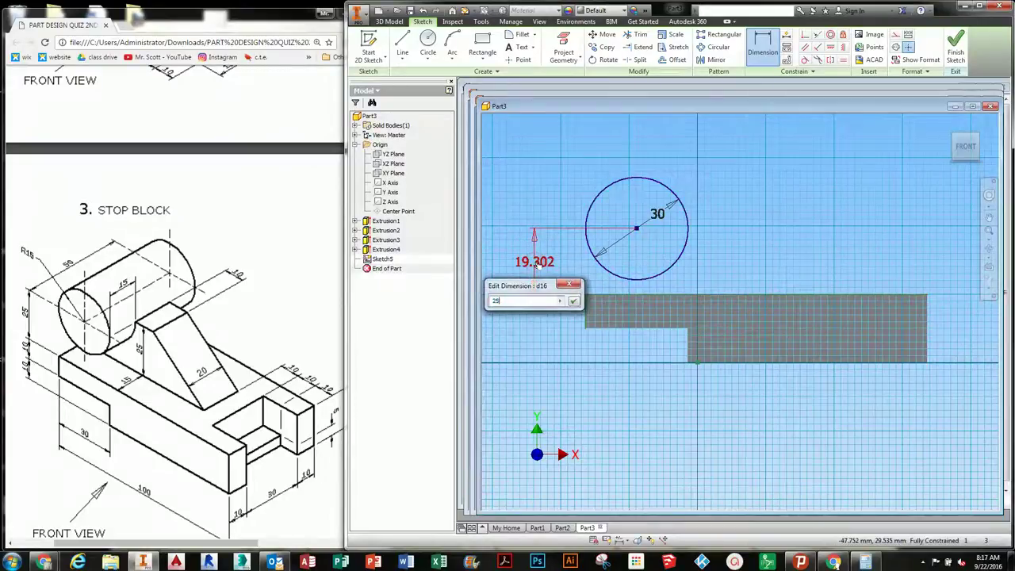
key(Return)
middle_drag(616, 295, 613, 306)
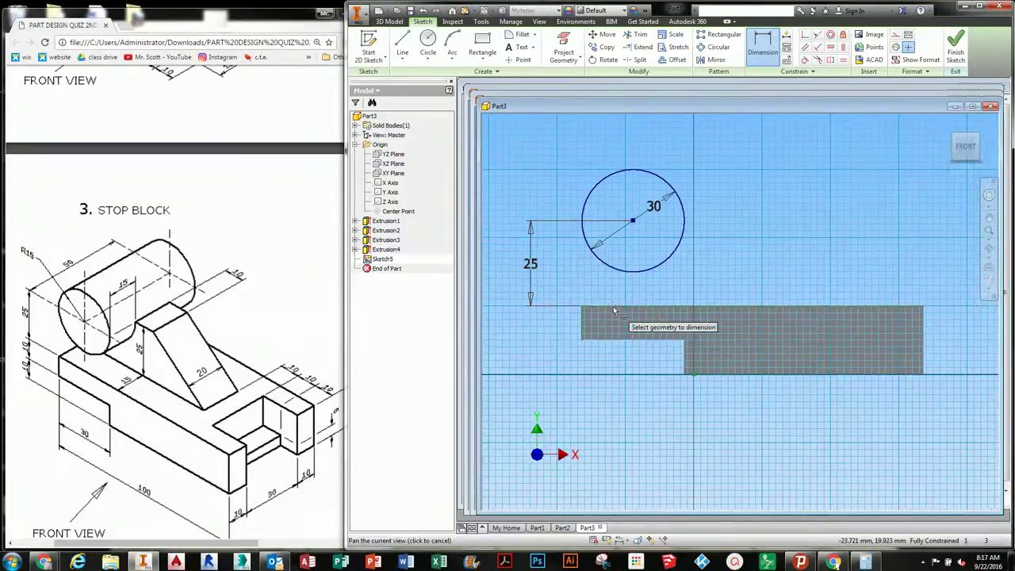
click(956, 54)
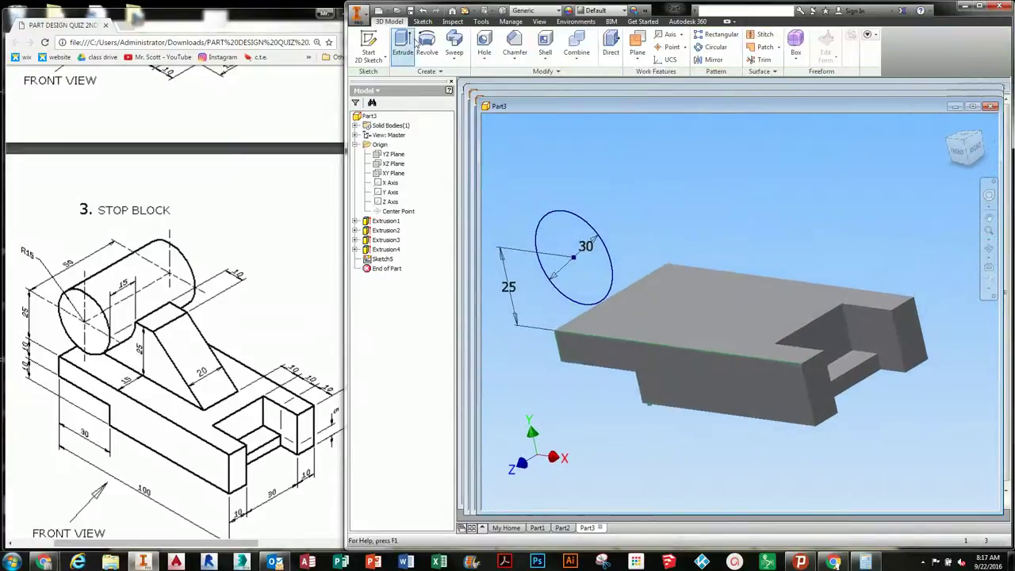
Extrude the 30 mm circle as a joined cylinder using the To extent, ending at the block's back face
click(404, 43)
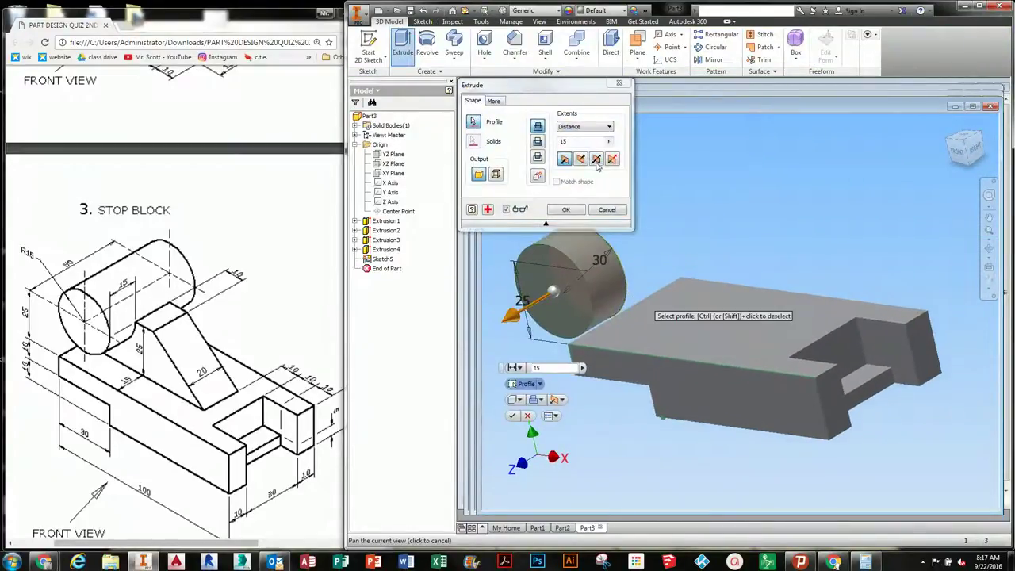
click(580, 128)
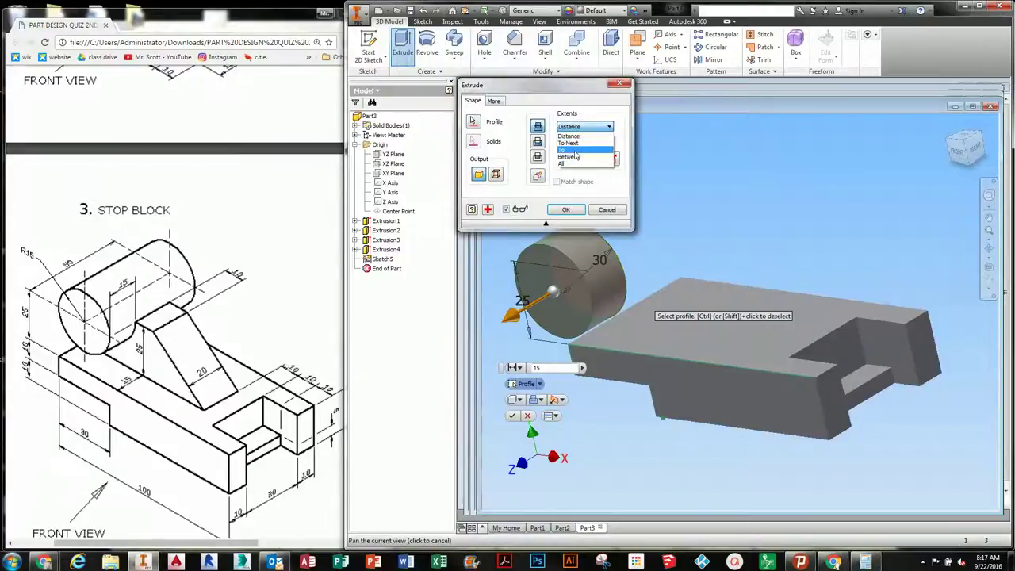
click(575, 151)
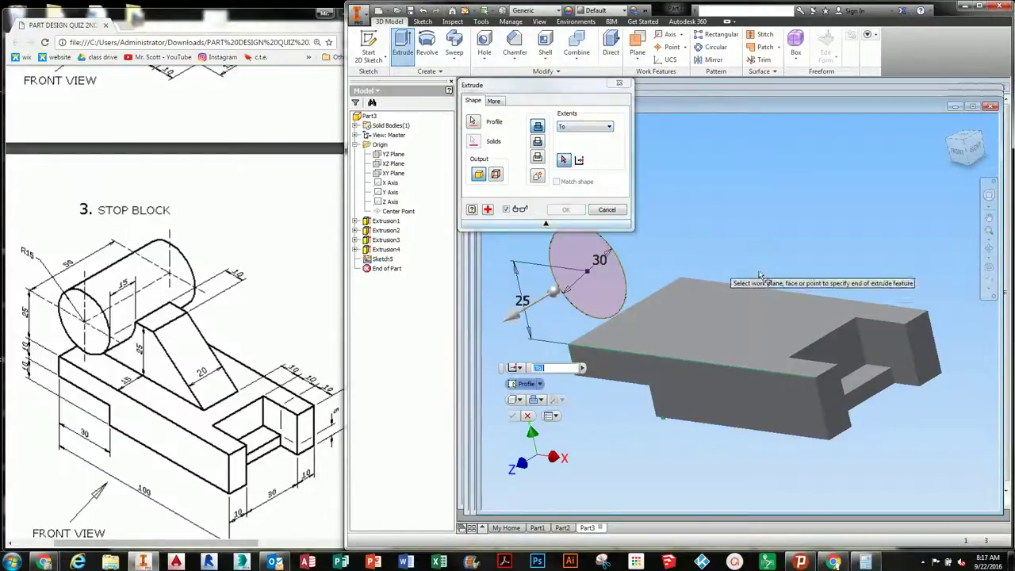
shift+middle_drag(775, 278, 713, 292)
click(771, 323)
shift+middle_drag(702, 349, 733, 339)
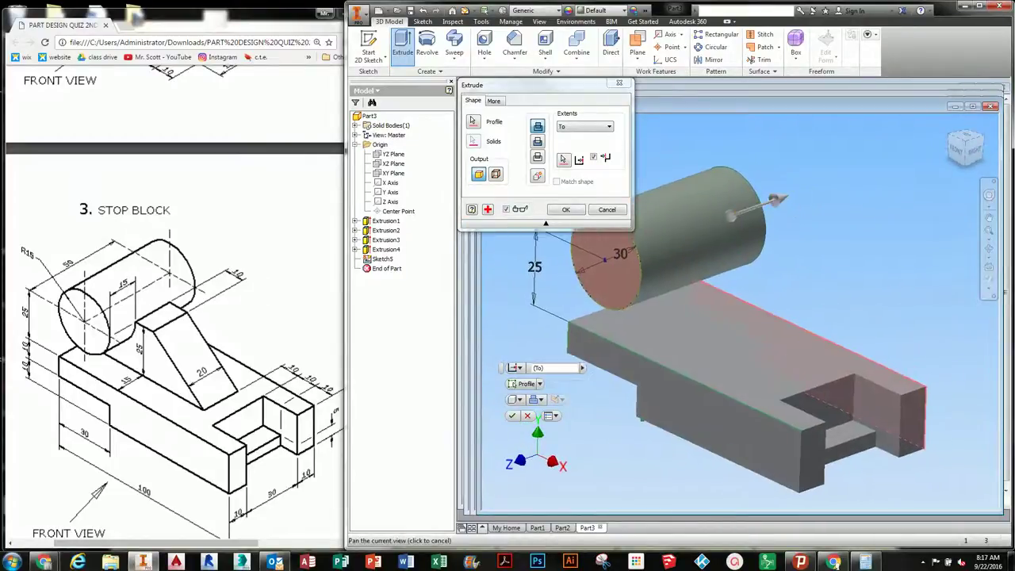
click(566, 210)
Start a new sketch on the origin's XY Plane for the support under the cylinder
shift+middle_drag(683, 330, 682, 317)
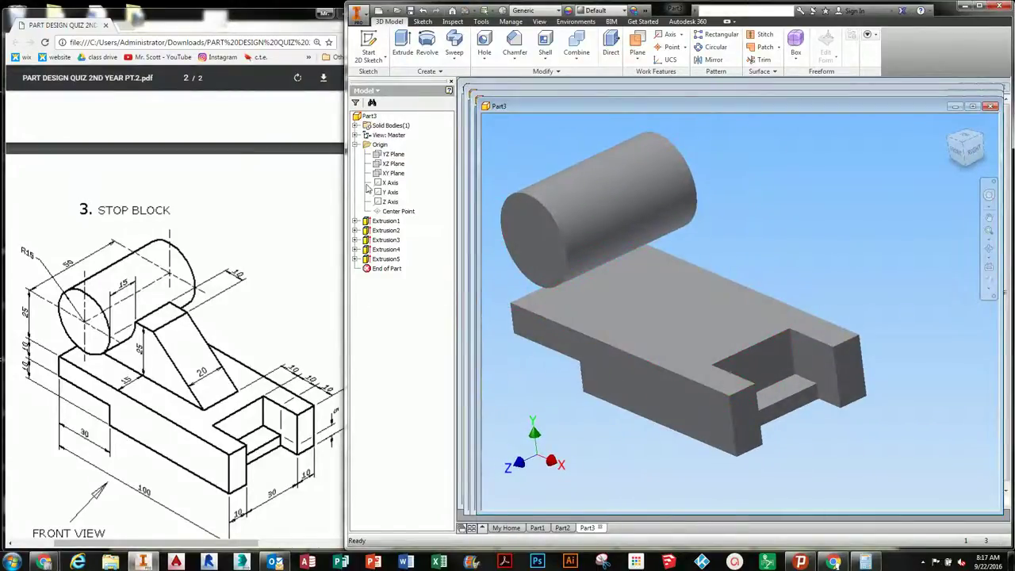
click(388, 173)
shift+middle_drag(691, 283, 692, 280)
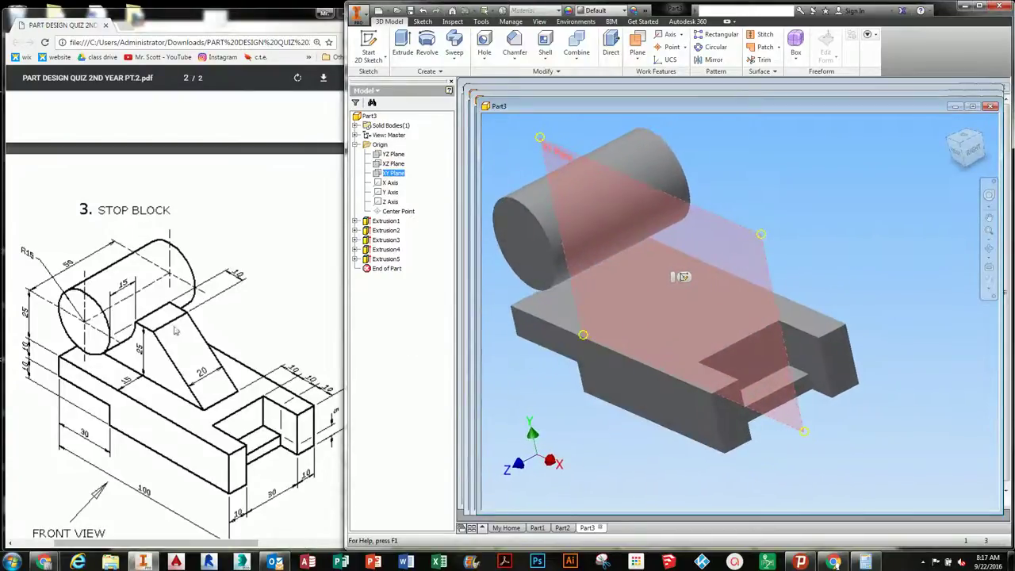
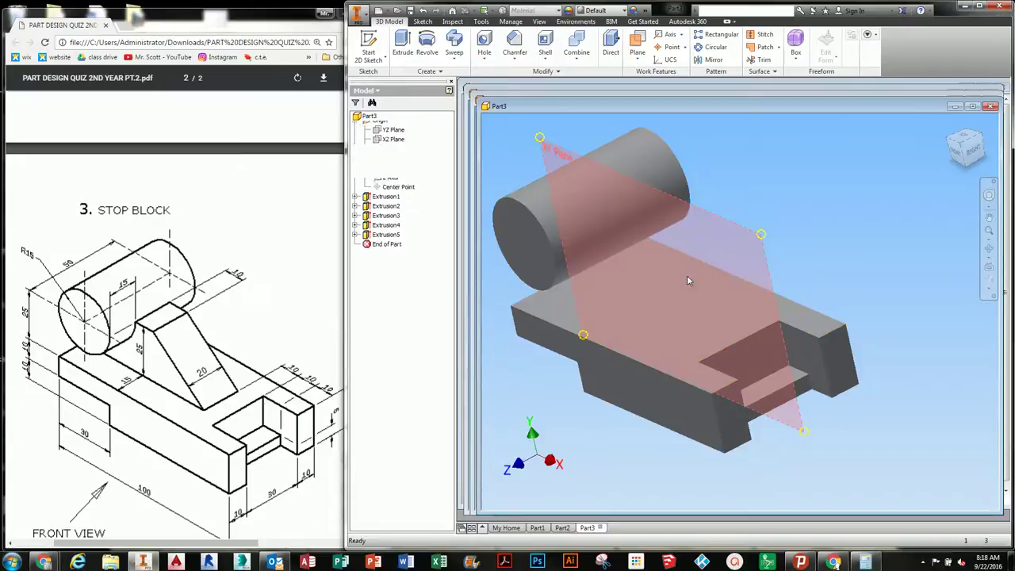
click(684, 278)
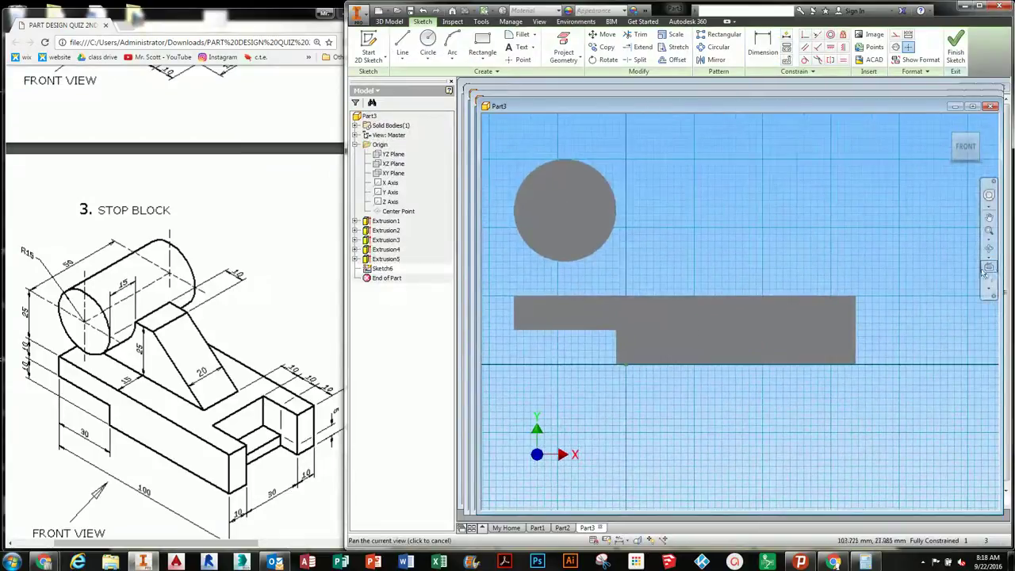
Switch the model's visual style to Wireframe with Hidden Edges
click(539, 21)
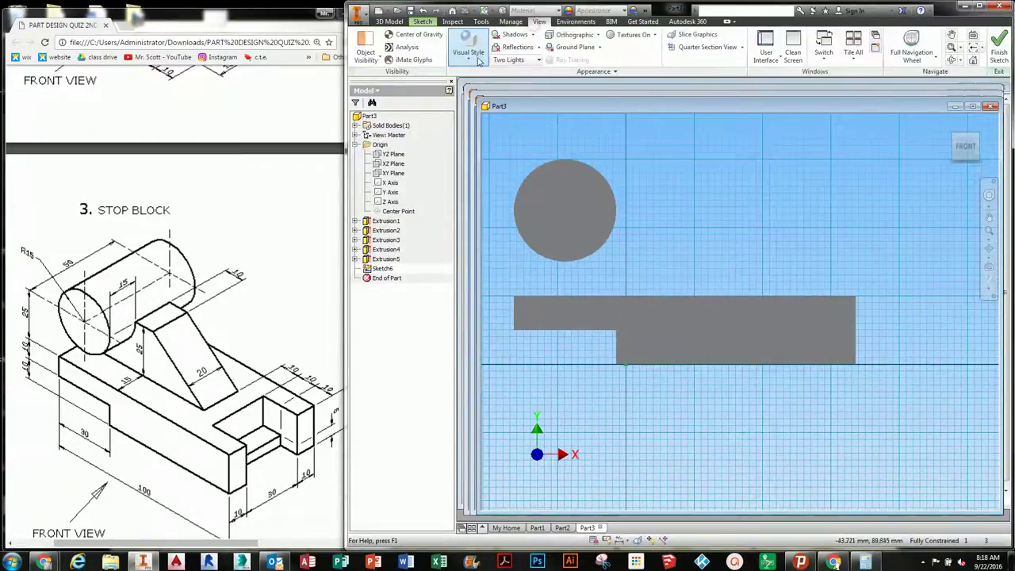
click(468, 46)
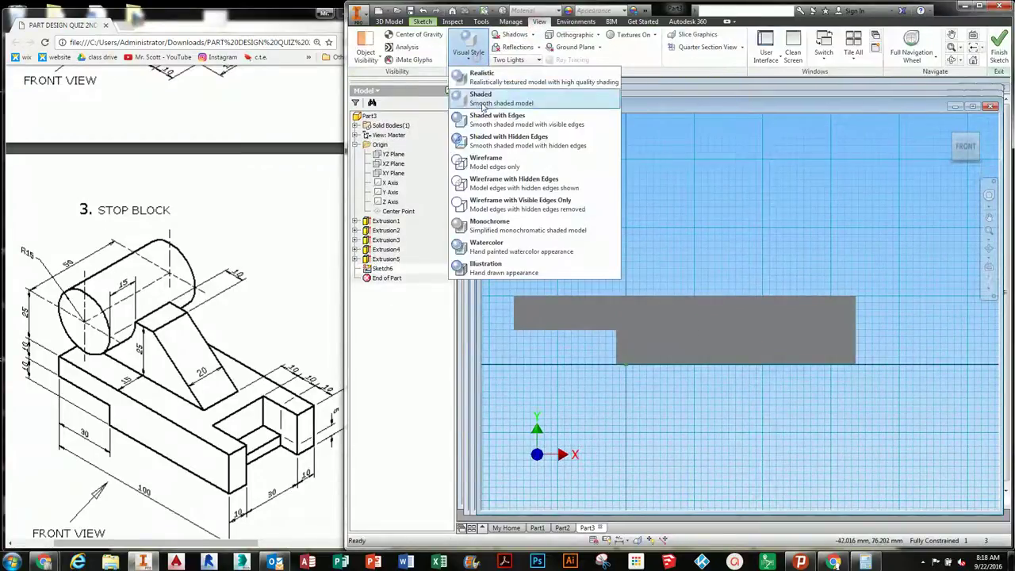
click(498, 187)
scroll(664, 320, up, 5)
scroll(664, 322, down, 4)
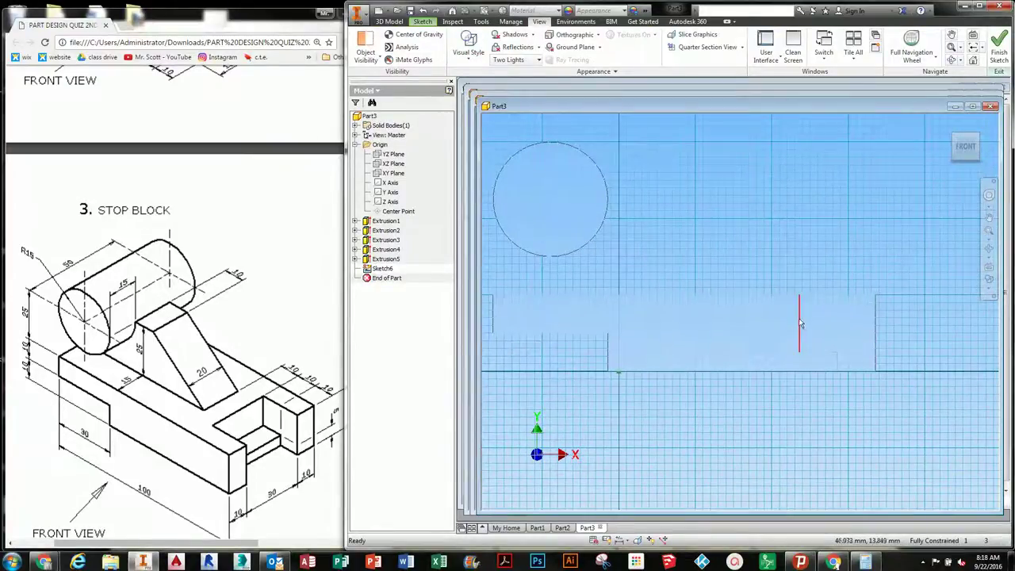
middle_drag(654, 256, 670, 258)
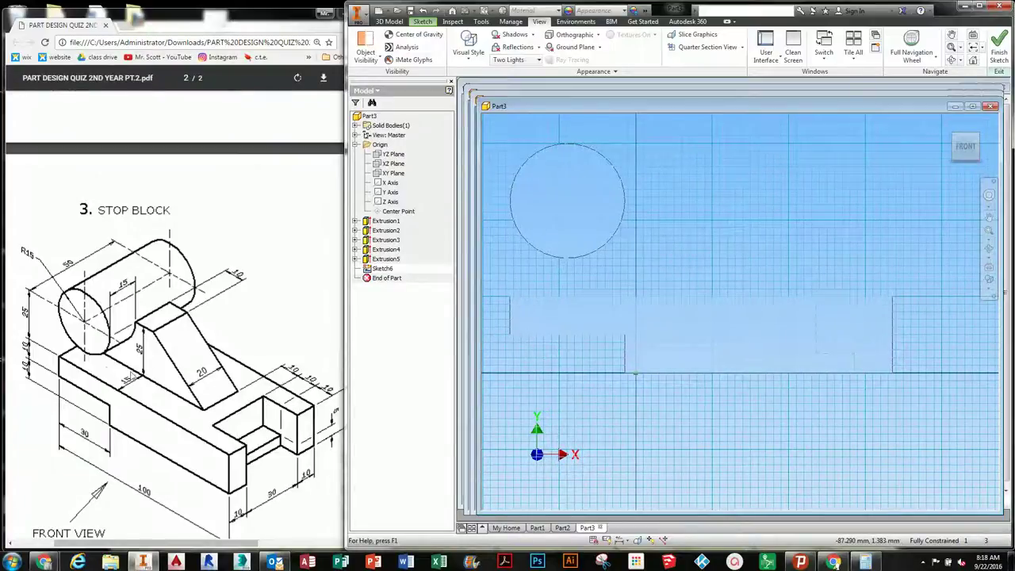
Draw a 25 mm vertical line up from the block's top corner on the stepped side
click(422, 21)
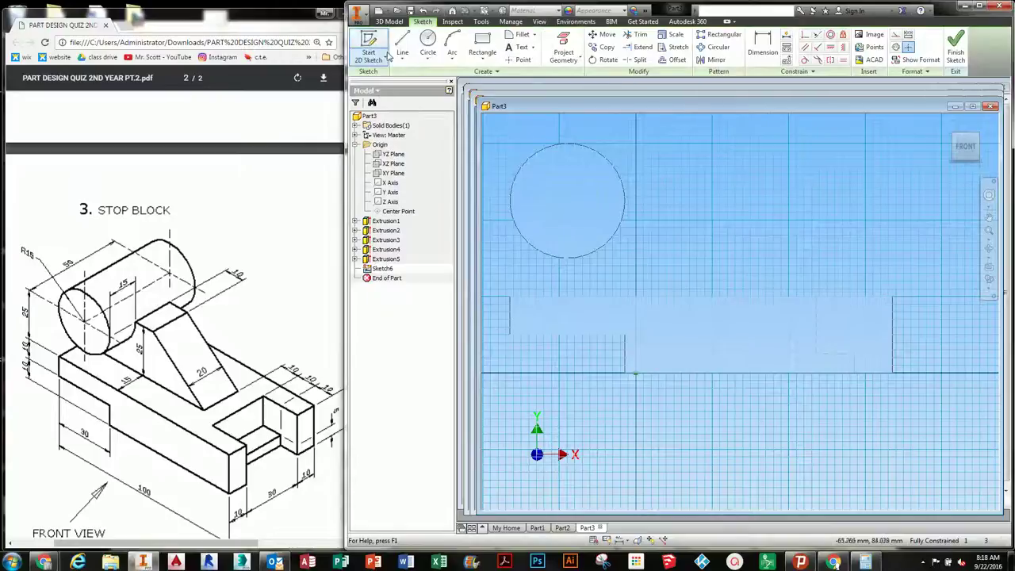
click(509, 297)
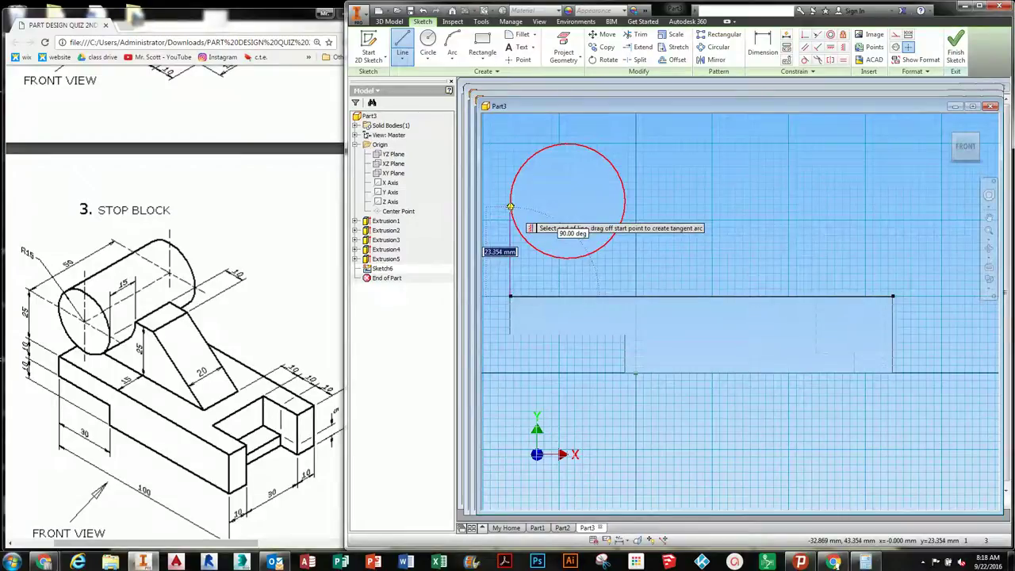
text(25)
key(Return)
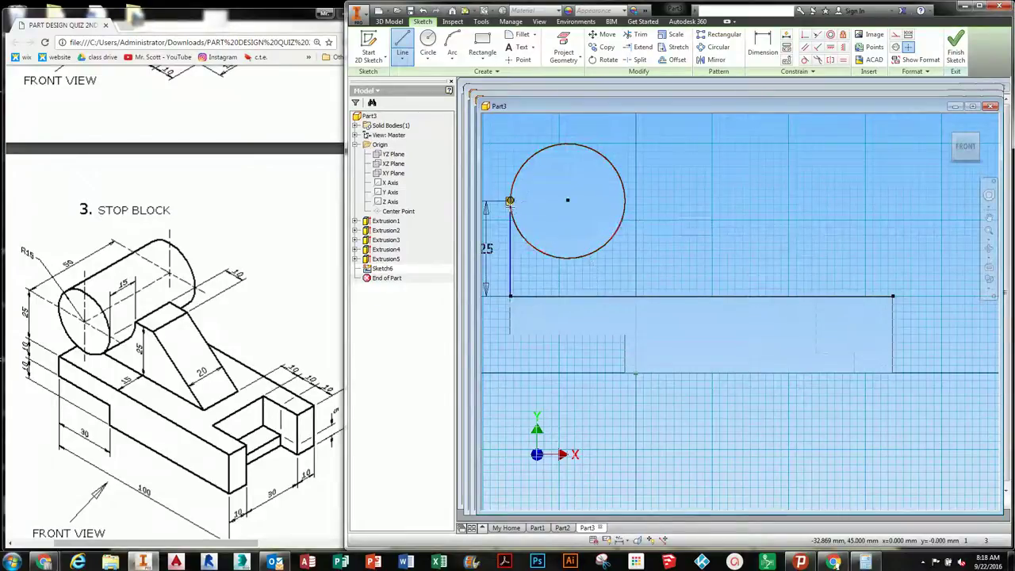
Close the profile with a horizontal line about 39 mm long through the circle's center, a slope to the block's top edge and a base line
scroll(562, 198, down, 6)
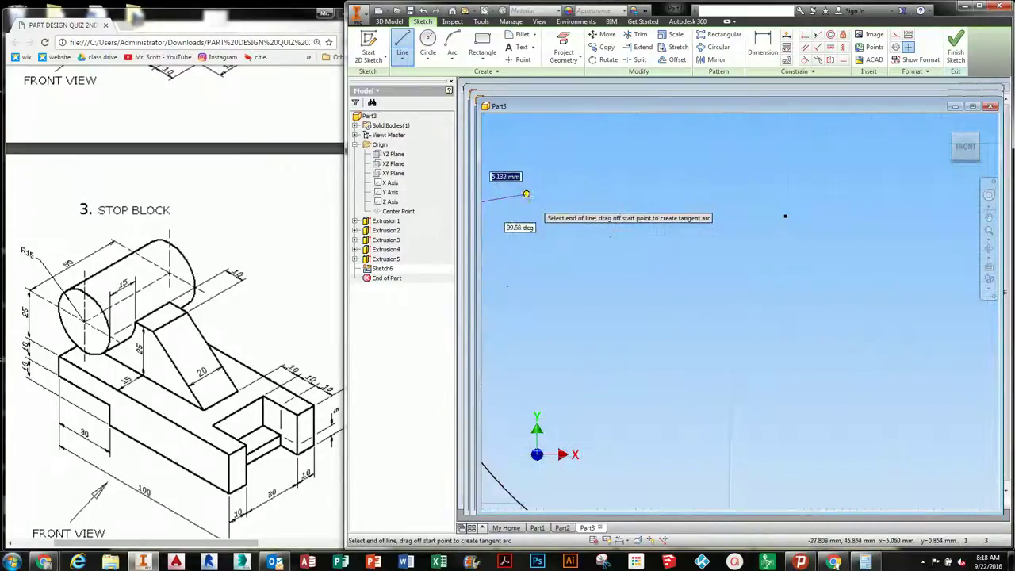
scroll(790, 236, up, 6)
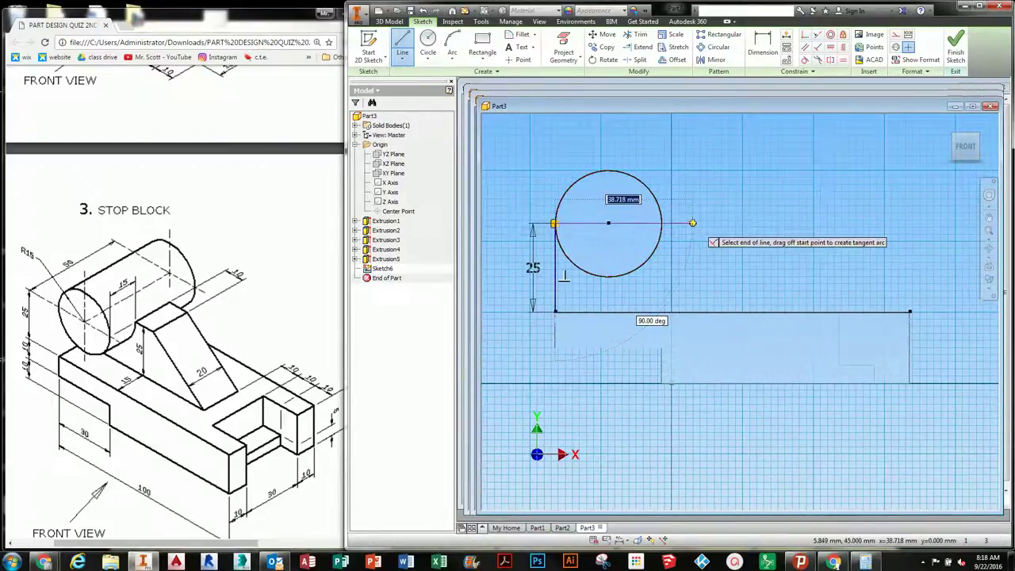
click(693, 223)
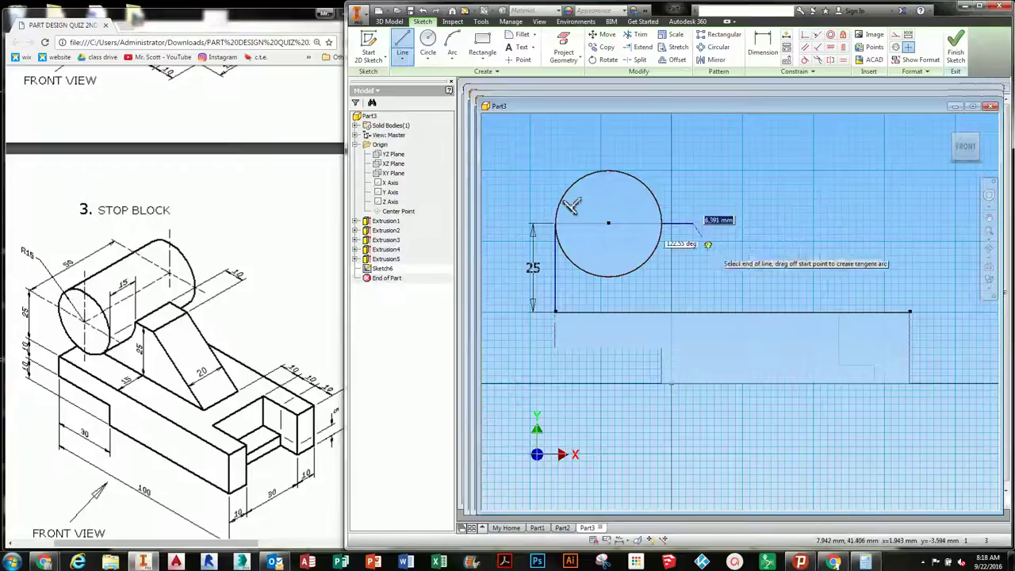
double_click(797, 311)
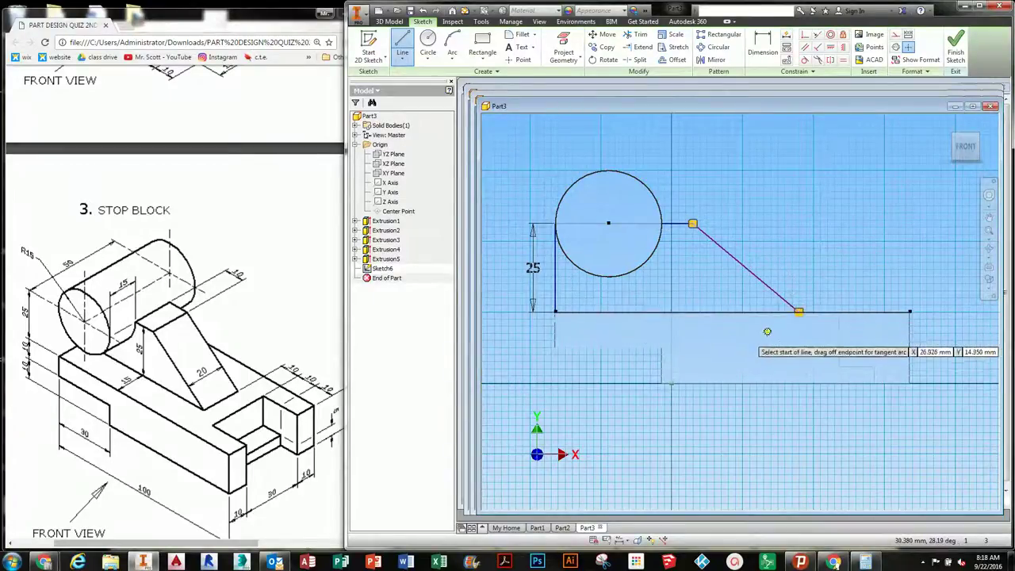
click(798, 311)
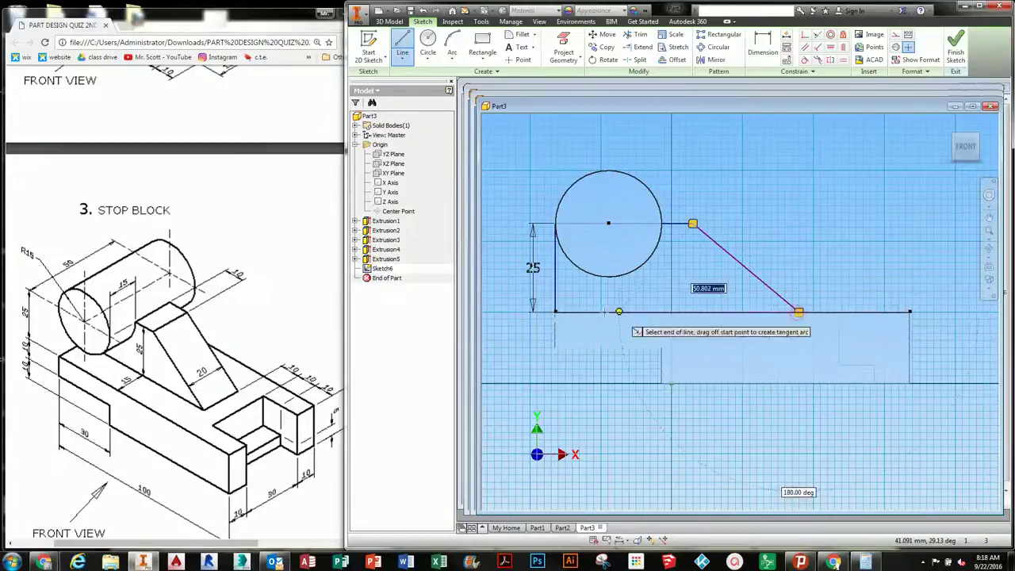
middle_drag(675, 293, 655, 321)
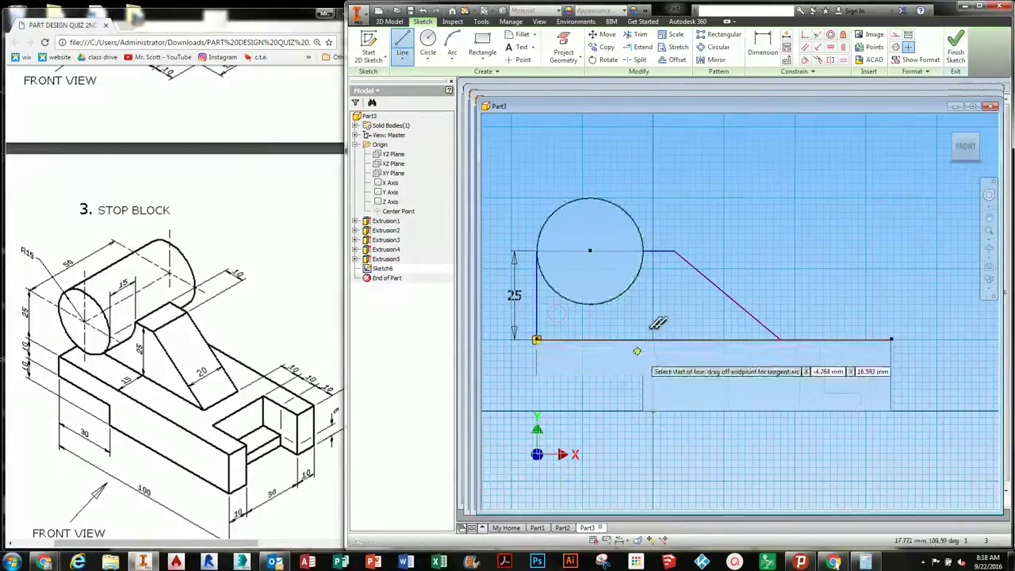
key(Escape)
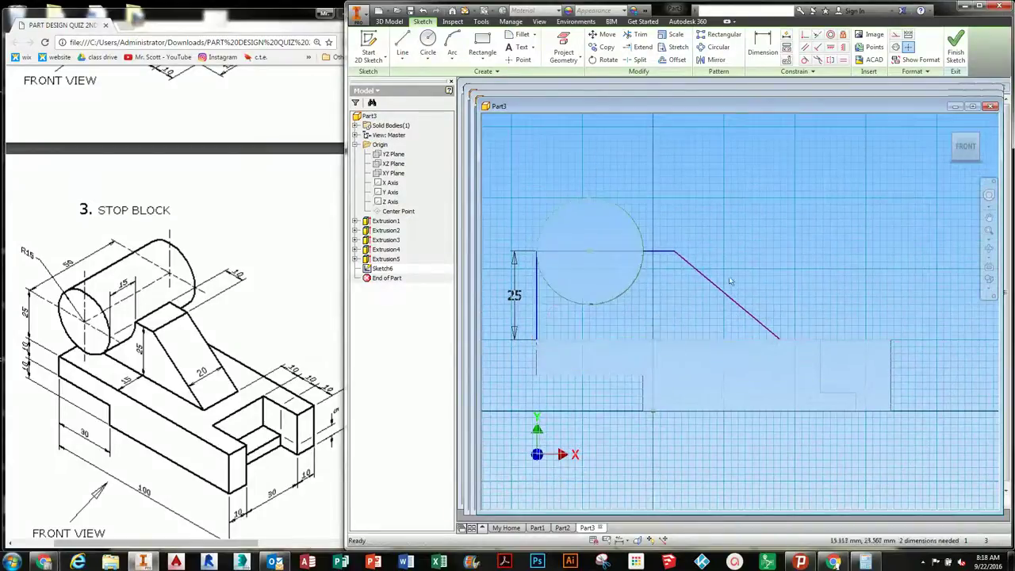
Delete the horizontal line running through the circle's center
click(767, 60)
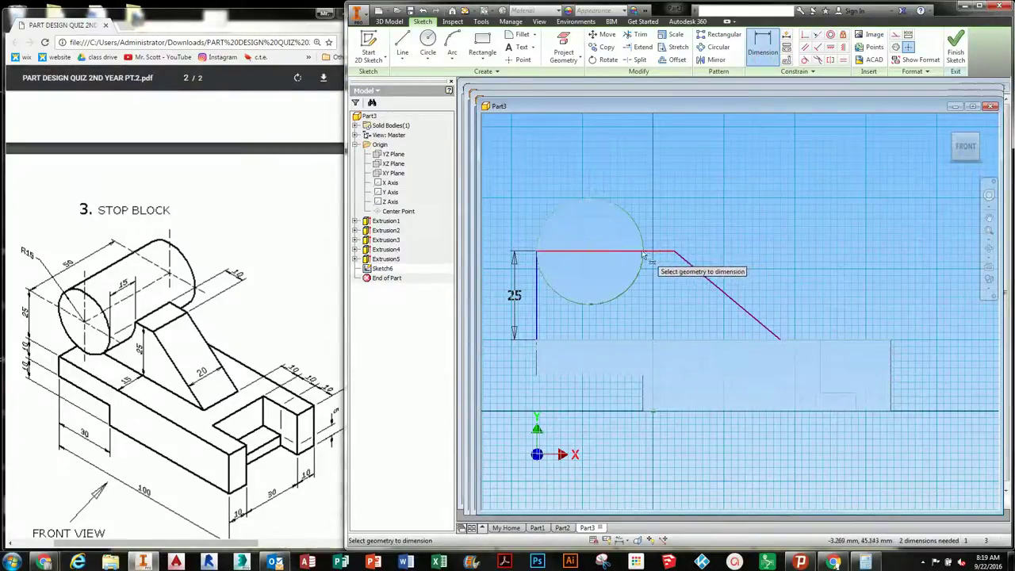
scroll(651, 258, up, 3)
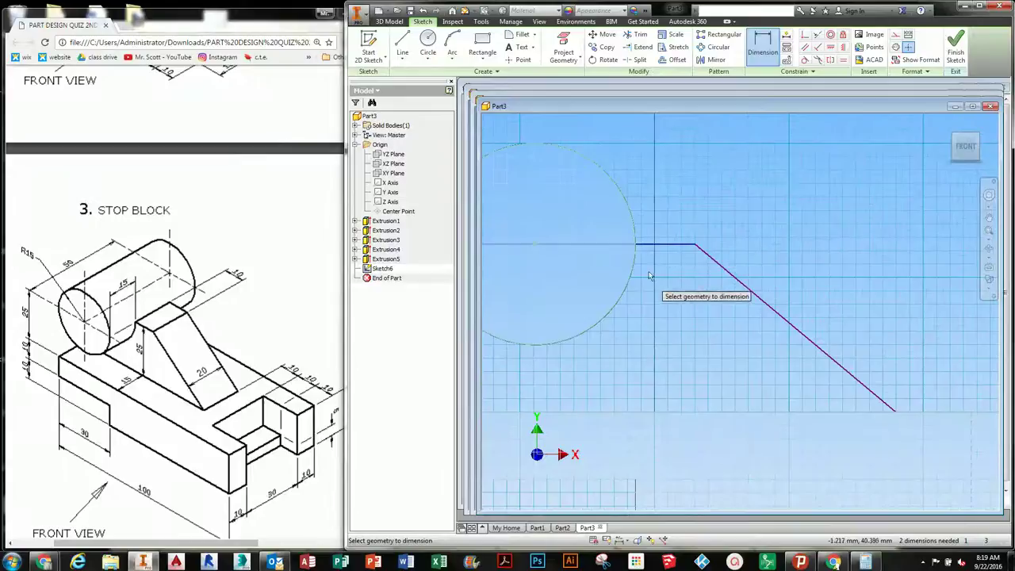
key(Escape)
click(655, 249)
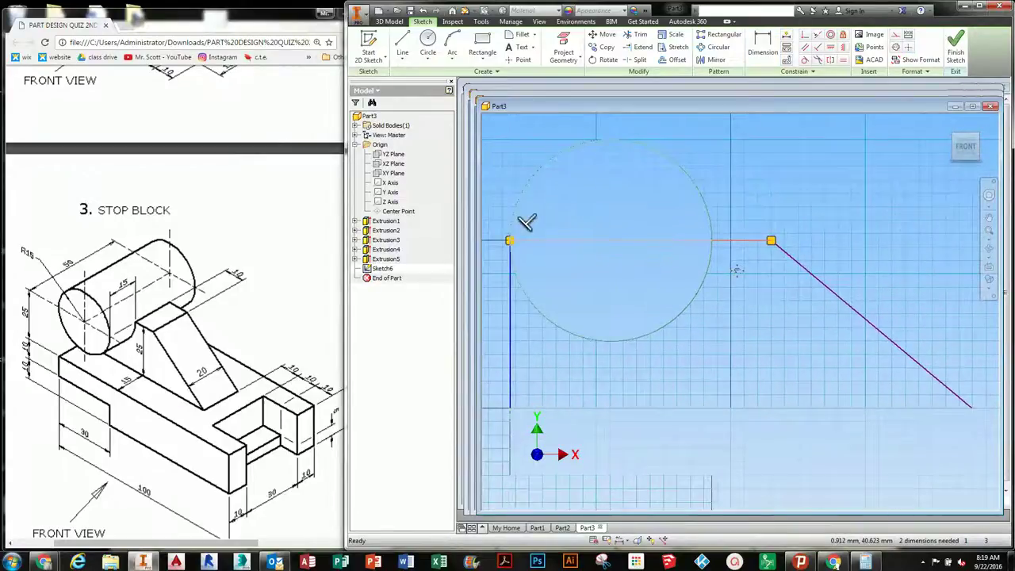
key(Delete)
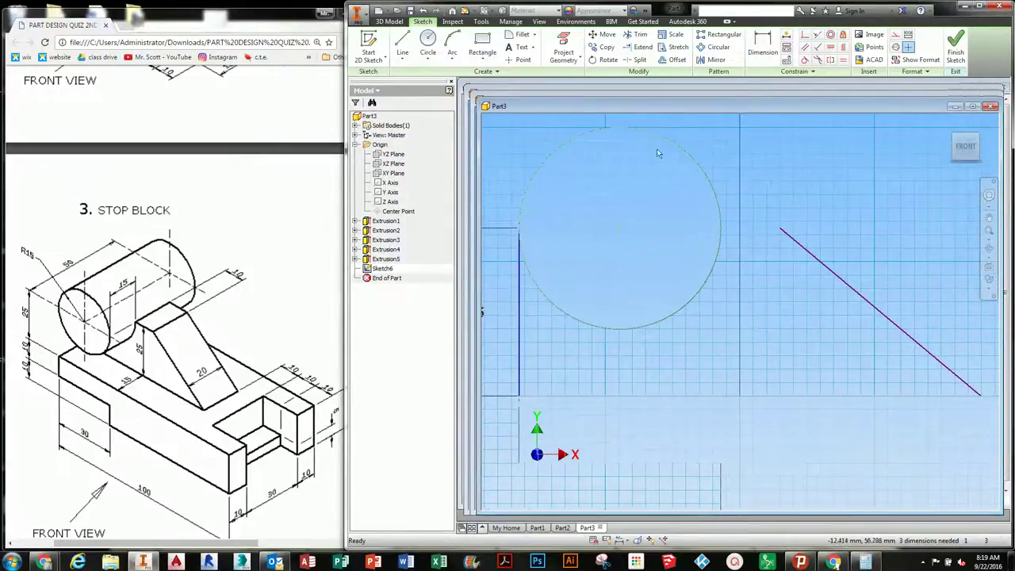
Draw a horizontal line about 9 mm long from the slope's upper end to the near side of the circle
click(561, 42)
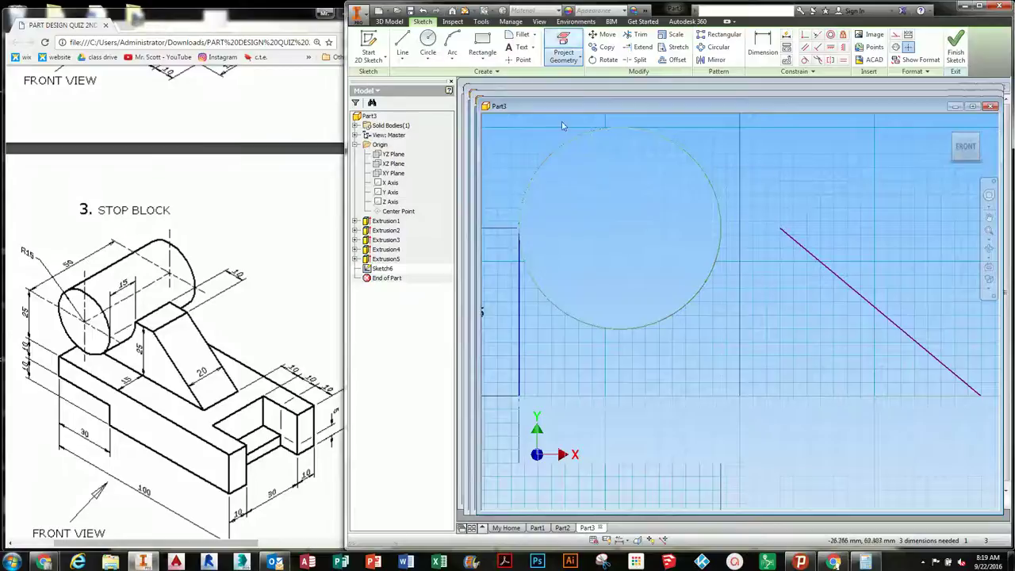
click(573, 230)
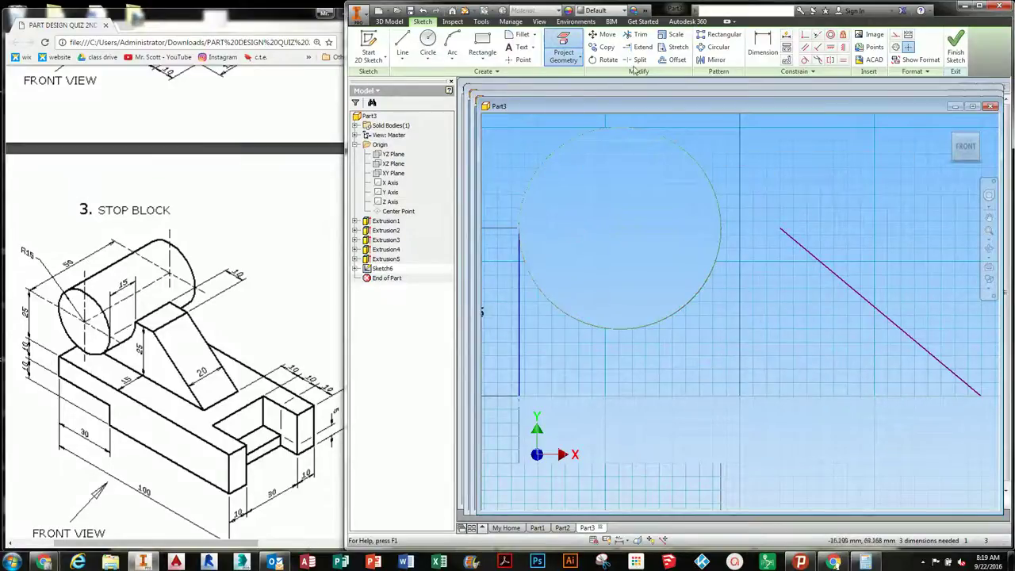
click(402, 43)
click(781, 228)
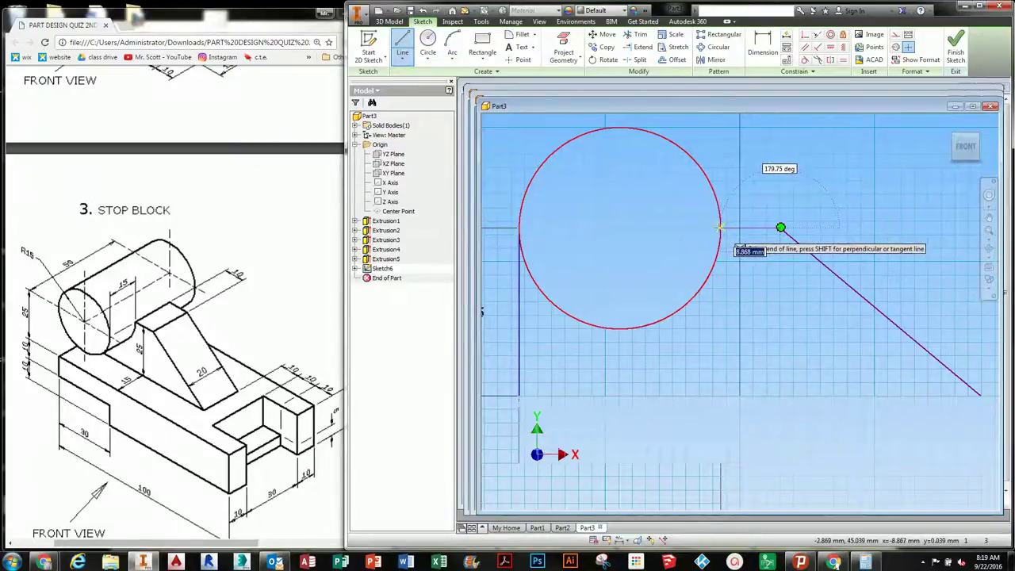
click(719, 228)
middle_drag(746, 260, 724, 264)
scroll(724, 265, up, 2)
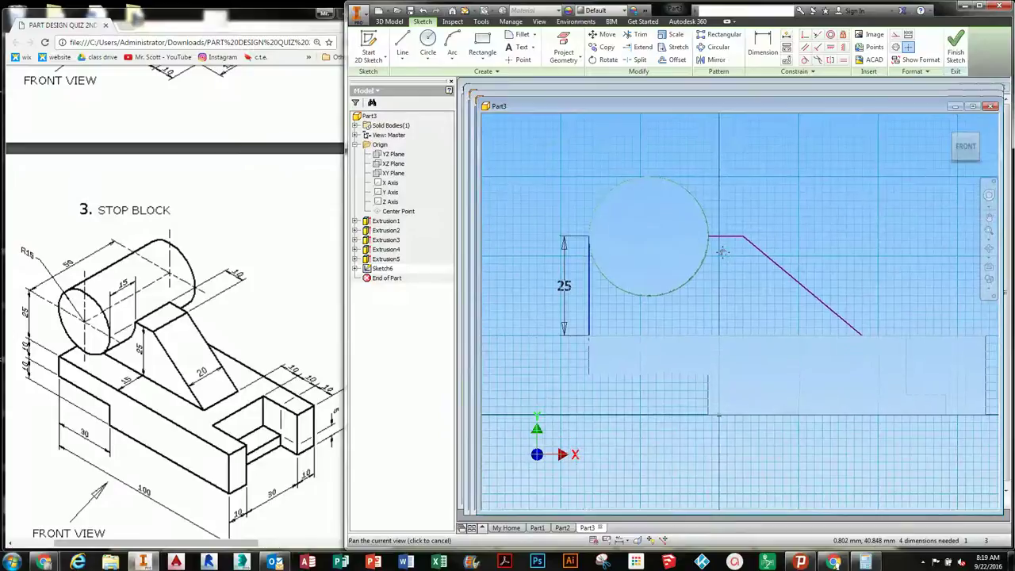
Dimension the short horizontal line between the circle and the slope to 10 mm
key(d)
click(722, 238)
click(724, 199)
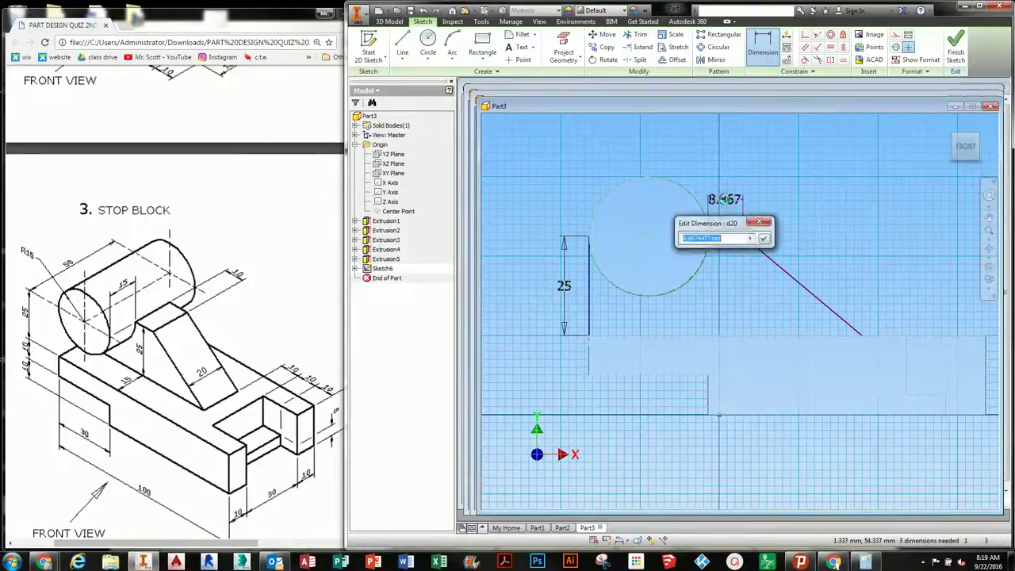
key(Return)
mouse_move(801, 295)
middle_down()
mouse_move(770, 297)
mouse_move(755, 283)
middle_up()
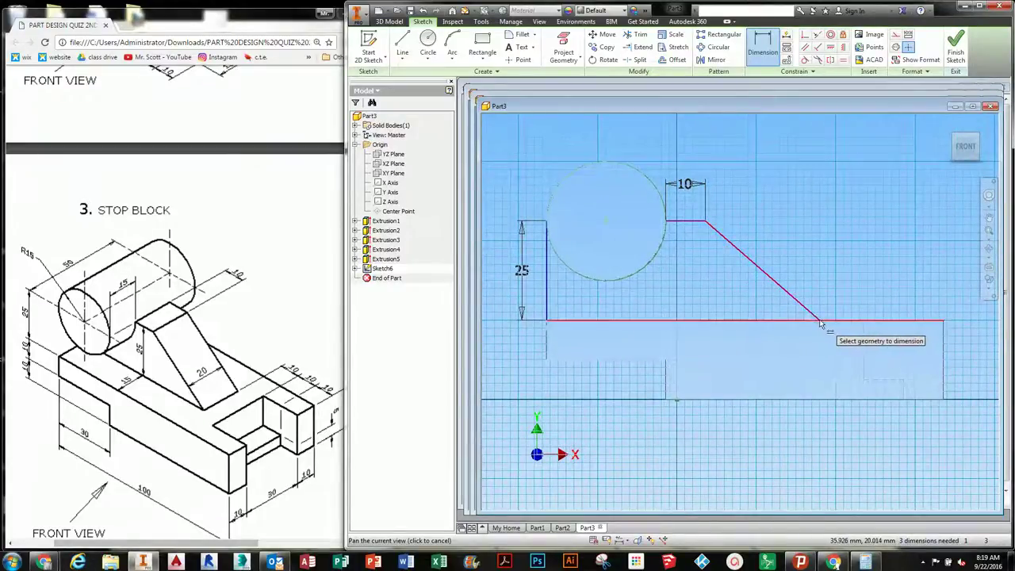
middle_drag(816, 317, 821, 312)
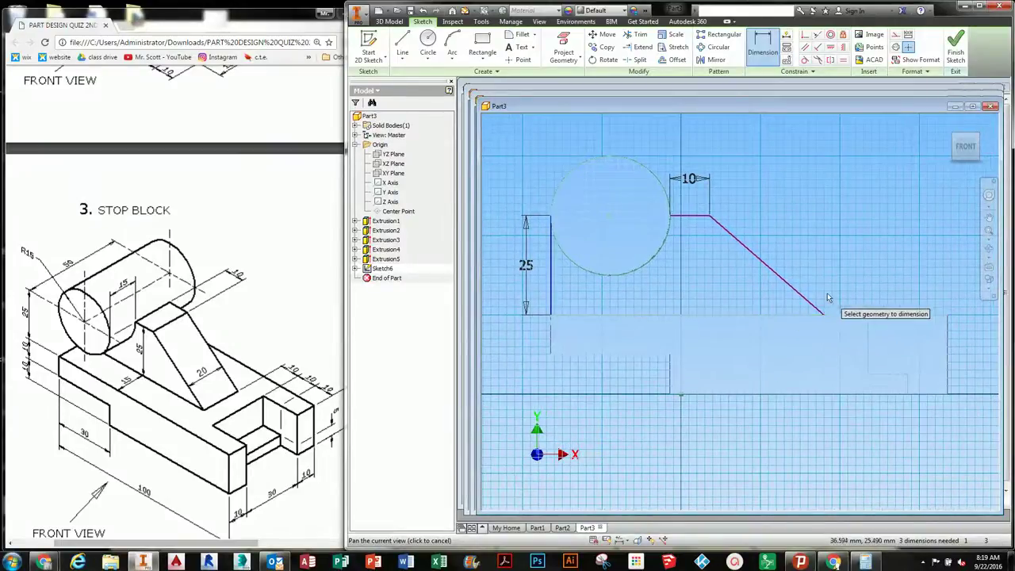
Delete the profile's base line along the block's top edge
key(Escape)
mouse_move(823, 315)
mouse_down()
mouse_move(824, 305)
mouse_move(823, 314)
mouse_up()
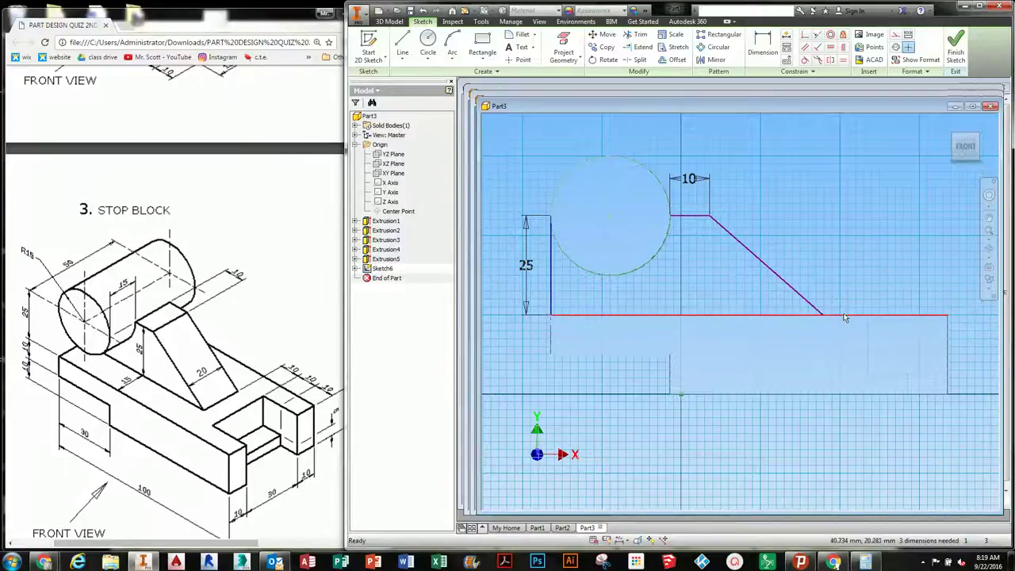
drag(742, 309, 742, 307)
key(Delete)
click(762, 46)
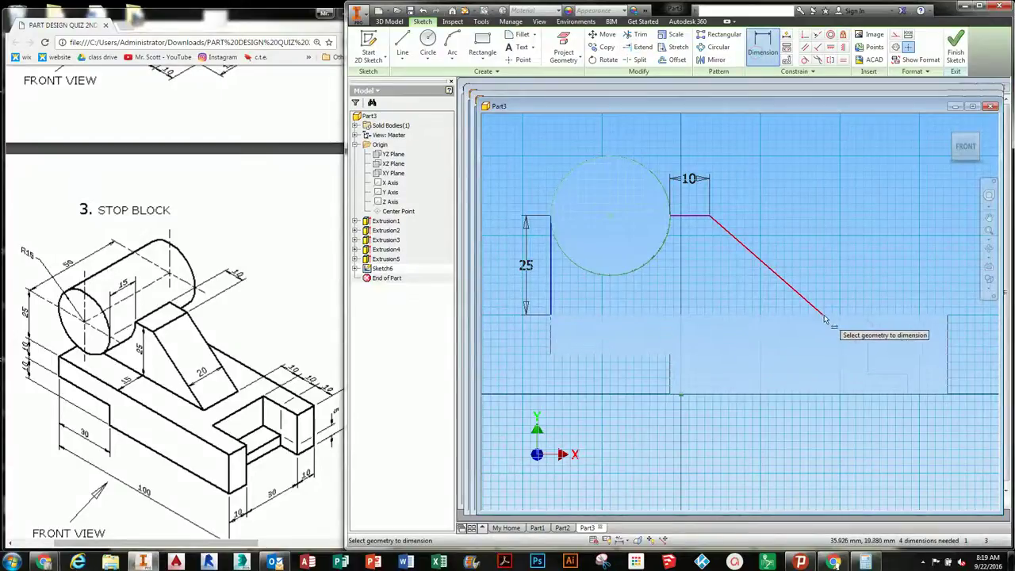
scroll(824, 318, up, 4)
scroll(809, 313, down, 4)
click(865, 345)
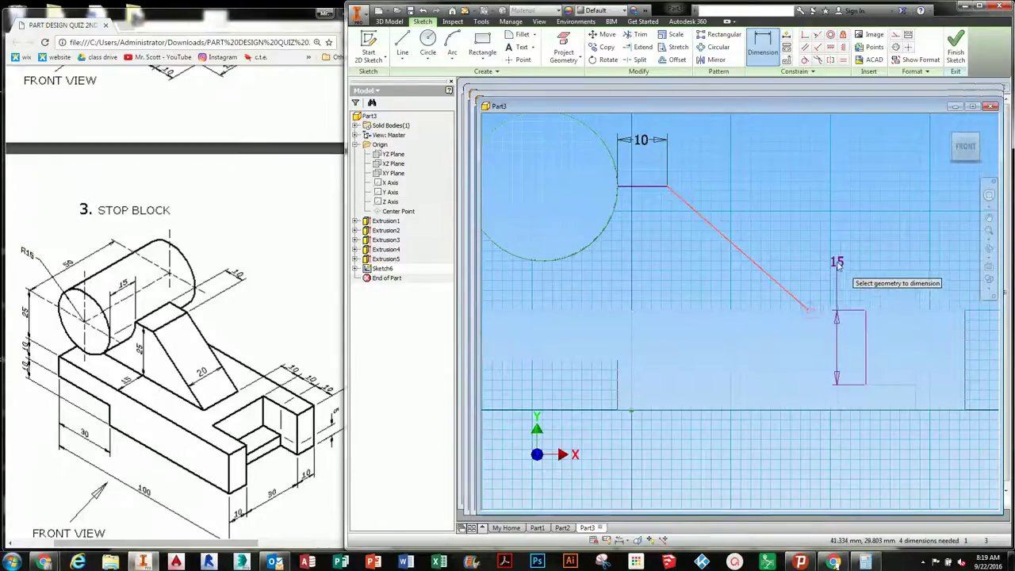
key(Escape)
scroll(801, 333, down, 2)
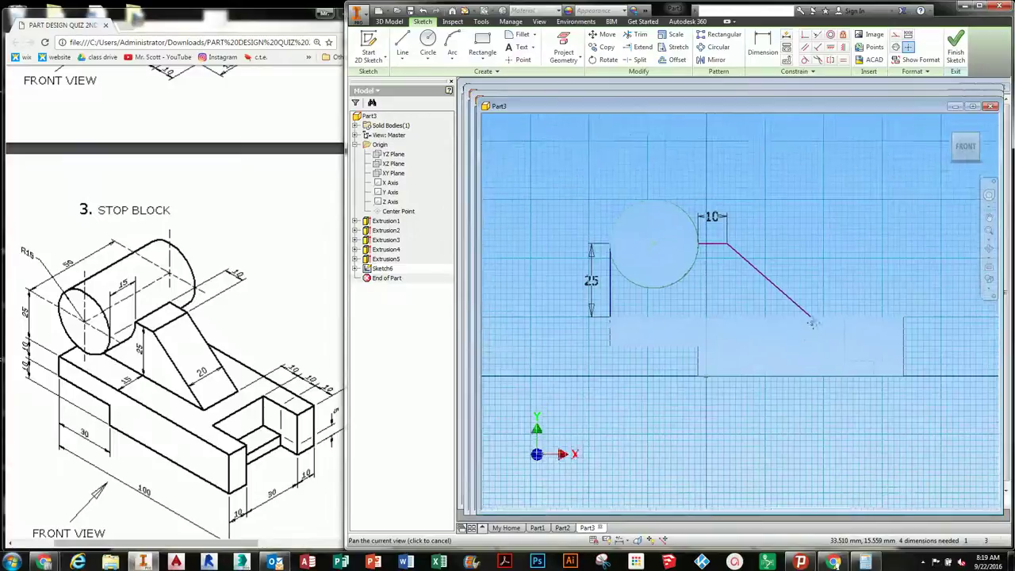
Draw a vertical line across the block's top edge, just beyond the slope's lower end, and make it a construction line
scroll(804, 317, up, 3)
middle_drag(804, 317, 733, 317)
click(402, 44)
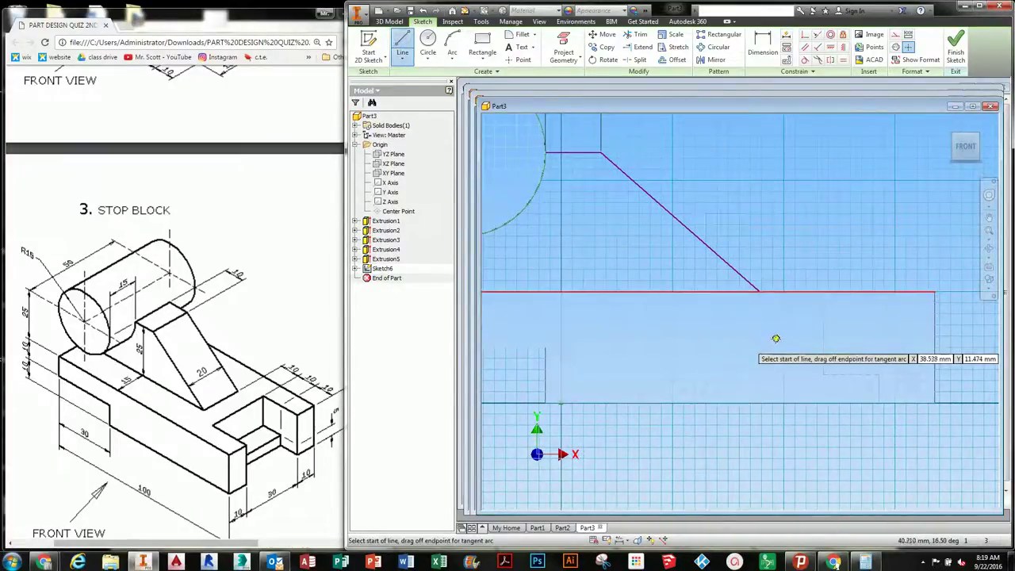
click(775, 291)
click(775, 214)
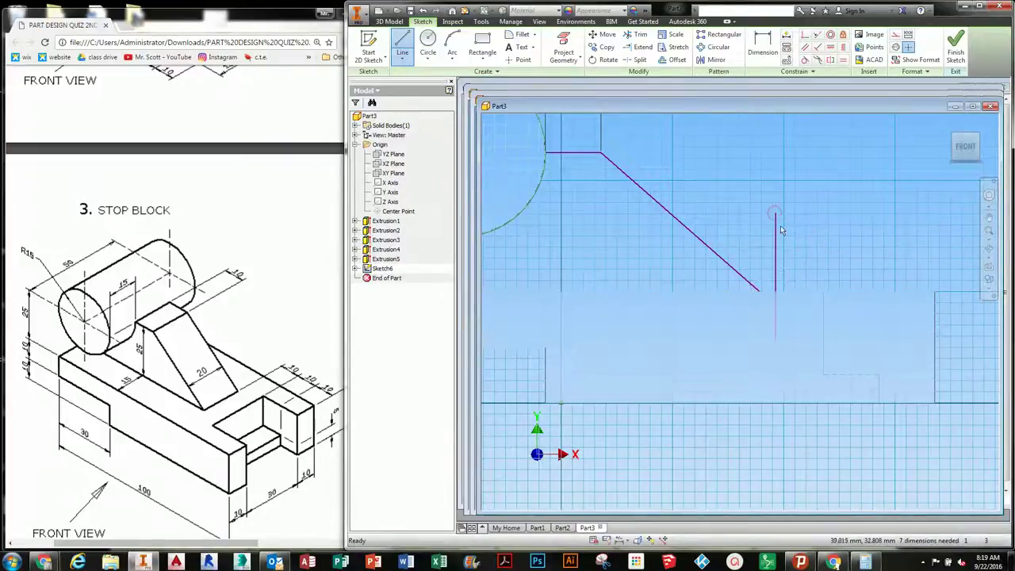
key(Escape)
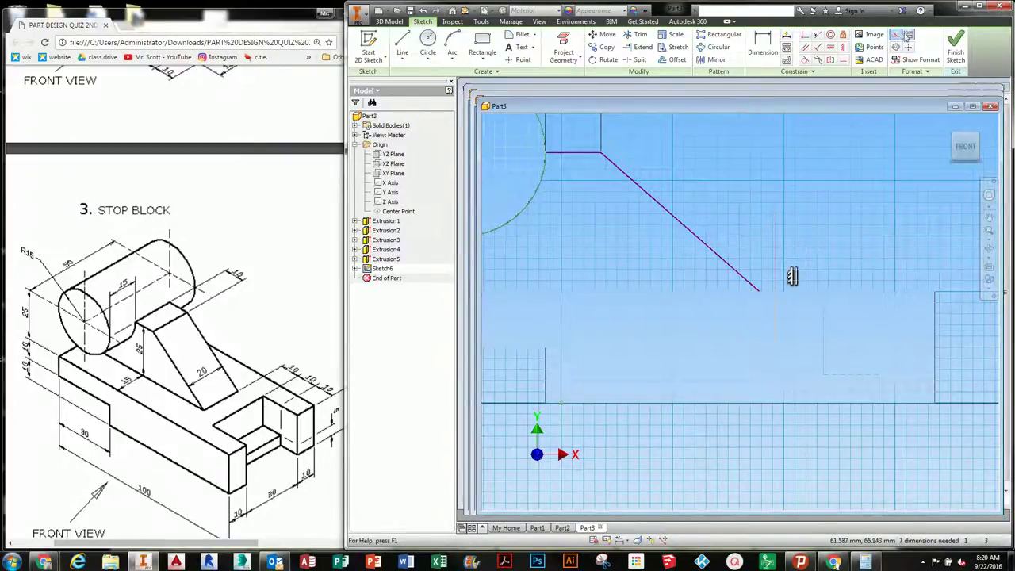
scroll(796, 269, up, 2)
scroll(730, 251, down, 1)
Dimension the vertical construction line 10 mm from the inner vertical edge of the block's end notch
click(757, 48)
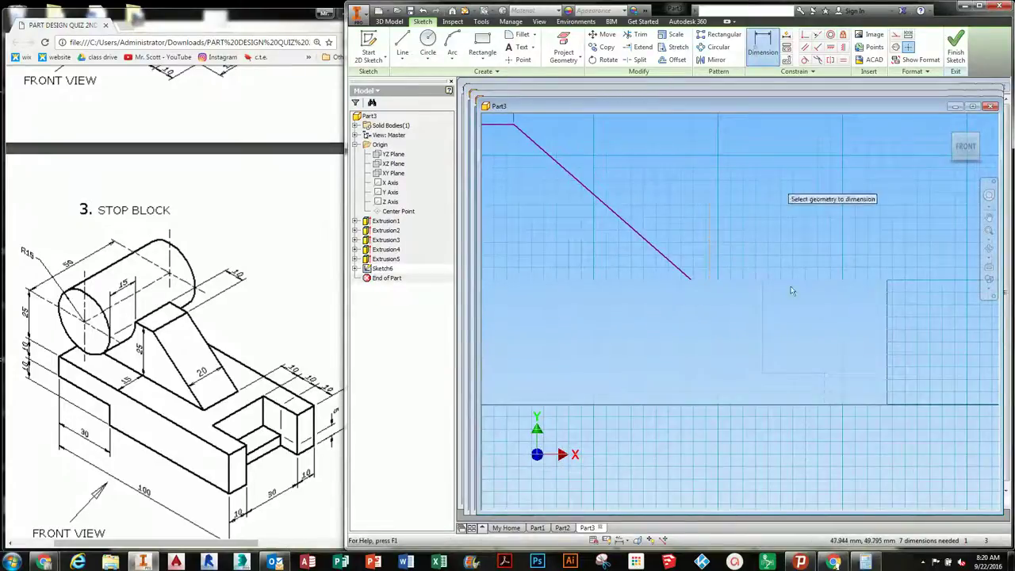
click(764, 350)
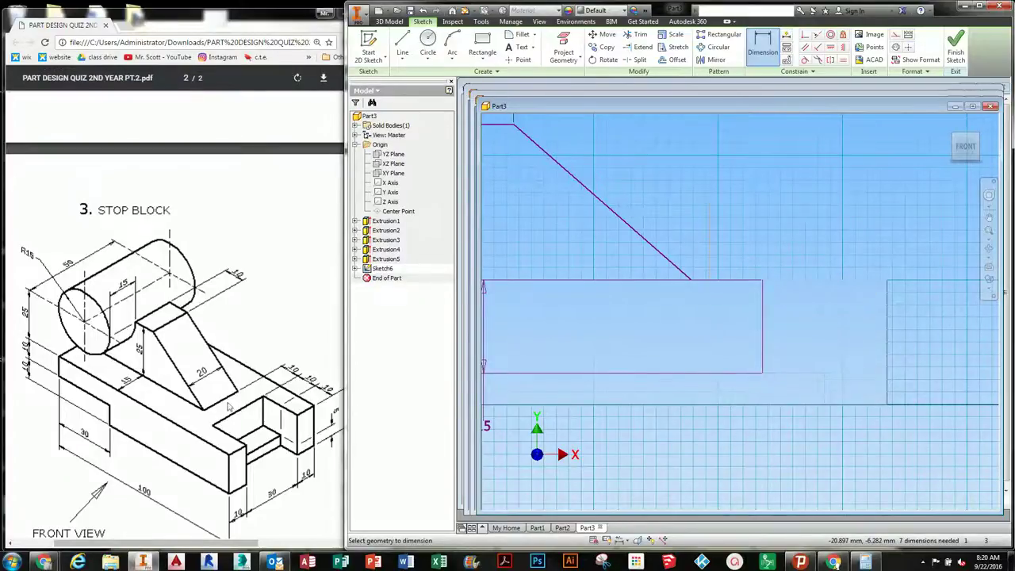
click(708, 254)
click(737, 231)
text(10)
key(Return)
middle_drag(738, 235, 785, 241)
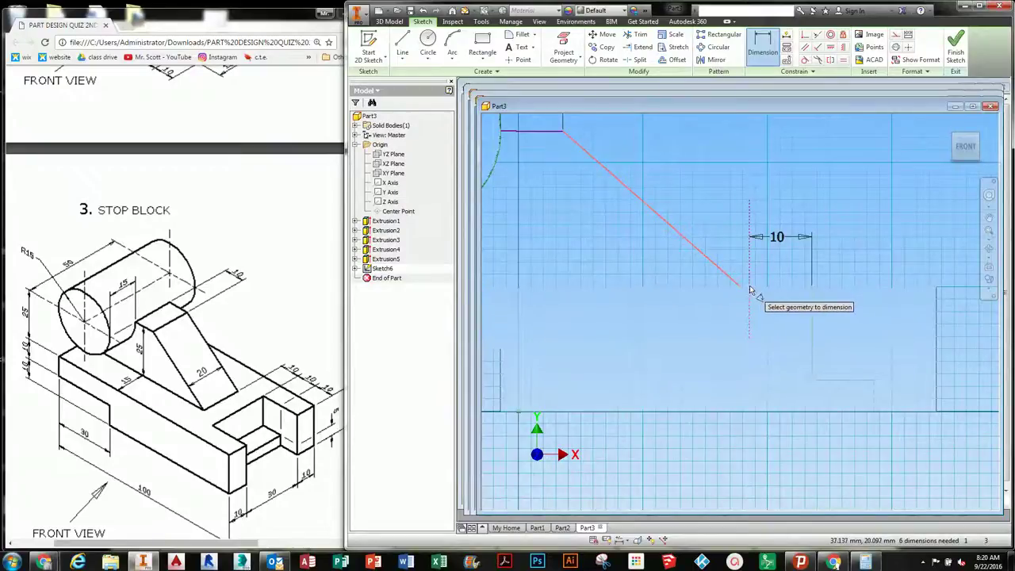
Delete the sloped line running from the short horizontal line down to the block's top edge
key(Escape)
mouse_move(624, 186)
middle_down()
mouse_move(627, 198)
mouse_move(712, 228)
middle_up()
key(Delete)
scroll(708, 277, down, 3)
middle_drag(704, 278, 723, 276)
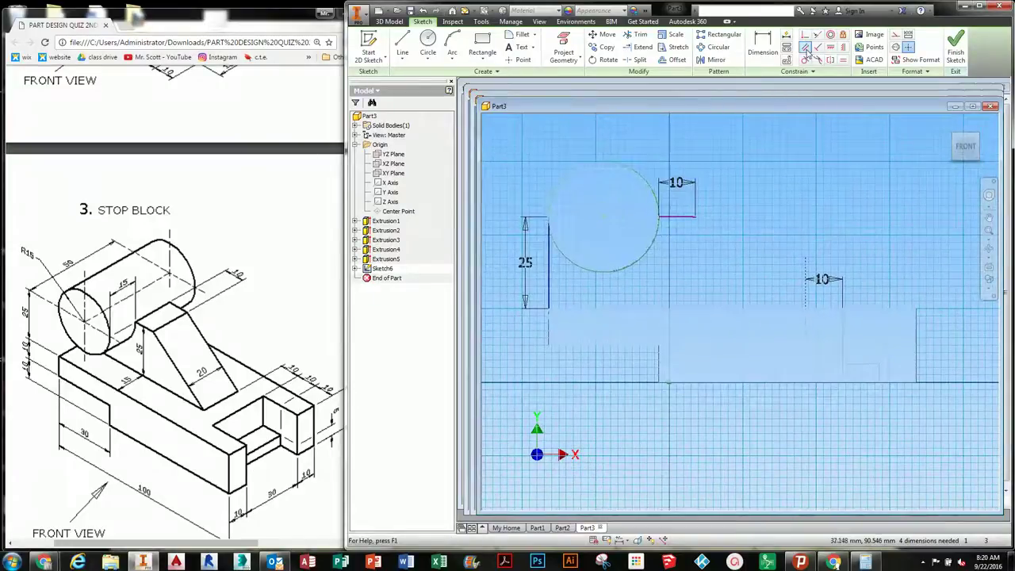
Constrain the short horizontal line beside the circle parallel to the block's top edge
click(688, 309)
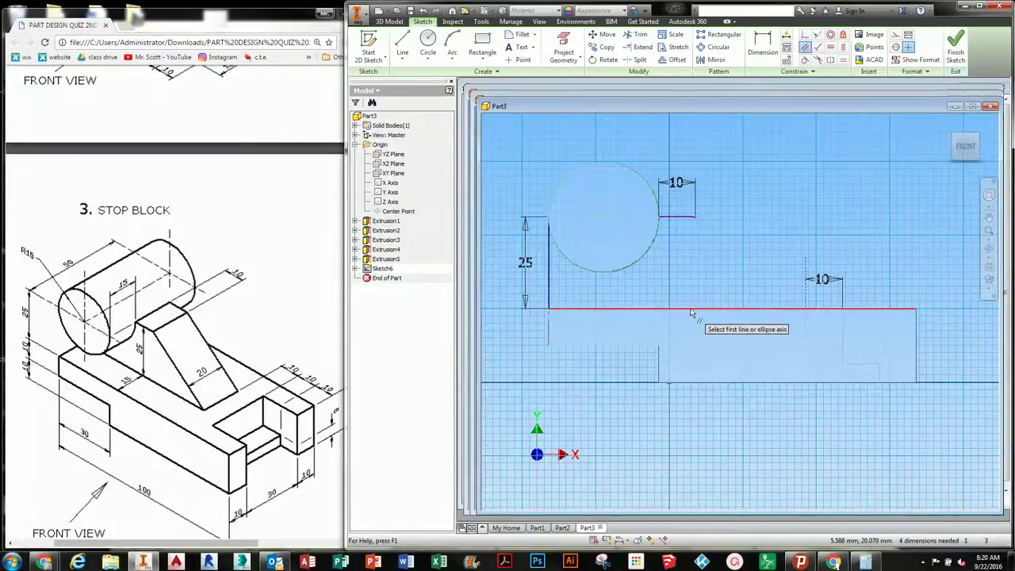
click(686, 220)
middle_drag(723, 262, 669, 263)
Draw a sloped line from the construction line's crossing with the block's top edge to the outer end of the short horizontal line
click(402, 43)
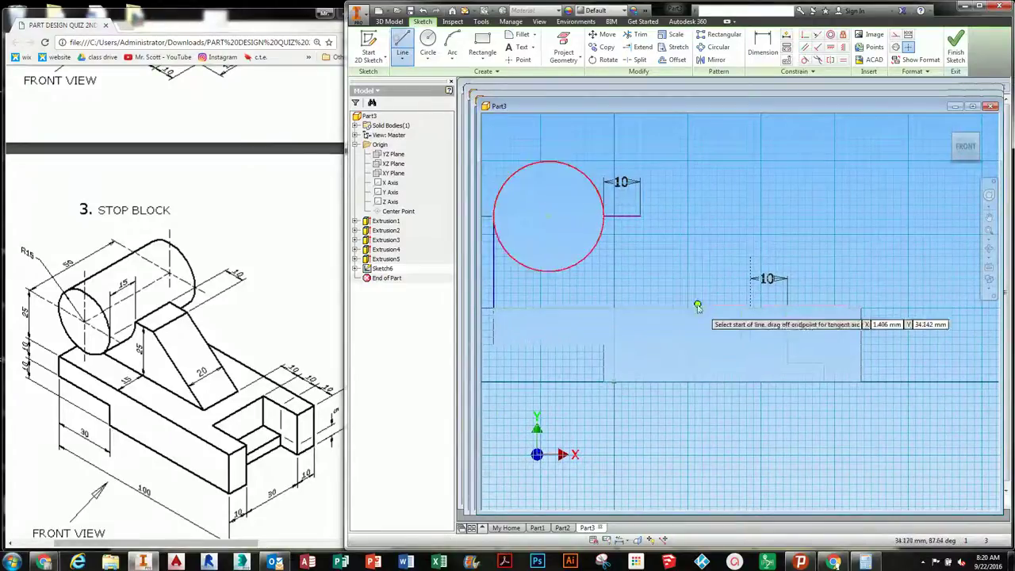
click(749, 308)
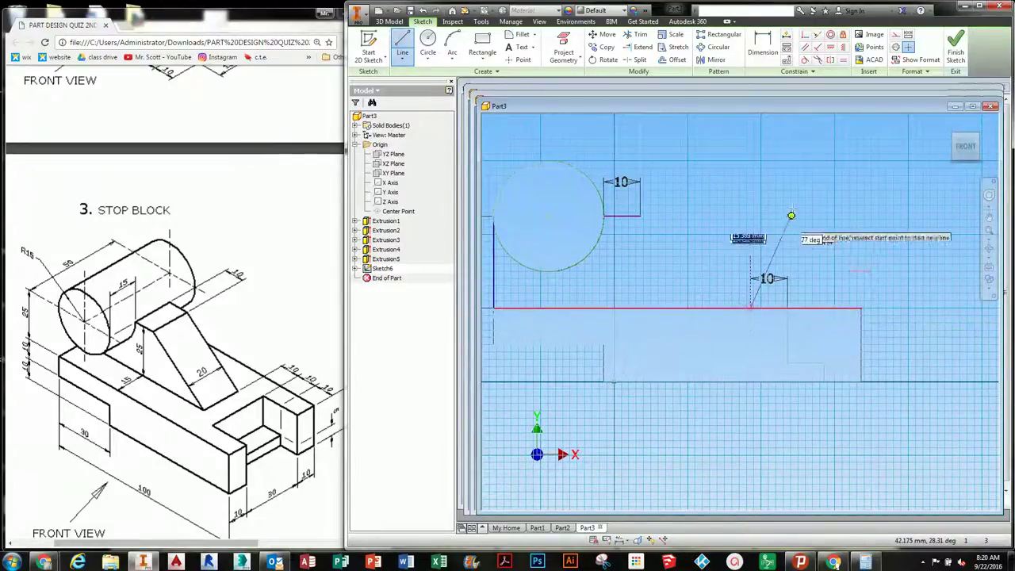
double_click(640, 216)
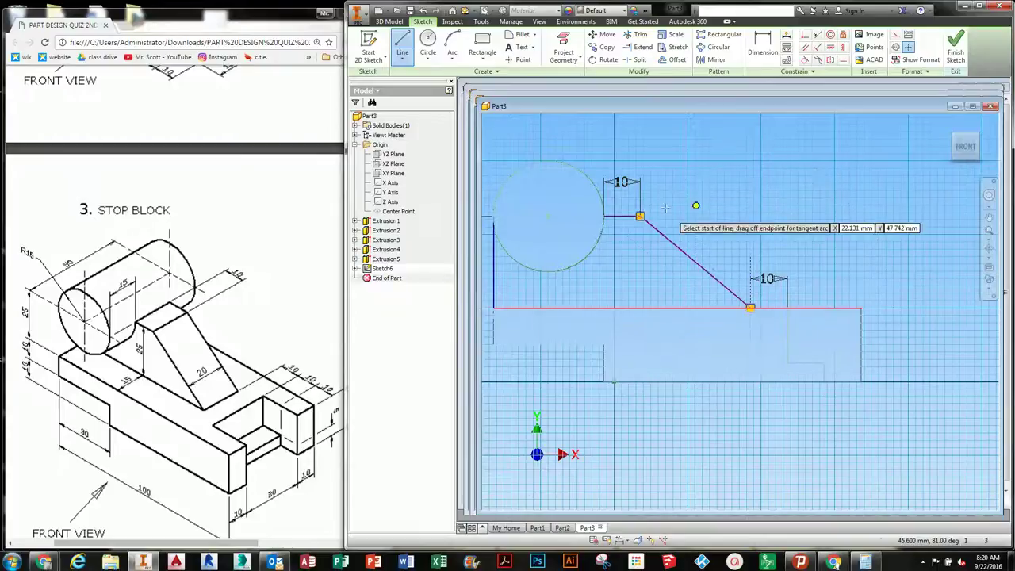
Close the support profile with a base line along the block's top edge, from the slope's lower end to the vertical line's foot
middle_drag(770, 242, 807, 233)
click(788, 298)
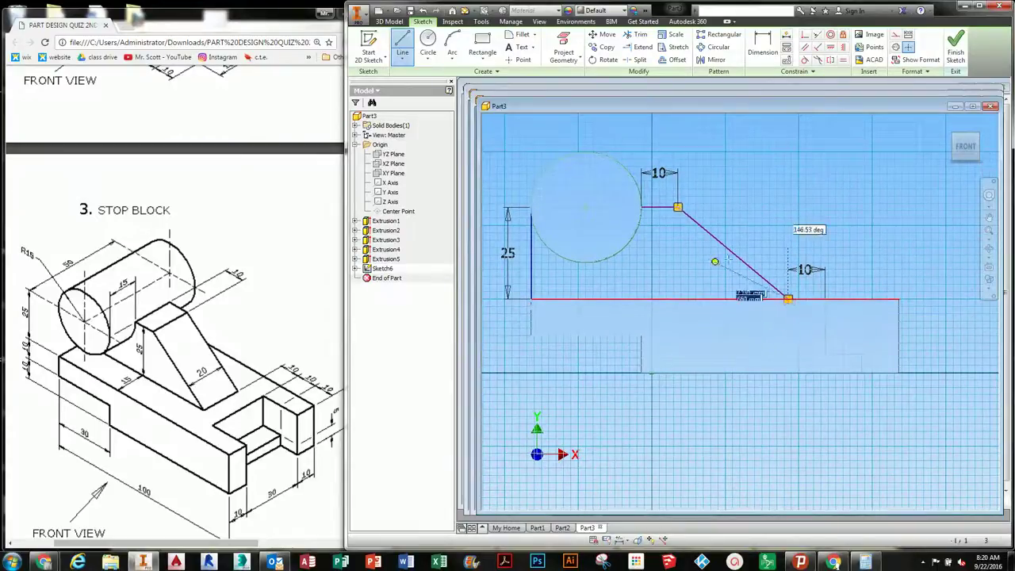
middle_drag(531, 299, 564, 310)
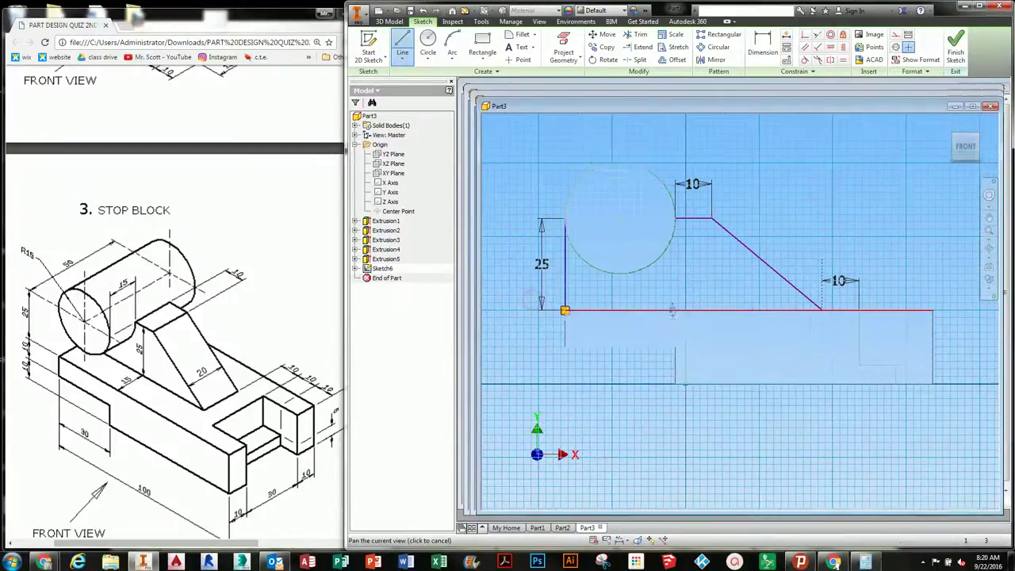
key(Escape)
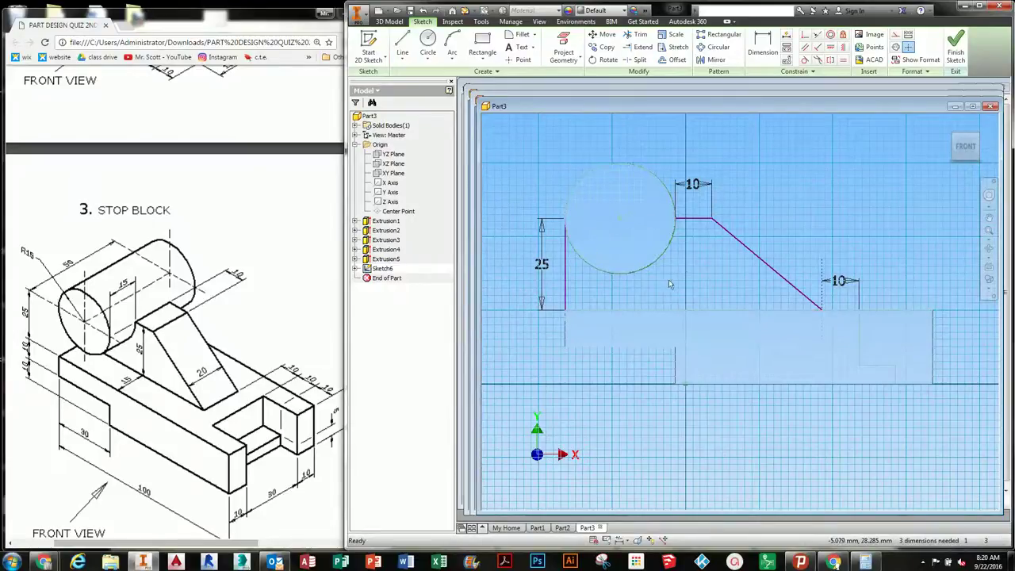
Finish the support profile sketch
click(822, 308)
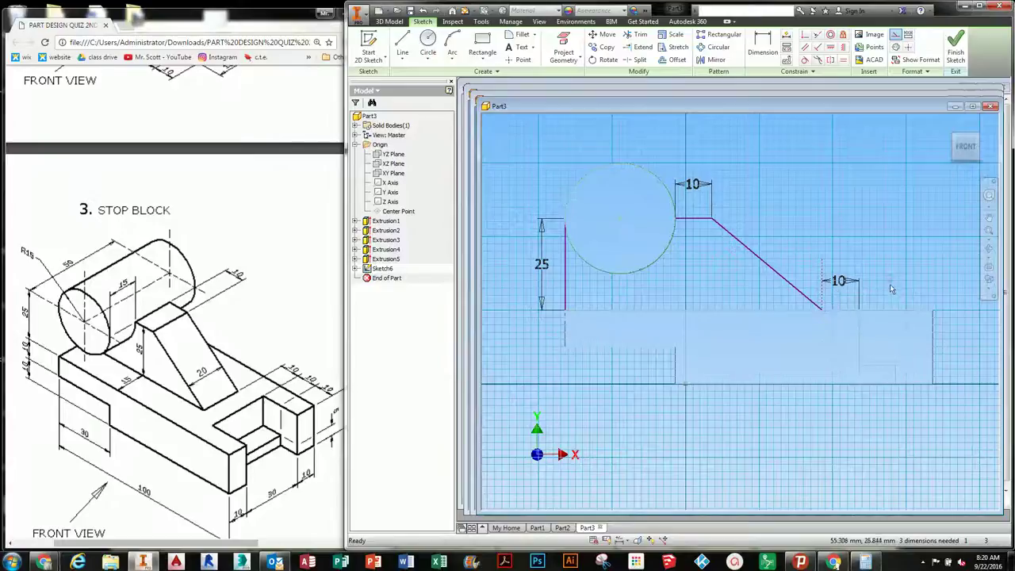
middle_drag(784, 231, 768, 236)
click(956, 52)
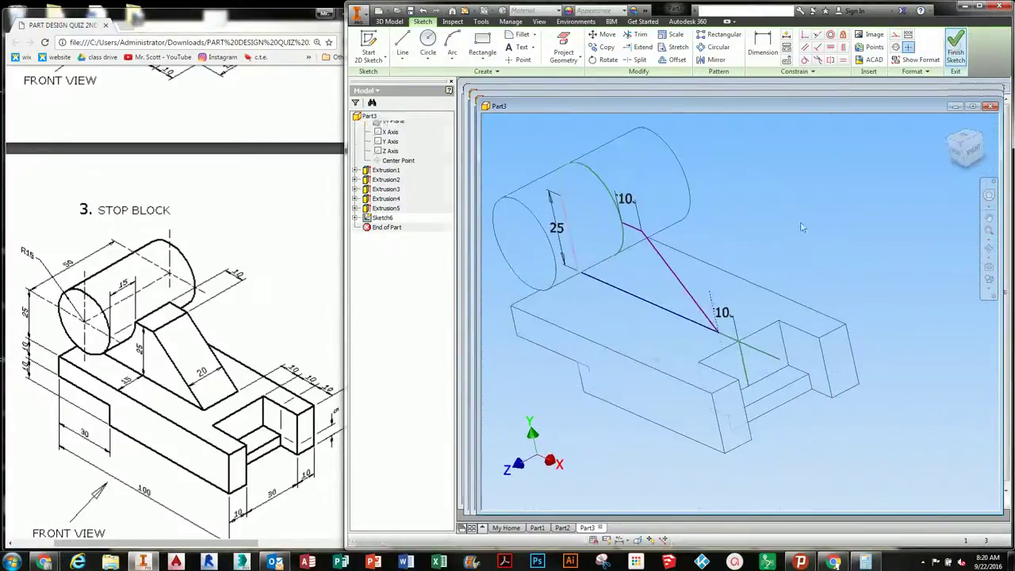
shift+middle_drag(842, 221, 840, 240)
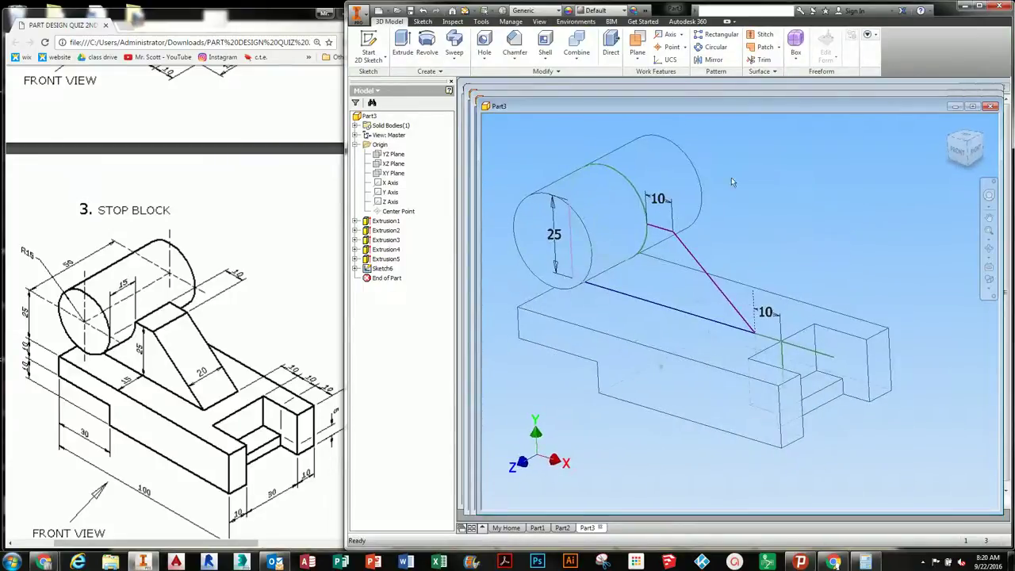
Set the visual style to Shaded with Hidden Edges
click(539, 21)
click(469, 46)
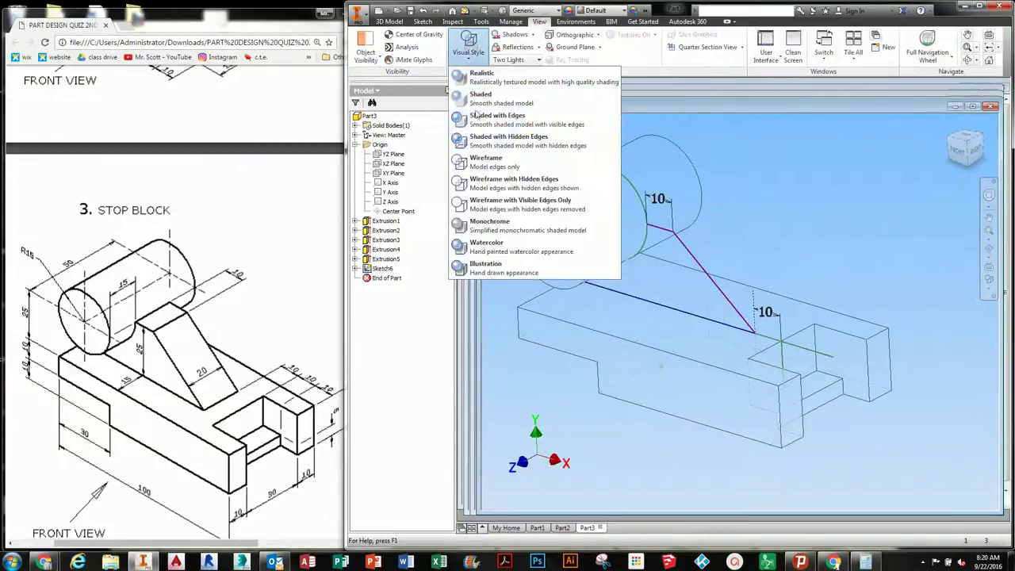
click(503, 142)
middle_drag(788, 239, 809, 229)
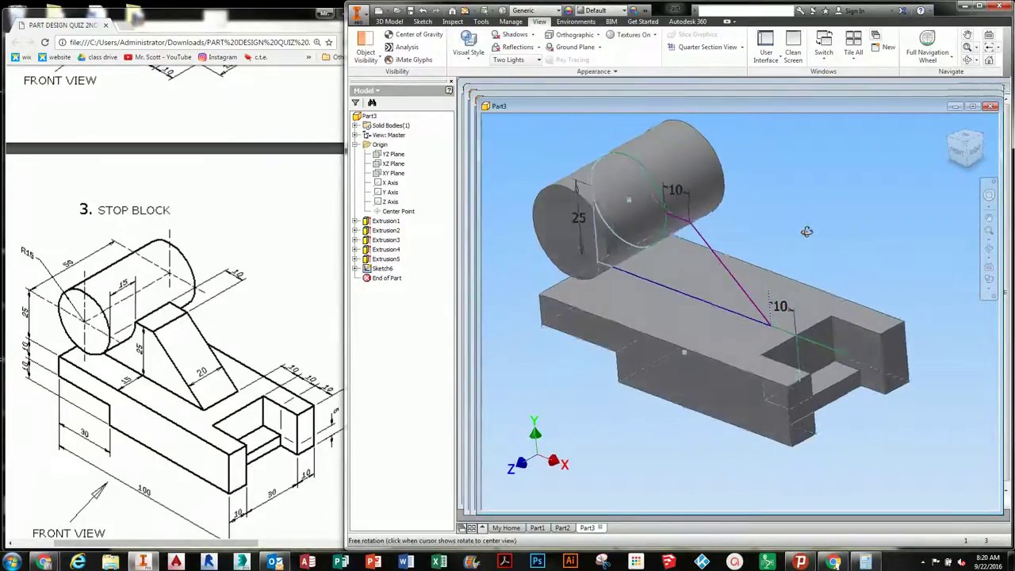
Extrude the support profile below and beside the circle symmetrically to a width of 20 mm, joined to the block
click(388, 21)
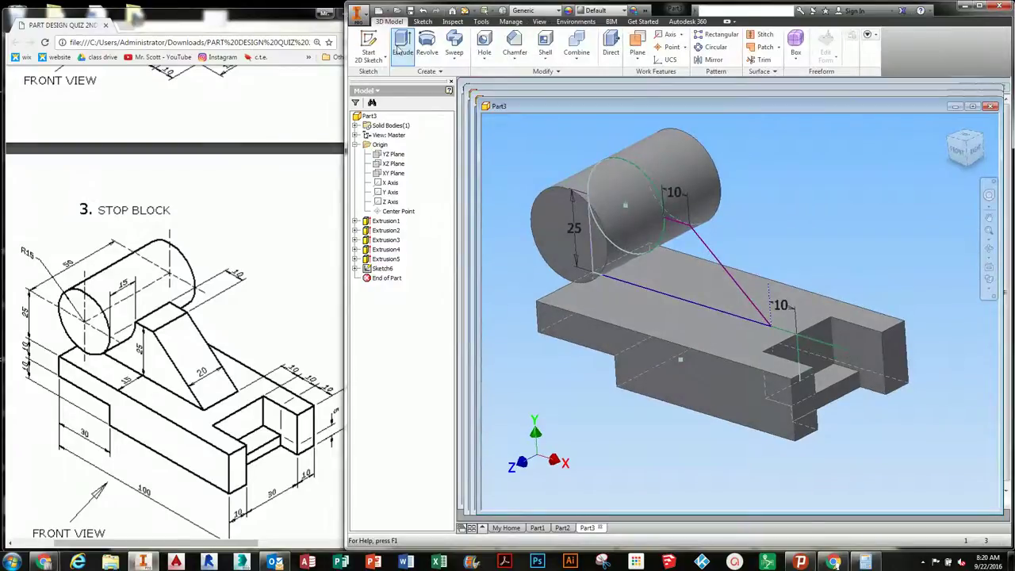
click(402, 45)
click(677, 257)
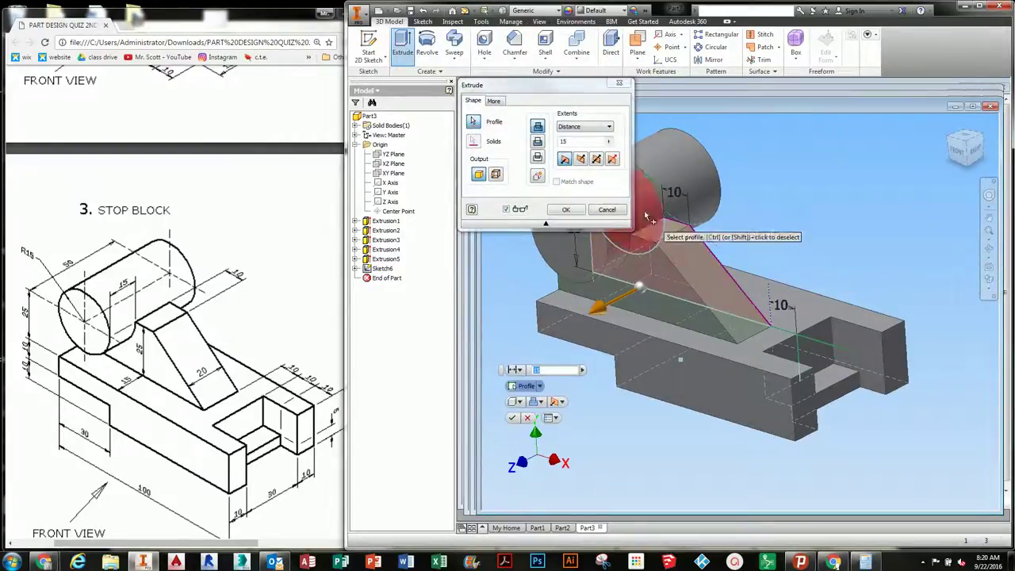
click(596, 159)
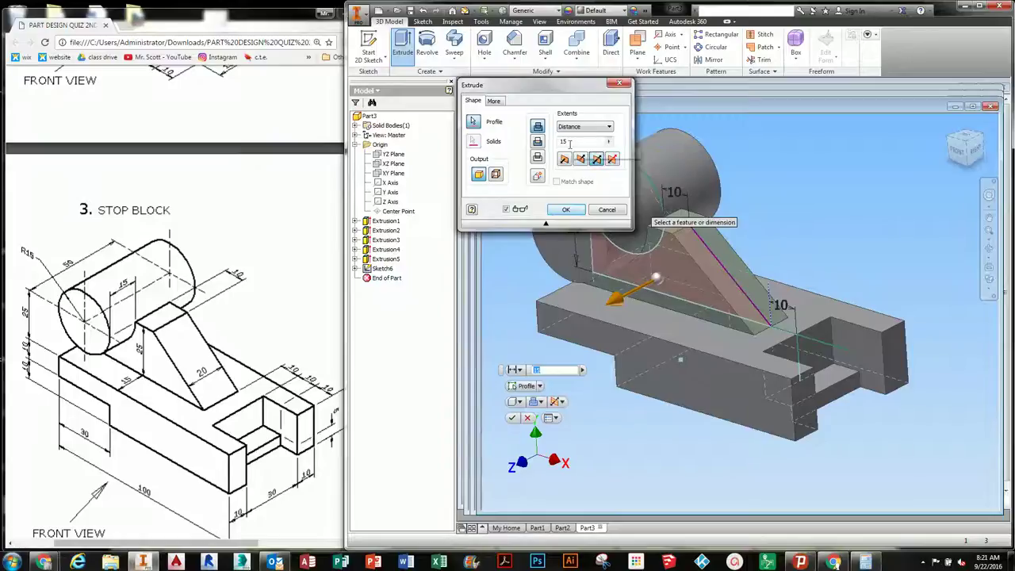
click(566, 210)
shift+middle_drag(689, 352, 787, 246)
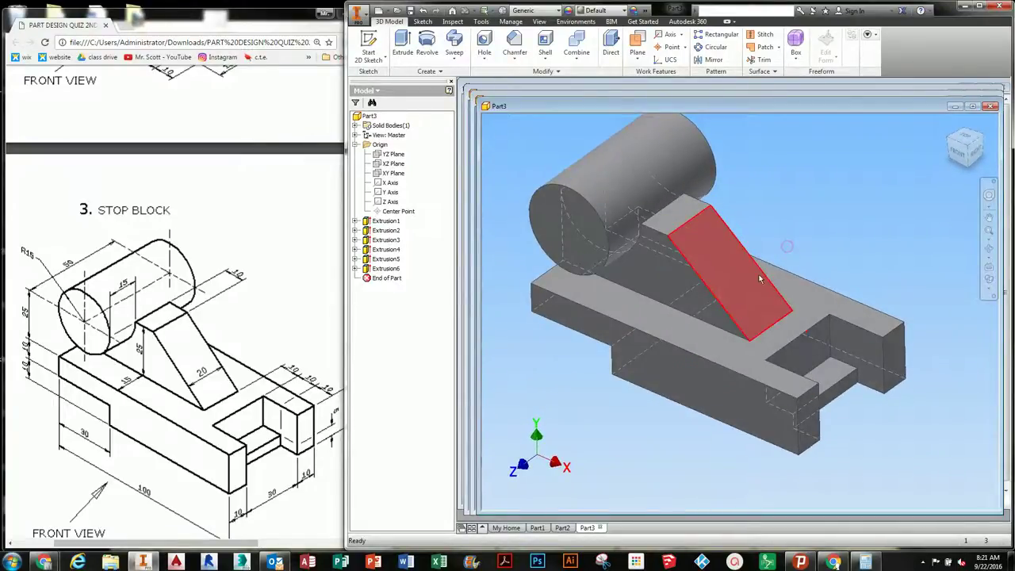
Switch to the part design quiz PDF in the browser and go to the drawing of part 4, Guide Socket
click(189, 362)
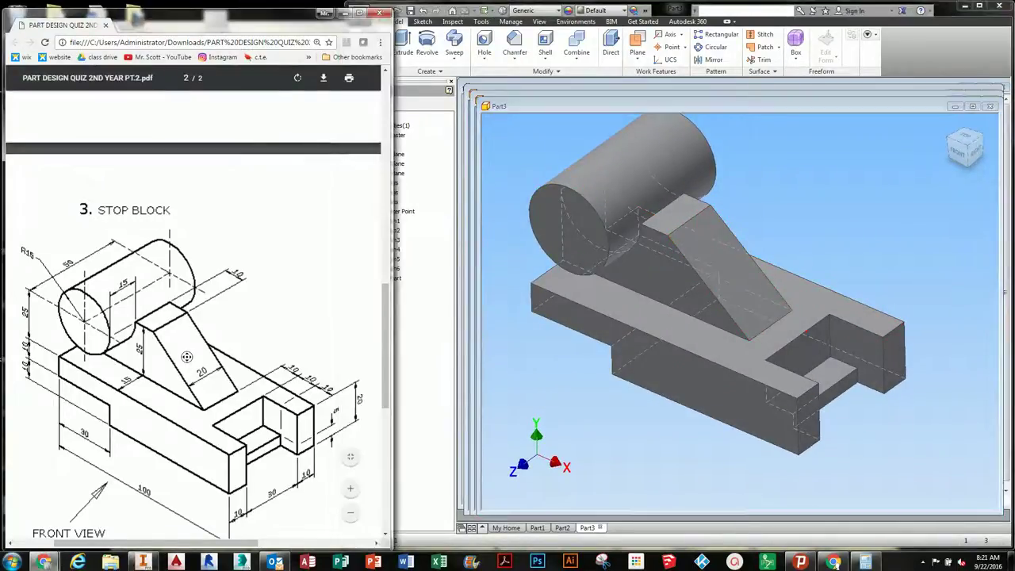
scroll(187, 357, down, 5)
scroll(189, 385, down, 1)
scroll(194, 382, right, 2)
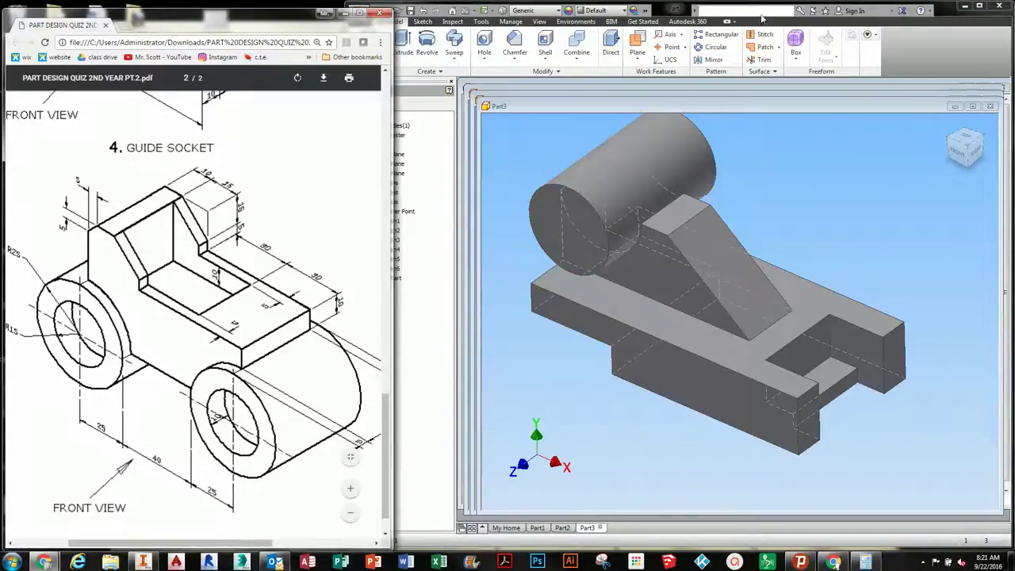
Switch back to Inventor and create a new part from the metric Standard (mm).ipt template
click(672, 11)
click(358, 11)
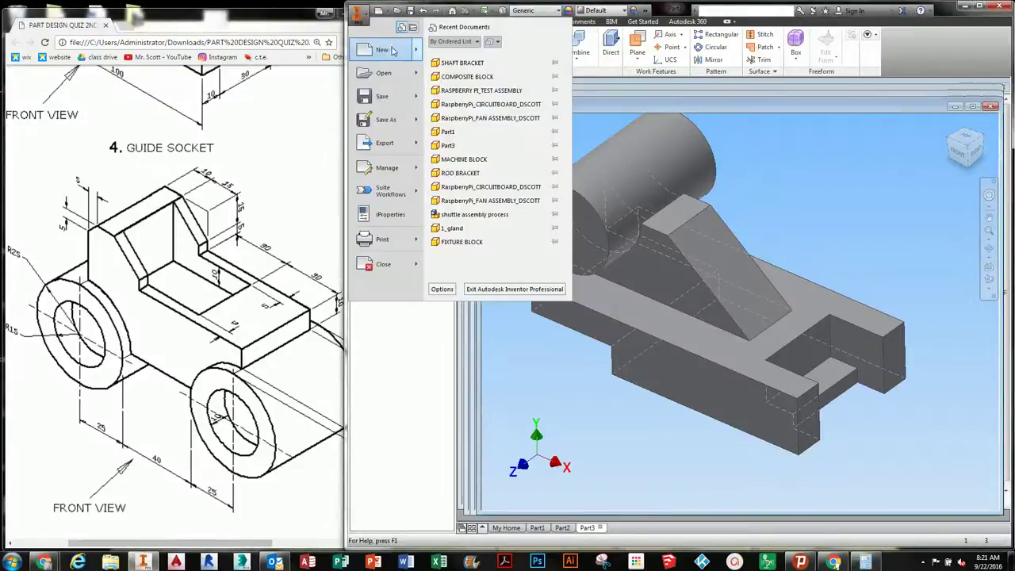
click(384, 50)
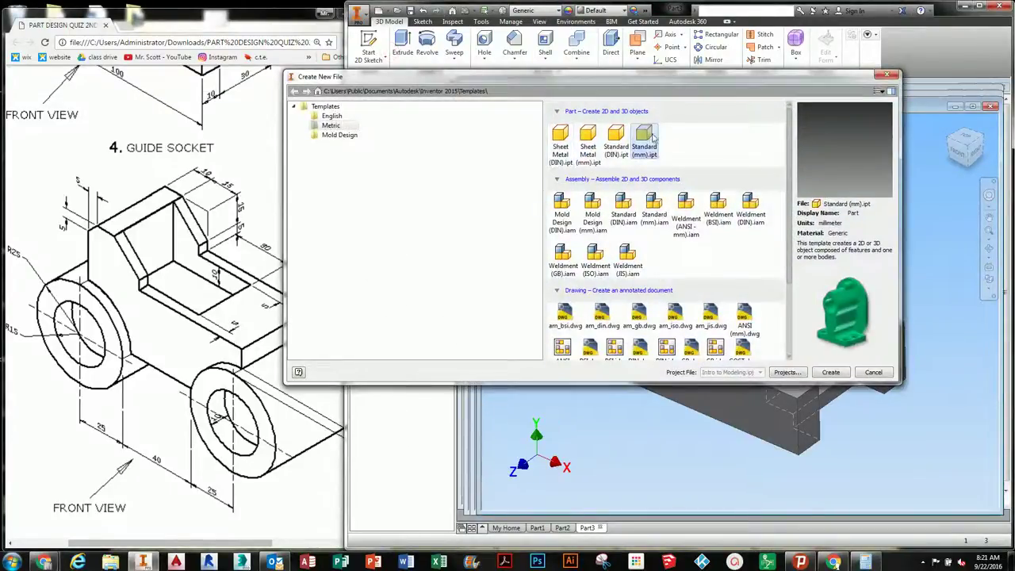
click(828, 372)
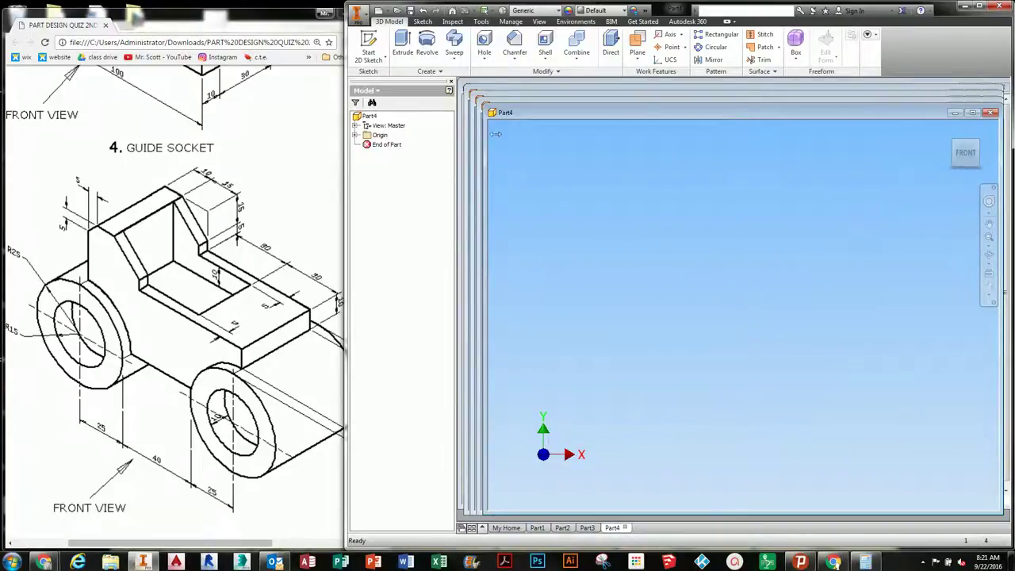
Start a new 2D sketch on the XY plane of the new part
click(356, 135)
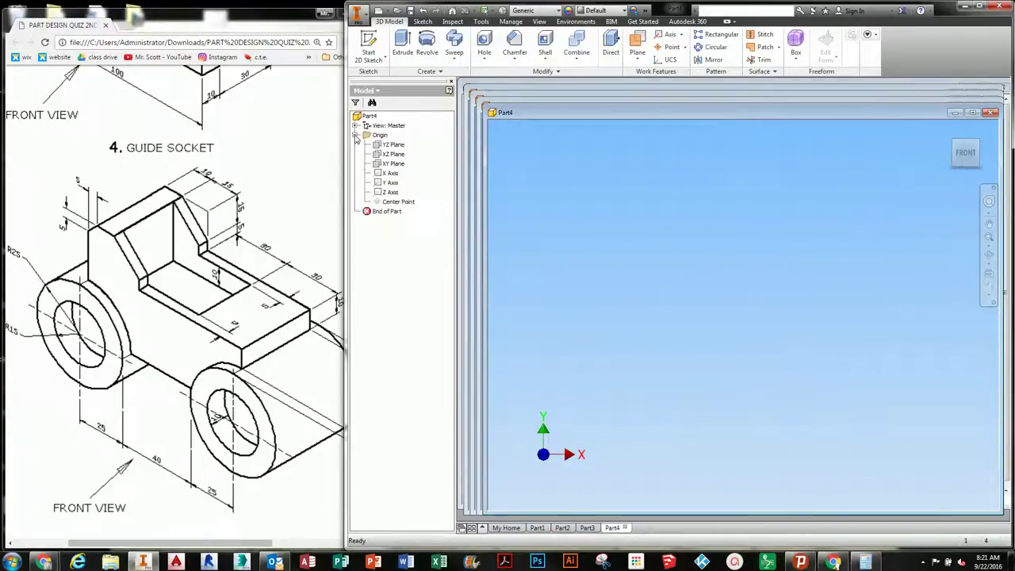
click(390, 165)
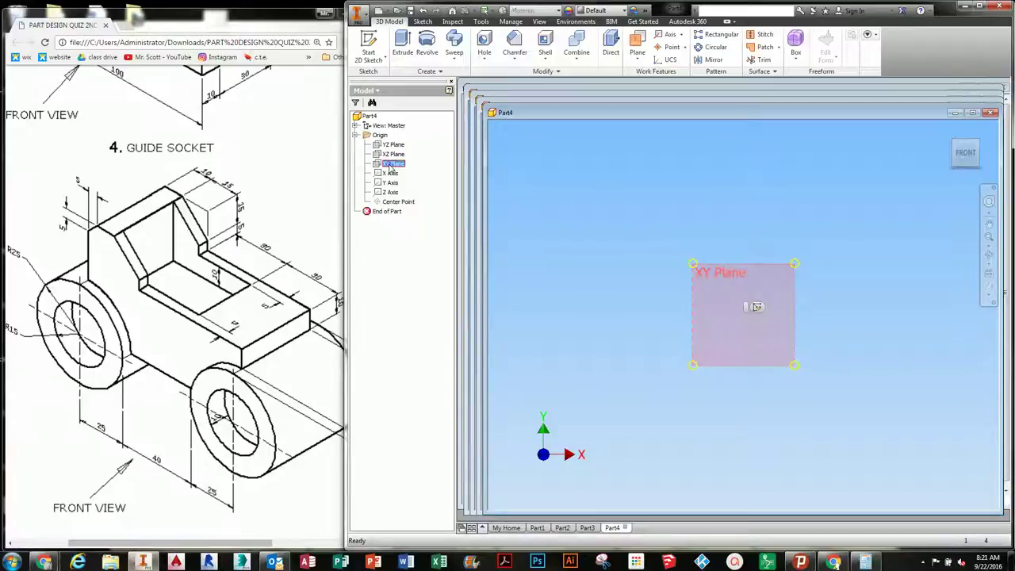
click(758, 309)
Check the Guide Socket drawing's dimensions, and draw a rectangle about 60 by 36 mm around the sketch origin
click(247, 333)
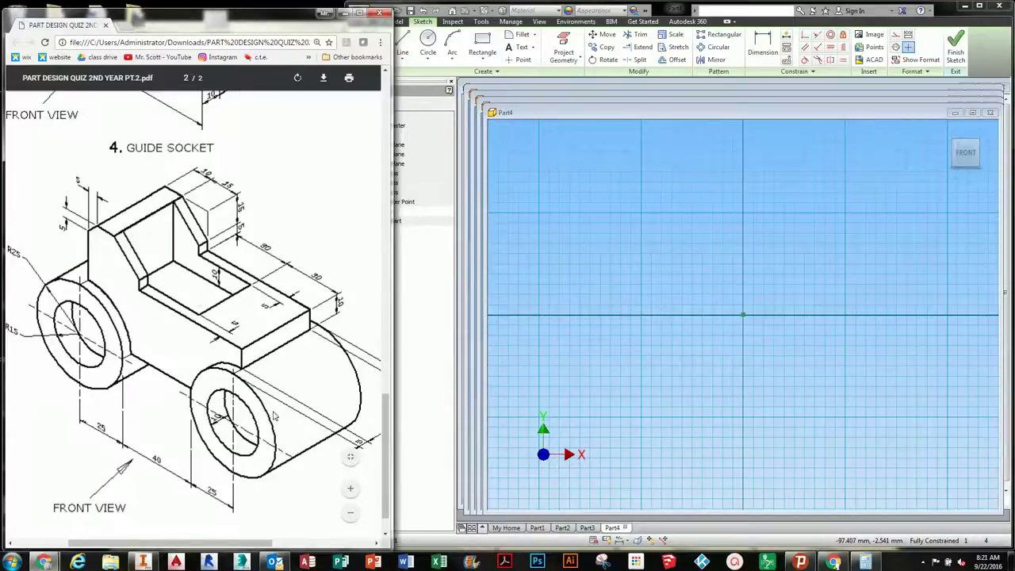
scroll(281, 411, right, 2)
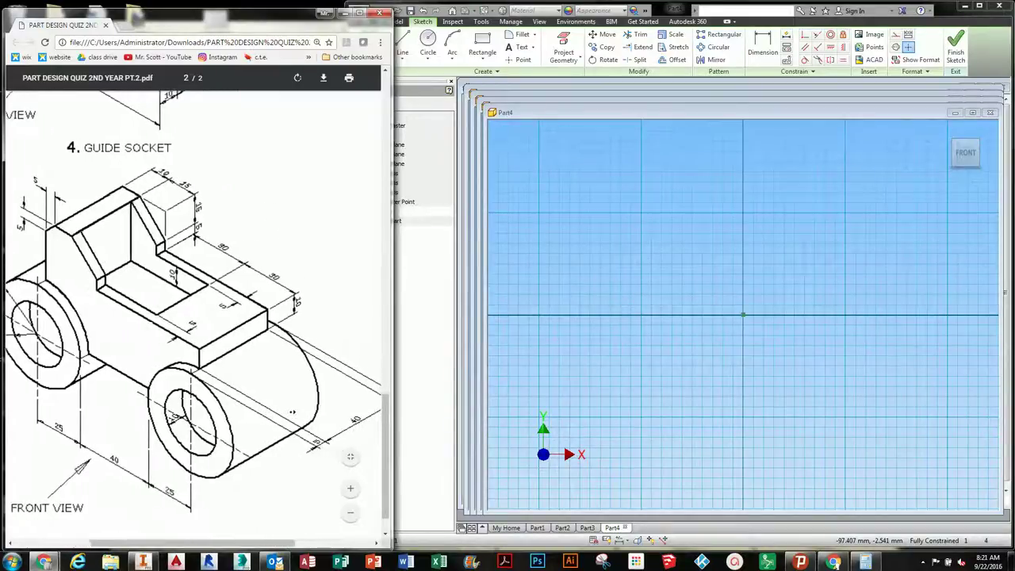
click(691, 324)
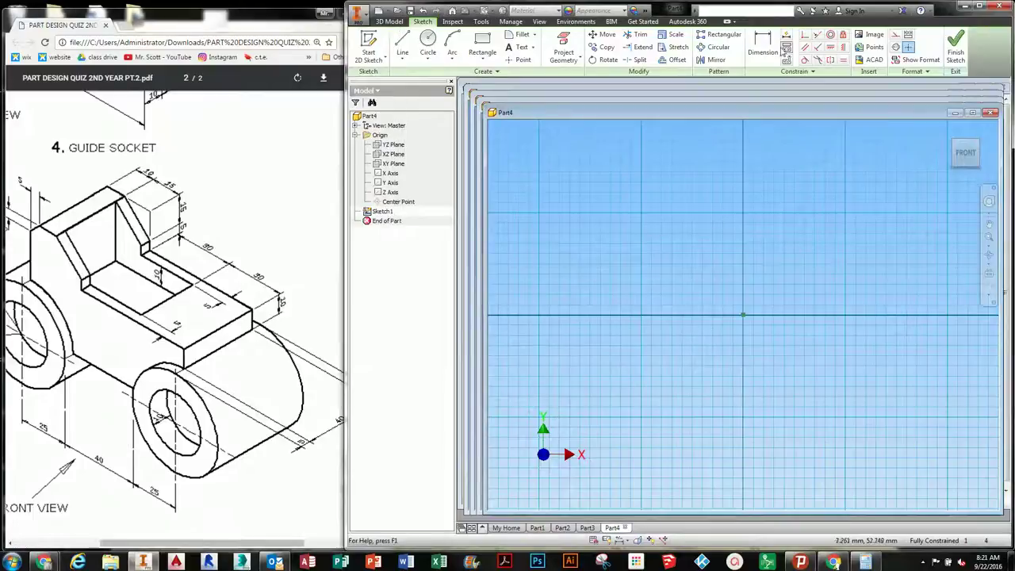
click(475, 42)
click(619, 214)
click(924, 396)
middle_drag(899, 419, 798, 420)
key(Escape)
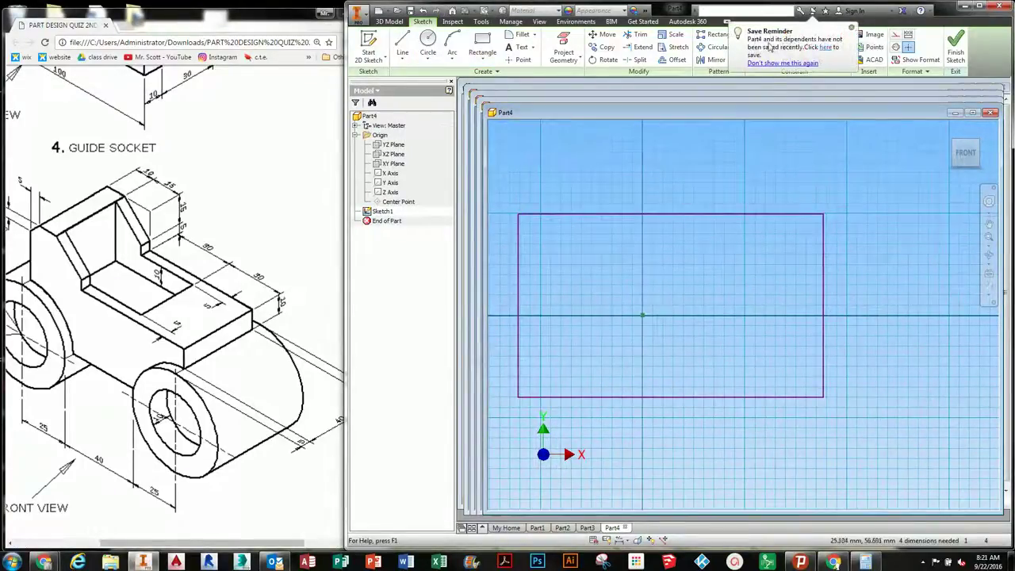
click(852, 28)
Dimension the rectangle's top edge to 85 mm
click(763, 44)
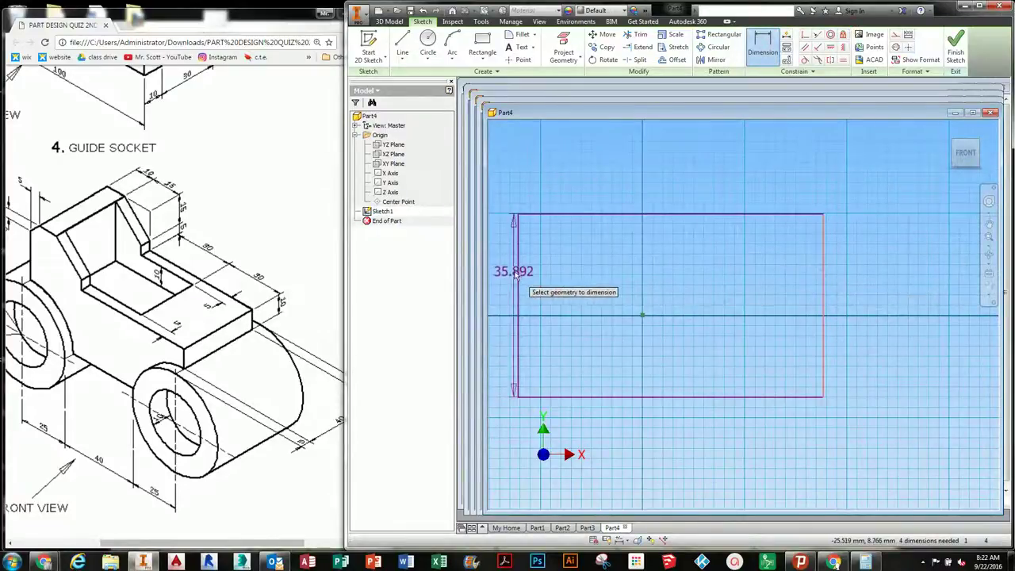
click(635, 214)
click(652, 178)
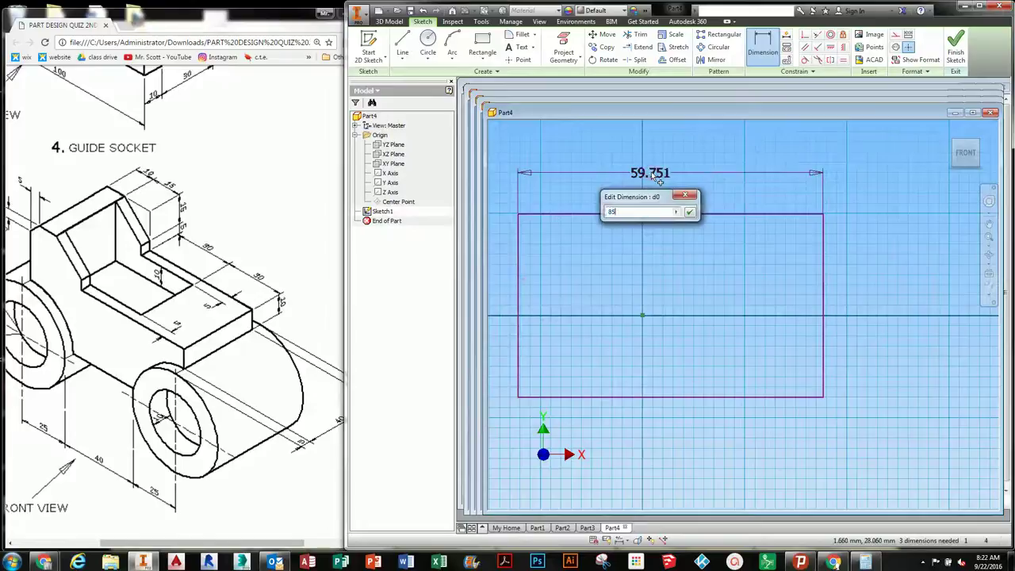
key(Return)
Dimension the rectangle's height between its top and bottom edges to 40 mm
click(751, 171)
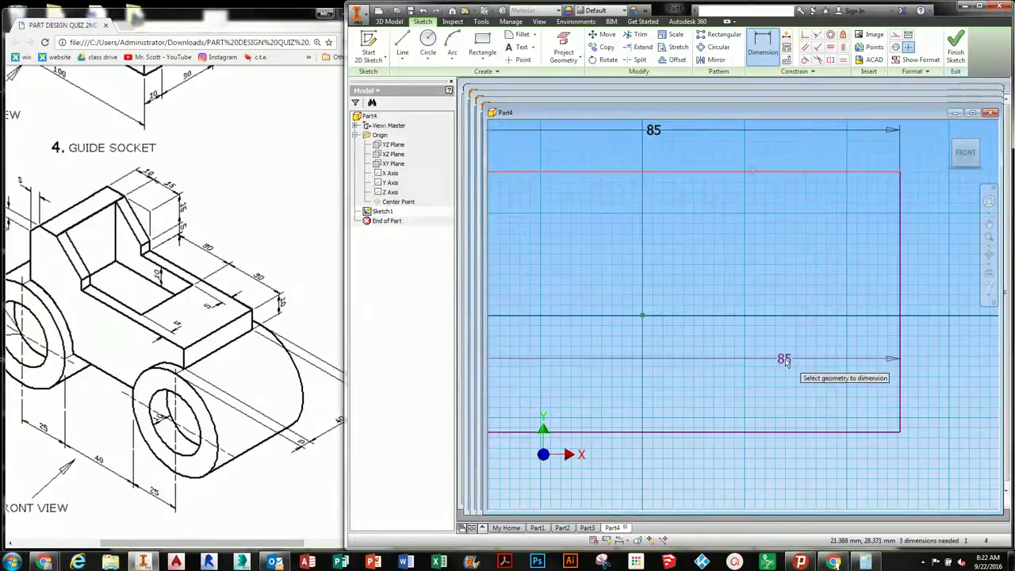
click(783, 430)
click(945, 295)
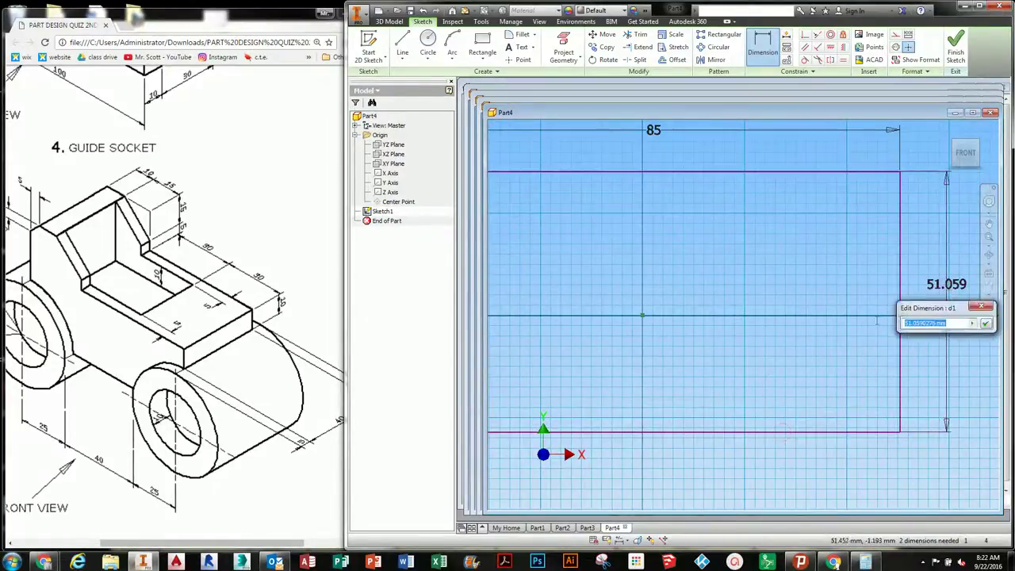
text(40)
key(Return)
scroll(781, 333, down, 2)
scroll(782, 337, up, 1)
middle_drag(782, 337, 824, 332)
scroll(821, 328, down, 2)
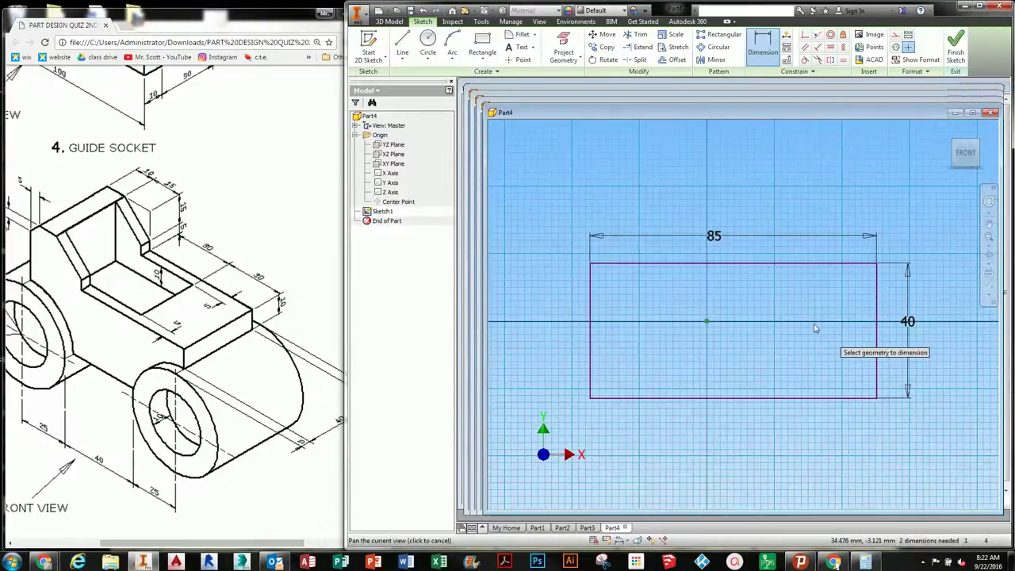
Project the XZ and YZ origin planes into the sketch as reference lines
click(554, 49)
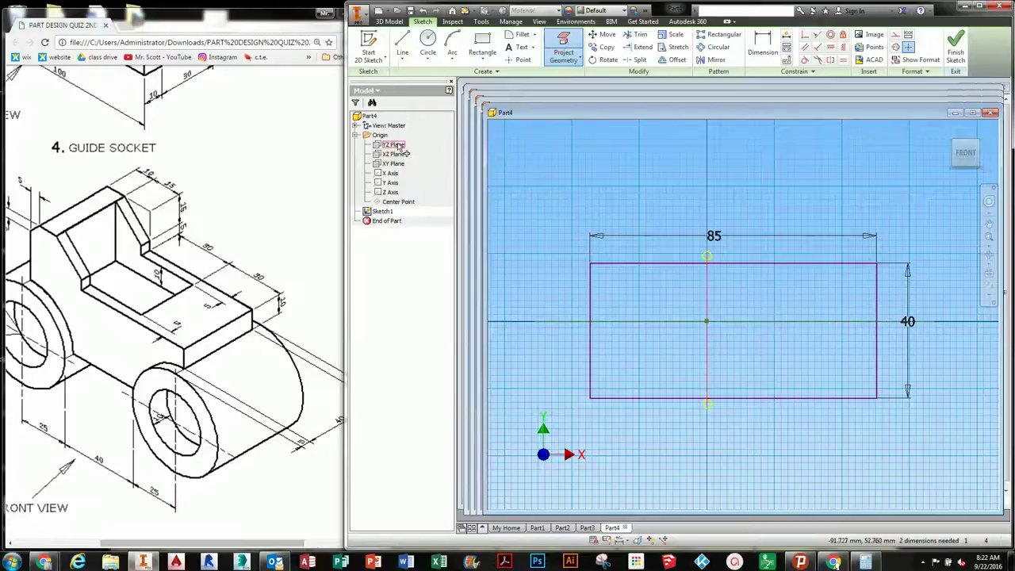
click(762, 46)
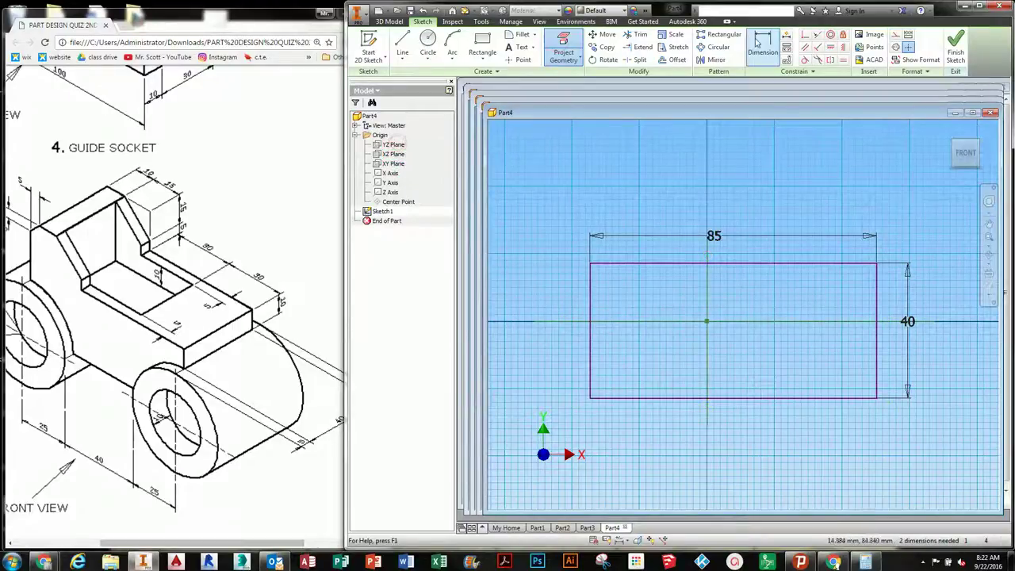
Constrain the rectangle's two vertical edges to be symmetric about the projected vertical reference line
click(830, 60)
click(877, 311)
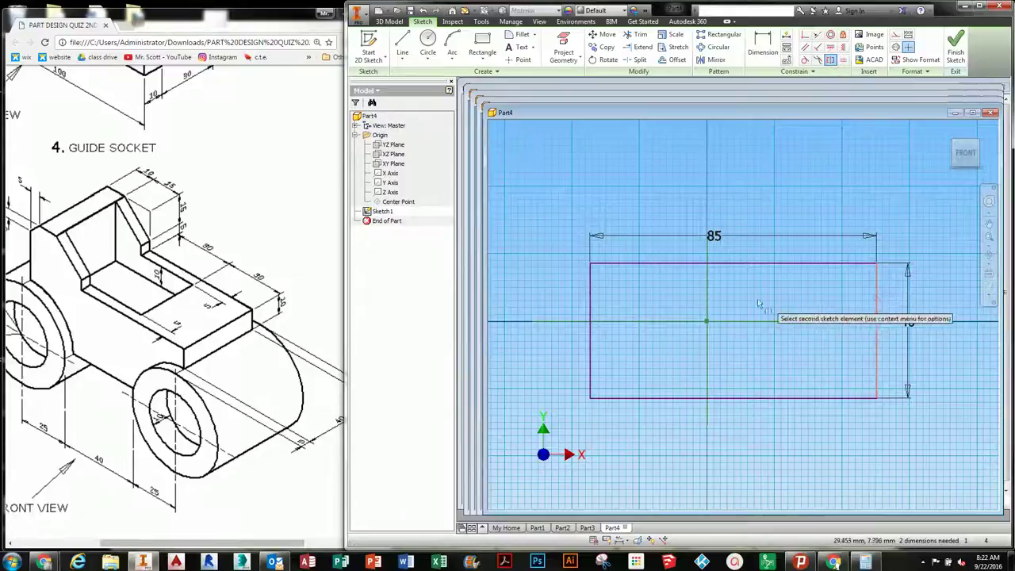
click(590, 296)
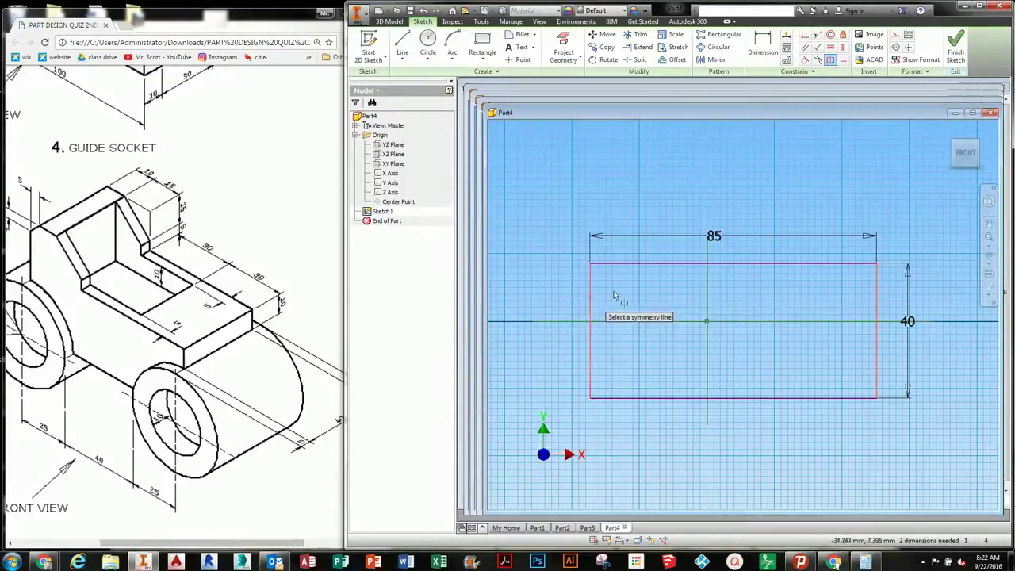
click(705, 297)
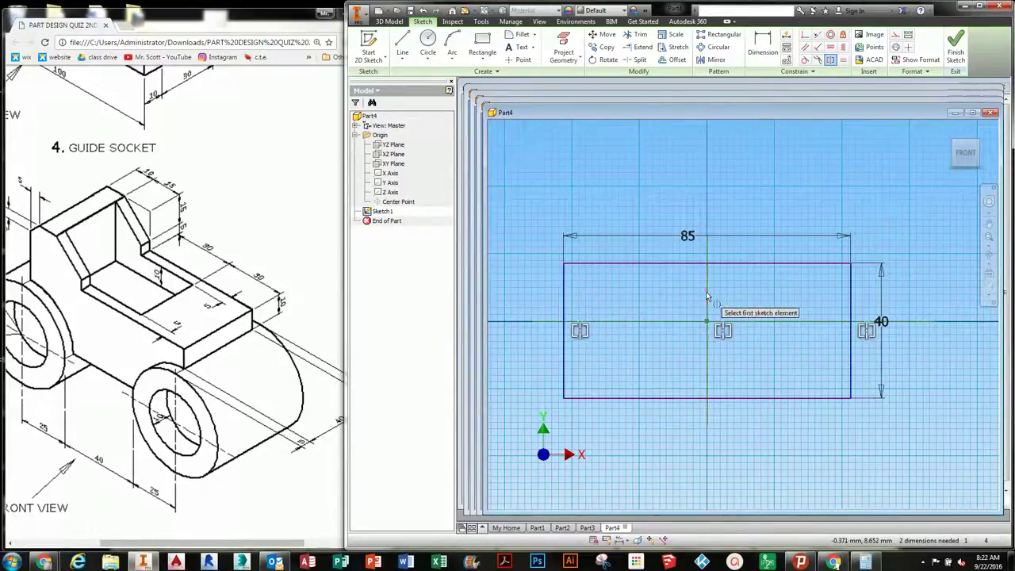
Constrain the rectangle's two horizontal edges to be symmetric about the projected horizontal reference line, and finish the sketch
click(830, 61)
click(741, 264)
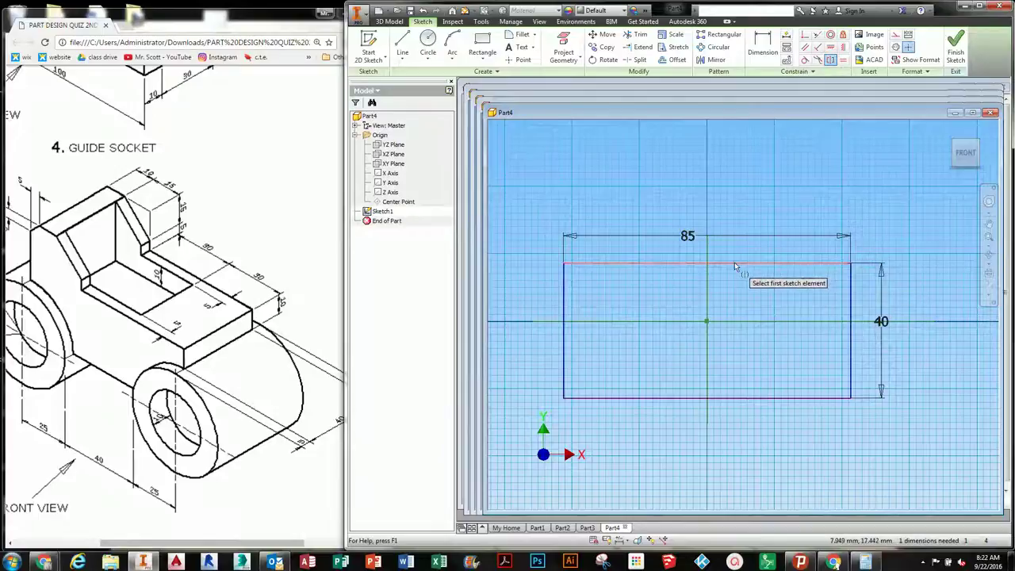
click(731, 398)
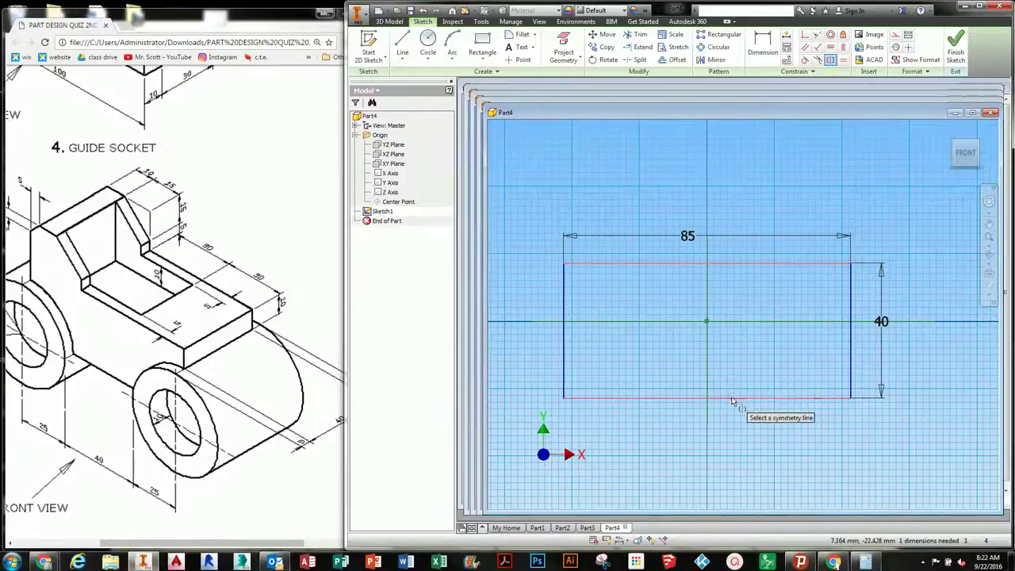
click(734, 321)
click(954, 52)
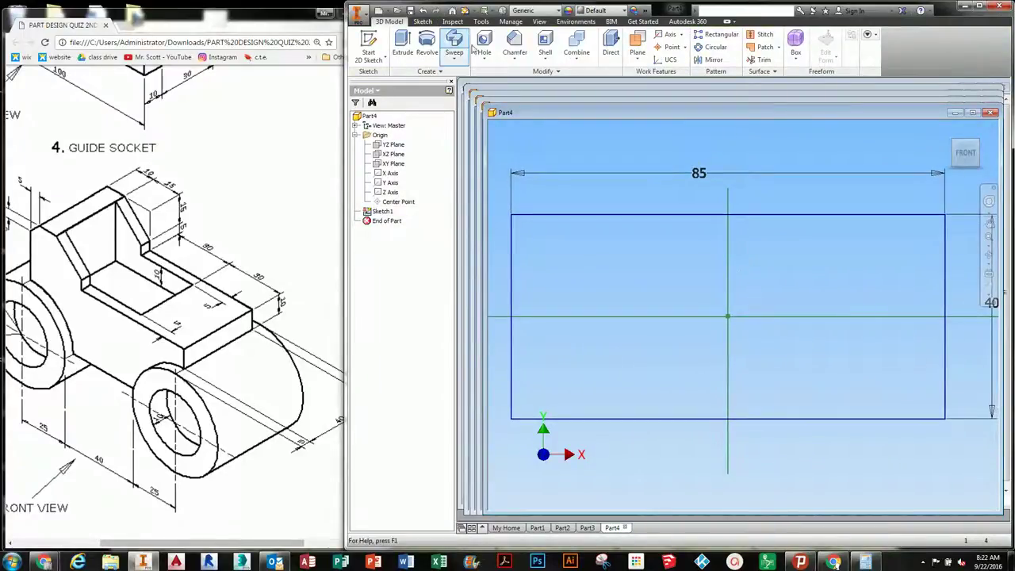
Check the heights in the Guide Socket drawing and extrude the rectangle profile 35 mm
click(402, 44)
click(224, 226)
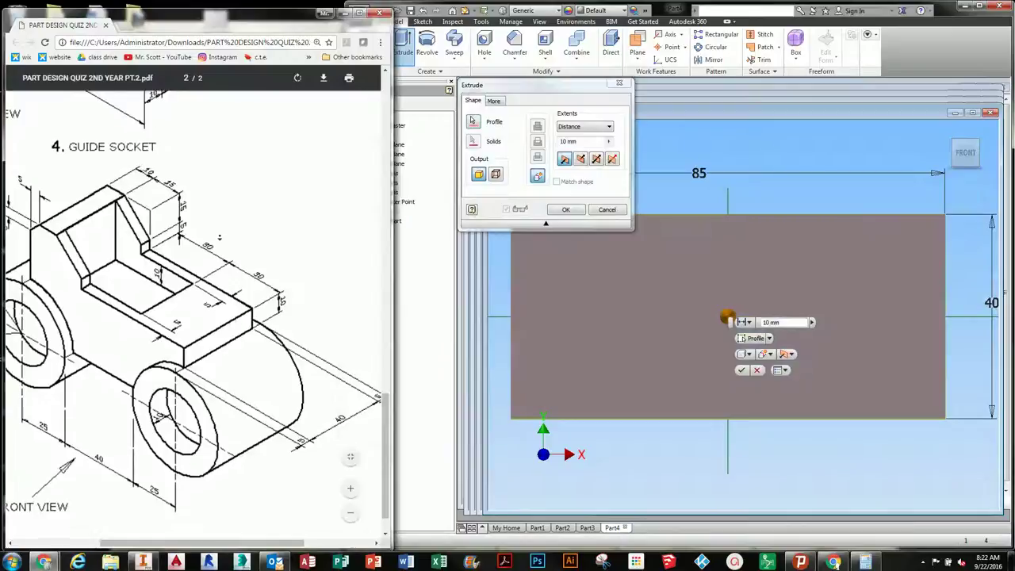
scroll(171, 298, down, 1)
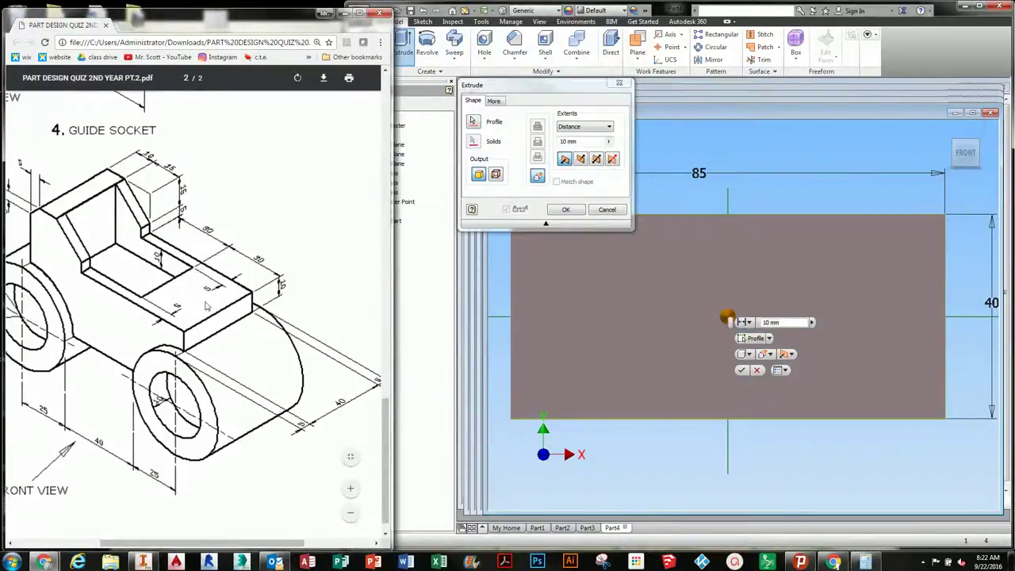
scroll(206, 306, left, 3)
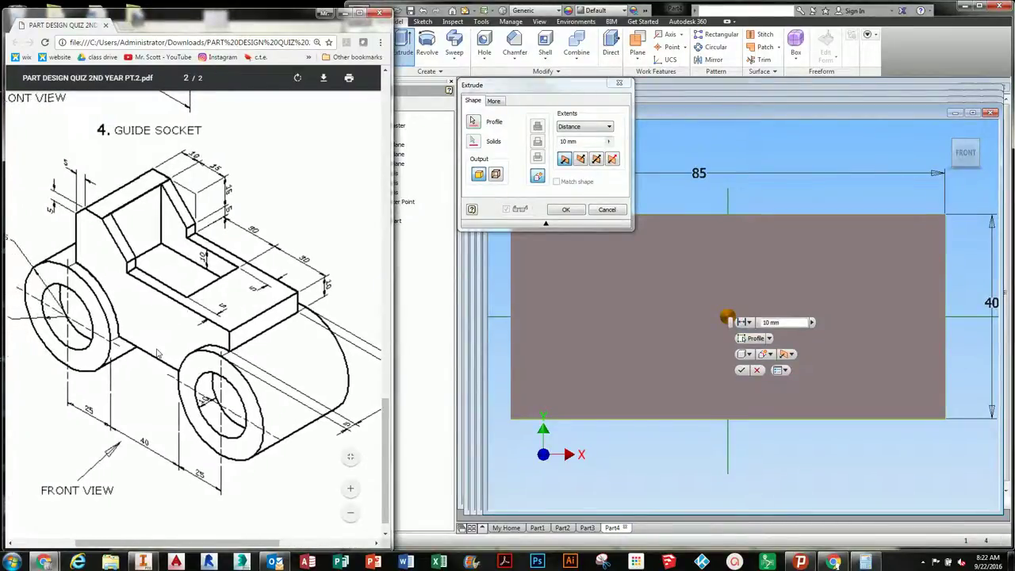
scroll(159, 327, right, 4)
scroll(248, 404, left, 5)
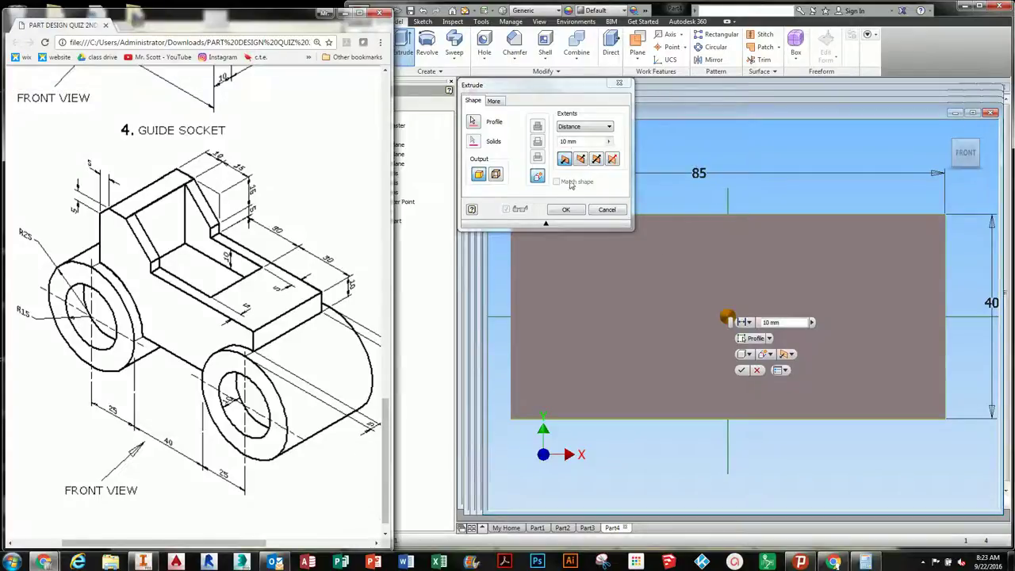
drag(576, 141, 561, 151)
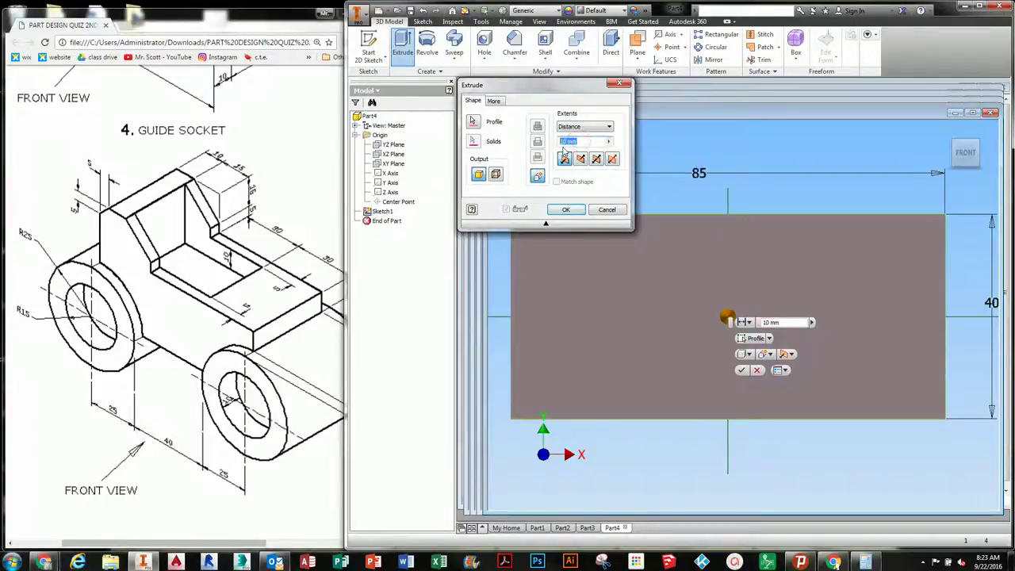
text(35)
click(565, 209)
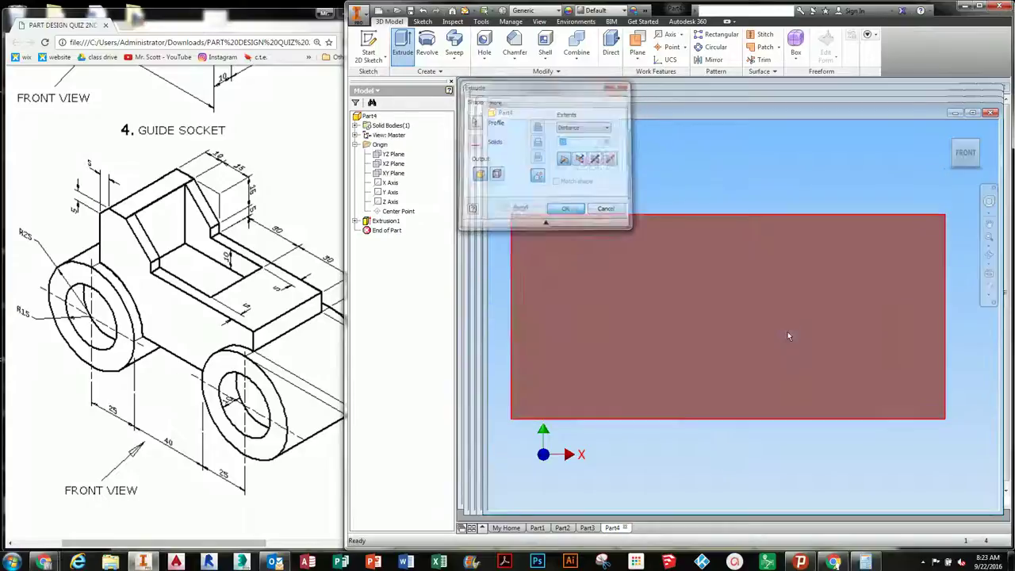
Start a new sketch on the block's long front side face
shift+middle_drag(758, 337, 690, 333)
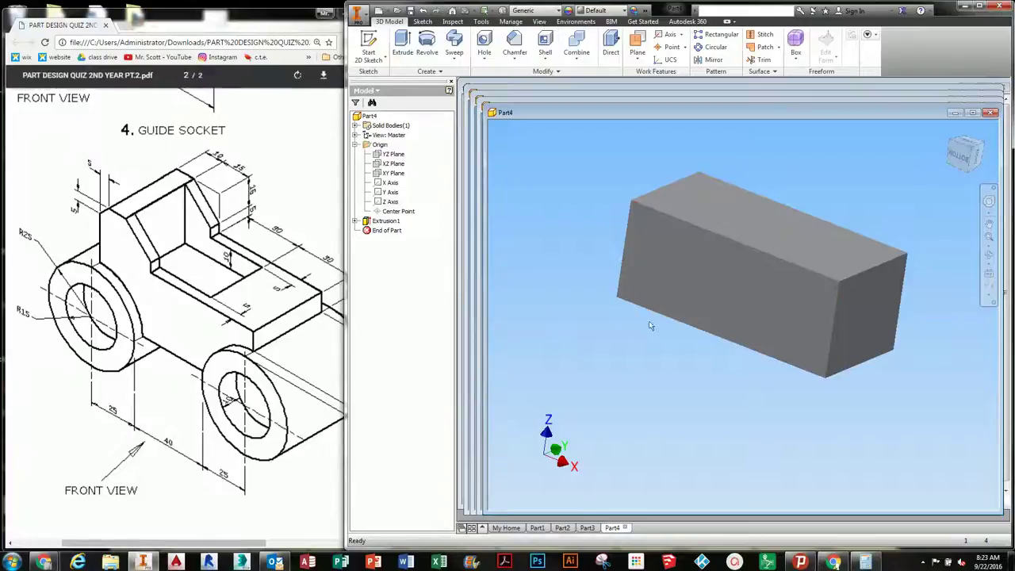
middle_drag(739, 243, 713, 275)
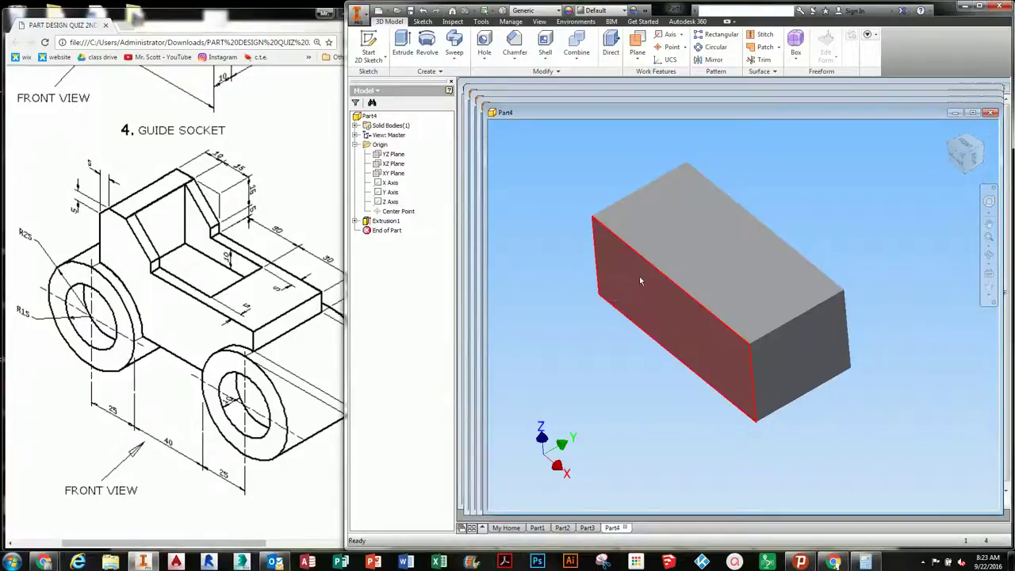
shift+middle_drag(641, 280, 631, 245)
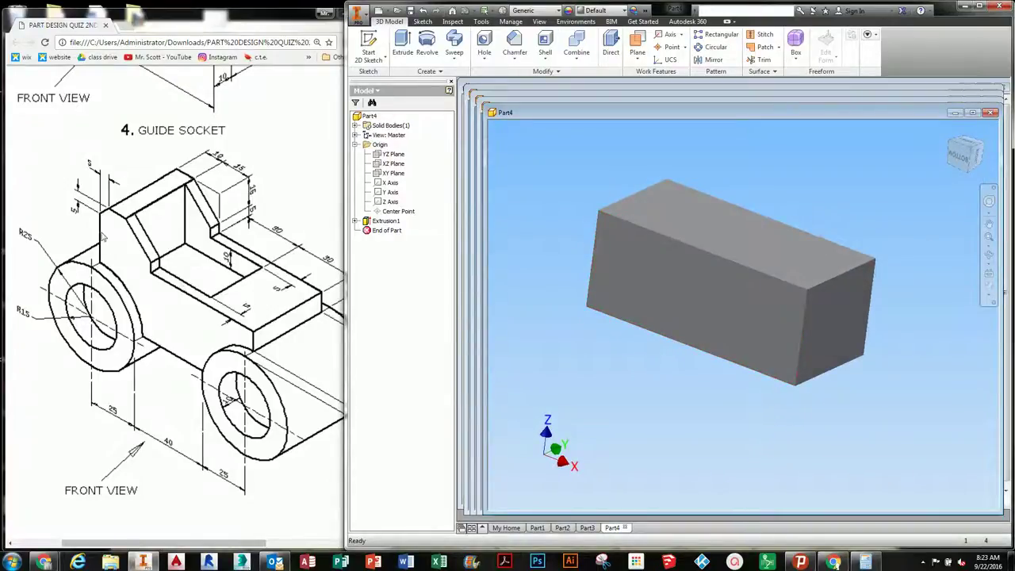
click(625, 231)
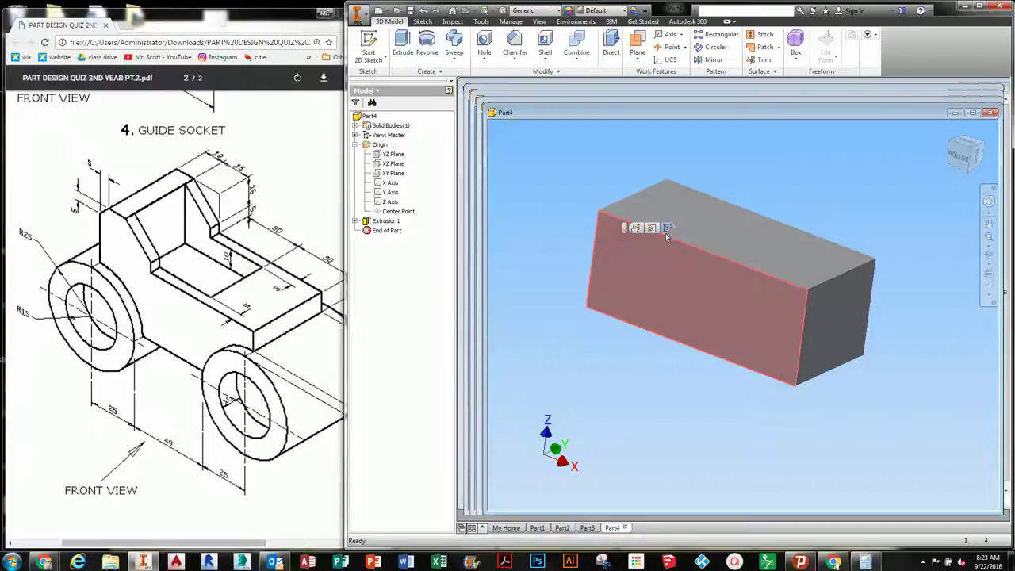
click(669, 228)
Draw the raised end's outline above the block's upper-left corner: vertical, short slope, top line about 6 mm long, long slope, vertical to the block
scroll(581, 249, up, 4)
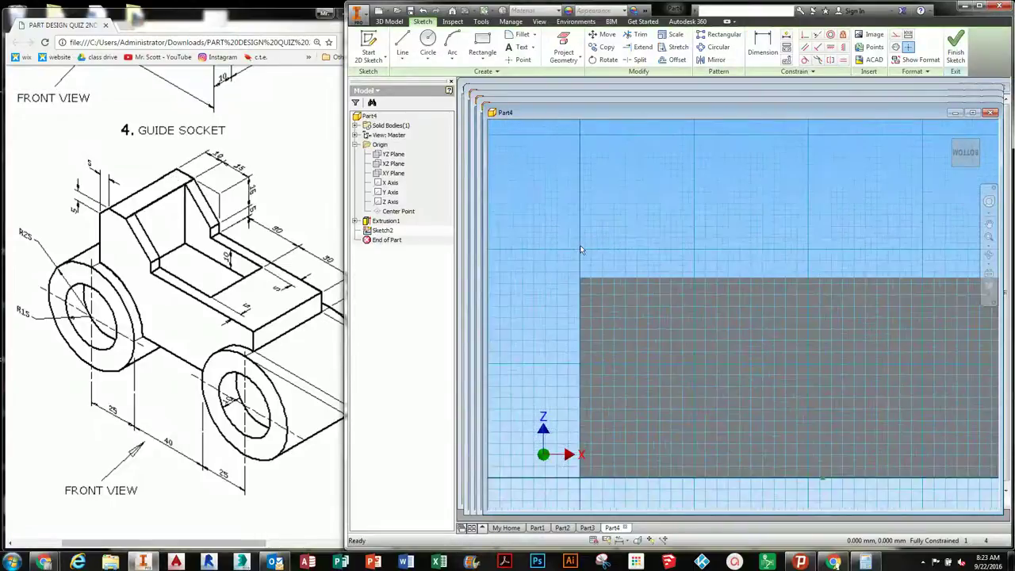
middle_drag(582, 249, 568, 266)
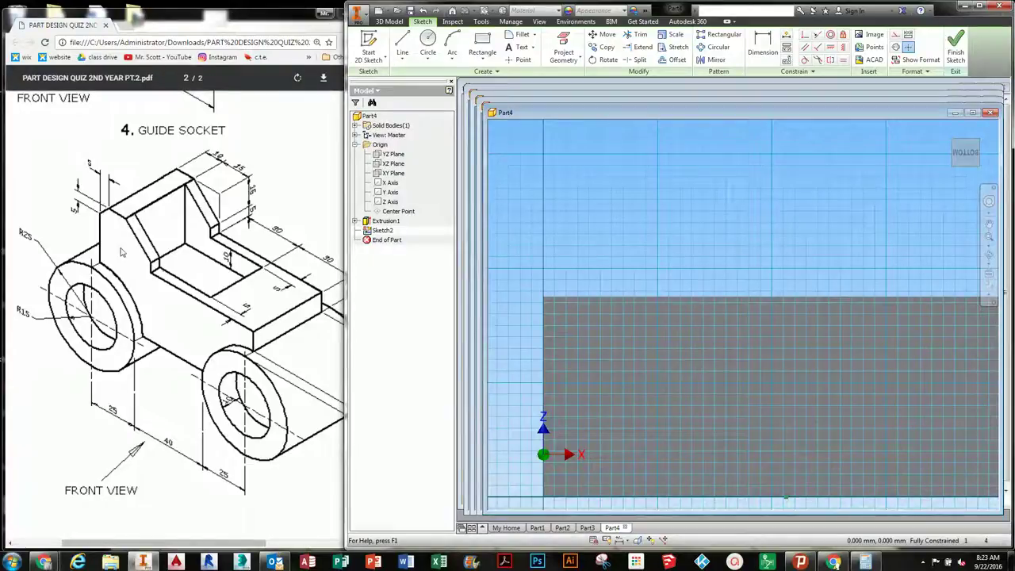
click(402, 43)
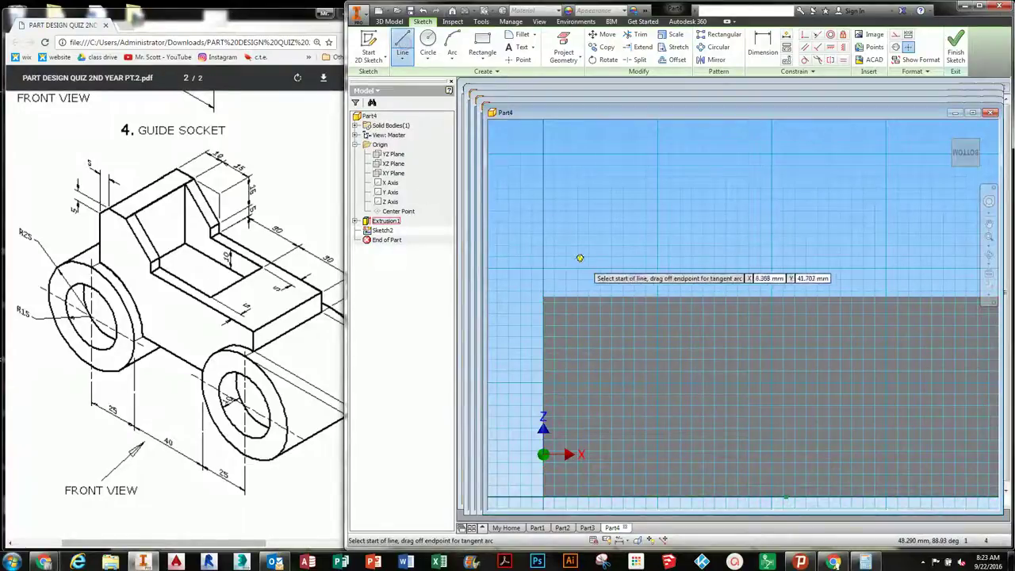
click(544, 298)
middle_drag(552, 247, 574, 279)
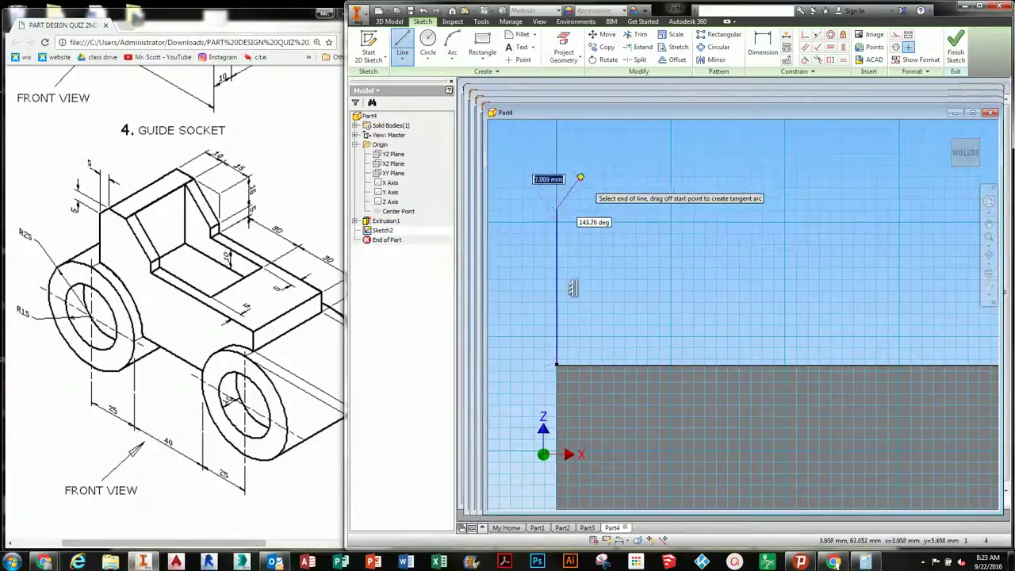
click(556, 210)
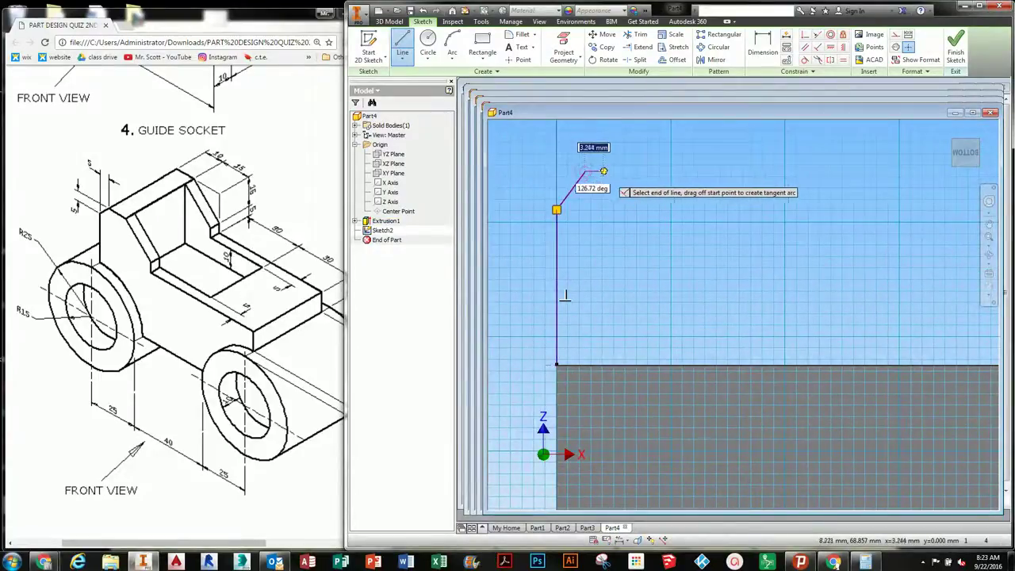
click(618, 171)
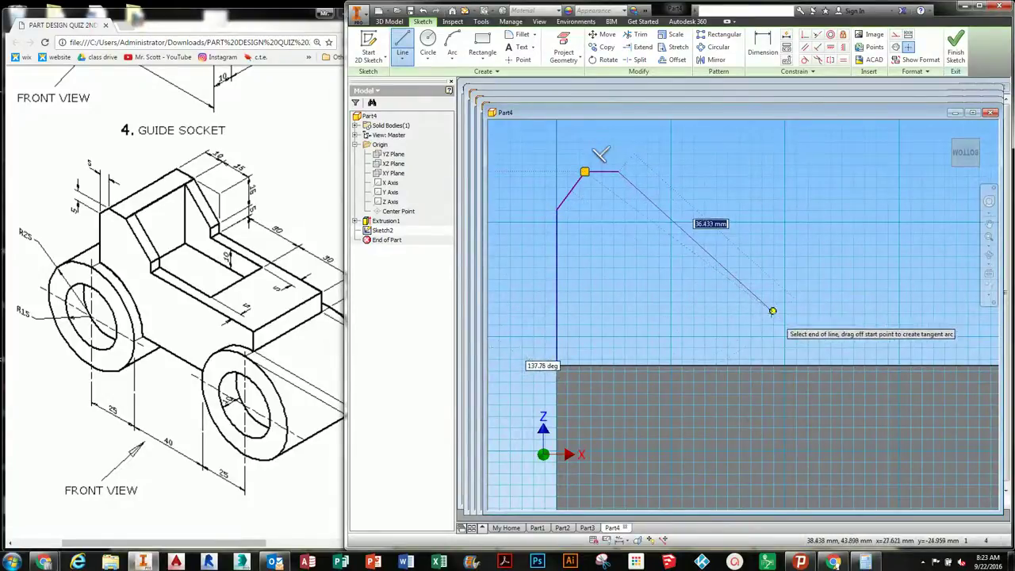
click(764, 310)
click(763, 364)
mouse_move(731, 330)
middle_down()
mouse_move(674, 336)
mouse_move(699, 333)
mouse_move(686, 337)
middle_up()
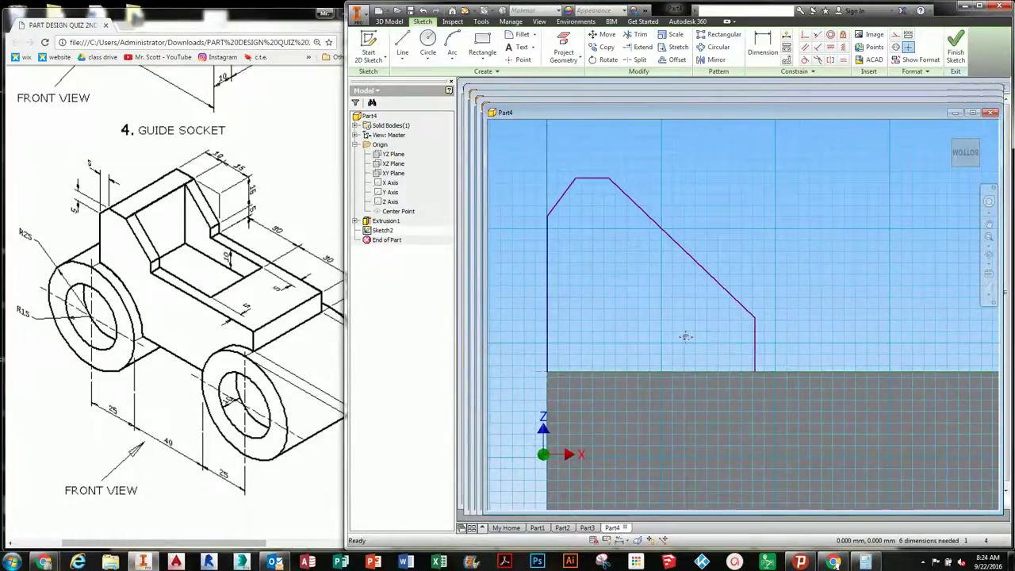
Dimension the outline's horizontal top line to 10 mm
click(762, 45)
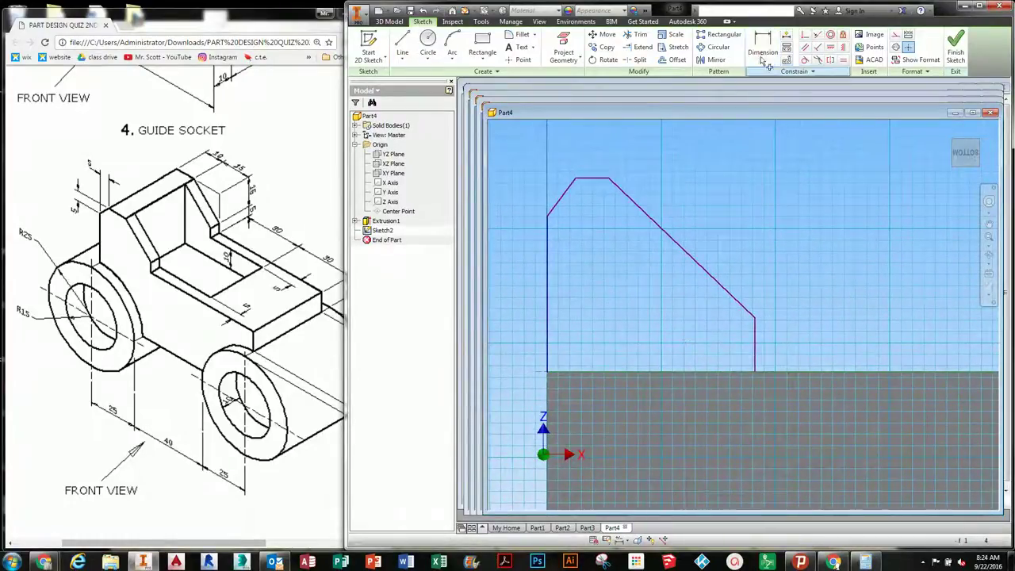
click(598, 181)
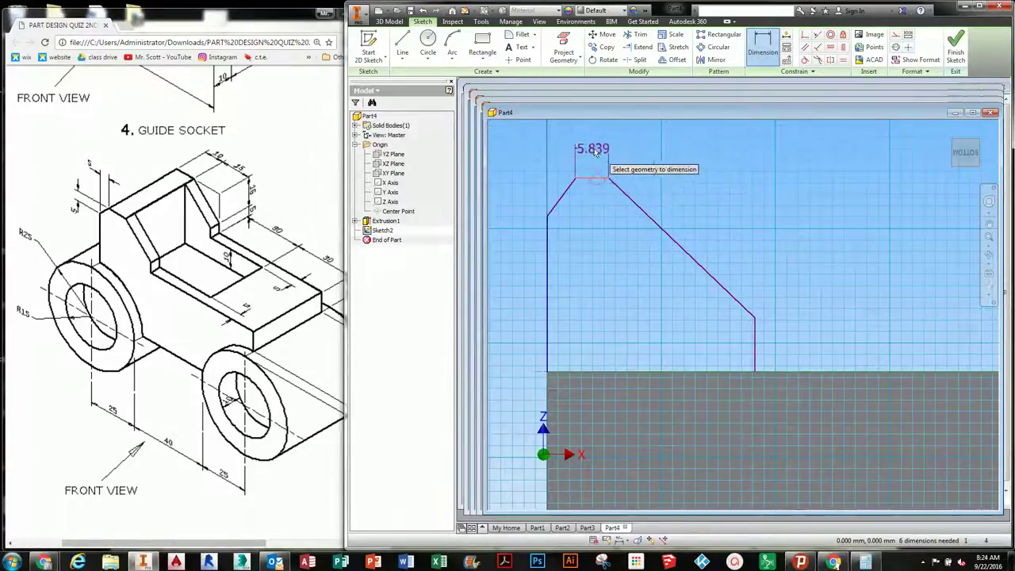
click(609, 151)
text(10)
key(Return)
middle_drag(702, 277, 724, 272)
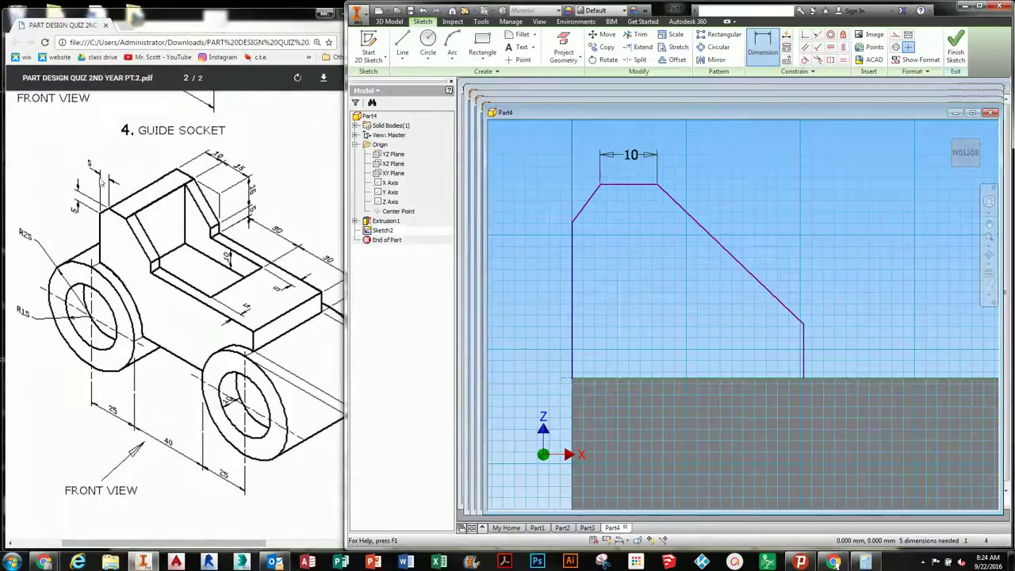
Dimension the horizontal distance from the top line's left end to the outline's left vertical line as 5 mm
click(600, 186)
click(572, 254)
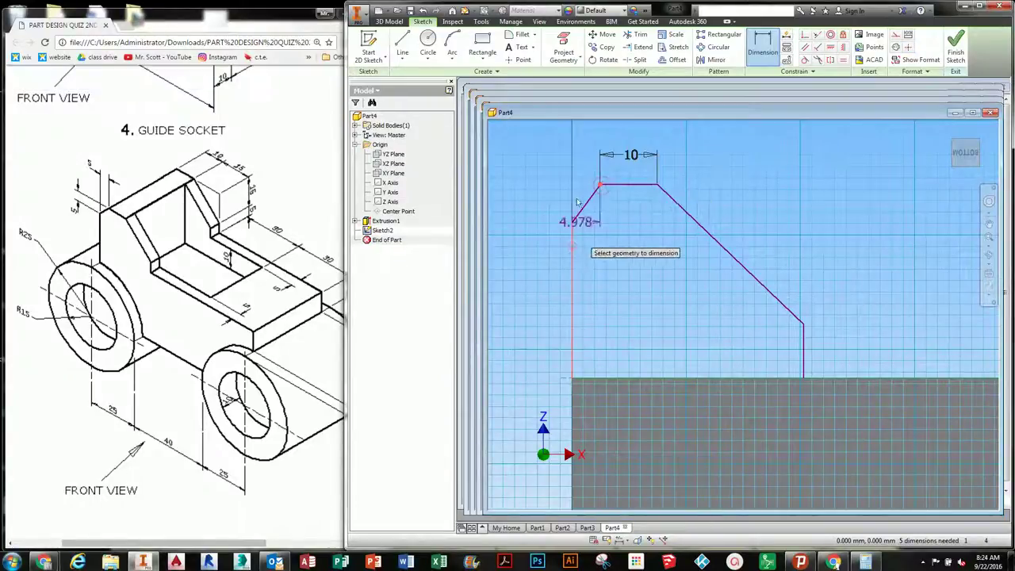
click(582, 156)
text(5)
key(Return)
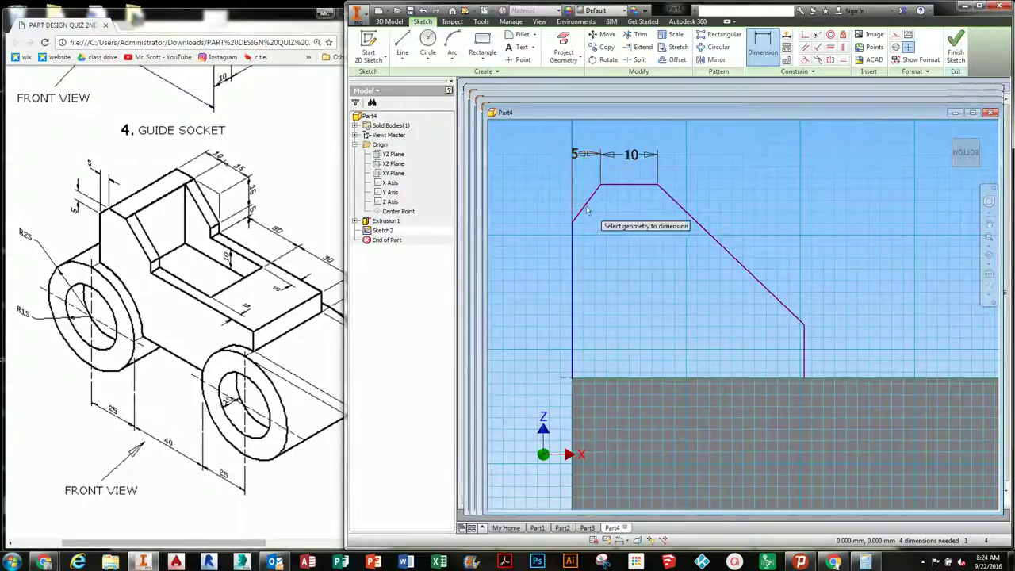
Dimension the vertical distance between the short slope's two endpoints as 5 mm
click(572, 223)
click(600, 186)
click(540, 203)
text(5)
key(Return)
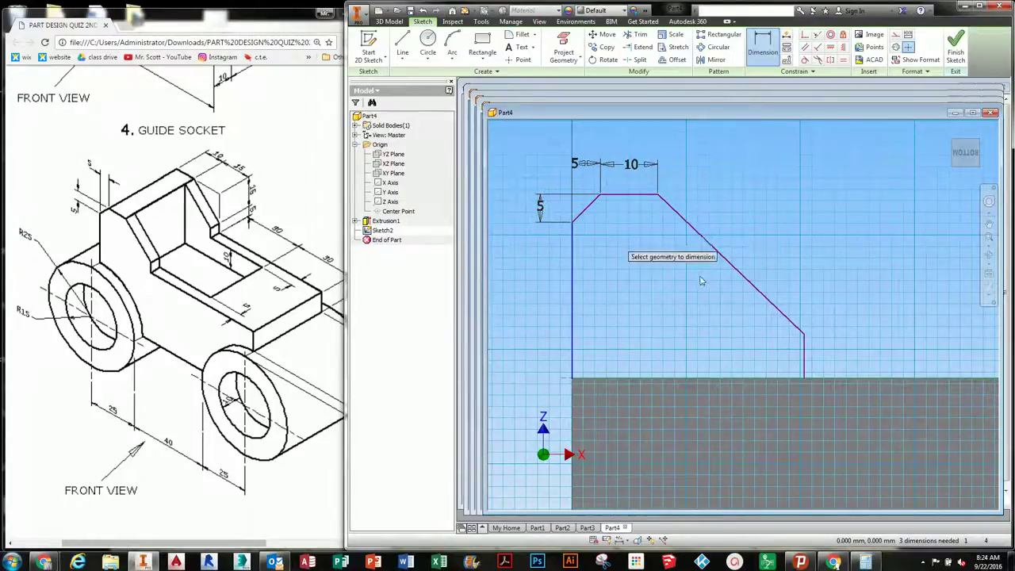
Dimension the horizontal distance from the top line's right end to the outline's right vertical line as 15 mm
middle_drag(700, 271, 681, 280)
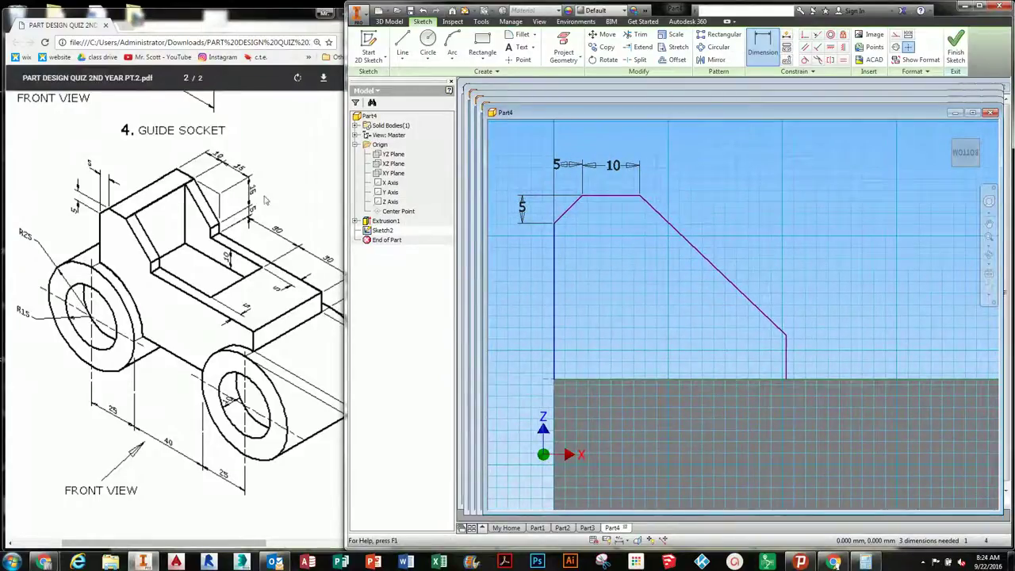
click(641, 196)
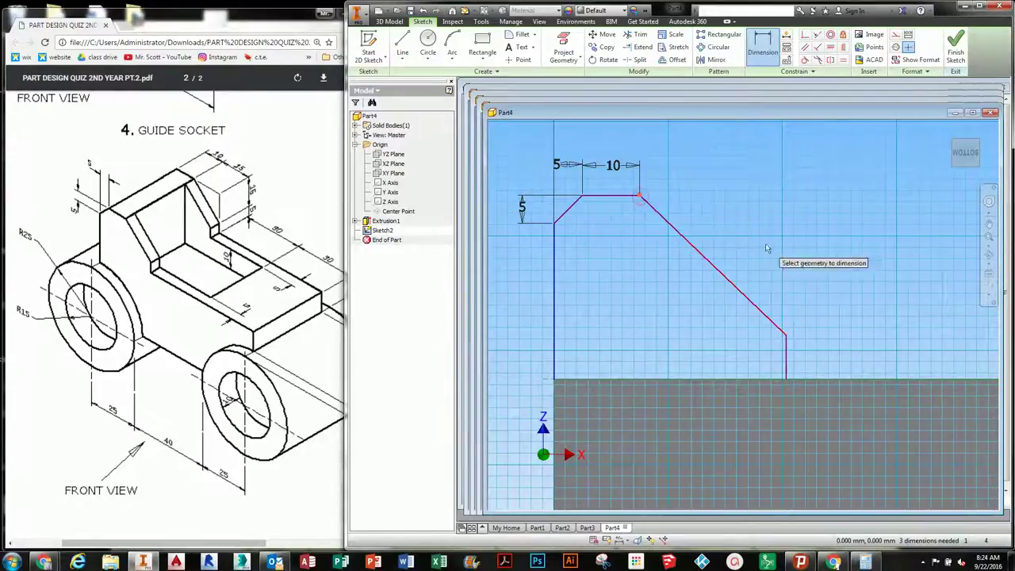
click(784, 352)
click(713, 143)
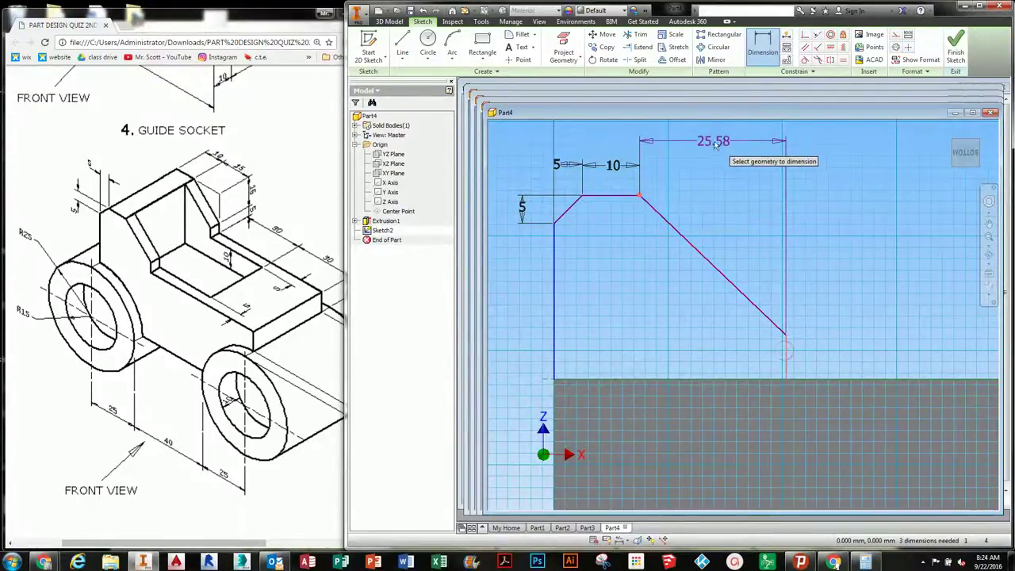
text(15)
key(Return)
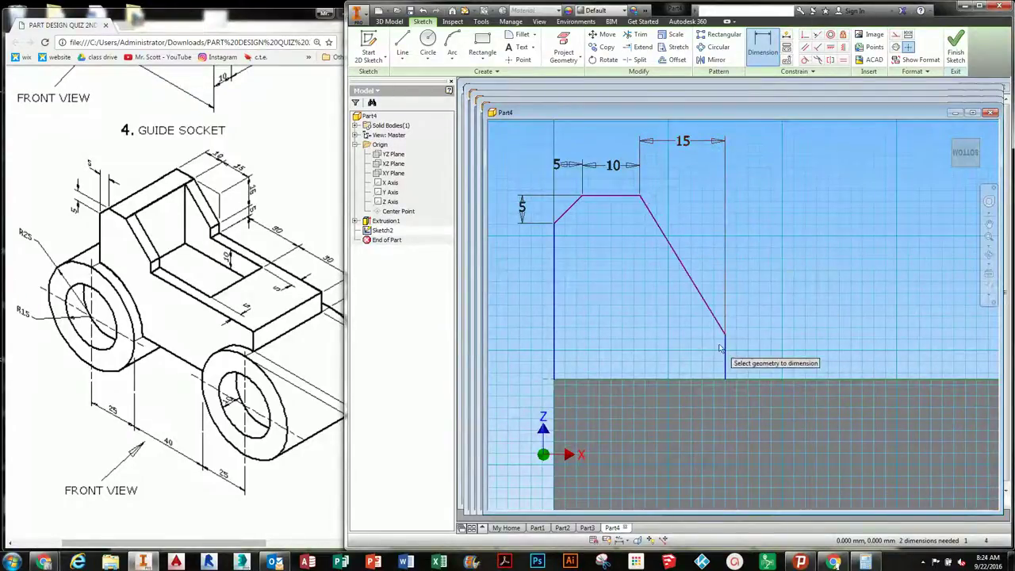
Dimension the vertical distance from the top line to the long slope's lower end as 15 mm
click(725, 335)
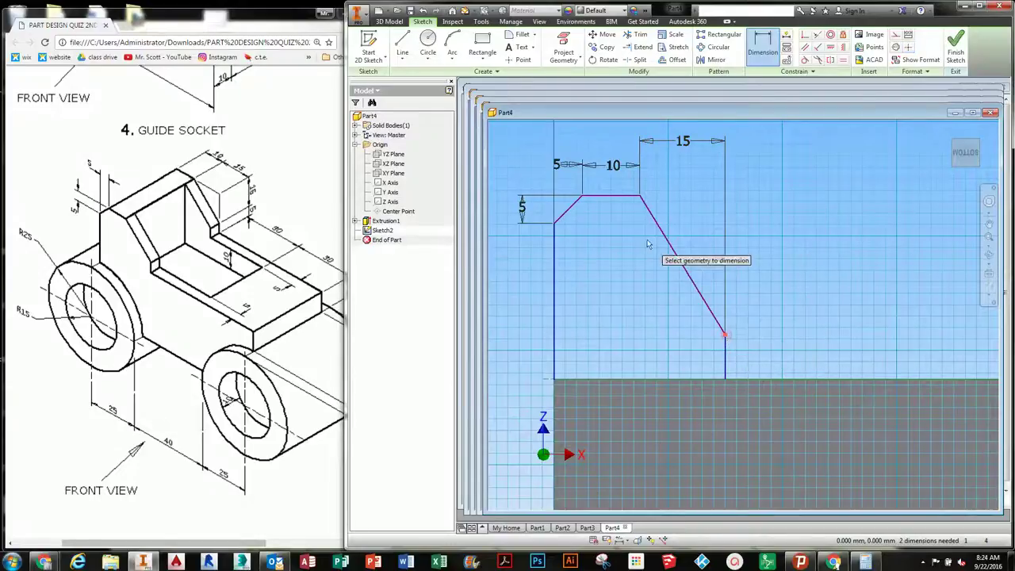
click(622, 196)
click(611, 277)
text(15)
key(Return)
mouse_move(666, 325)
middle_down()
mouse_move(655, 325)
mouse_move(690, 335)
middle_up()
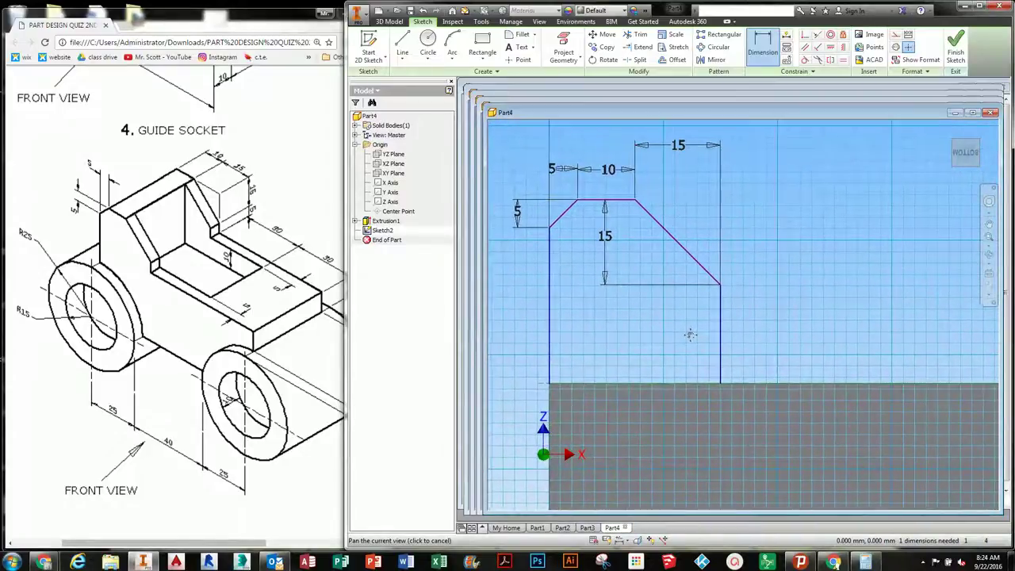
Dimension the vertical distance from the raised profile's top line to the block's upper edge as 20 mm
scroll(691, 337, down, 2)
scroll(693, 338, up, 2)
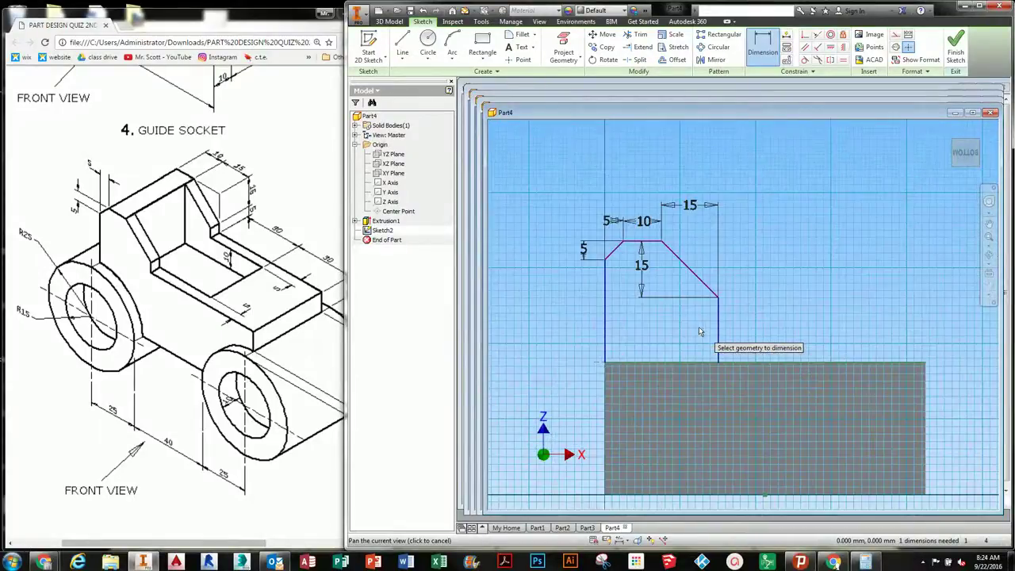
click(637, 238)
click(651, 356)
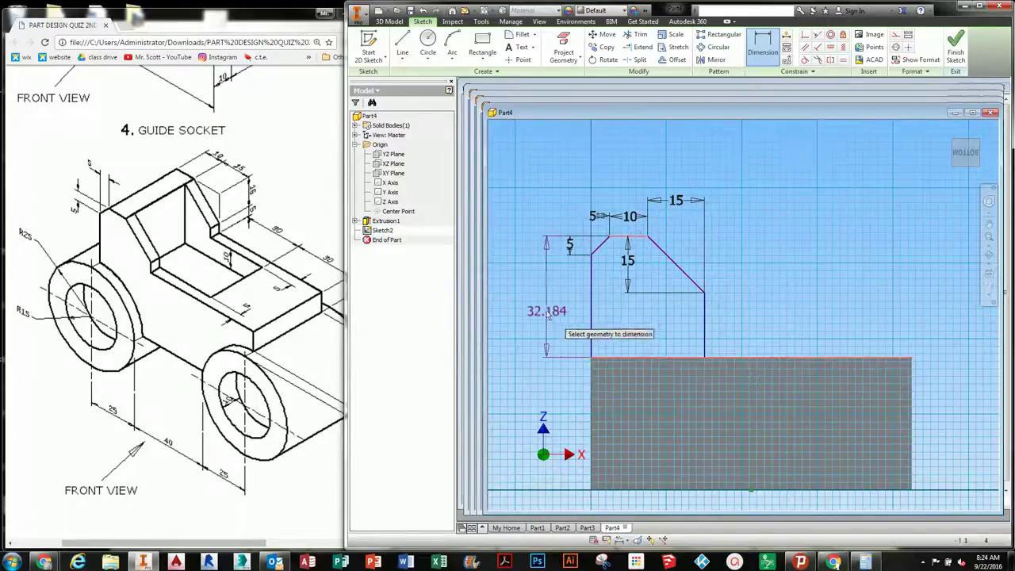
click(519, 310)
text(20)
key(Return)
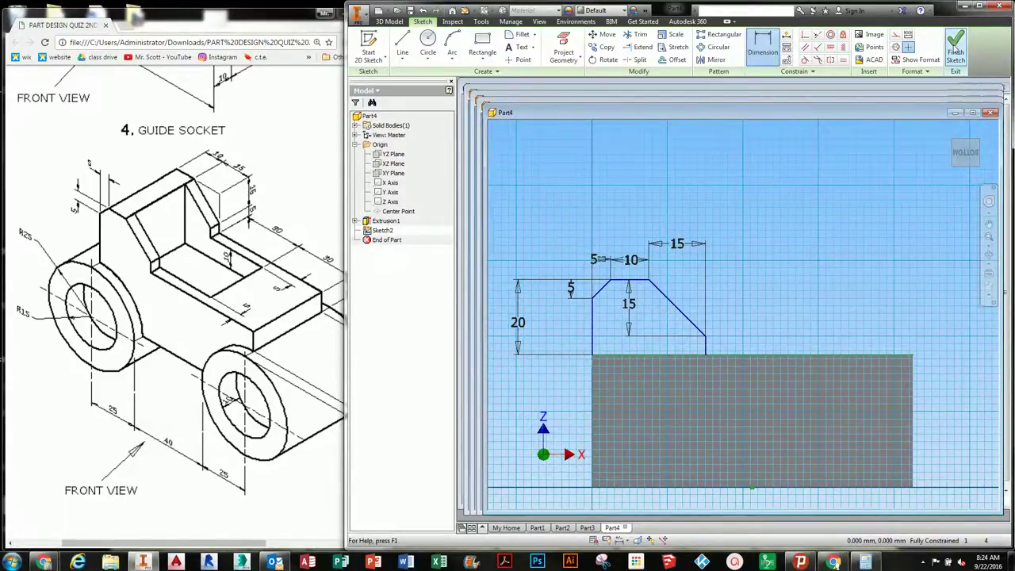
Finish the sketch and extrude the raised end profile up to the block's opposite side face
click(956, 53)
click(403, 47)
click(575, 126)
shift+middle_drag(701, 261, 644, 277)
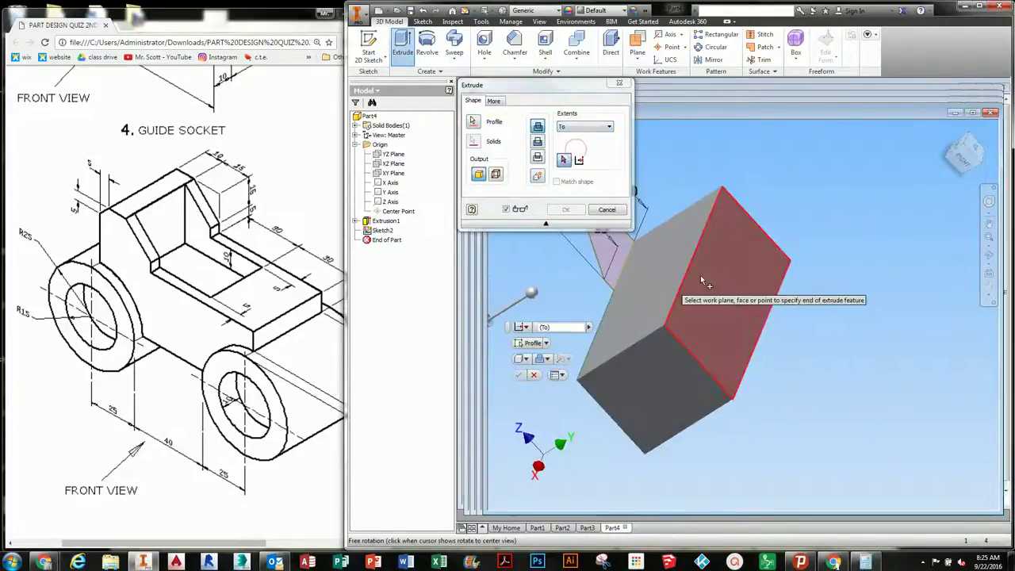
click(683, 306)
shift+middle_drag(684, 306, 752, 287)
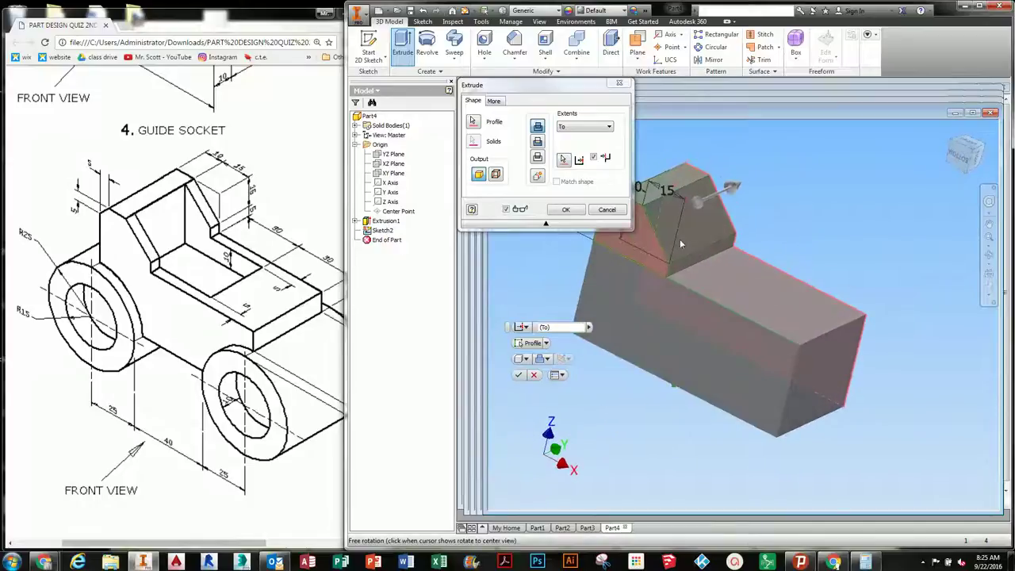
click(566, 209)
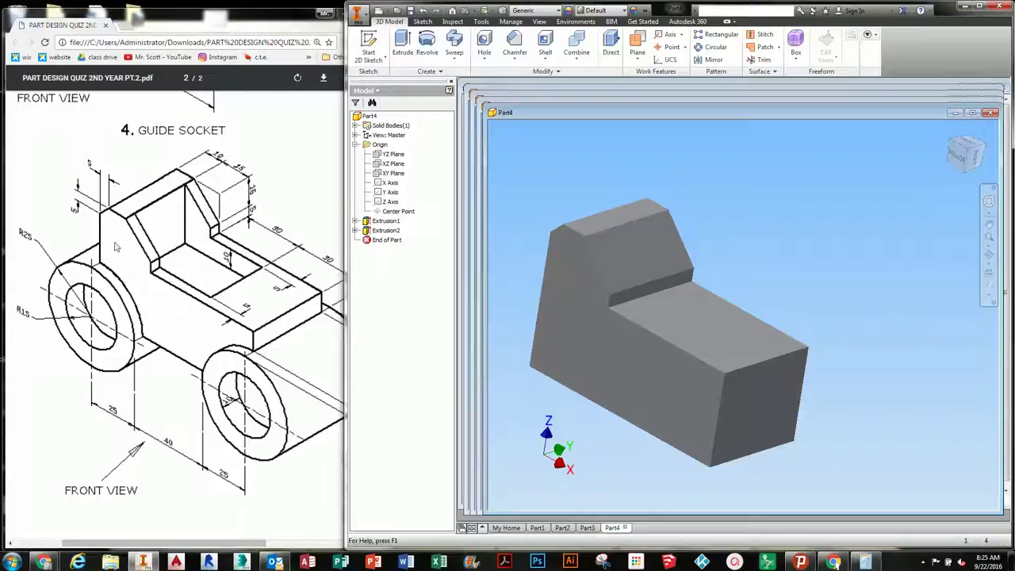
Start a sketch on the part's long side face and draw a 50 mm diameter circle centred on the low end's bottom corner
middle_drag(691, 312, 654, 335)
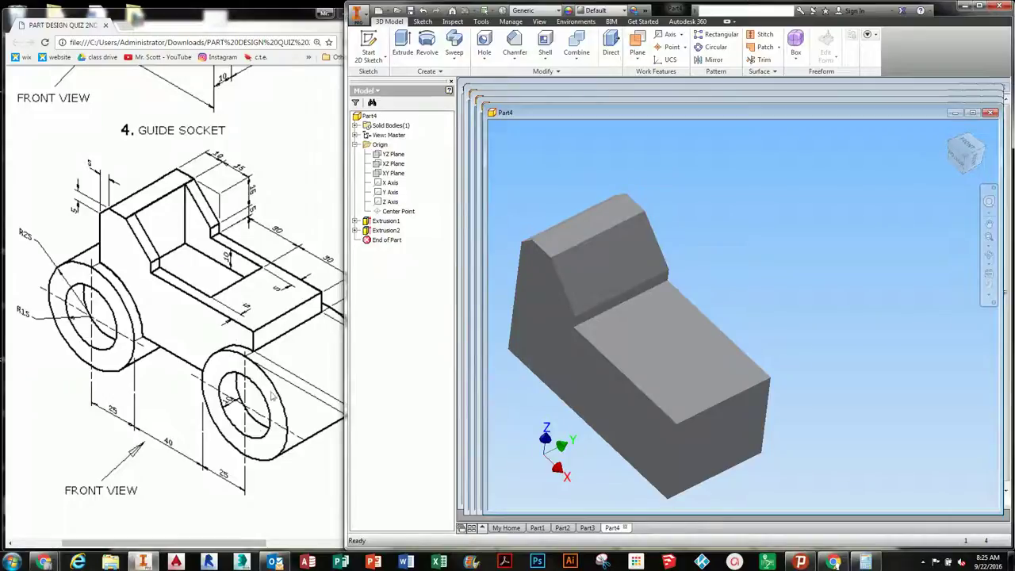
middle_drag(704, 403, 739, 351)
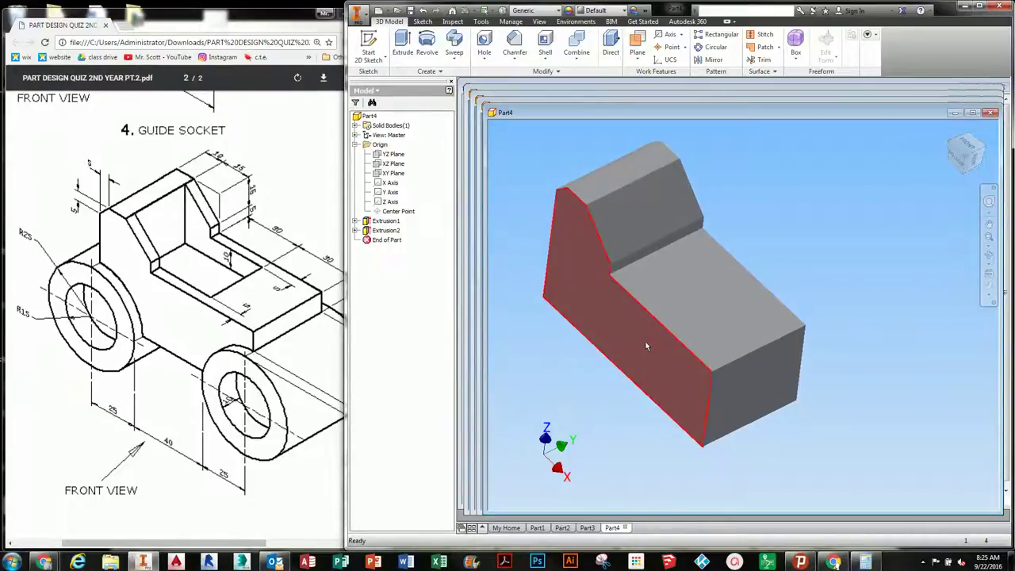
click(648, 343)
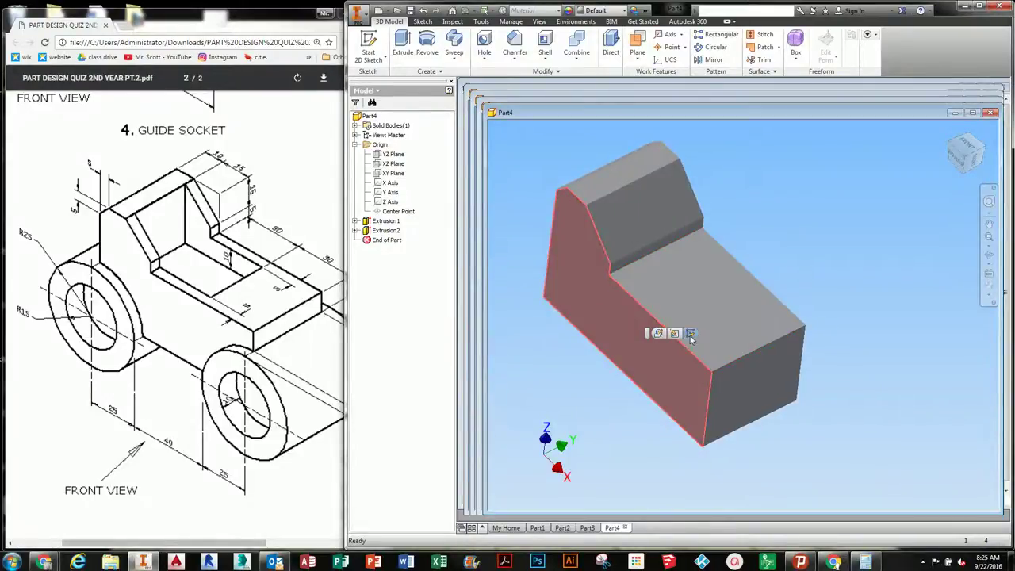
click(689, 333)
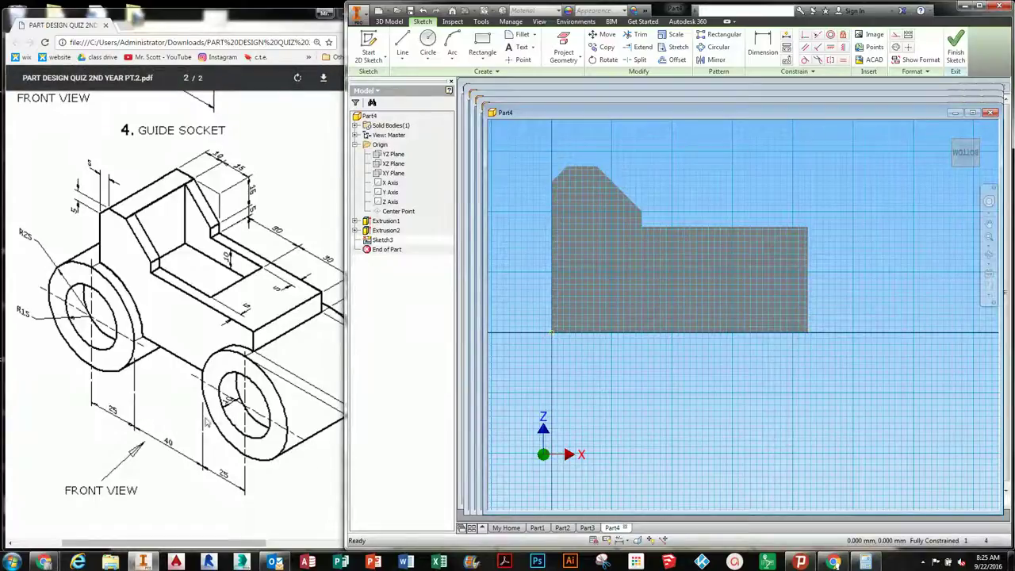
click(427, 43)
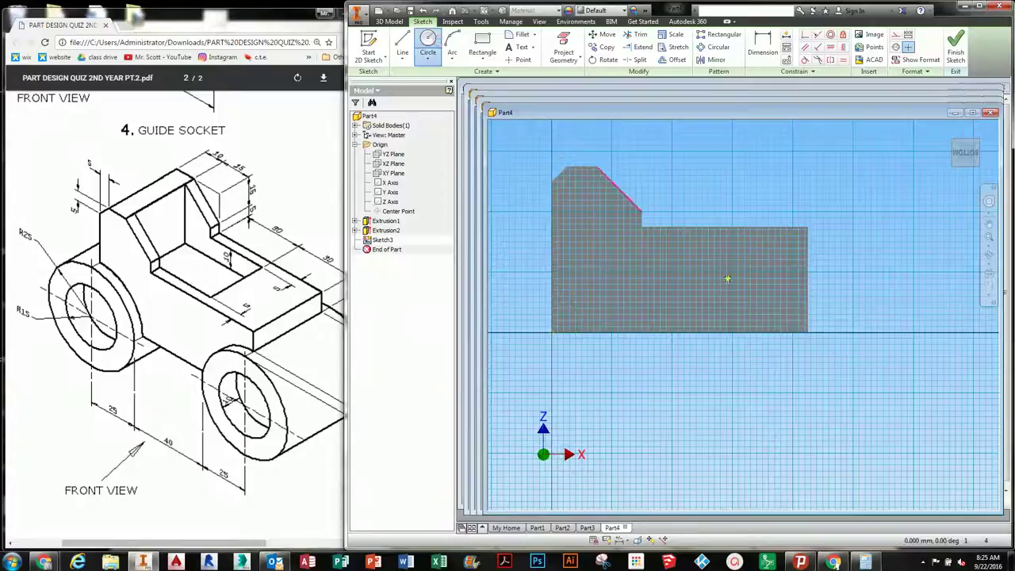
click(807, 331)
text(50)
key(Return)
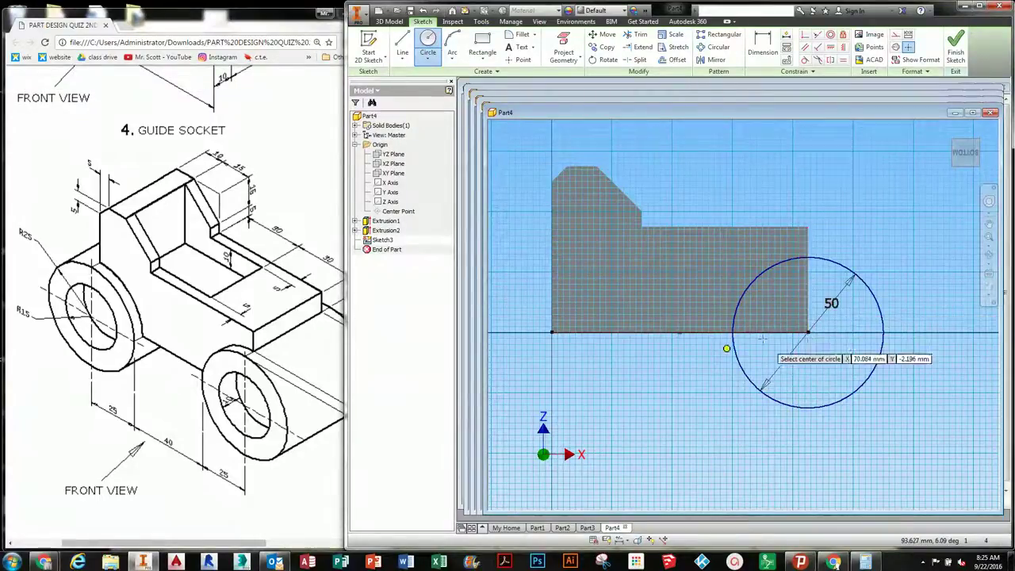
Draw a second 50 mm diameter circle centred on the bottom corner at the raised end
click(551, 332)
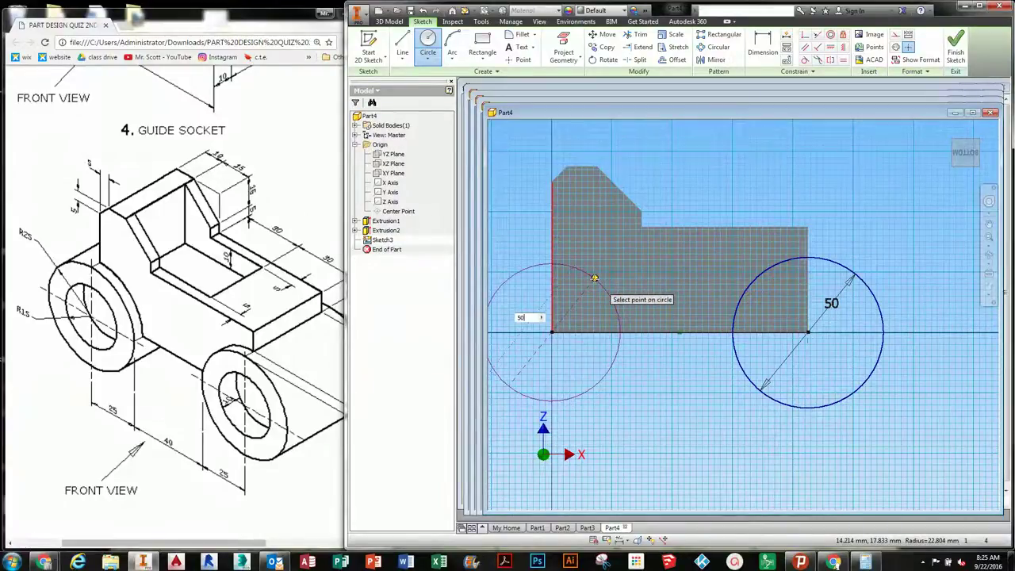
text(50)
key(Return)
middle_drag(643, 302, 696, 295)
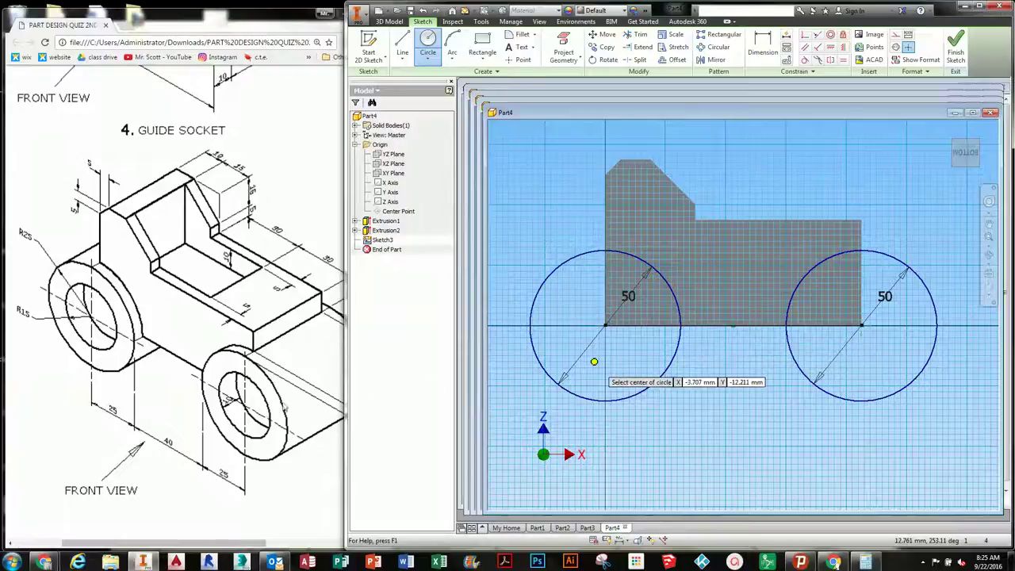
middle_drag(732, 386, 716, 388)
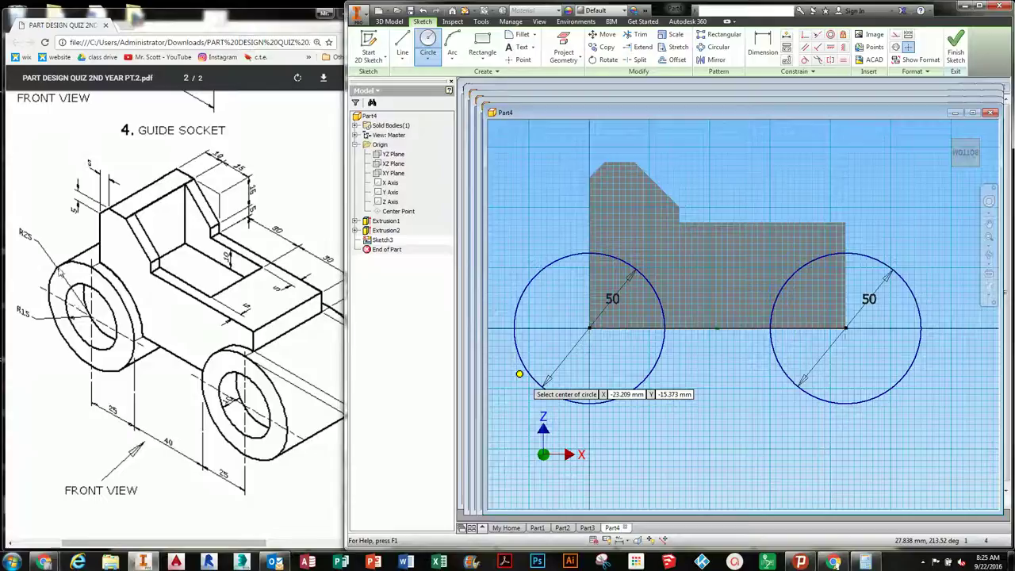
middle_drag(611, 378, 624, 378)
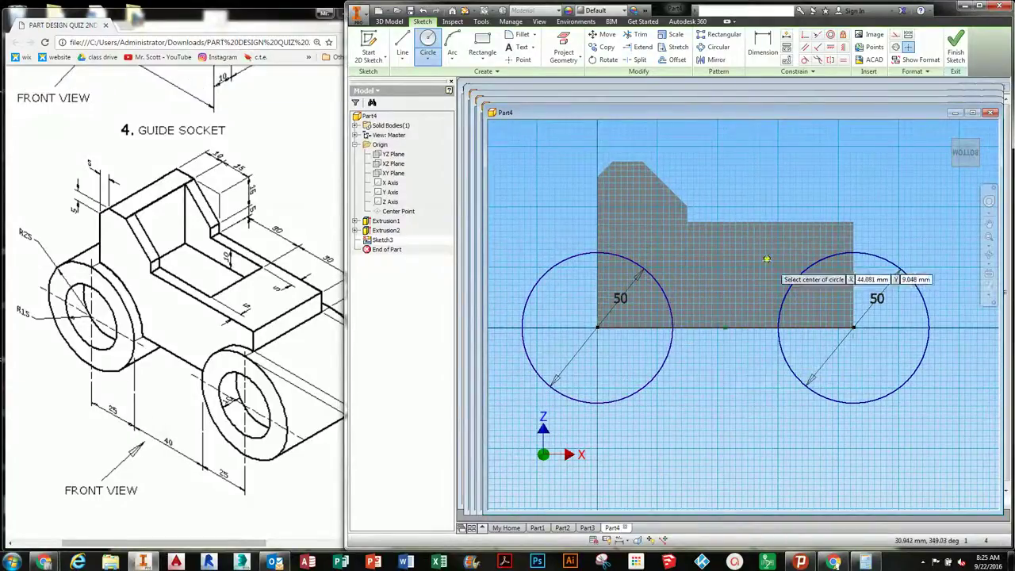
Finish the sketch and extrude both 50 mm circles asymmetrically, 5 mm outward and 45 mm across the body
click(956, 63)
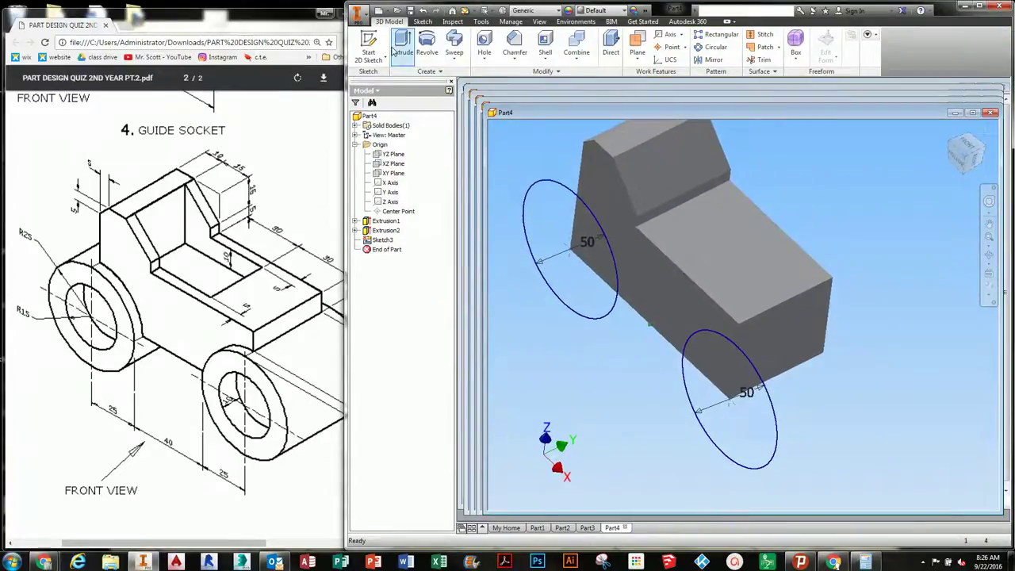
click(402, 44)
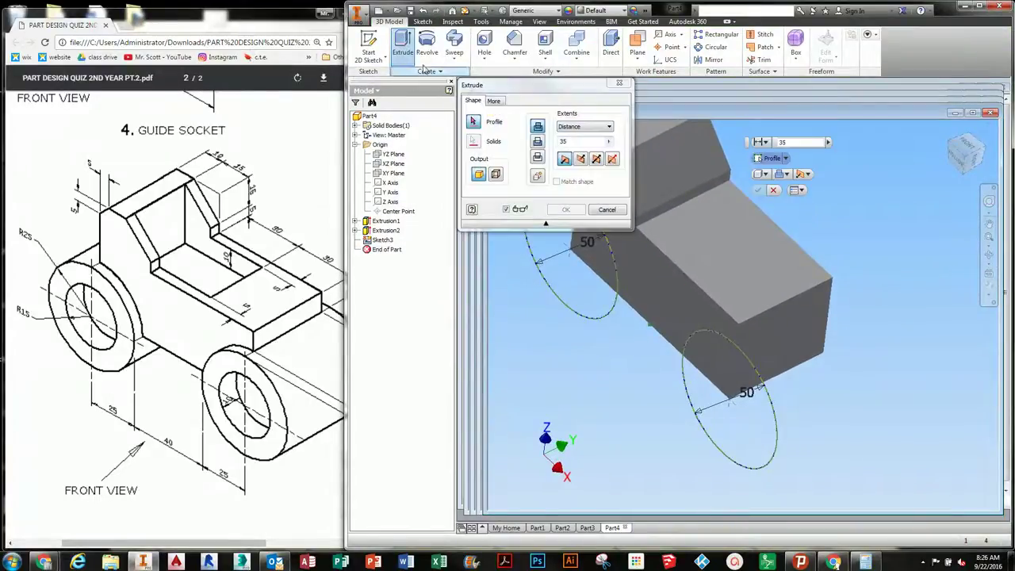
click(612, 160)
click(721, 384)
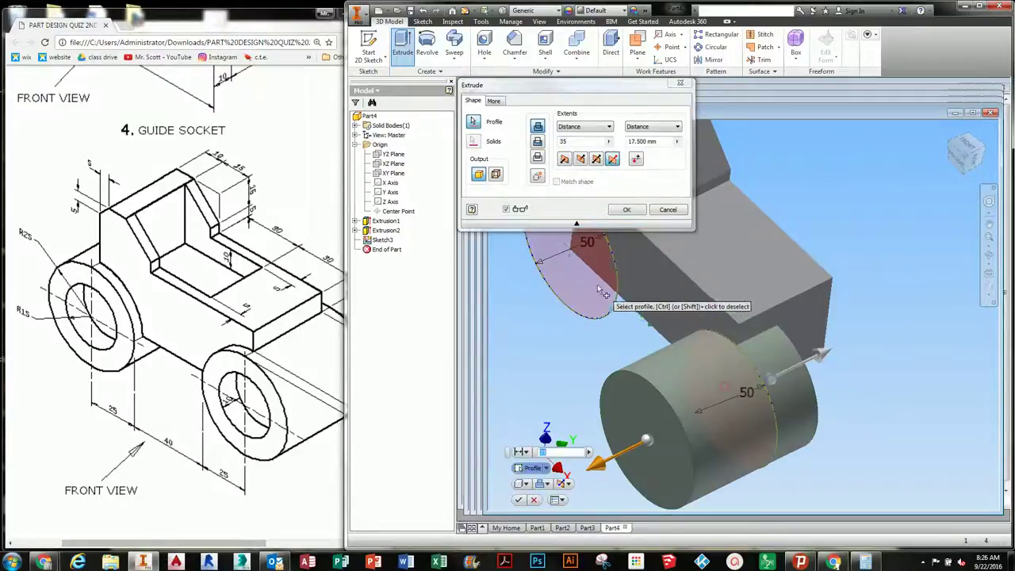
click(281, 384)
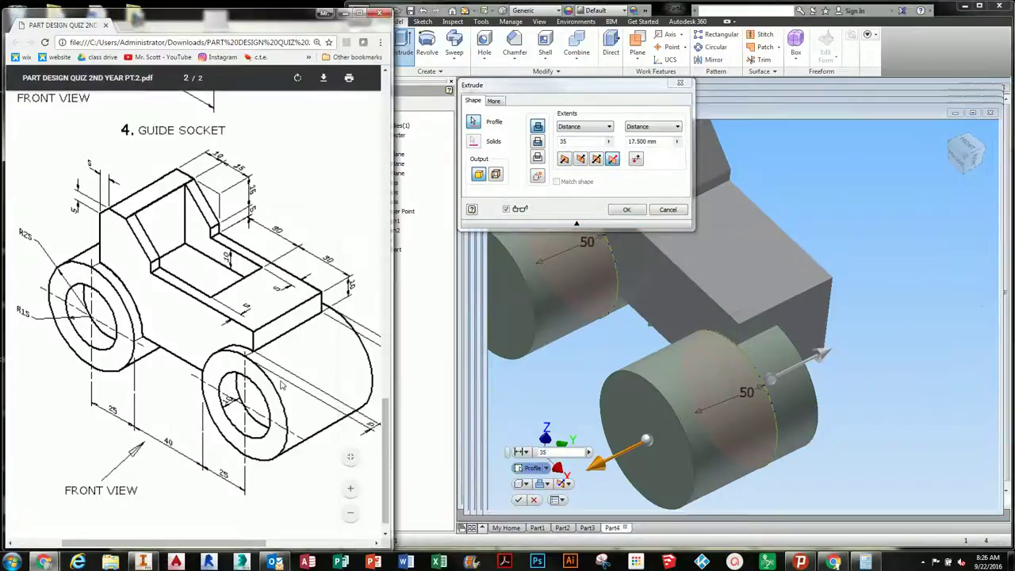
middle_drag(283, 381, 289, 409)
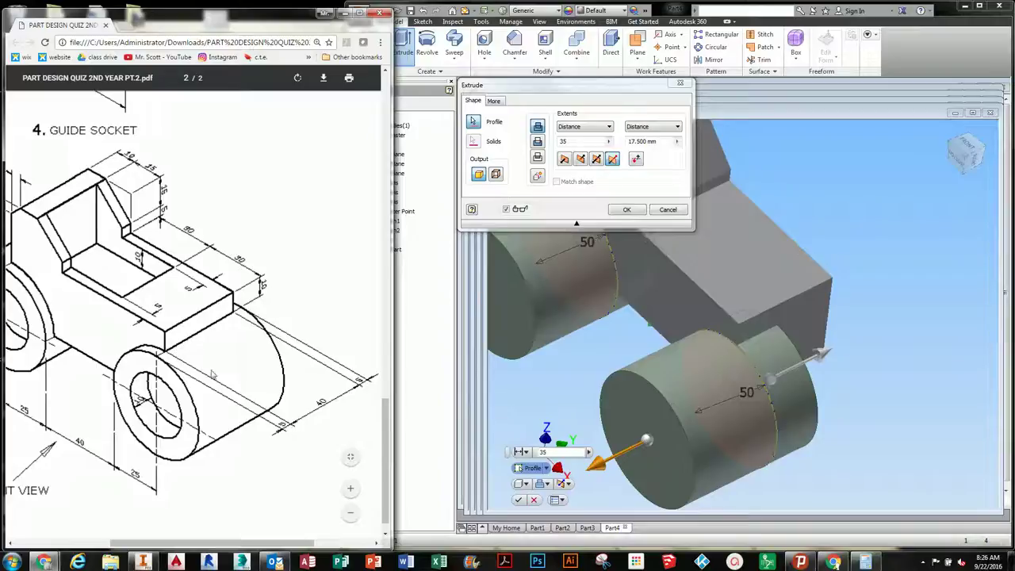
double_click(587, 141)
text(5)
double_click(635, 143)
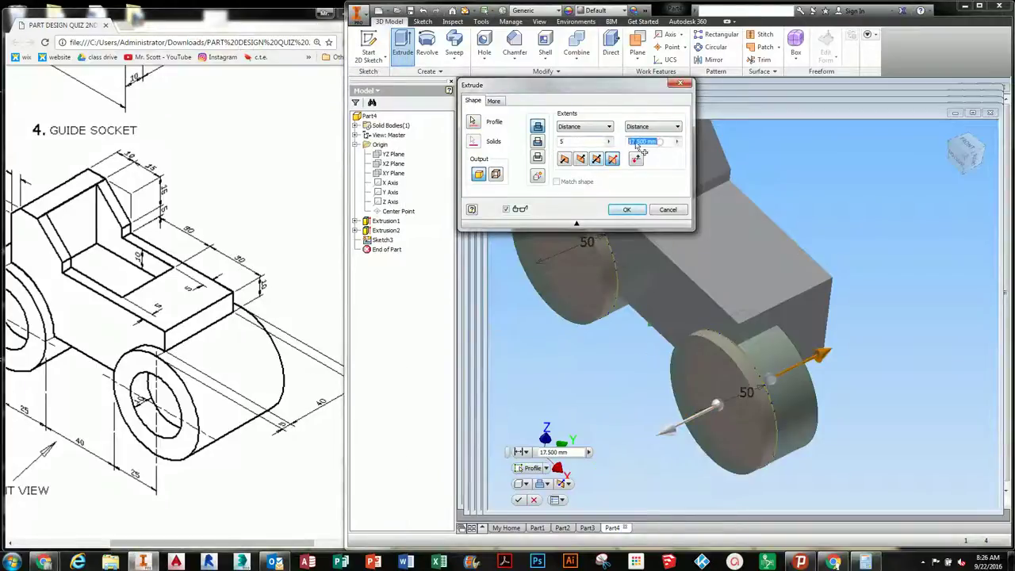
text(45)
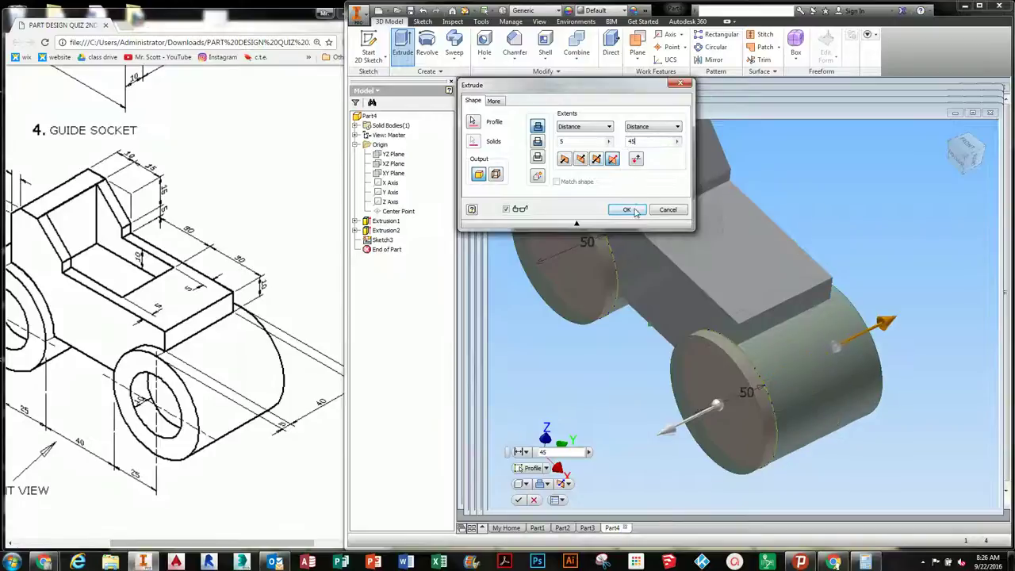
click(626, 209)
Start a sketch on the front face of the low end's cylinder and project both cylinders' circular edges
shift+middle_drag(674, 349, 670, 372)
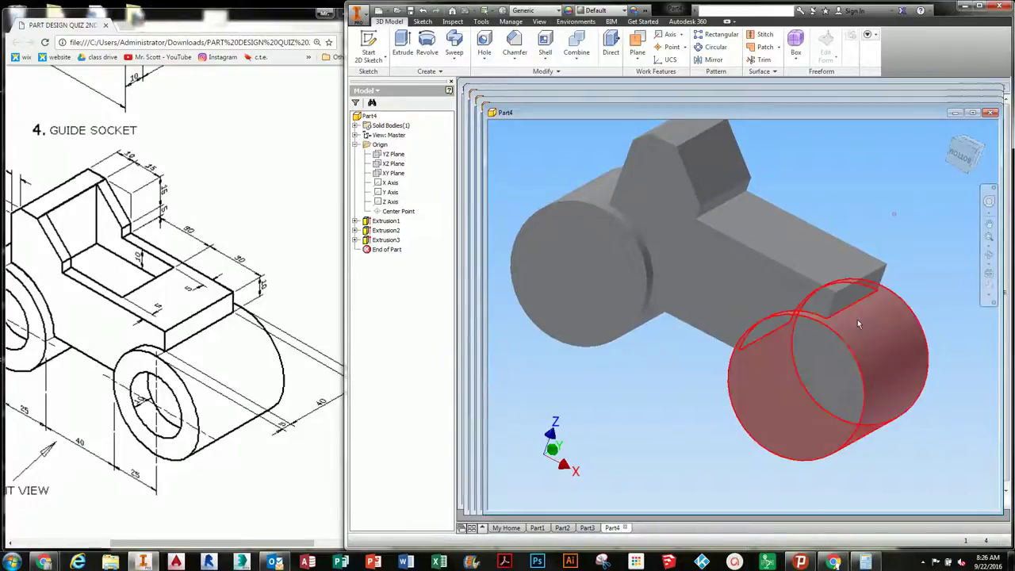
click(791, 373)
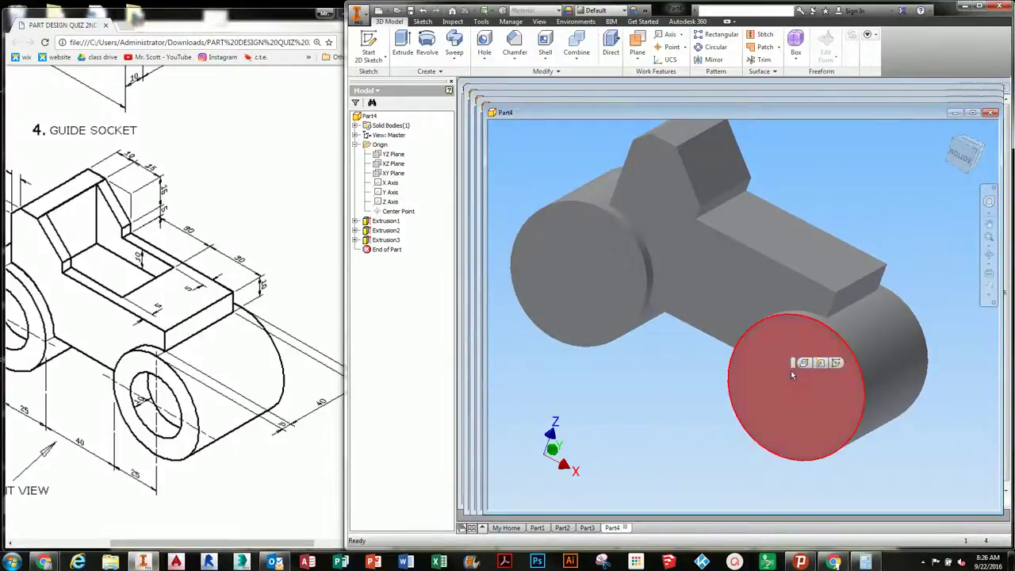
click(837, 364)
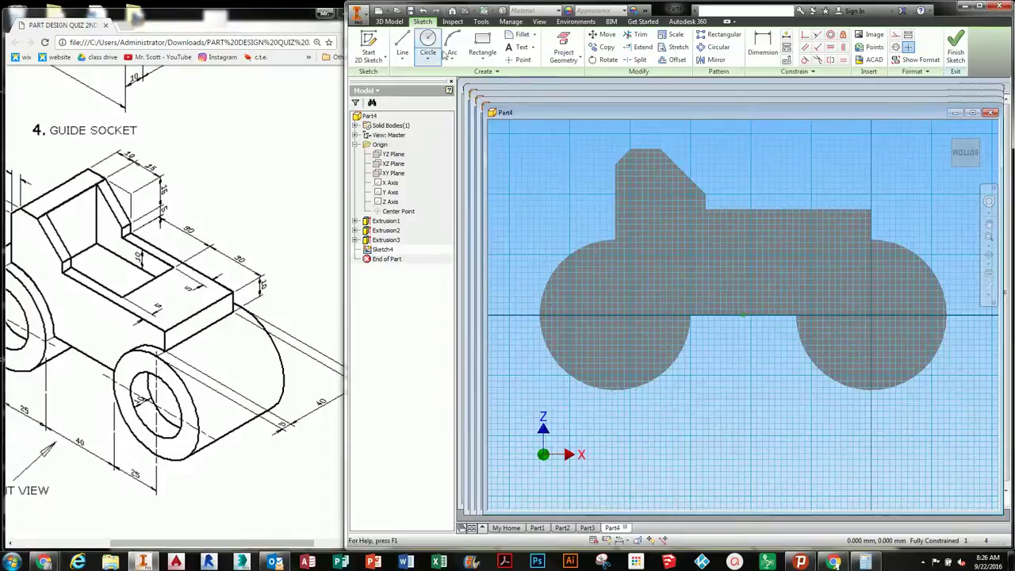
click(563, 48)
click(614, 347)
click(893, 311)
Draw two 30 mm diameter circles, one at the centre of each projected cylinder edge
click(428, 44)
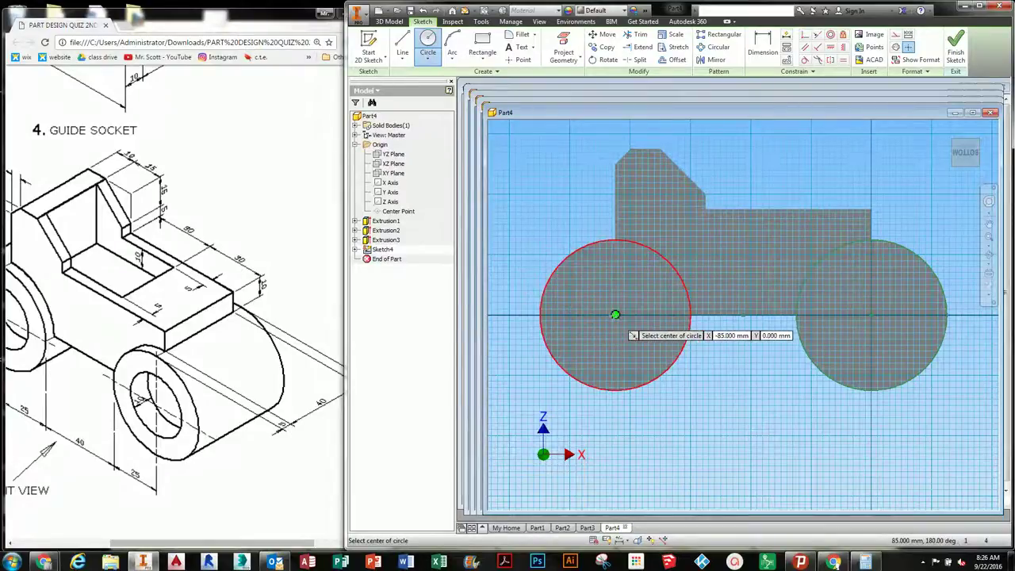
click(325, 326)
scroll(325, 326, left, 3)
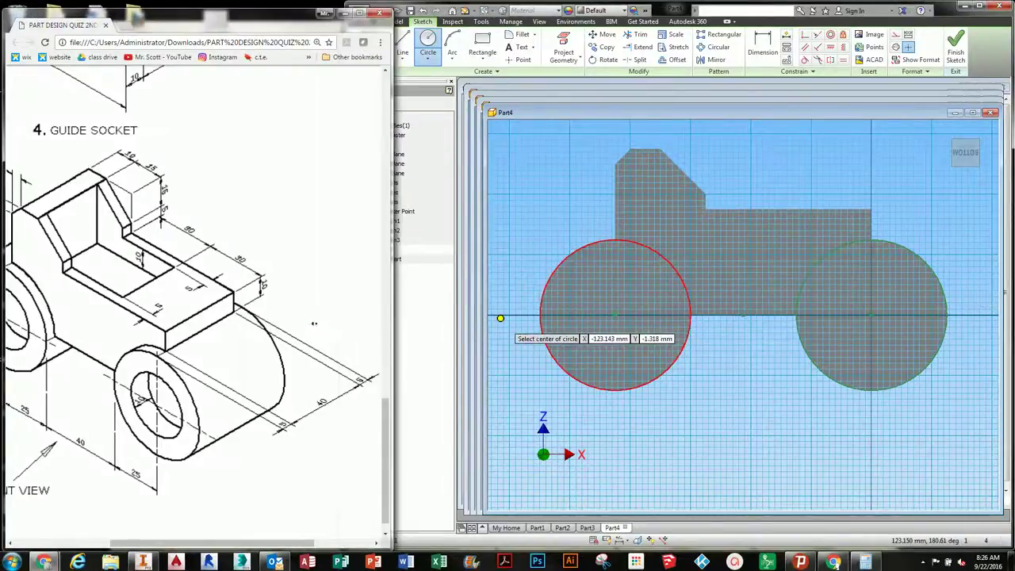
scroll(297, 322, left, 2)
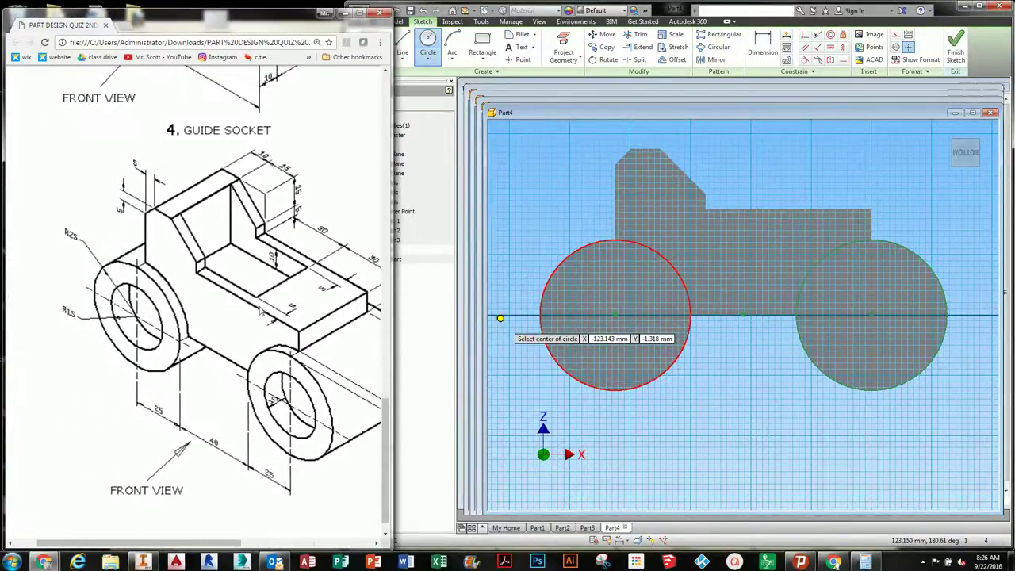
click(616, 314)
text(30)
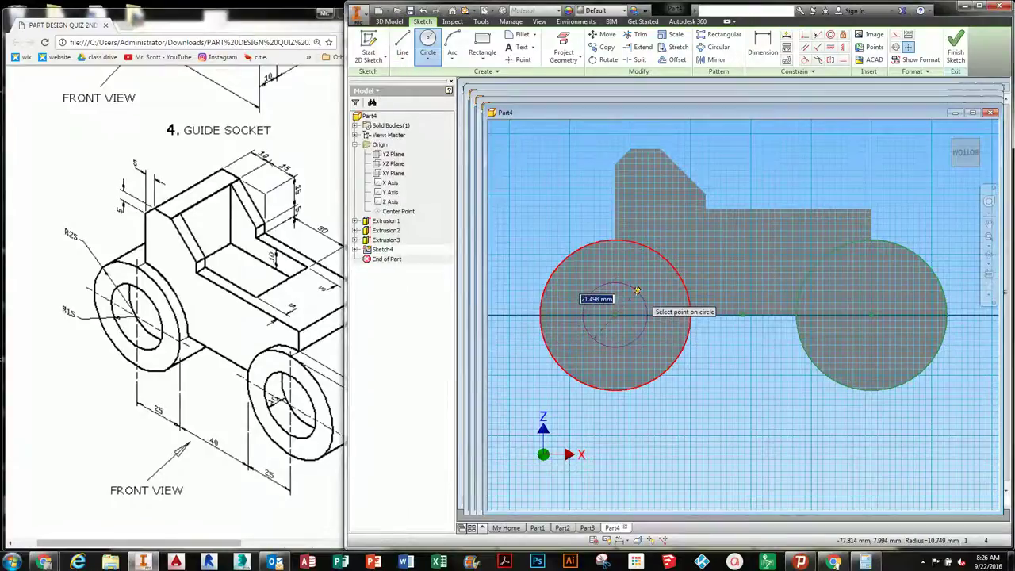
key(Return)
click(871, 315)
text(30)
key(Return)
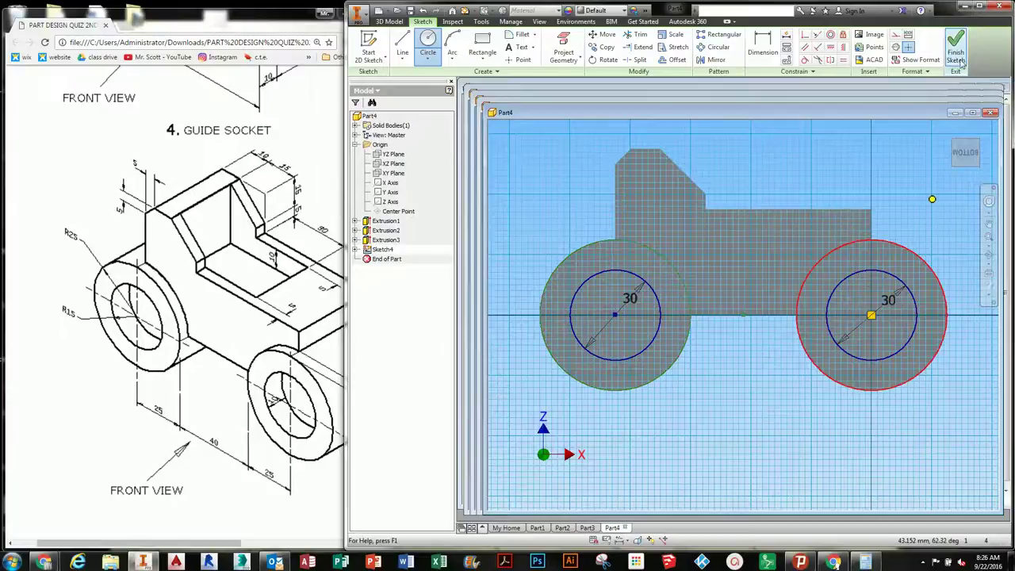
Finish the sketch and cut both 30 mm circles into the cylinders as blind recesses with Extrude
click(955, 49)
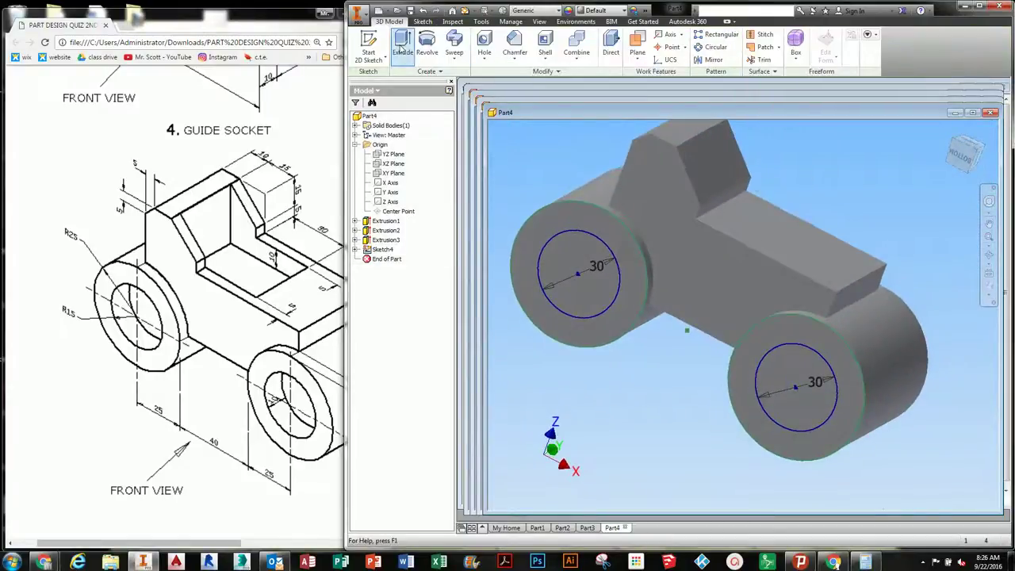
click(402, 44)
click(587, 276)
click(797, 387)
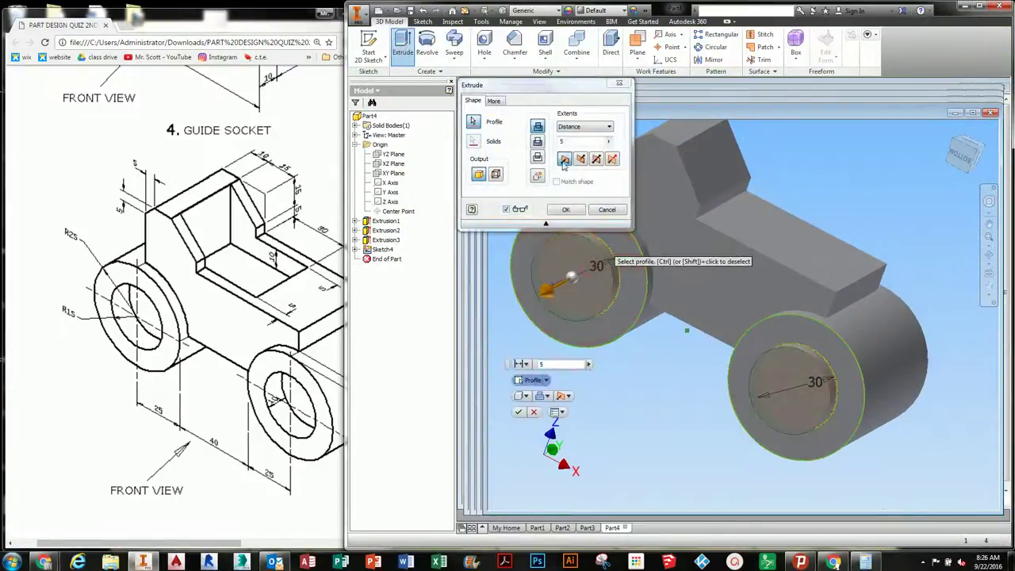
click(567, 209)
Start a sketch on the flat top face of the body's low end and consult the drawing's pocket dimensions
shift+middle_drag(792, 317, 763, 400)
click(757, 248)
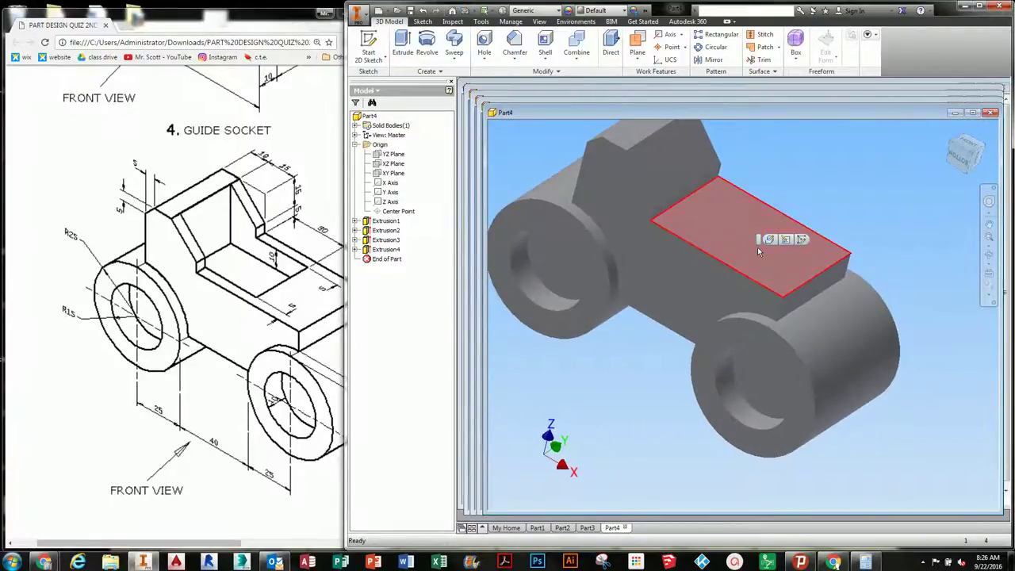
click(802, 240)
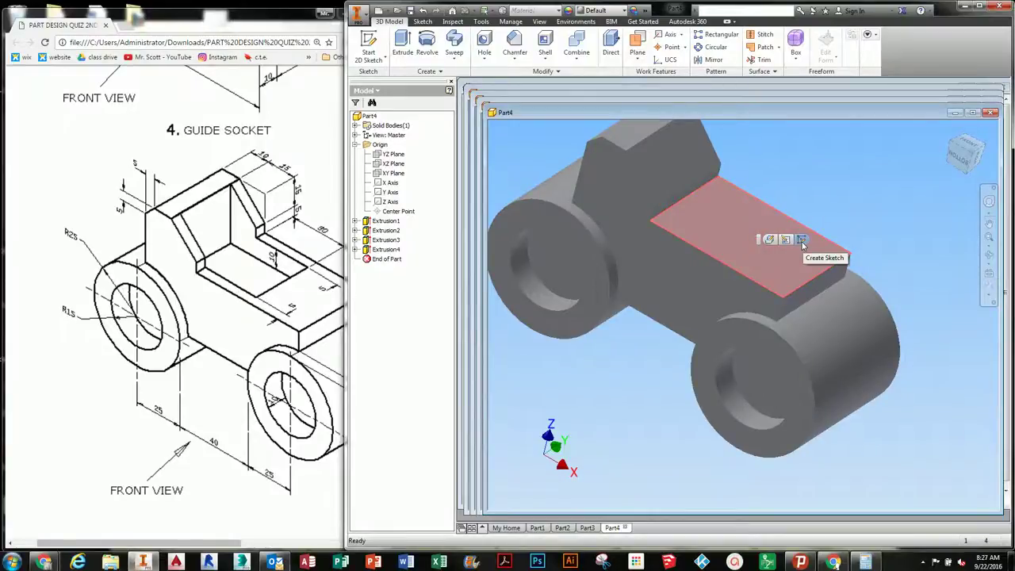
click(802, 240)
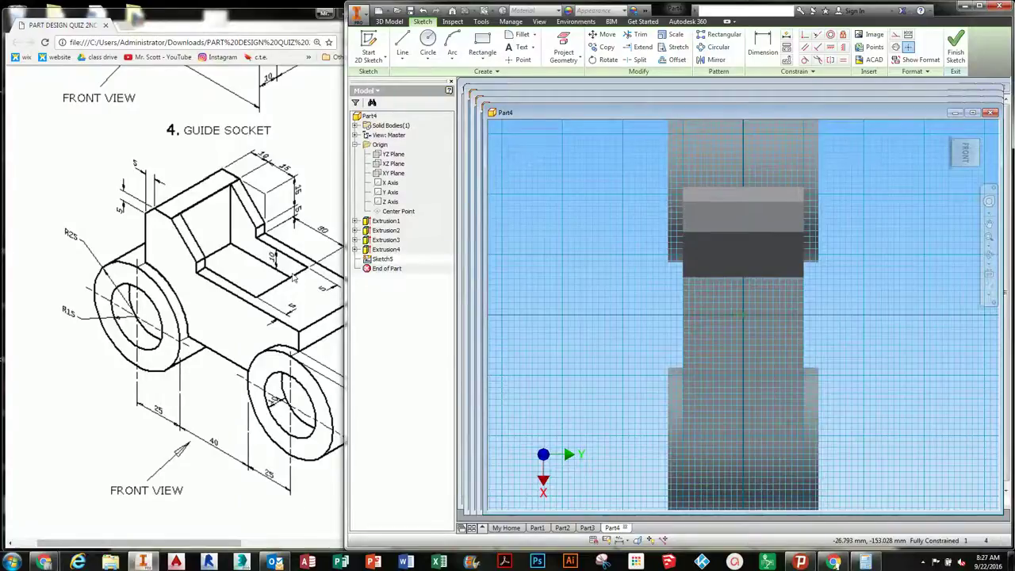
click(300, 298)
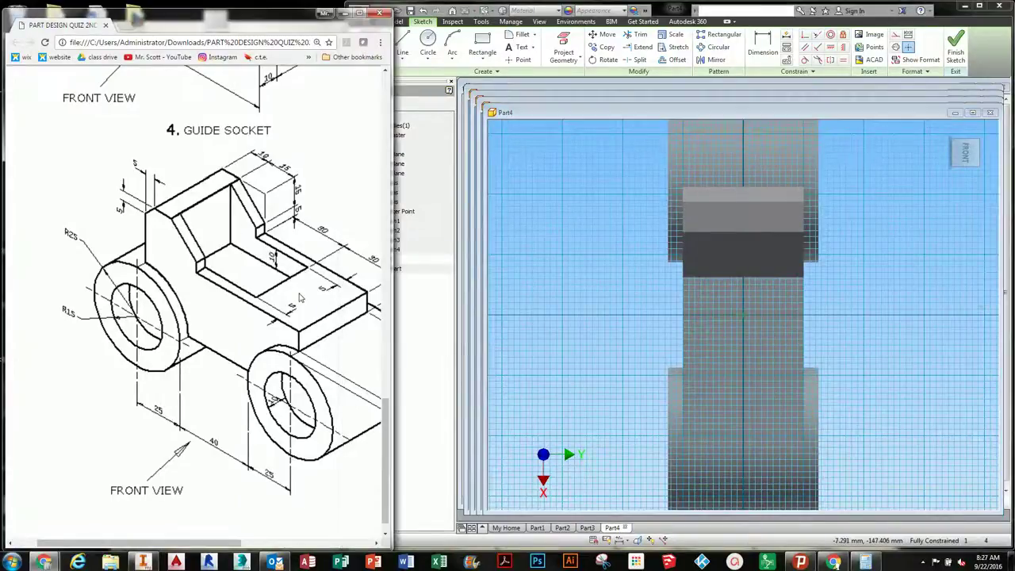
scroll(308, 288, right, 3)
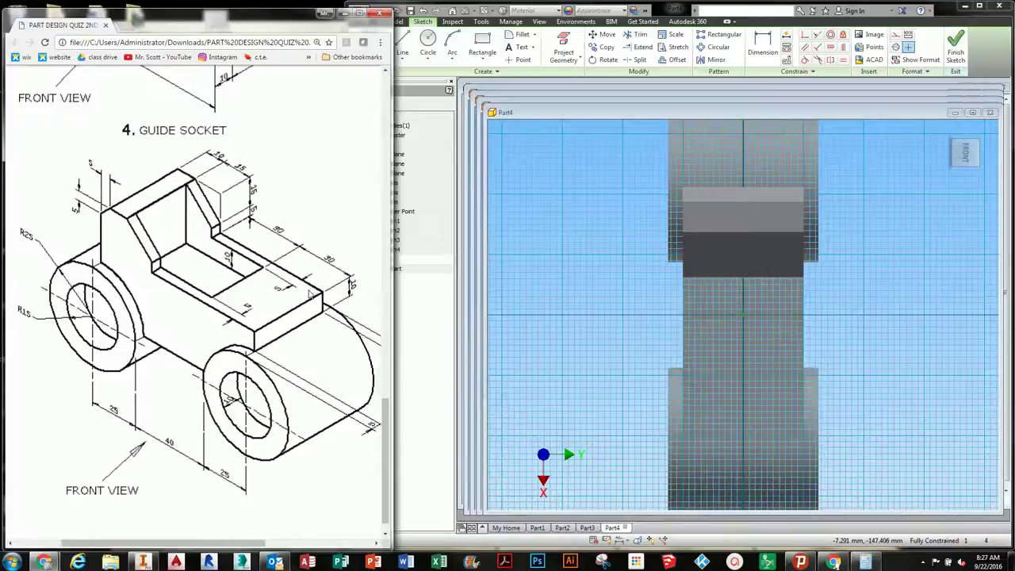
Draw a rectangle for the pocket, starting on the upper edge of the sloped face and ending on the flat top face
click(698, 317)
click(482, 43)
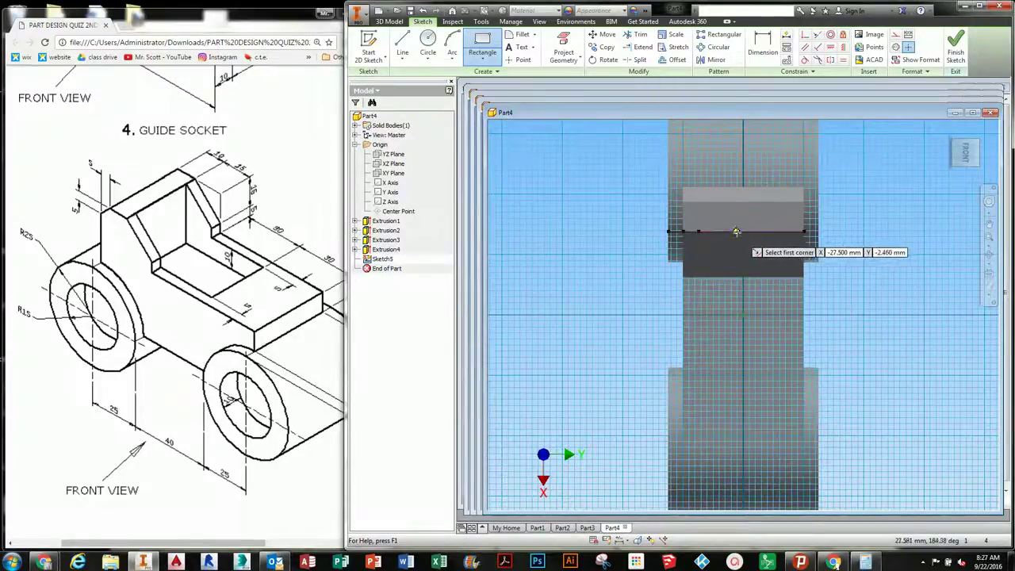
click(715, 230)
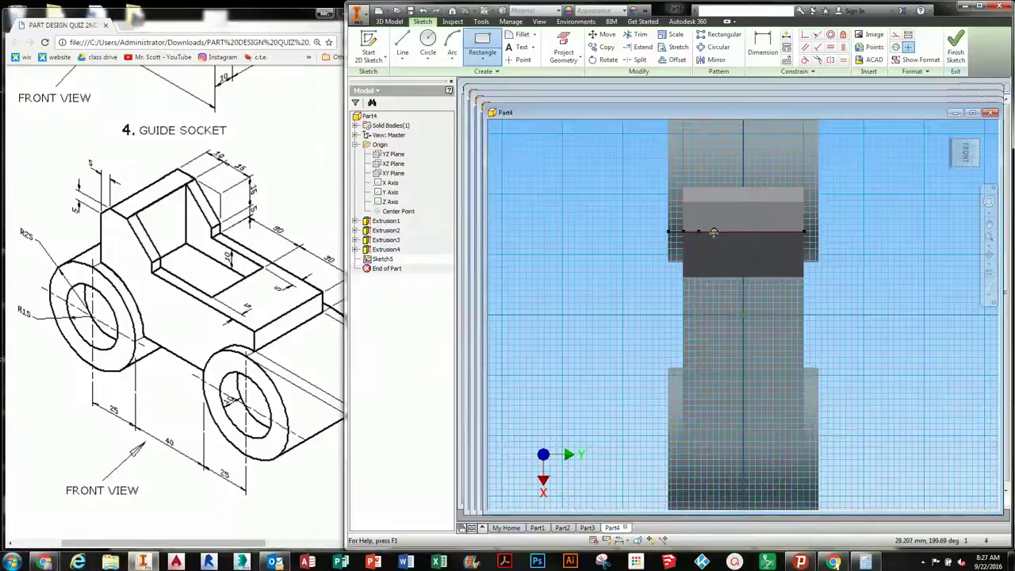
click(779, 387)
Switch the visual style to Wireframe with Hidden Edges while keeping the pocket sketch open
scroll(738, 373, up, 3)
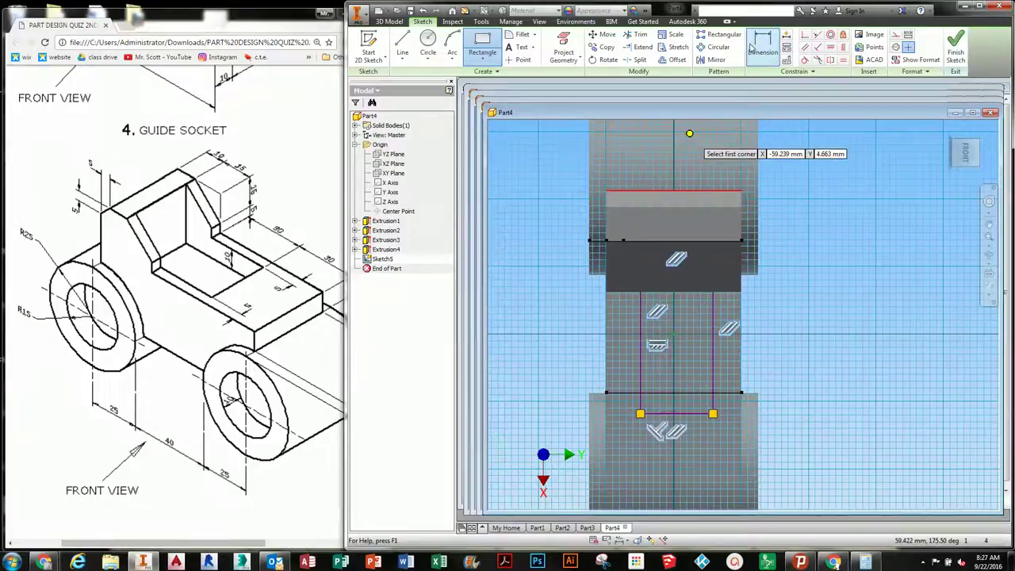
click(537, 23)
click(466, 57)
click(479, 182)
scroll(656, 279, down, 3)
middle_drag(657, 279, 648, 221)
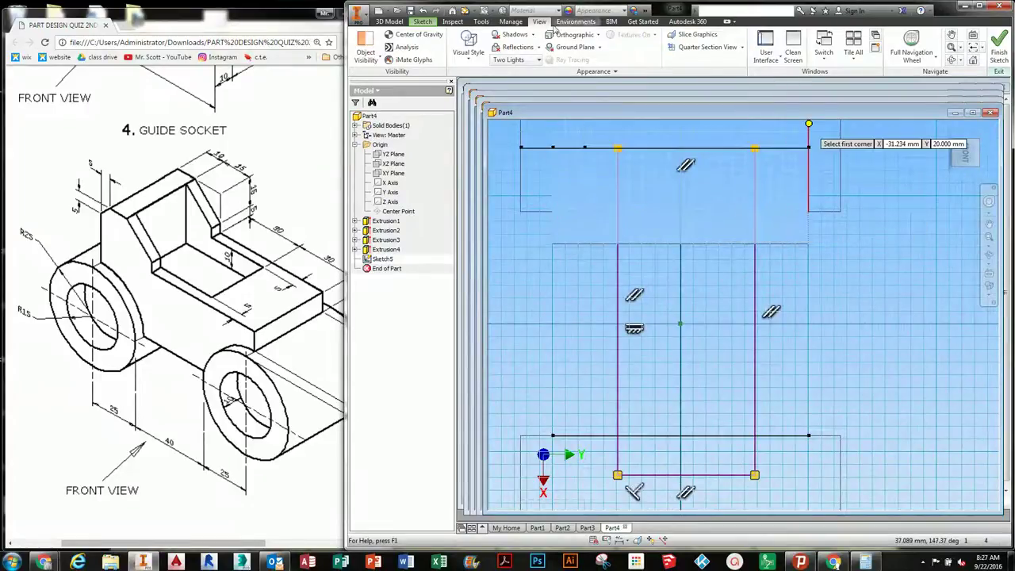
click(422, 22)
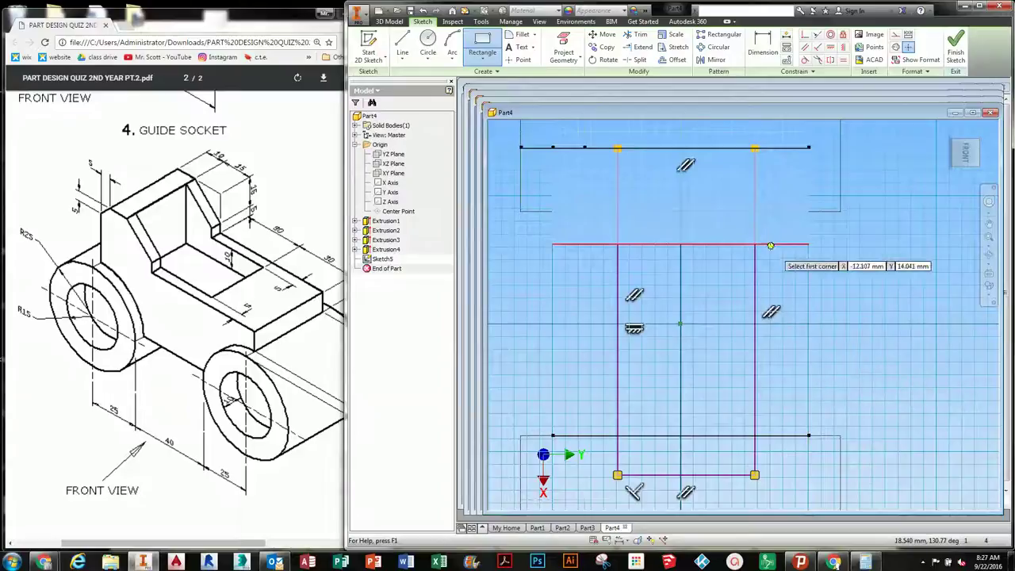
Dimension both long sides of the pocket rectangle 5 mm from the body's side edges
key(d)
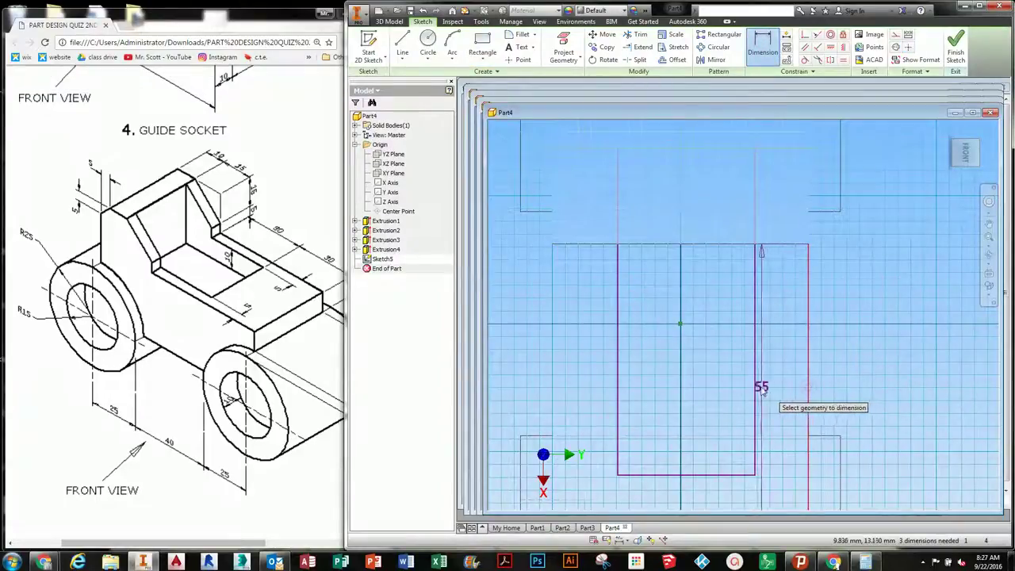
click(758, 386)
click(786, 386)
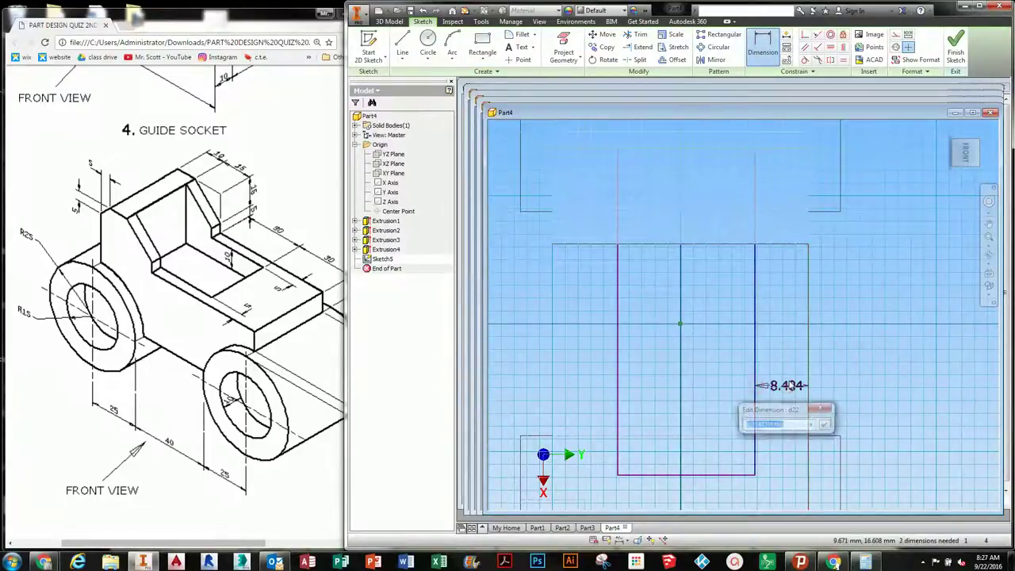
text(5)
key(Return)
click(618, 387)
click(552, 392)
click(582, 362)
text(5)
key(Return)
Dimension the rectangle's short edge 30 mm from the low end of the top face and finish the sketch
middle_drag(666, 383, 662, 247)
click(648, 338)
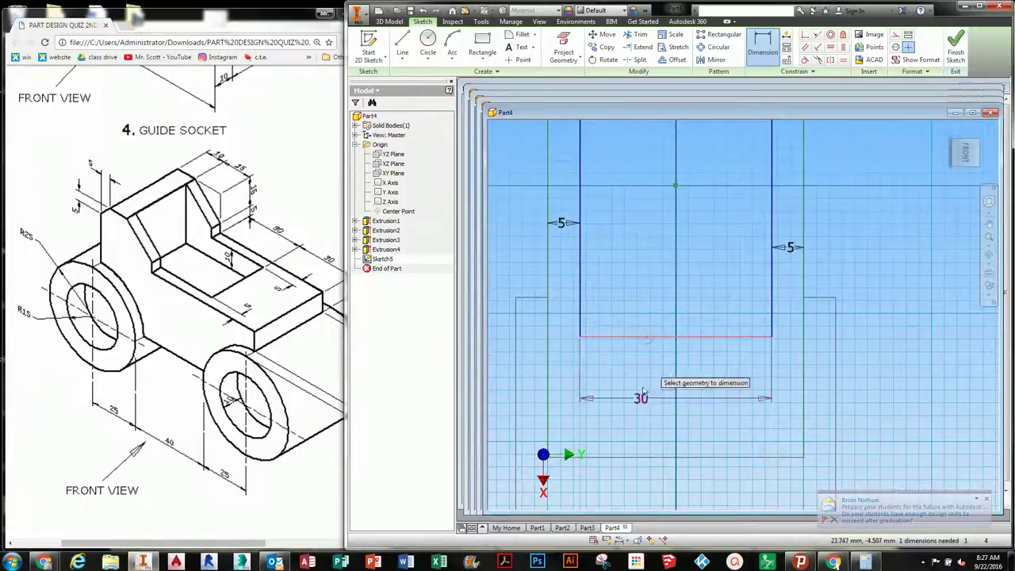
click(632, 456)
click(647, 390)
text(30)
key(Return)
middle_drag(664, 249, 657, 414)
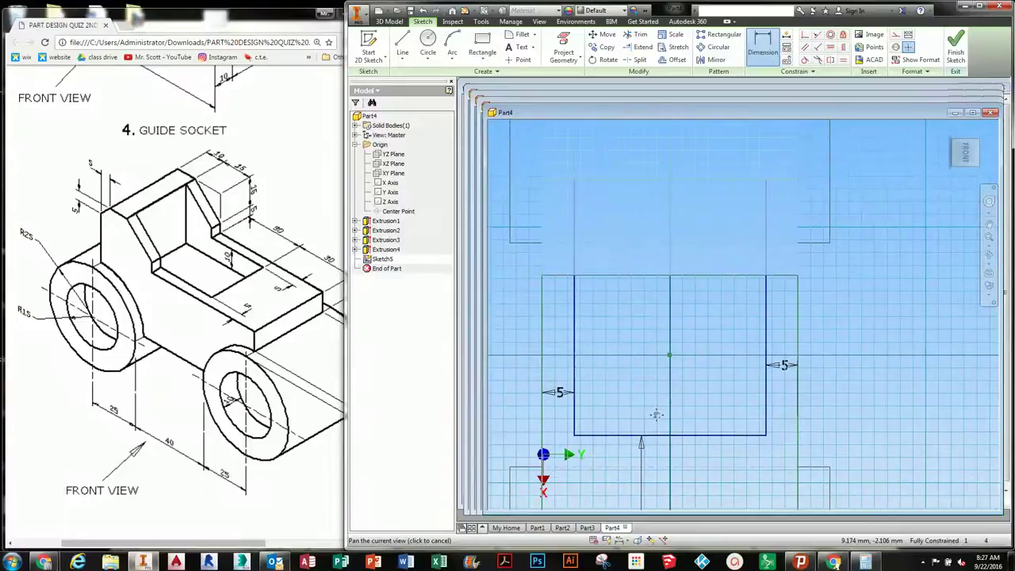
middle_drag(622, 202, 620, 255)
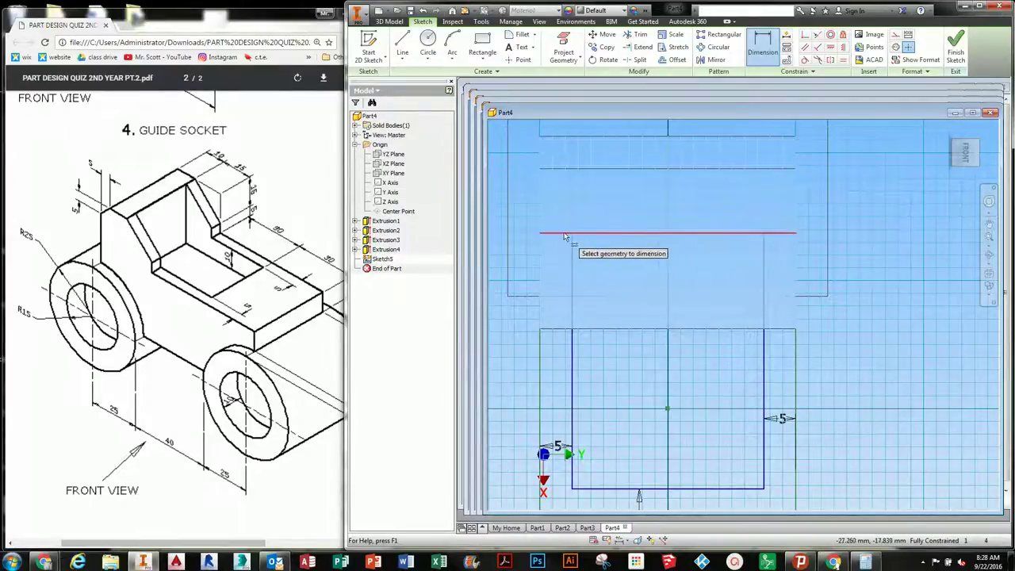
click(956, 43)
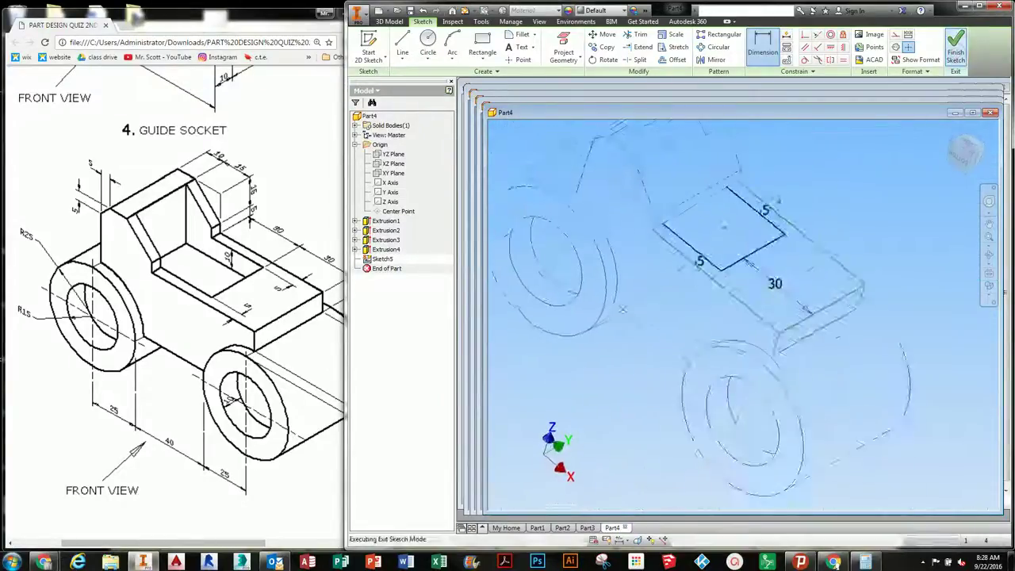
Extrude the pocket profile asymmetrically, 100 mm upward and 10 mm down into the body
drag(702, 283, 657, 354)
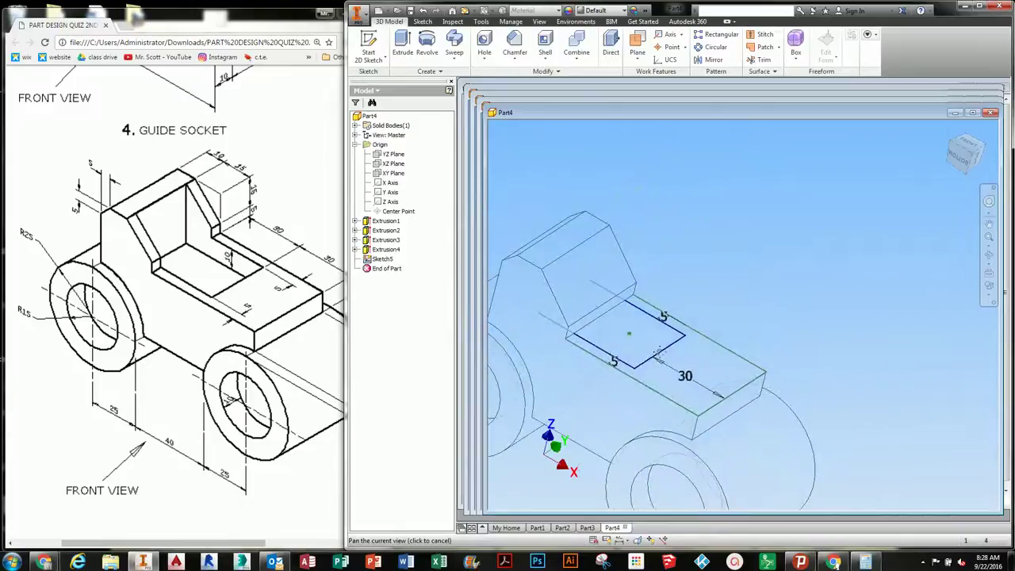
click(402, 43)
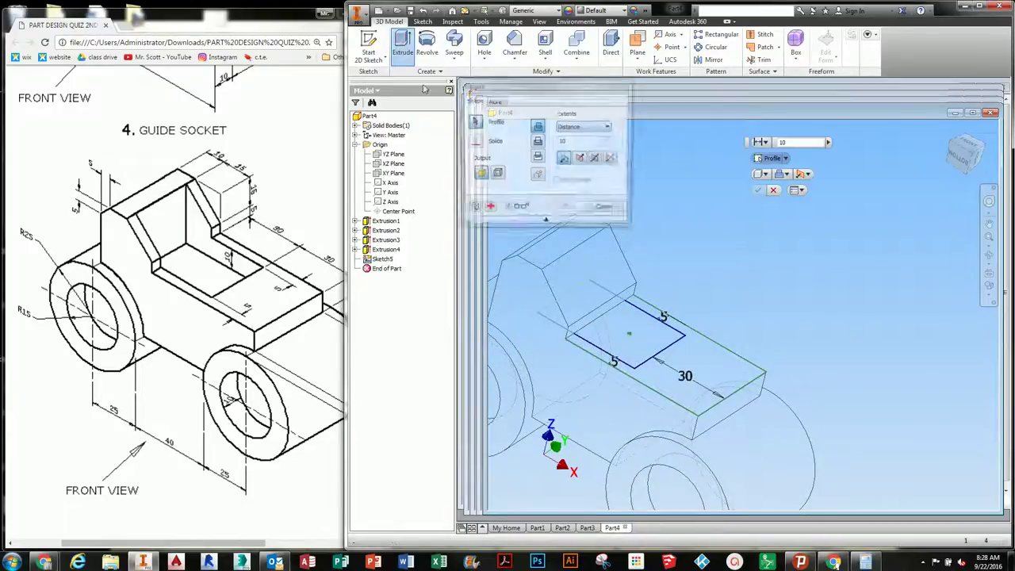
click(632, 336)
middle_drag(632, 336, 725, 298)
drag(713, 266, 726, 208)
shift+middle_drag(749, 329, 728, 359)
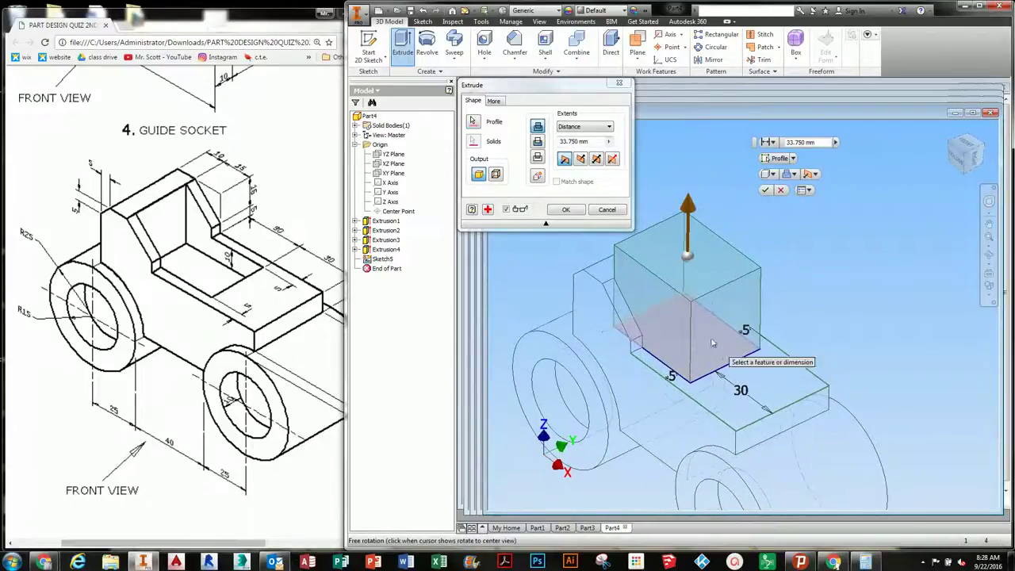
click(613, 159)
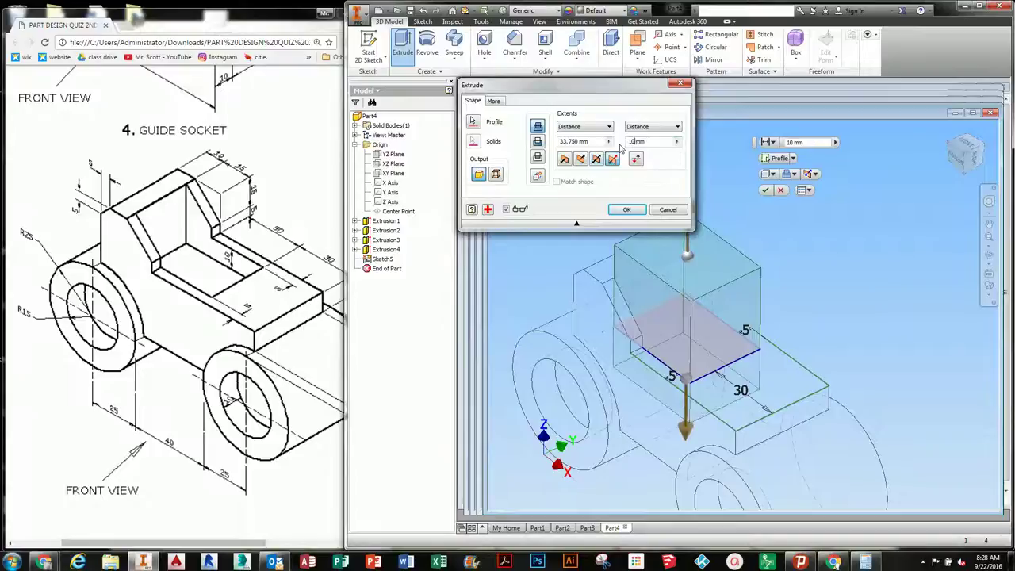
click(586, 140)
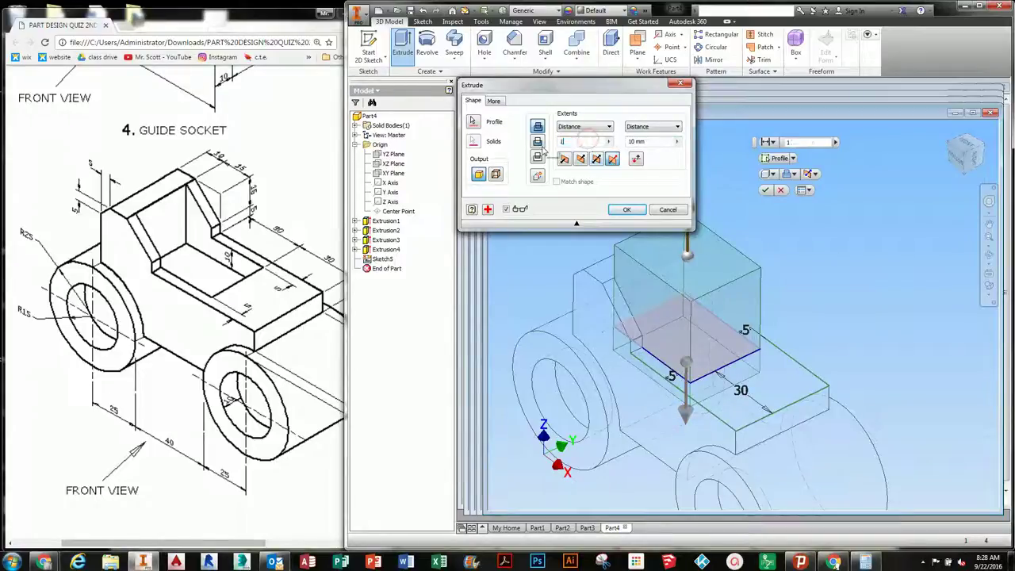
middle_drag(773, 373, 822, 401)
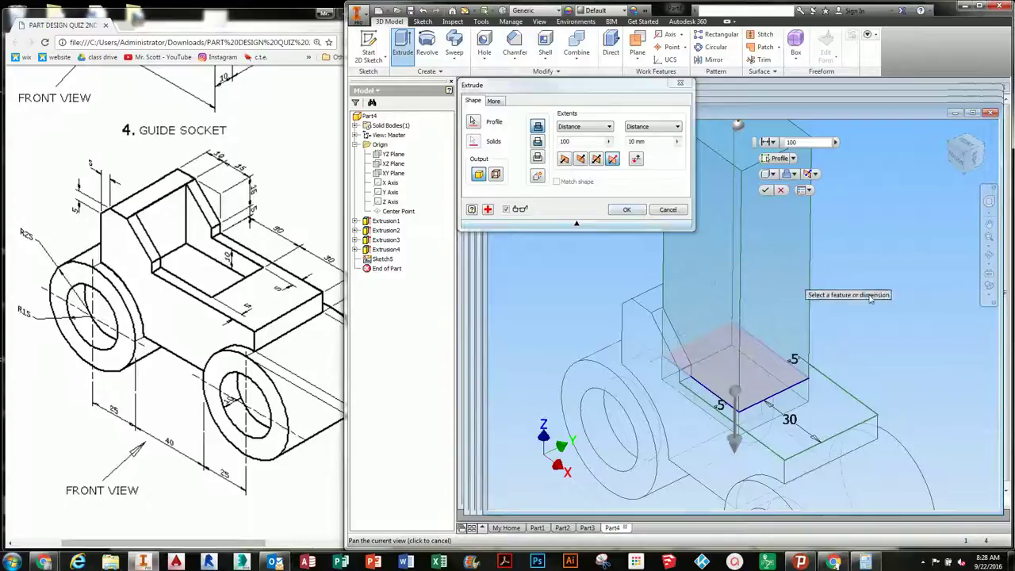
click(630, 209)
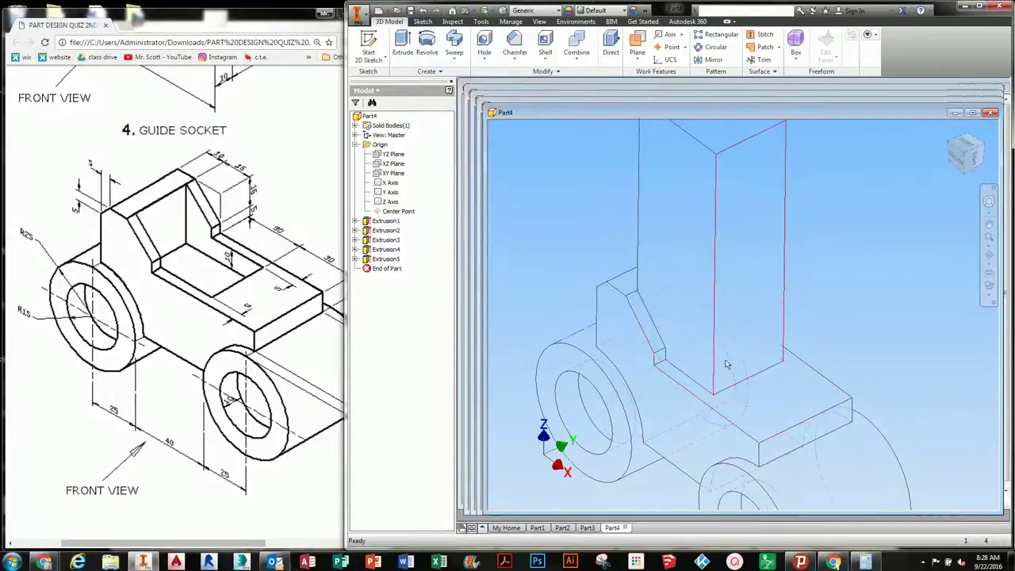
Edit the pocket extrusion to cut material from the body instead of joining it
double_click(393, 259)
click(537, 142)
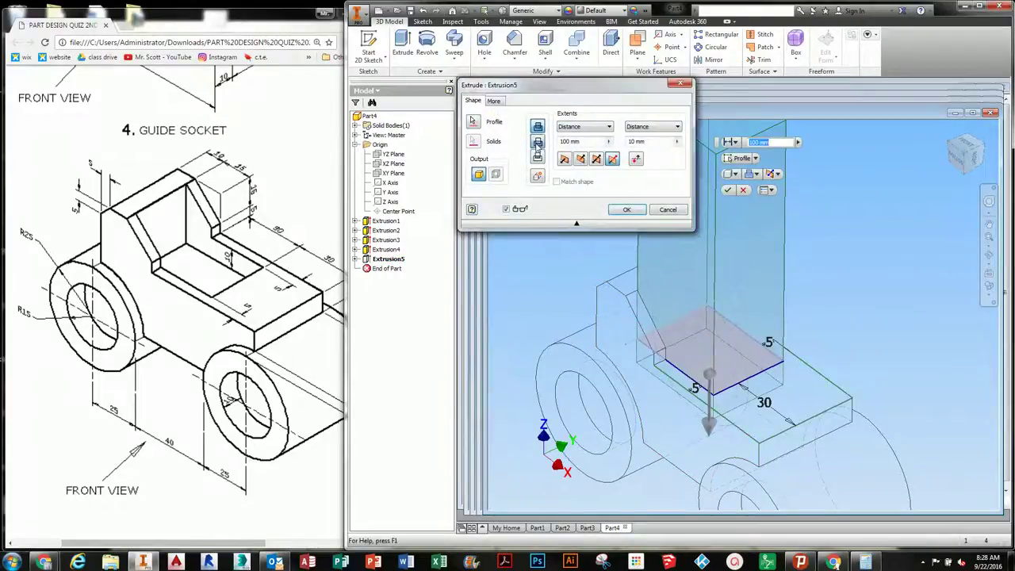
click(624, 210)
shift+middle_drag(708, 324, 737, 349)
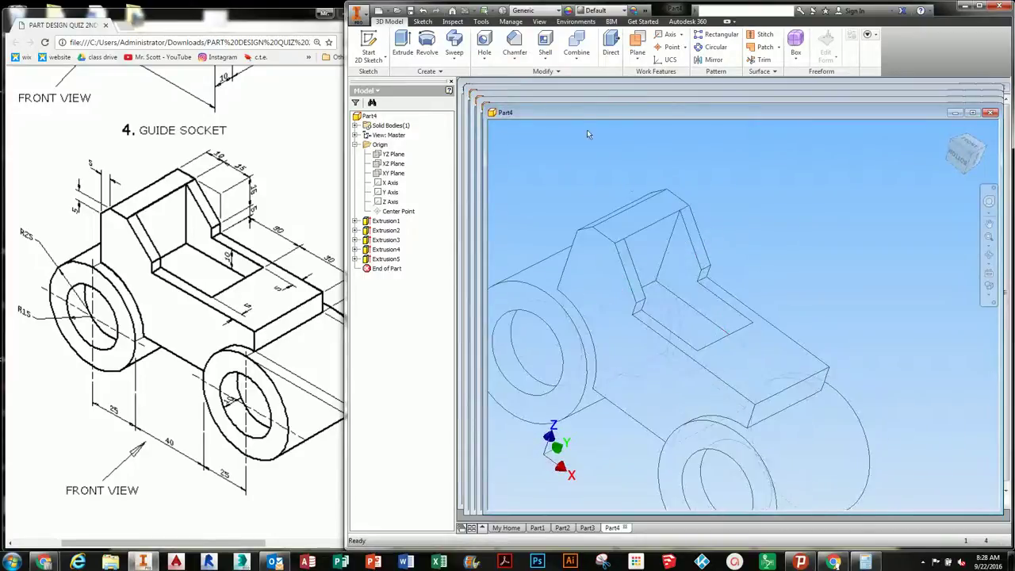
Set the visual style to Shaded with Hidden Edges and view the Guide Socket in three dimensions
click(539, 22)
click(469, 52)
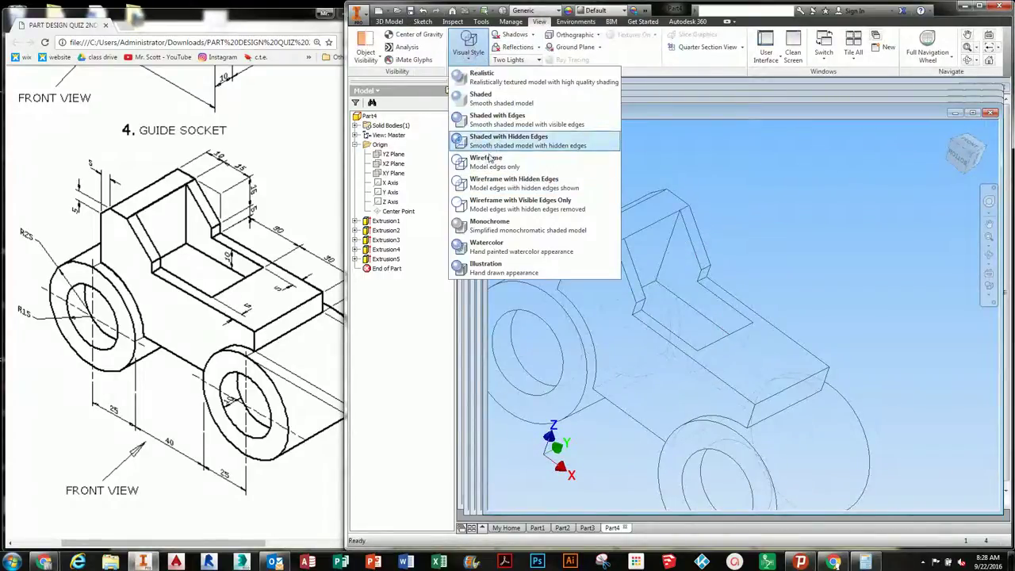
click(490, 157)
shift+middle_drag(824, 366, 714, 337)
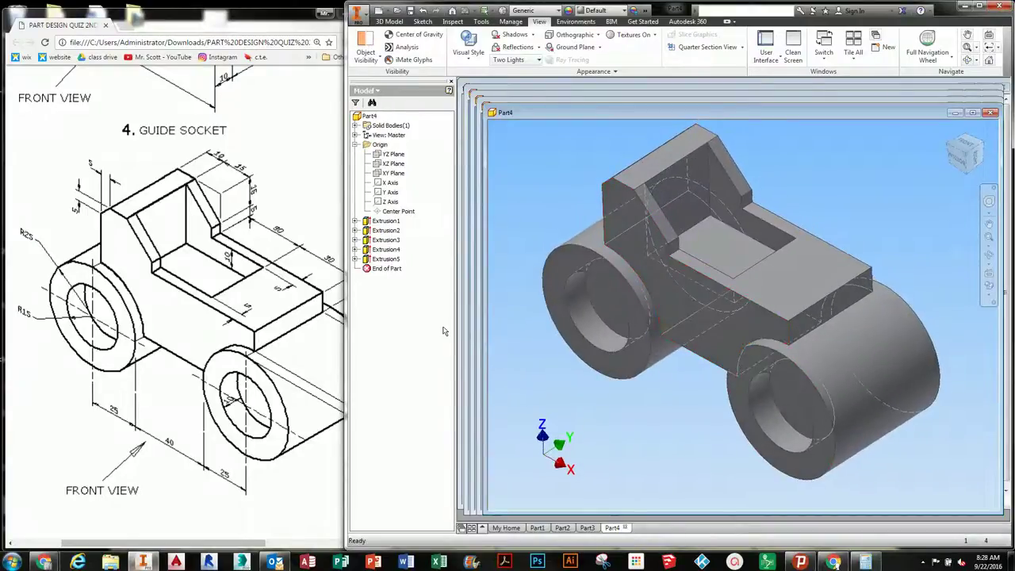